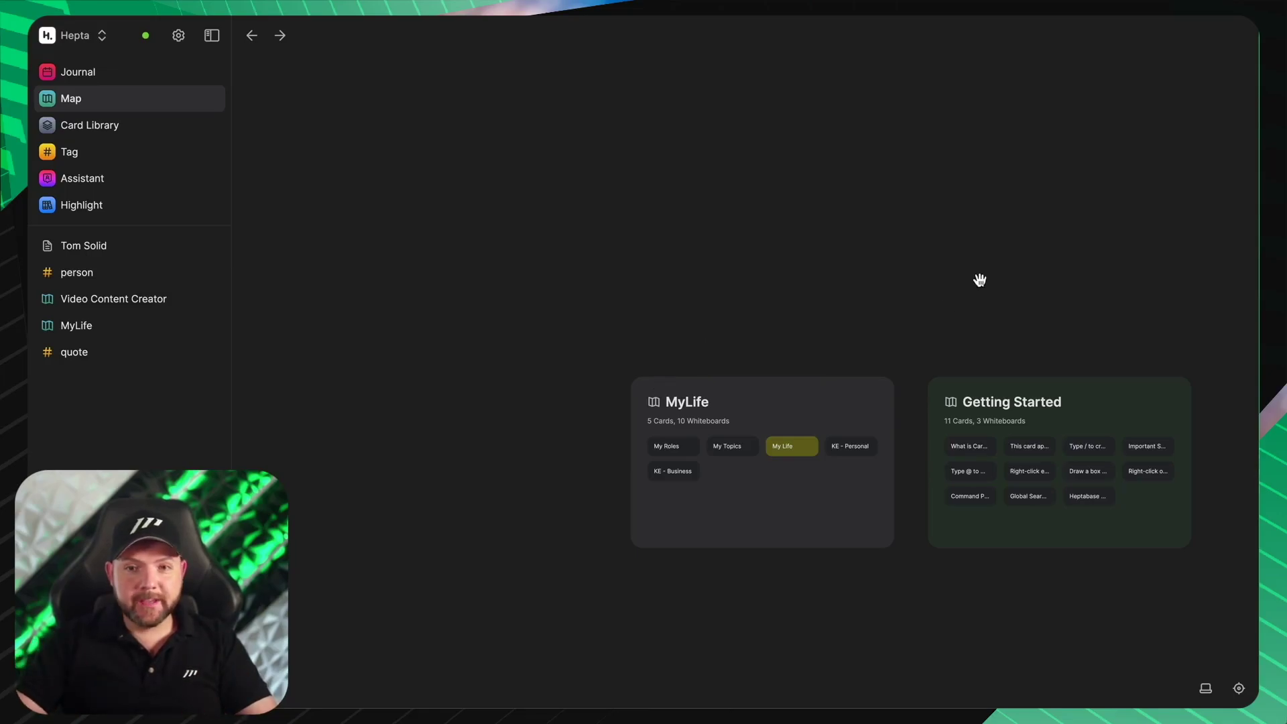
Step: Open the MyLife whiteboard, look over its linked sub-whiteboards and return to the map overview
drag(1030, 270, 746, 166)
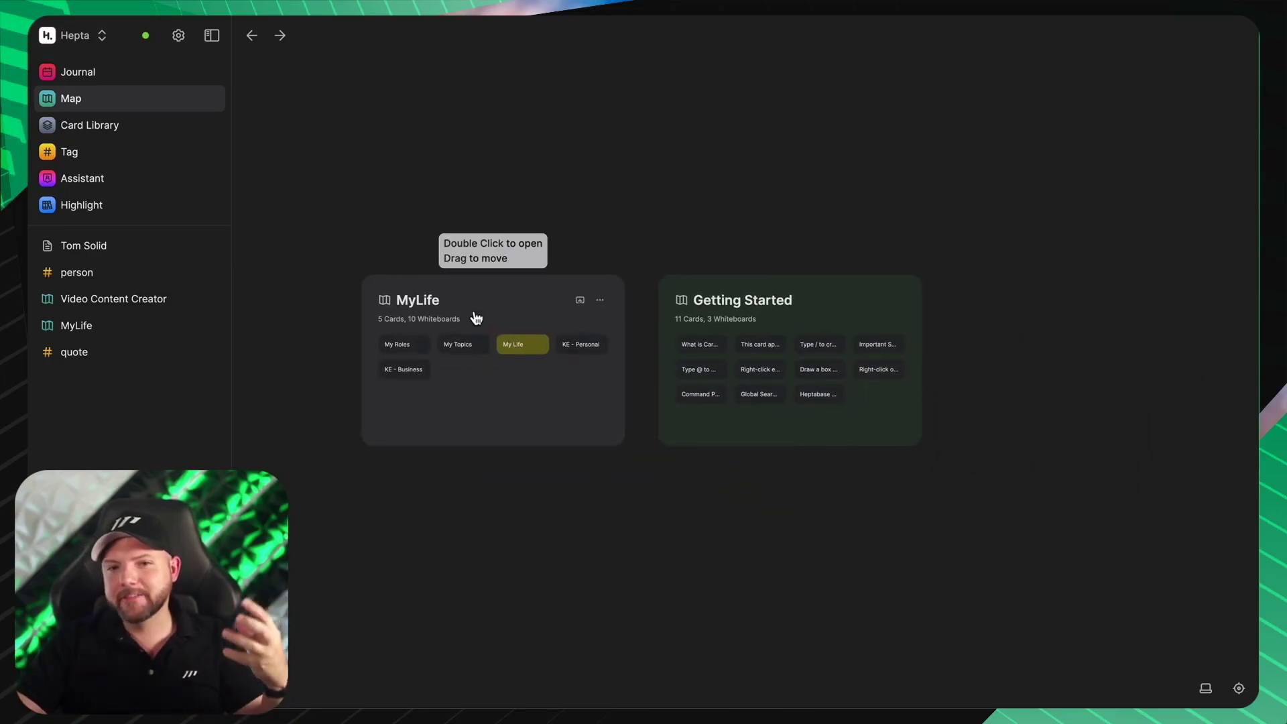
double_click(504, 316)
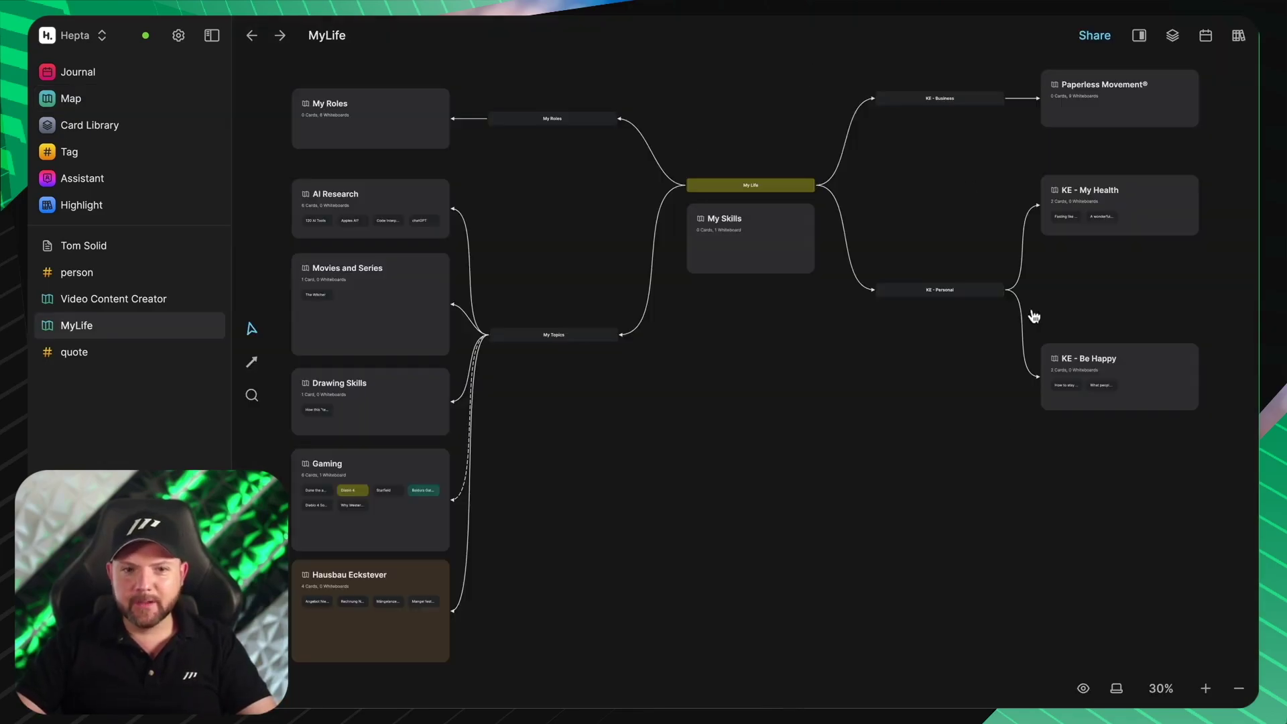
drag(837, 402, 755, 491)
key(super+bracketleft)
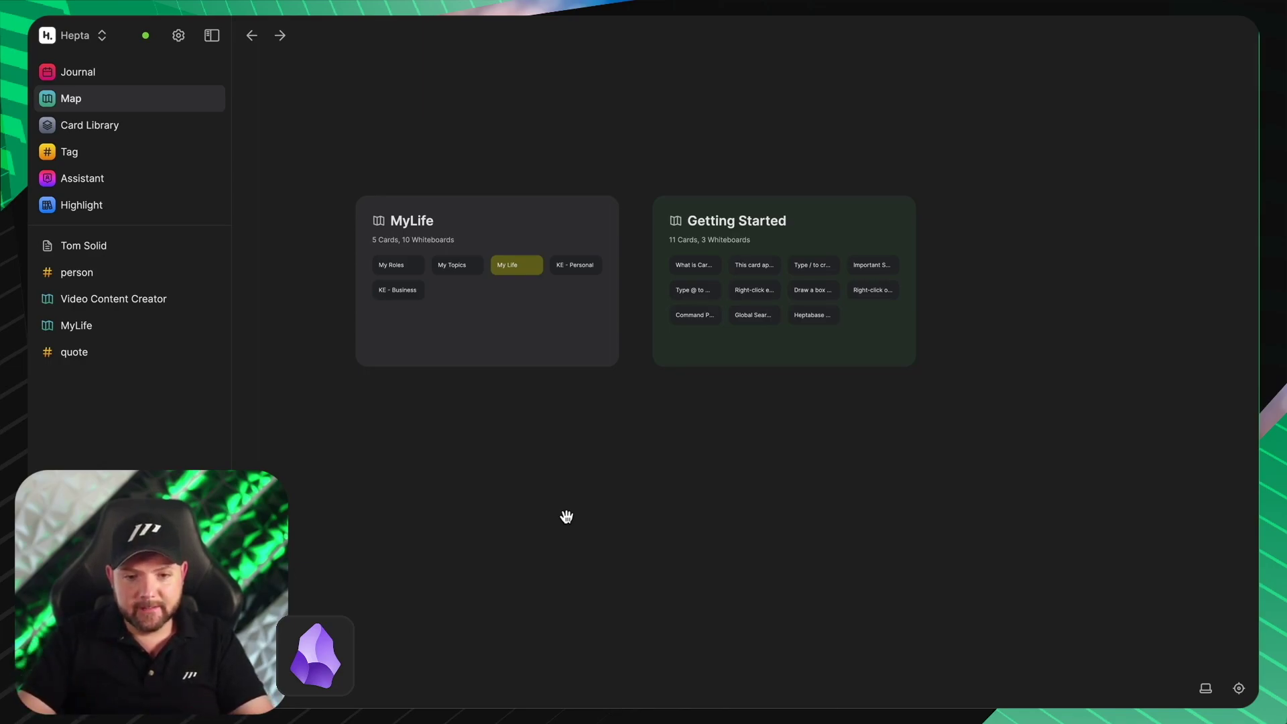
Step: Create a new whiteboard on the map and place it directly below the MyLife whiteboard
drag(614, 513, 616, 445)
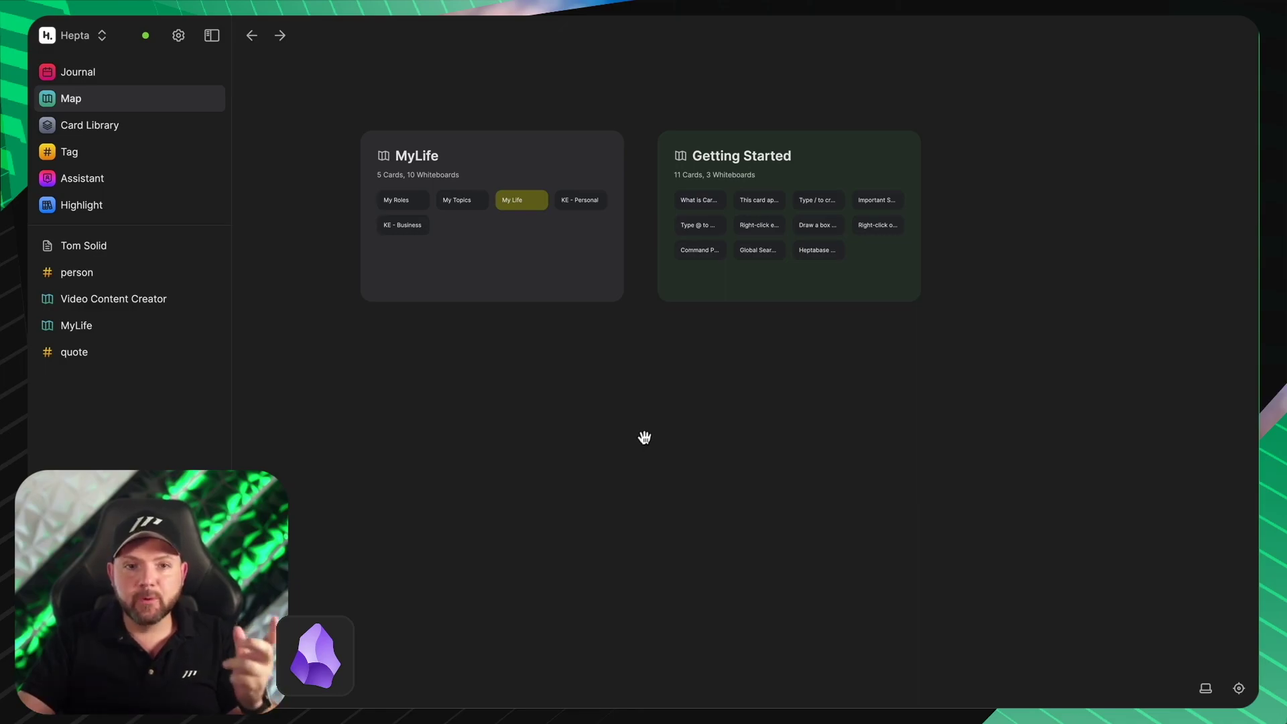
right_click(488, 380)
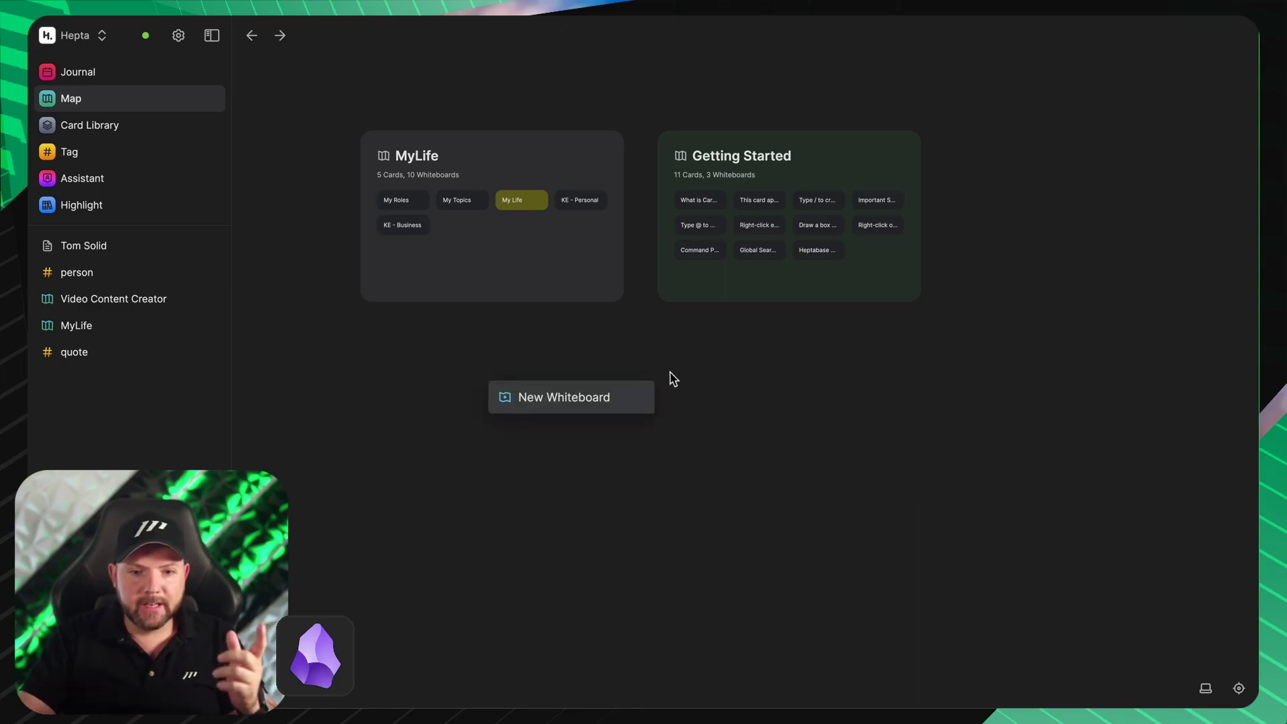
click(585, 399)
drag(551, 337, 460, 353)
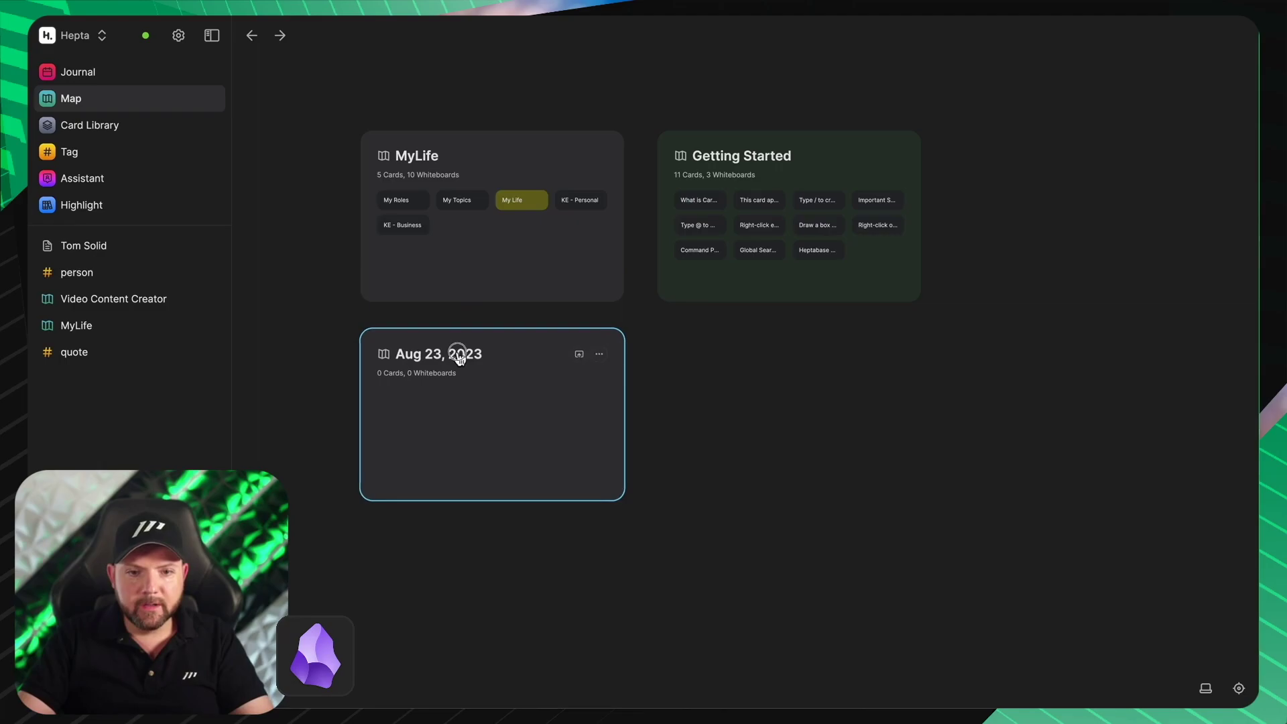
Step: Open the new whiteboard and rename it "Comparison Video"
click(473, 355)
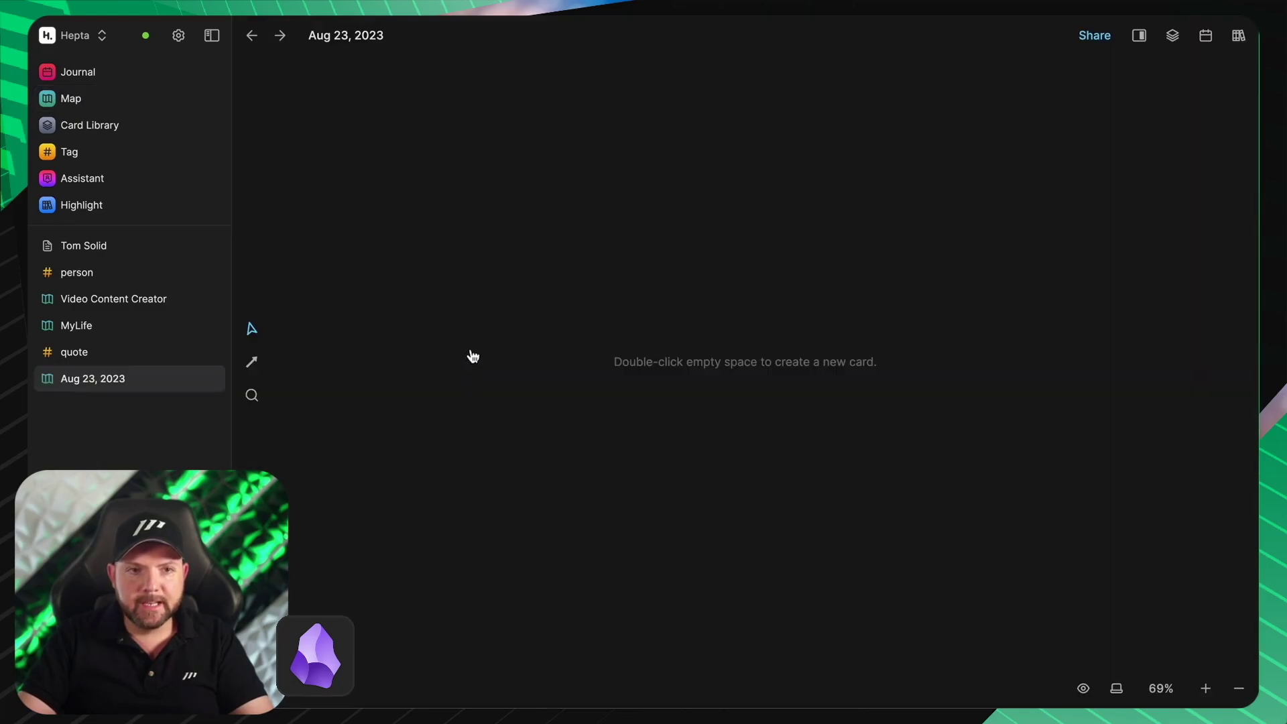
click(361, 34)
text(Comparison Video)
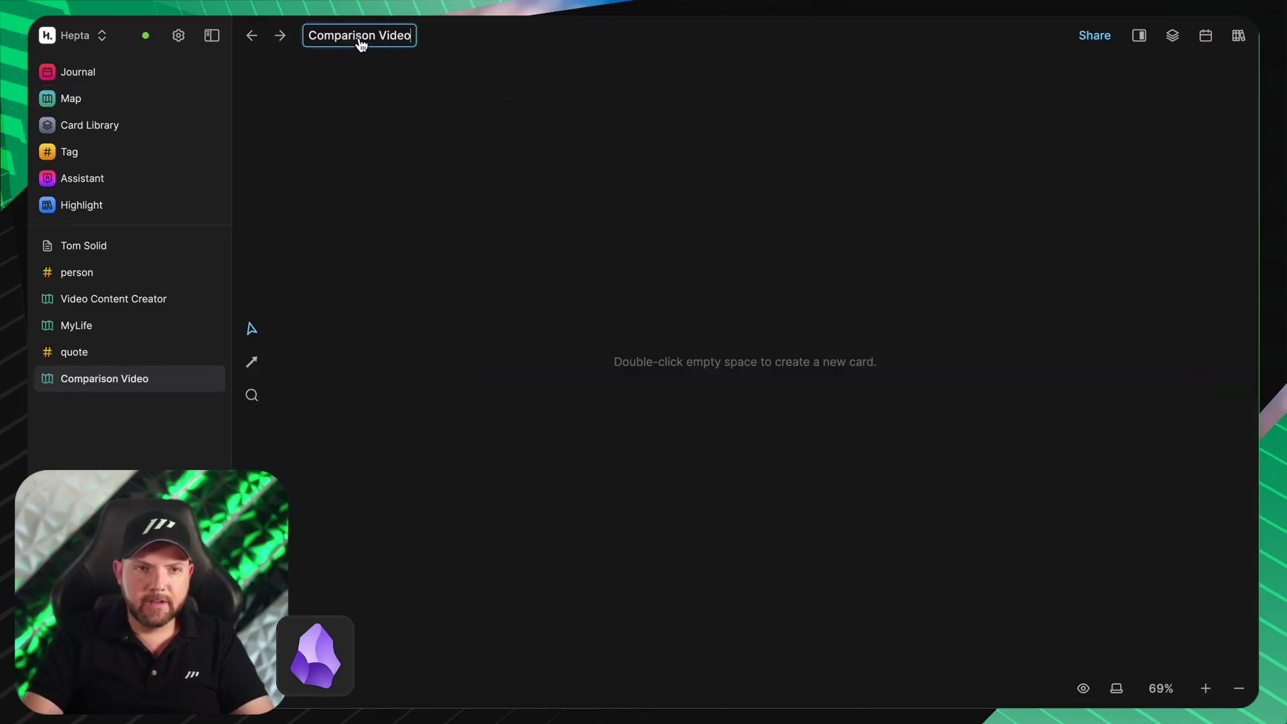
key(Return)
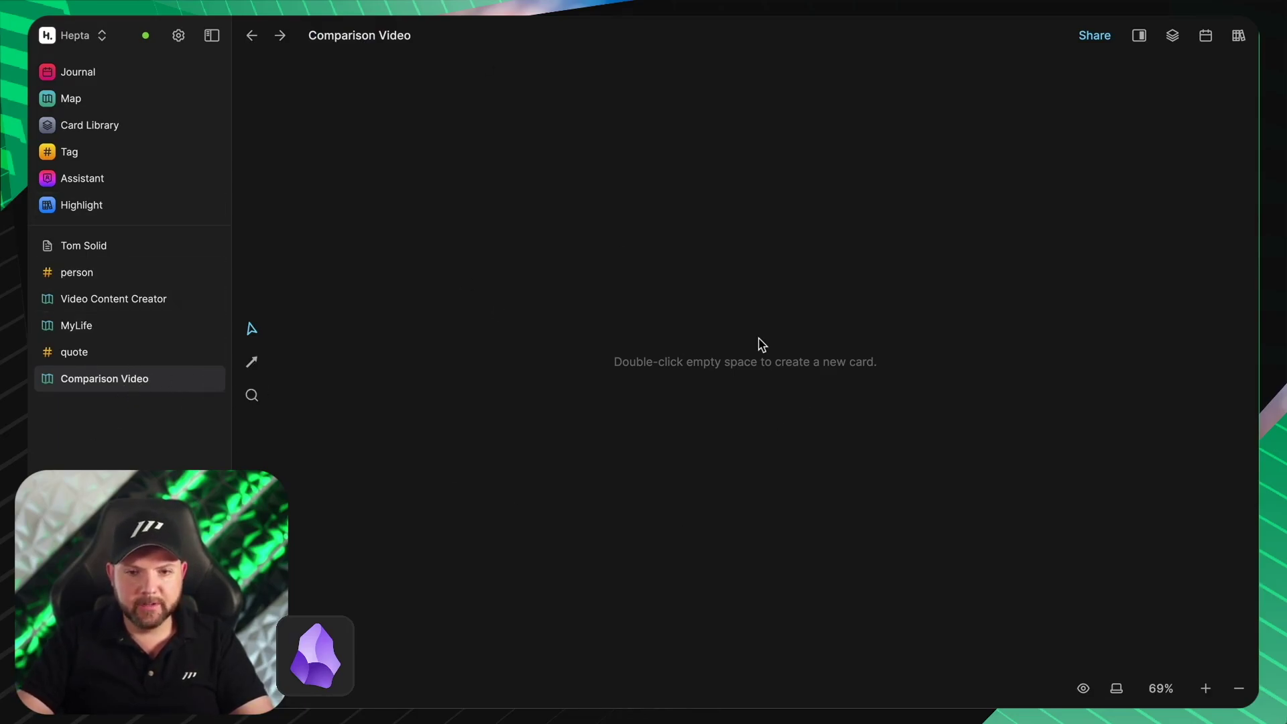
Step: Add a text element reading "Sample Text" to the empty whiteboard
double_click(529, 246)
click(575, 287)
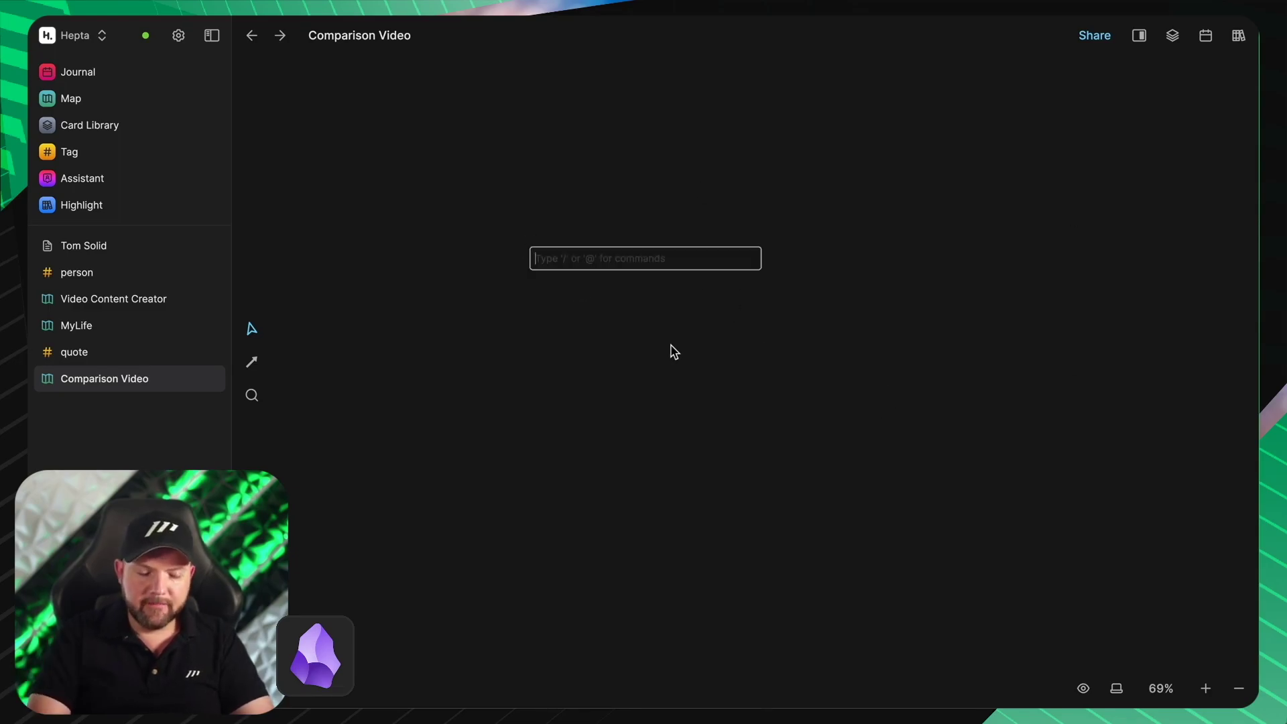
text(Sample Text)
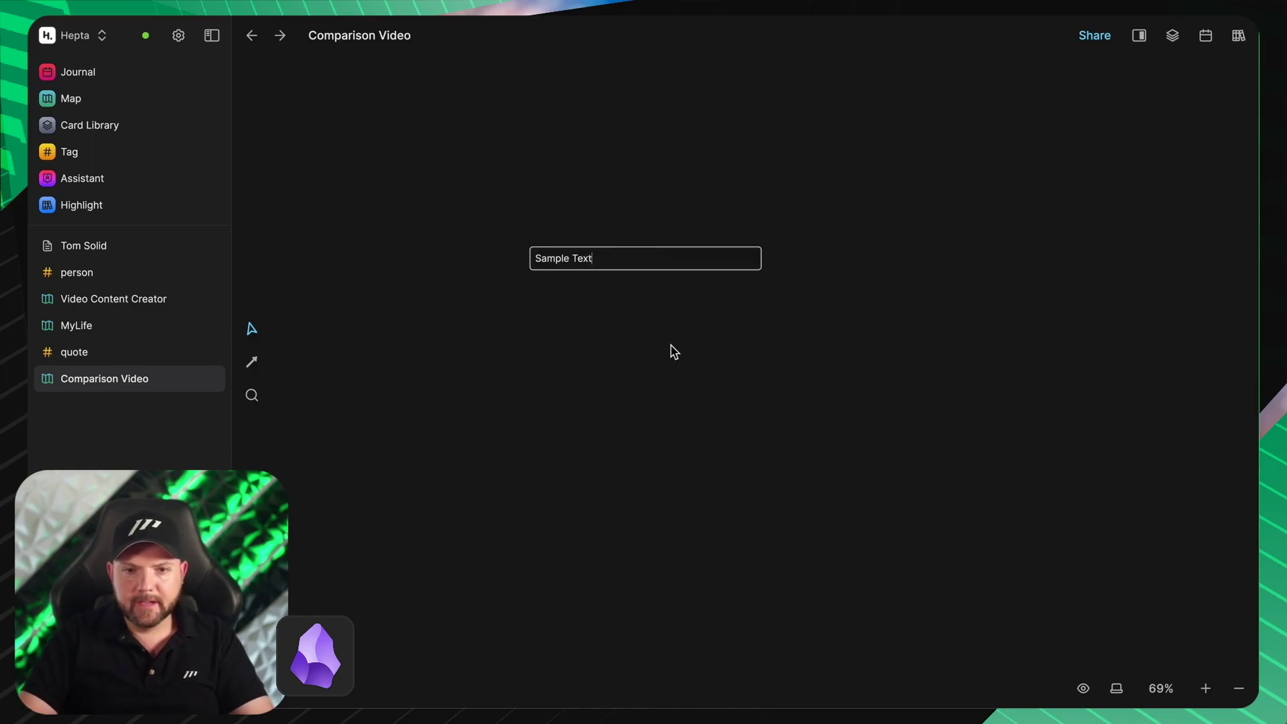
click(674, 352)
Step: Turn the "Sample Text" element into a new card and move it slightly up on the whiteboard
right_click(605, 260)
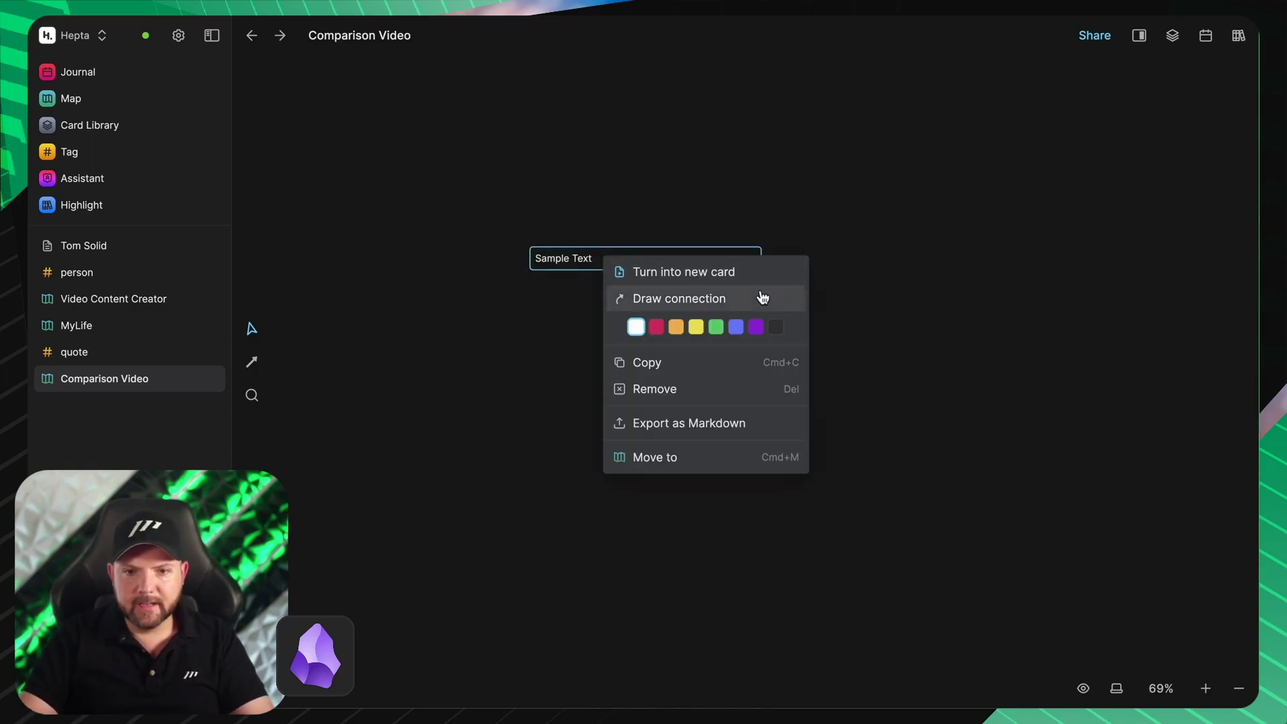
click(737, 280)
drag(642, 283, 603, 234)
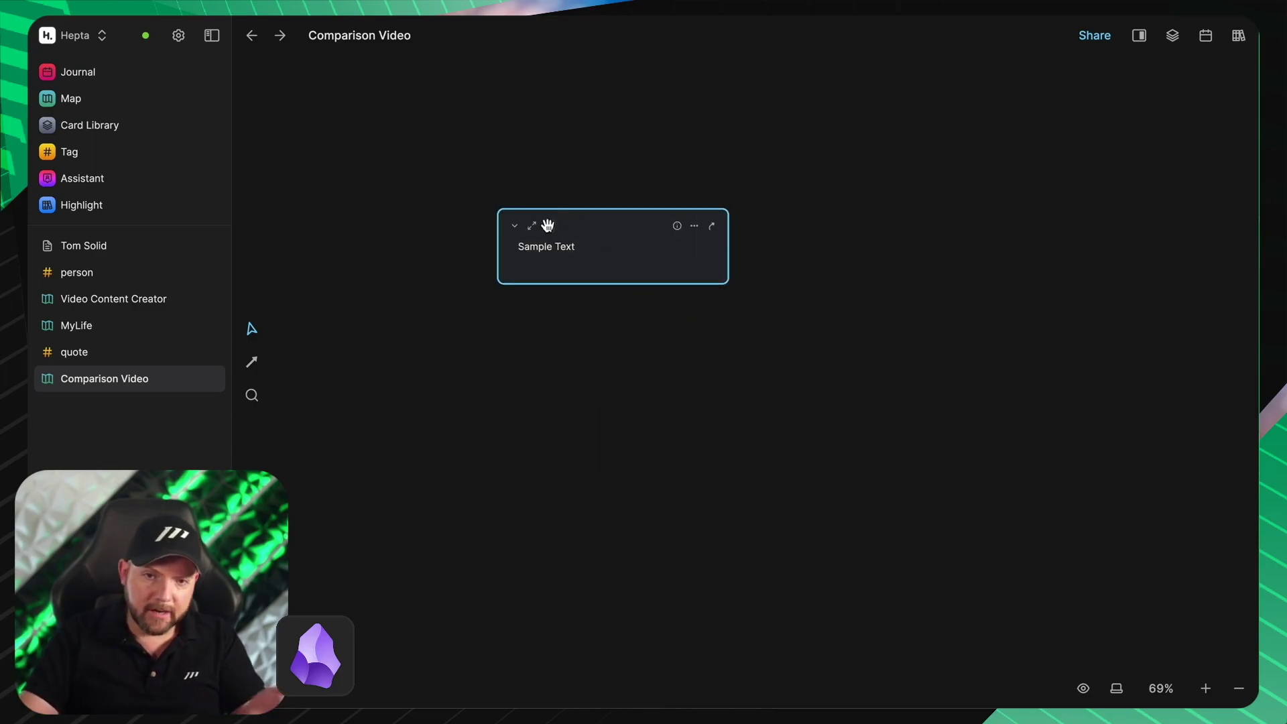
Step: Open the Sample Text card for editing and format its text as Heading 1
click(546, 224)
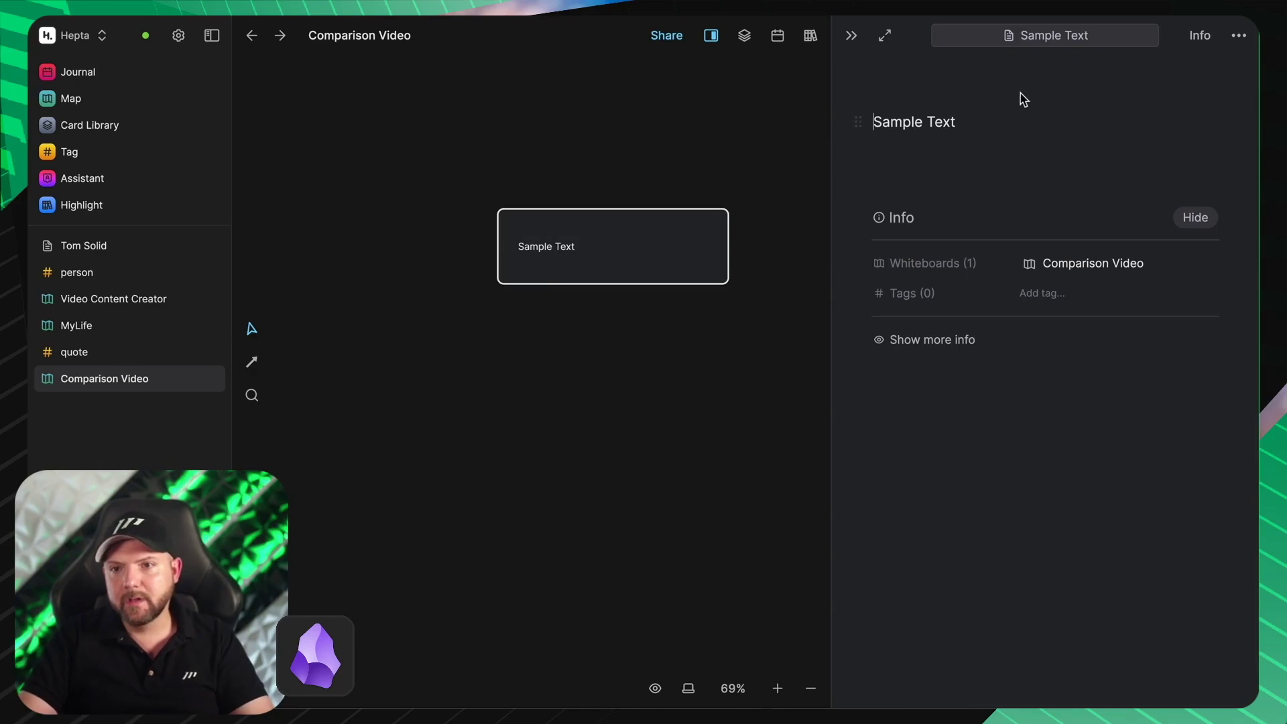
triple_click(878, 121)
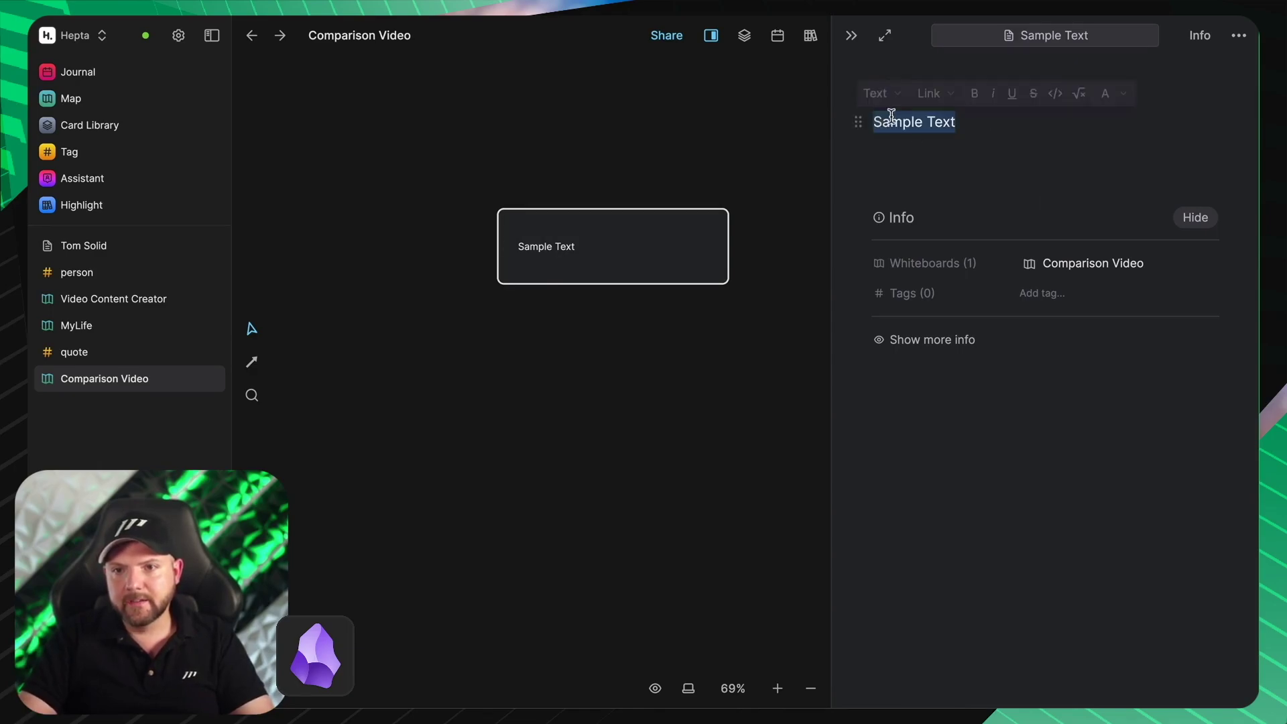
click(894, 94)
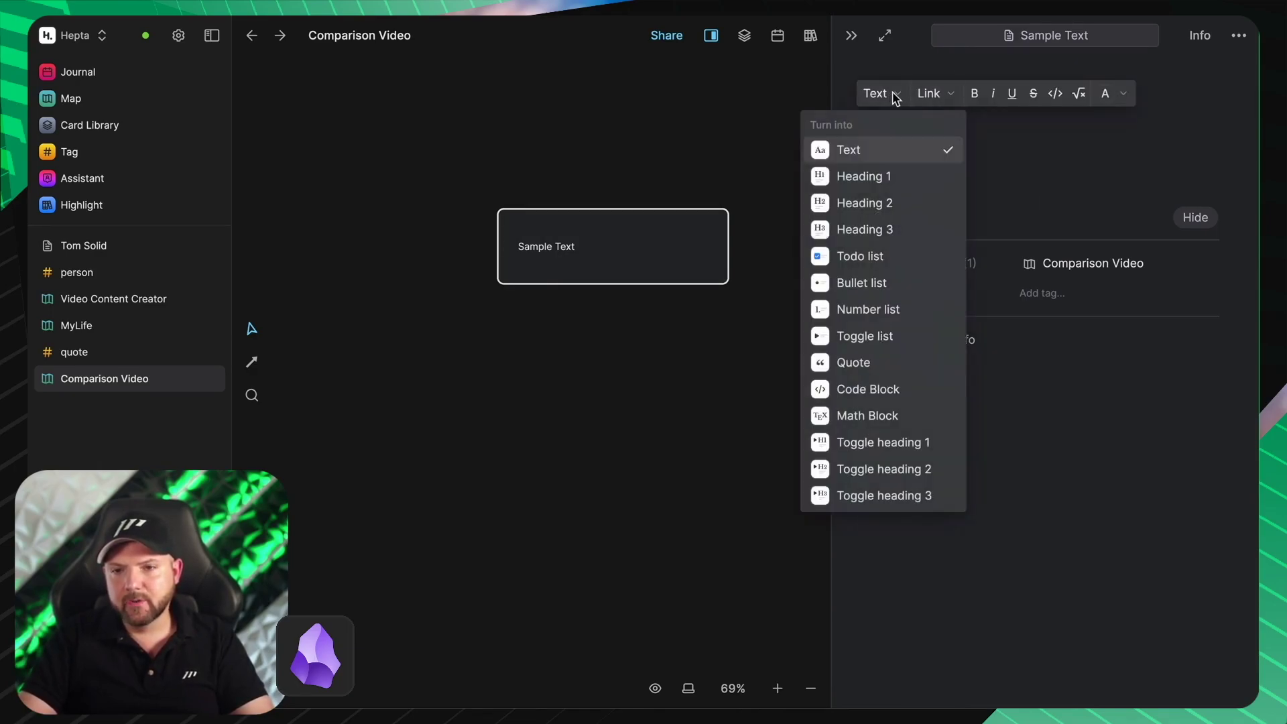
click(908, 167)
Step: Browse the block types offered by the slash command below the card's heading, and remove the leftover slash
click(1063, 144)
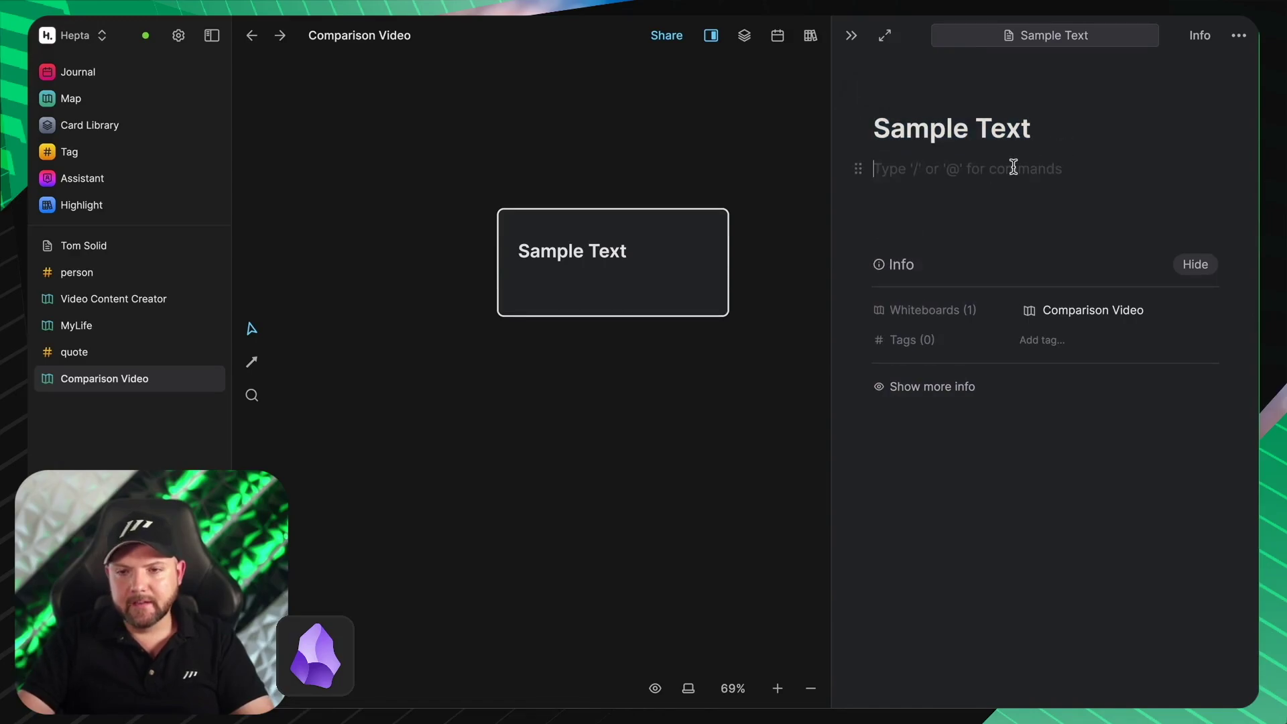
text(/)
key(Down)
key(Down)
key(Down)
key(Down)
key(Down)
key(Down)
key(Down)
key(Down)
key(Down)
key(Down)
key(Down)
key(Down)
key(Down)
key(Down)
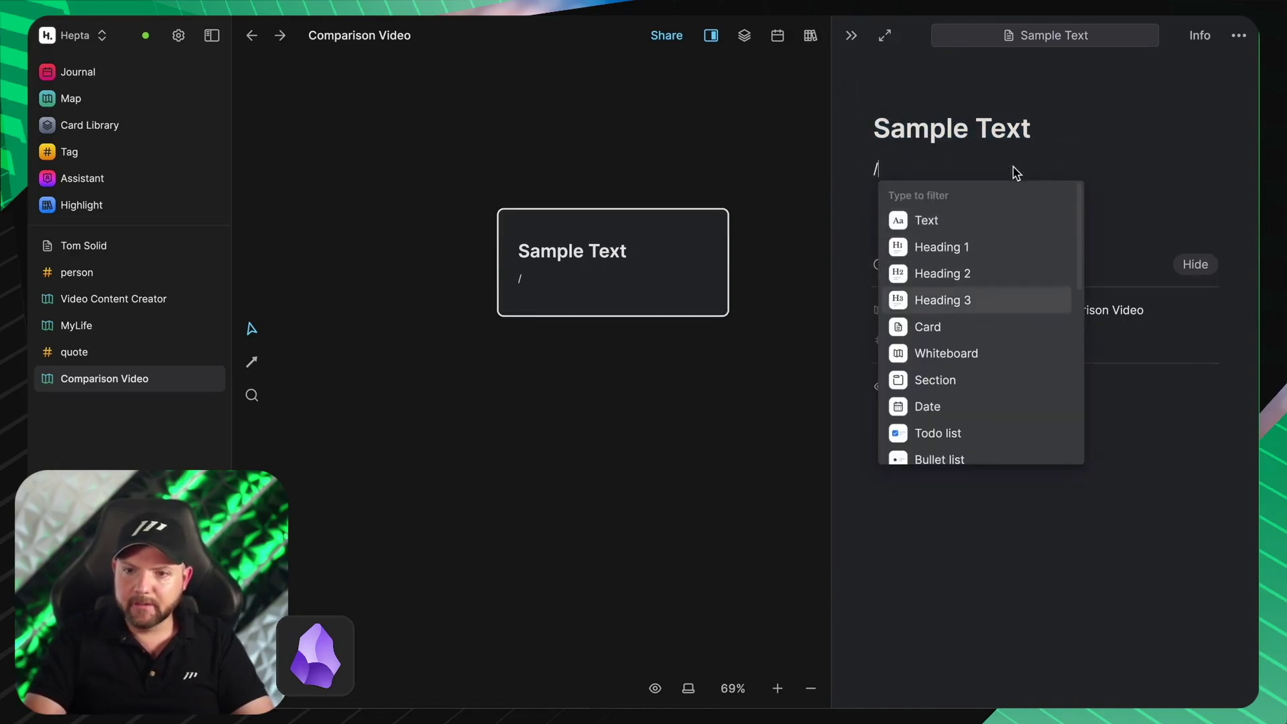
key(Down)
key(Down)
key(Down)
key(Down)
key(Down)
key(Down)
key(Down)
key(Down)
key(Down)
key(Down)
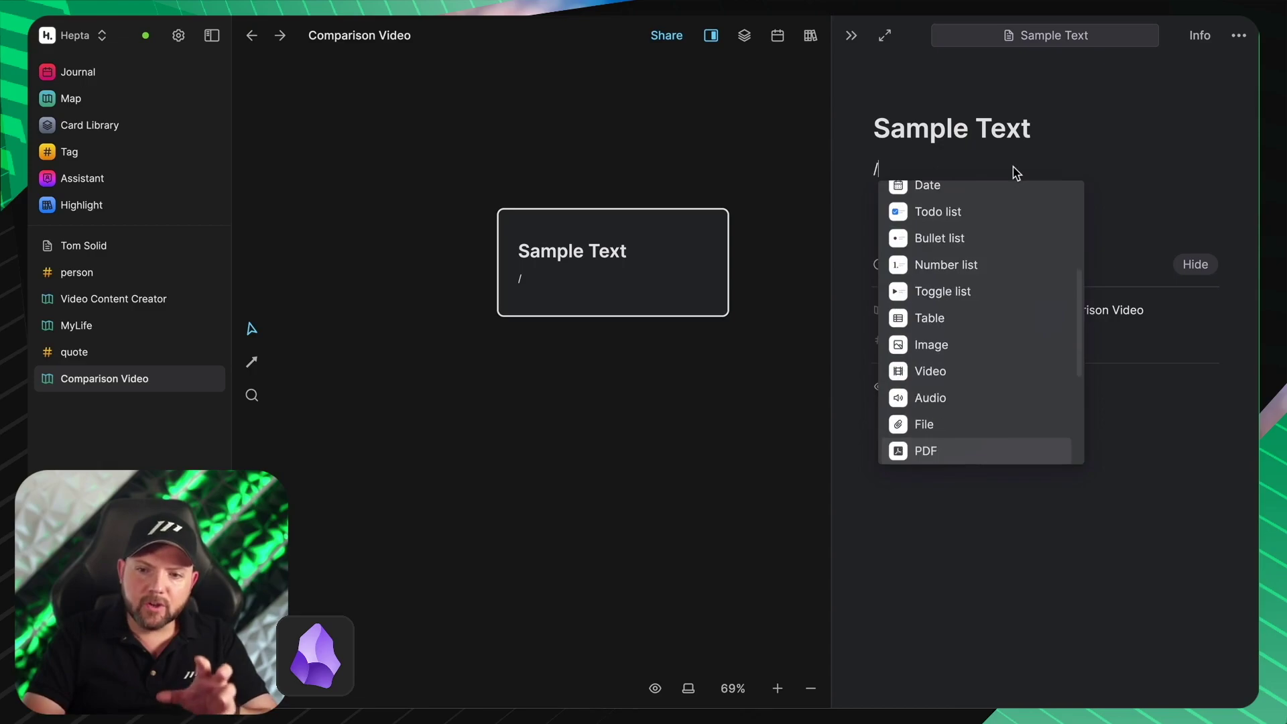
key(Up)
key(Up)
key(Up)
key(Up)
key(Up)
key(Up)
key(Escape)
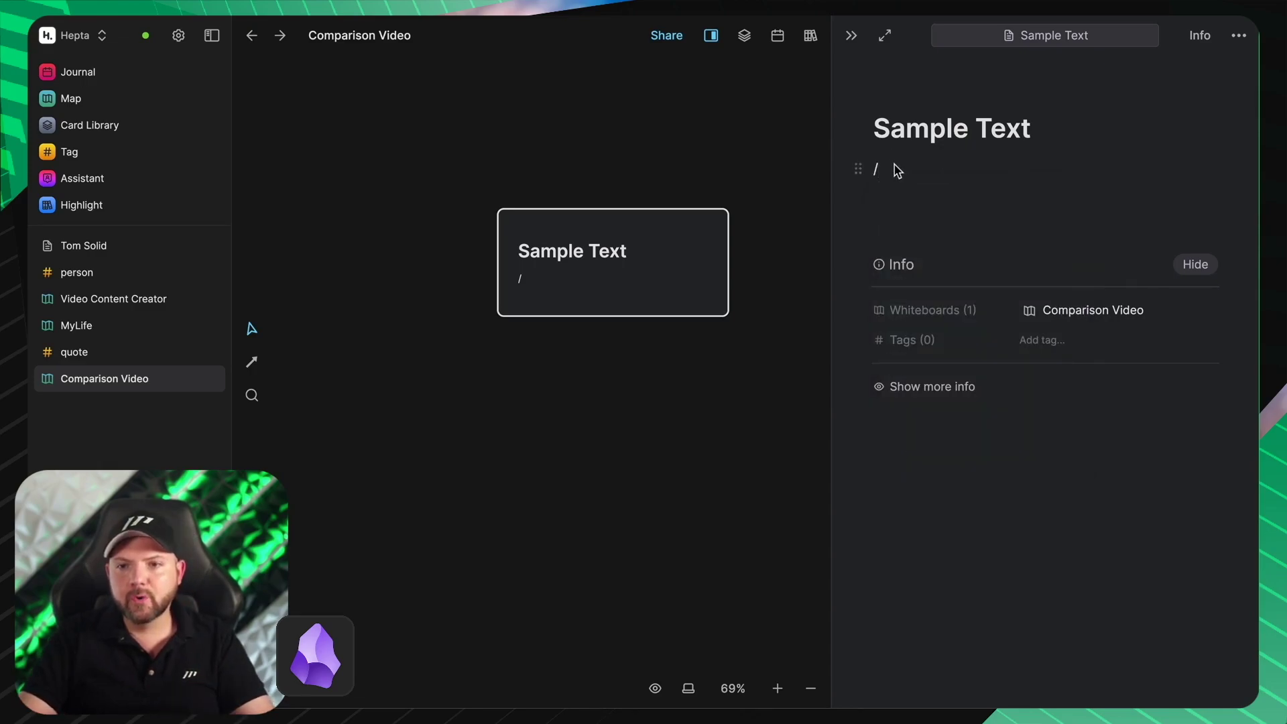
drag(860, 169, 971, 203)
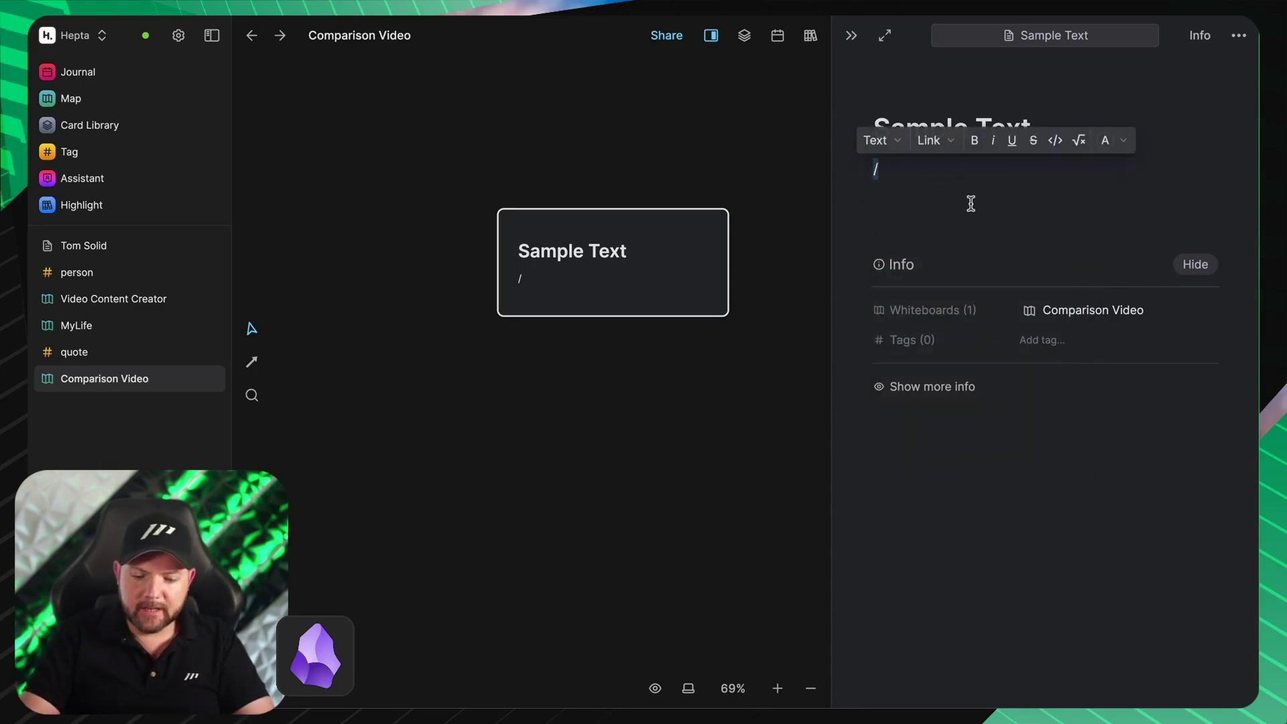
key(BackSpace)
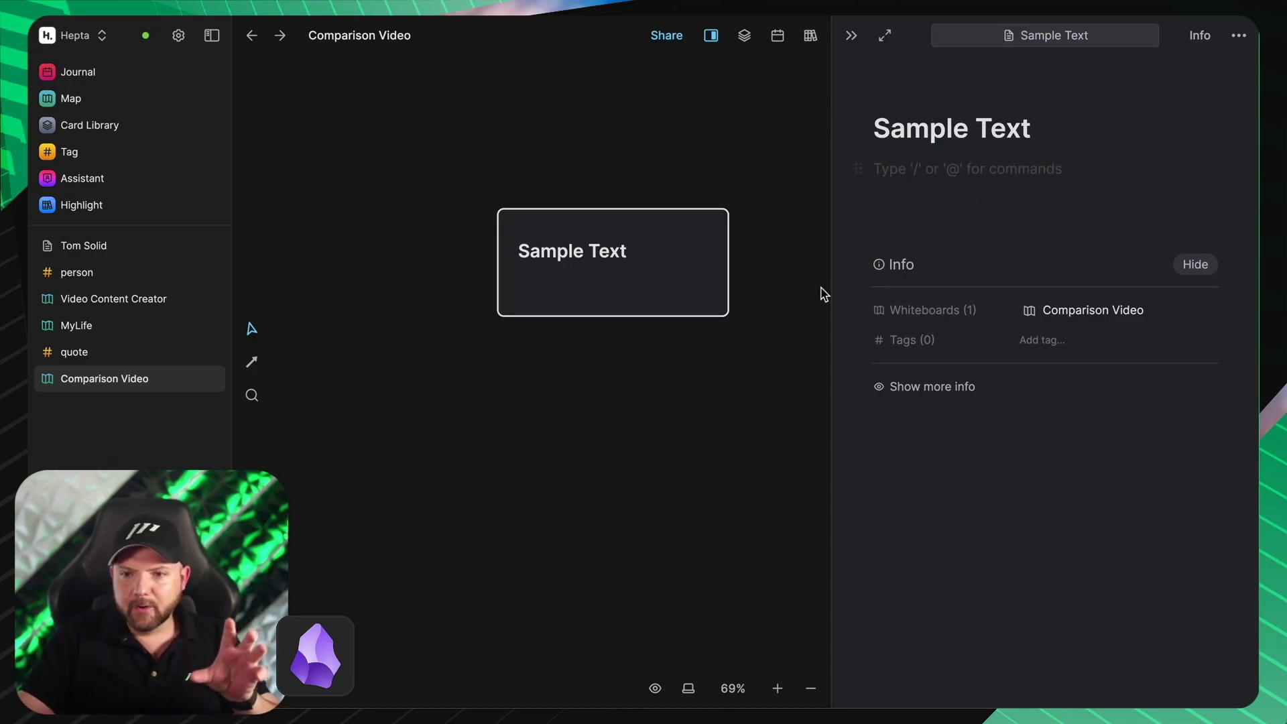
Step: Examine the Sample Text card's full info, including its tags, linked cards, journal and whiteboards, and return to the whiteboard
click(971, 387)
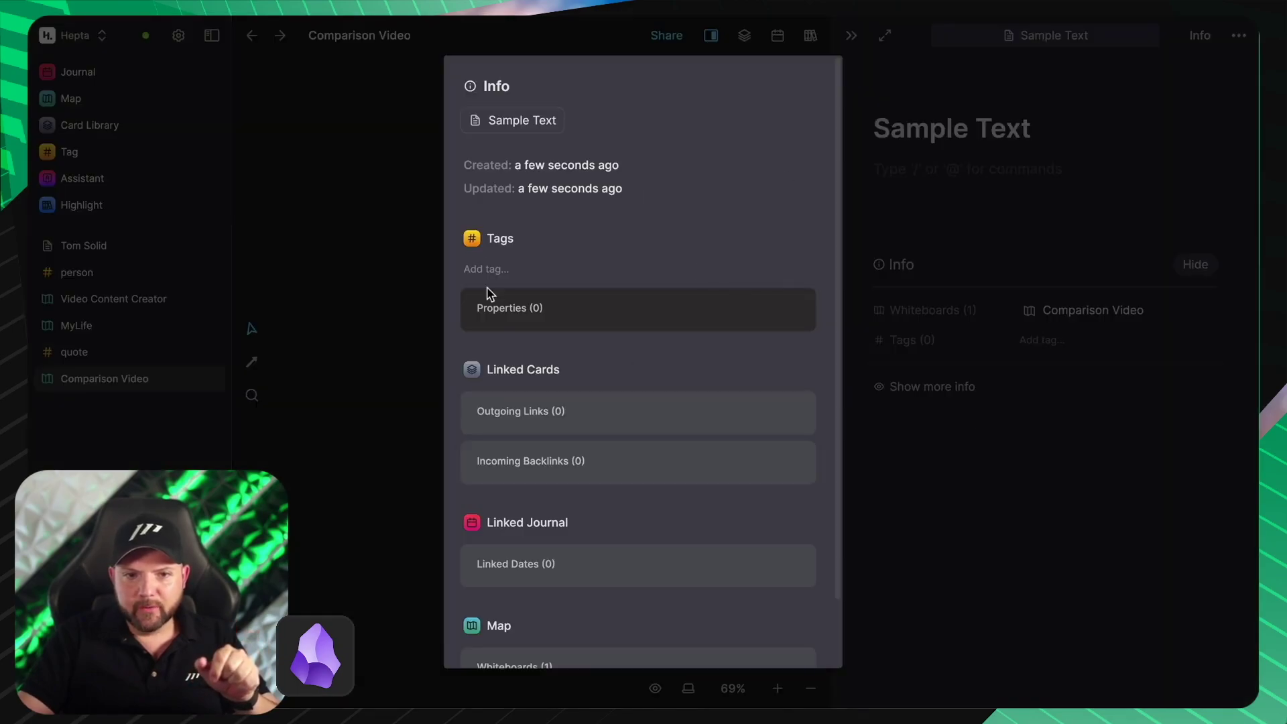
scroll(572, 388, down, 2)
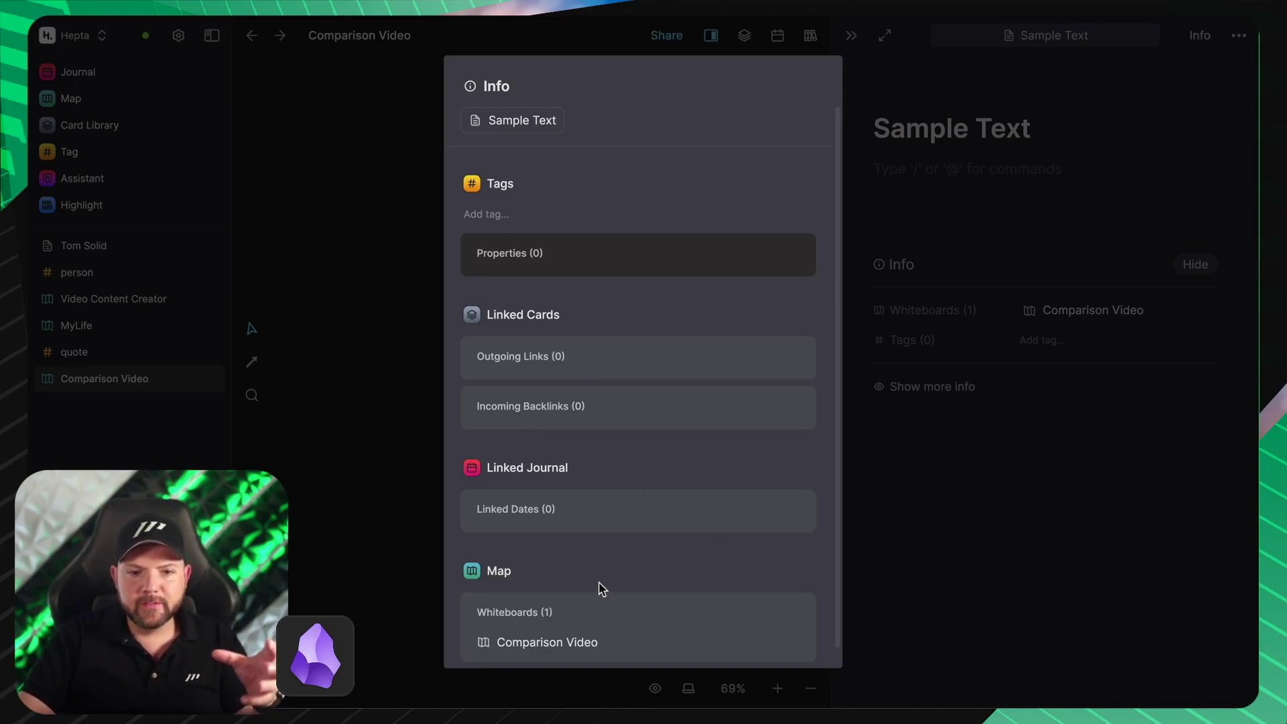
scroll(601, 589, down, 1)
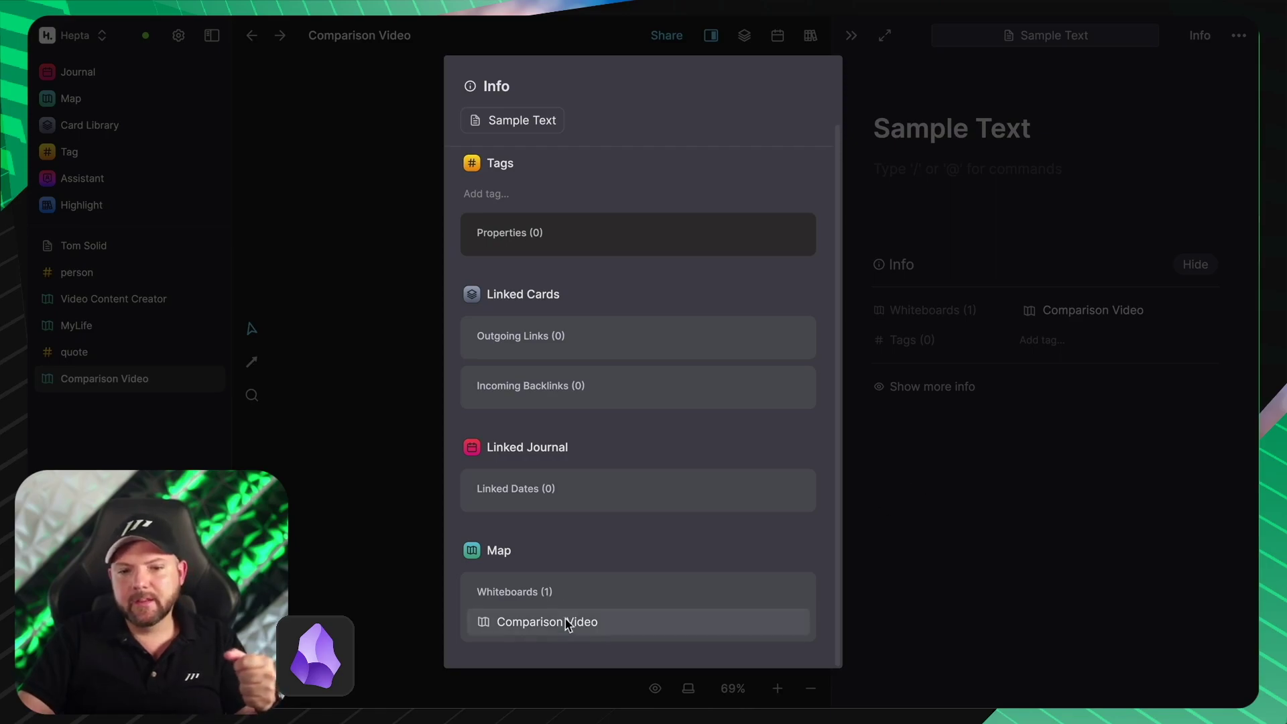
scroll(571, 497, up, 2)
scroll(570, 496, down, 2)
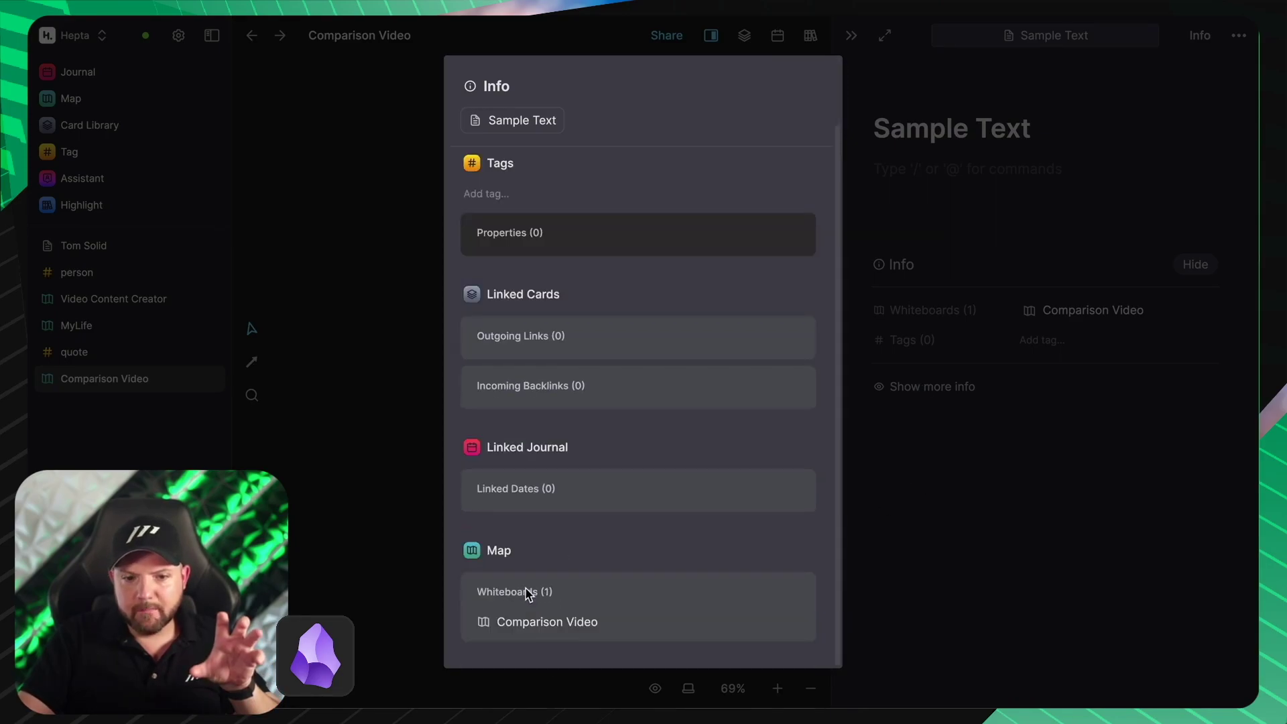
click(622, 629)
click(852, 35)
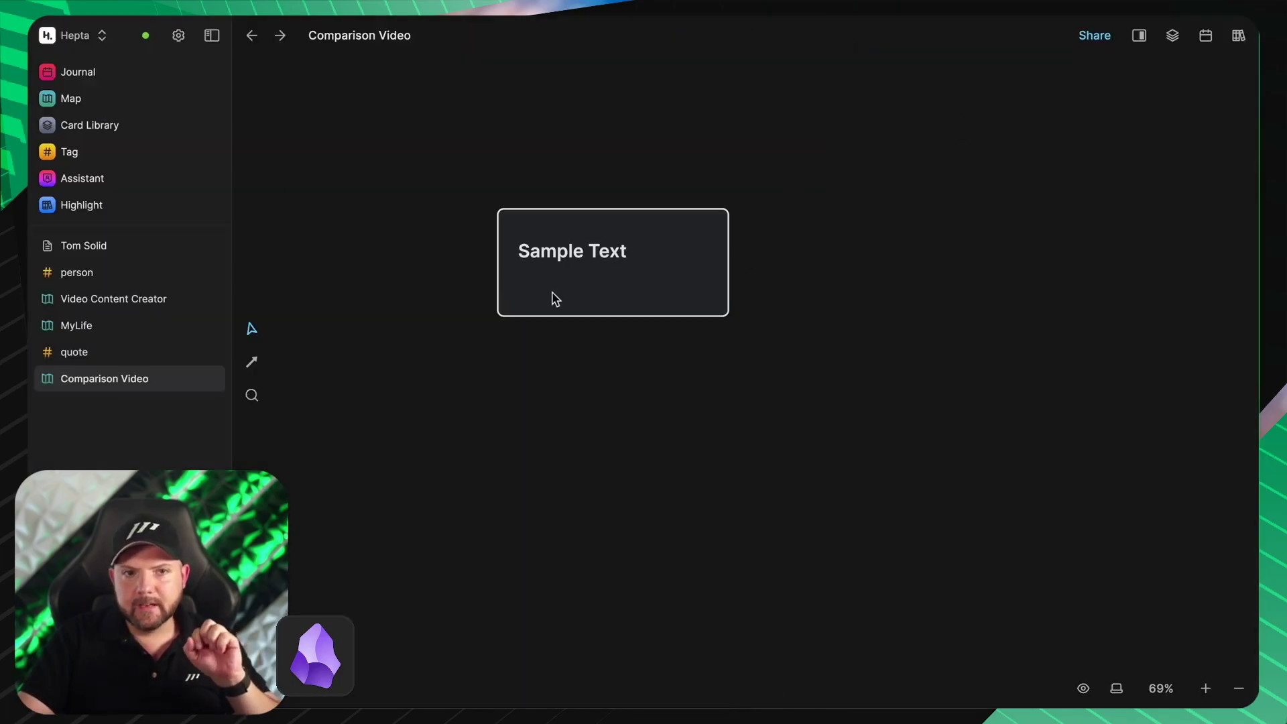
drag(652, 270, 804, 368)
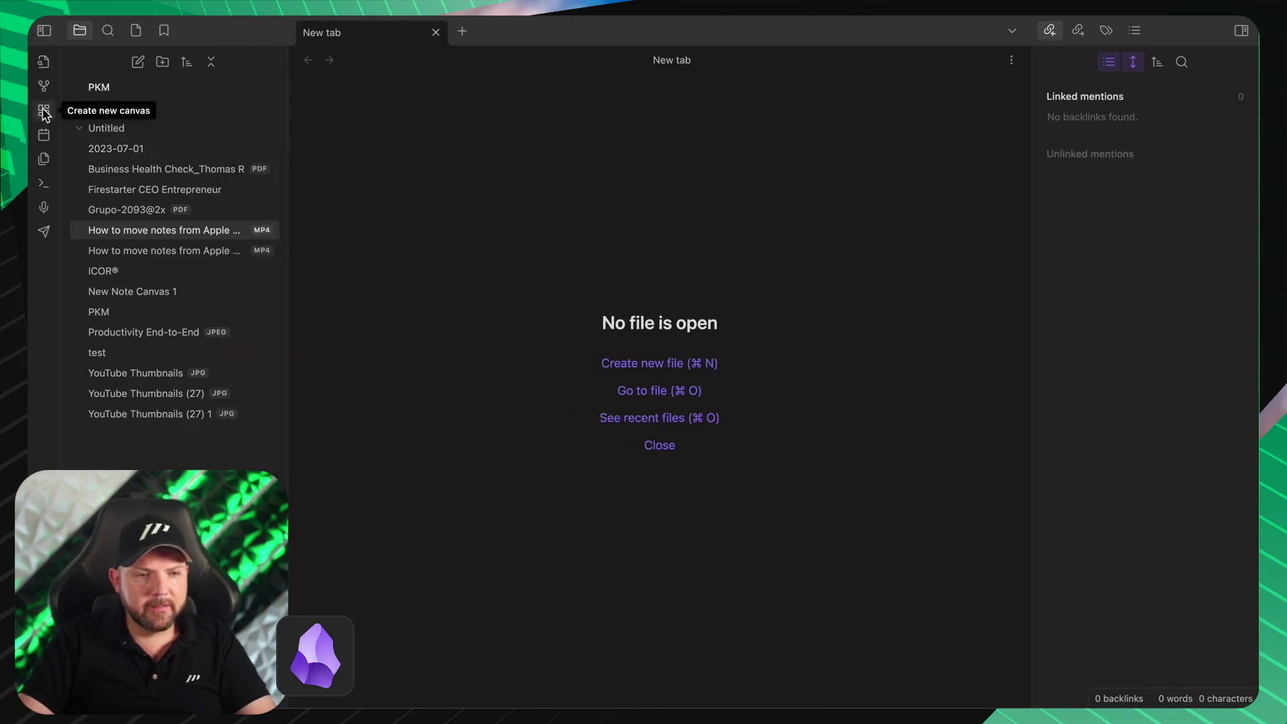
Step: In Obsidian, create a new canvas and name it "Comparison Video"
click(44, 111)
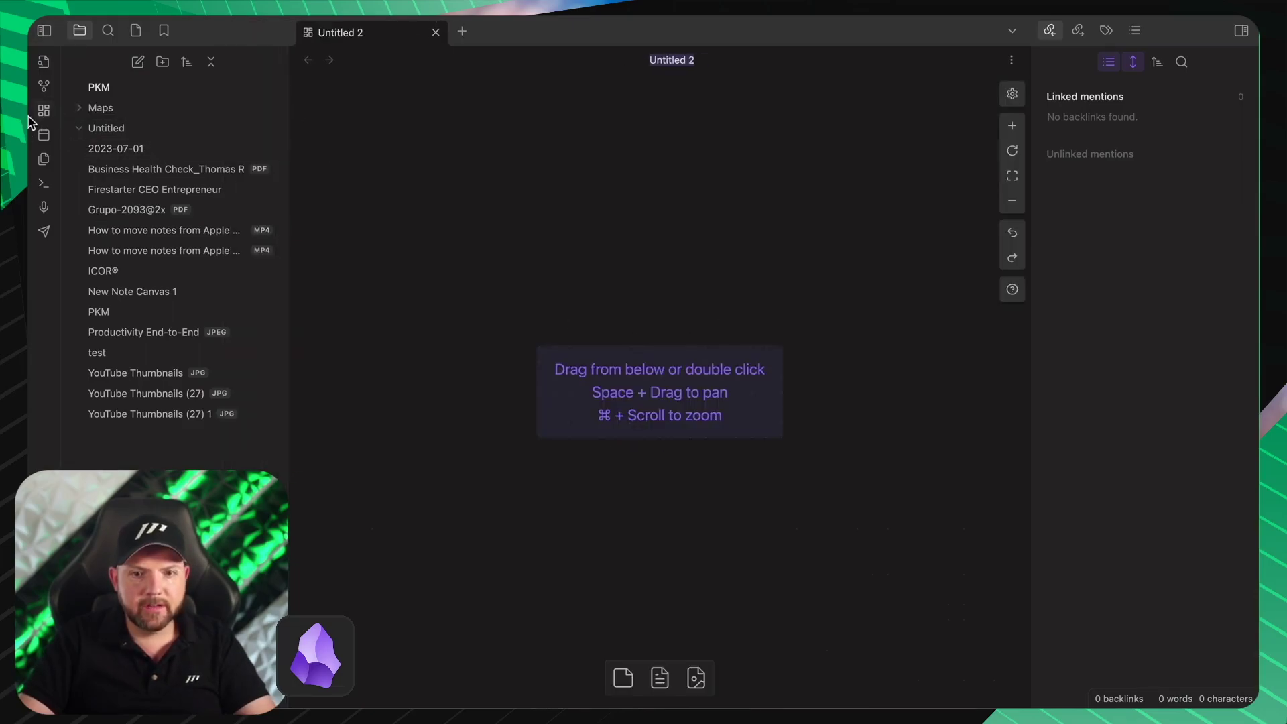
click(337, 39)
click(705, 63)
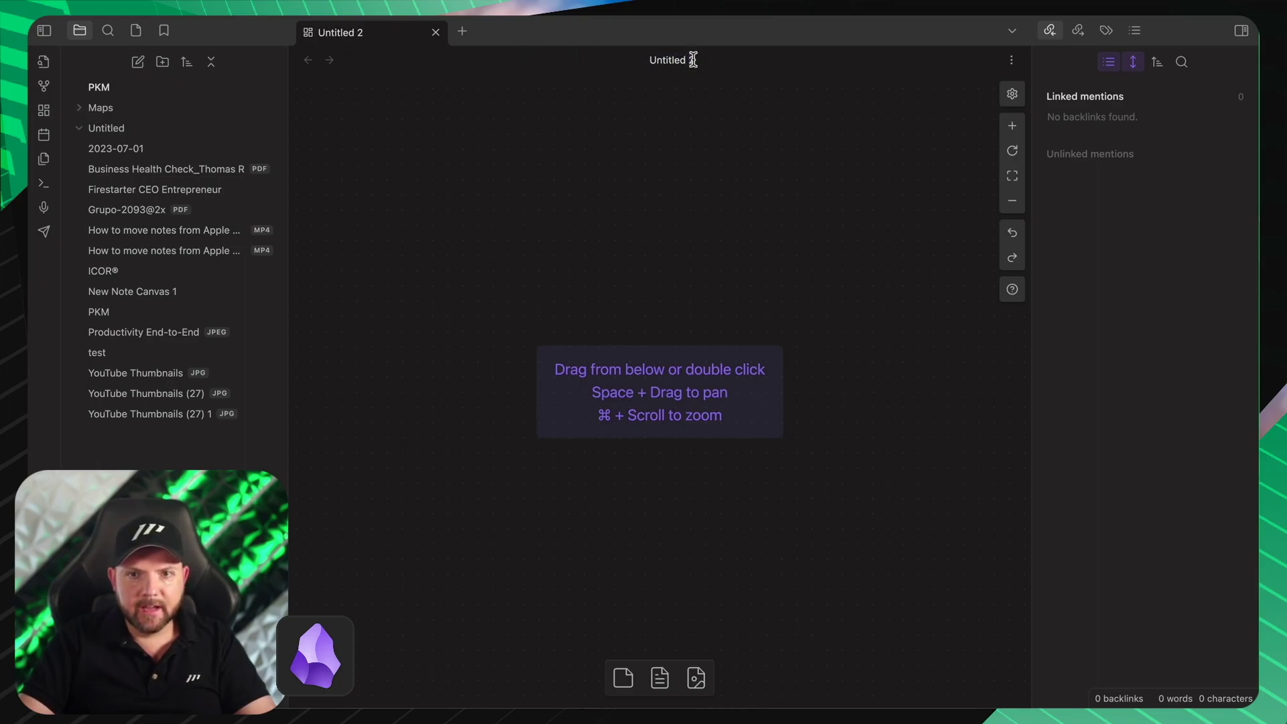
triple_click(682, 59)
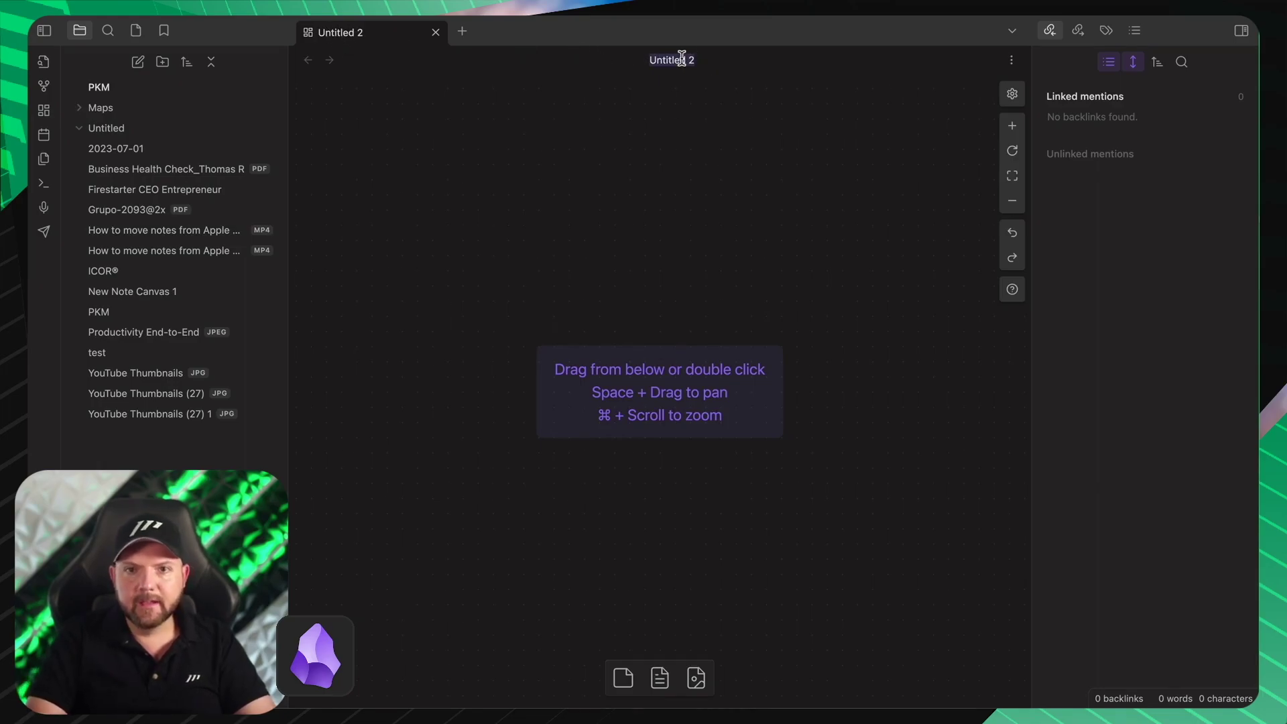
text(Comparison Video)
key(Return)
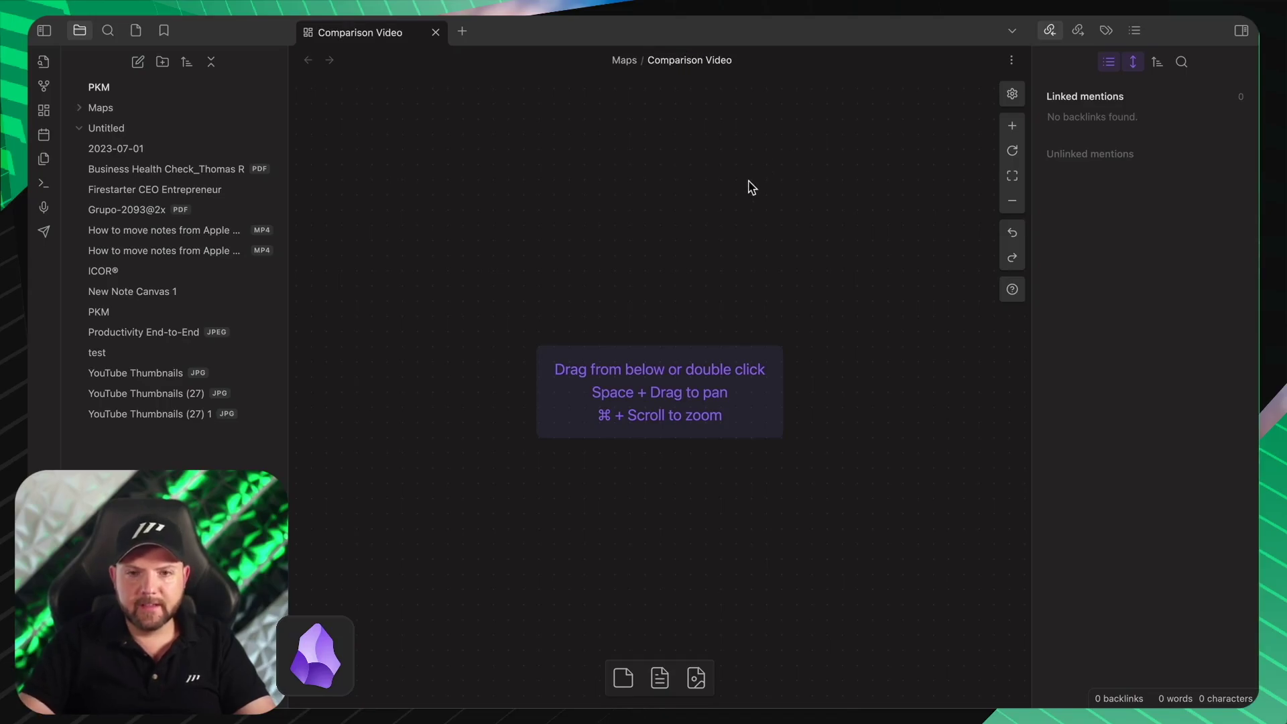
Step: Add a card reading "Sample Text" to the canvas and reposition it
double_click(661, 300)
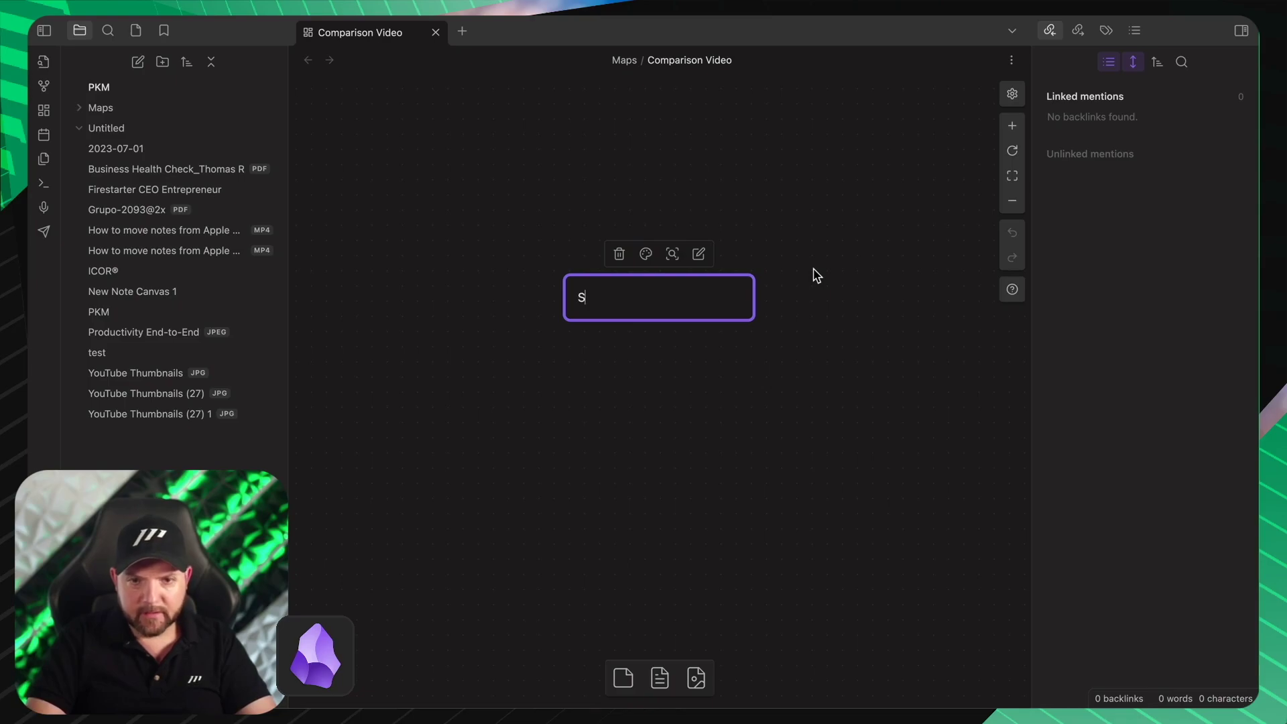
text(Sample Text)
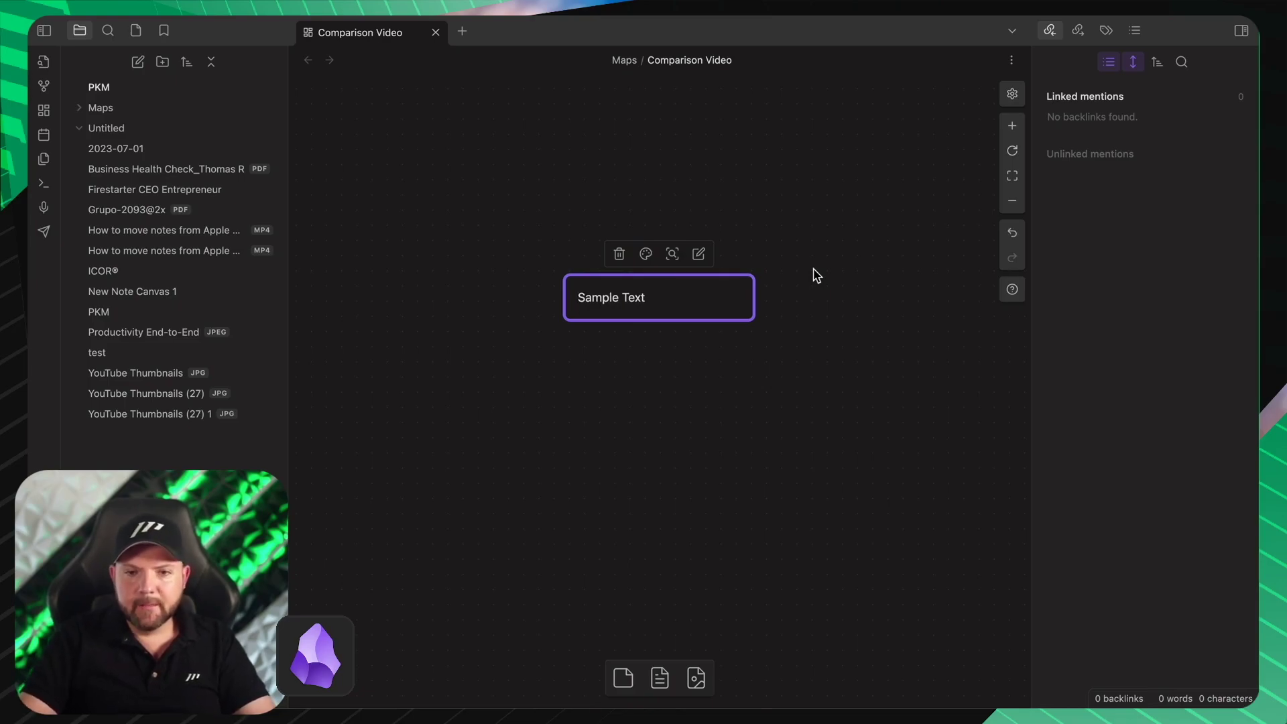
click(633, 323)
drag(624, 295, 722, 386)
click(652, 289)
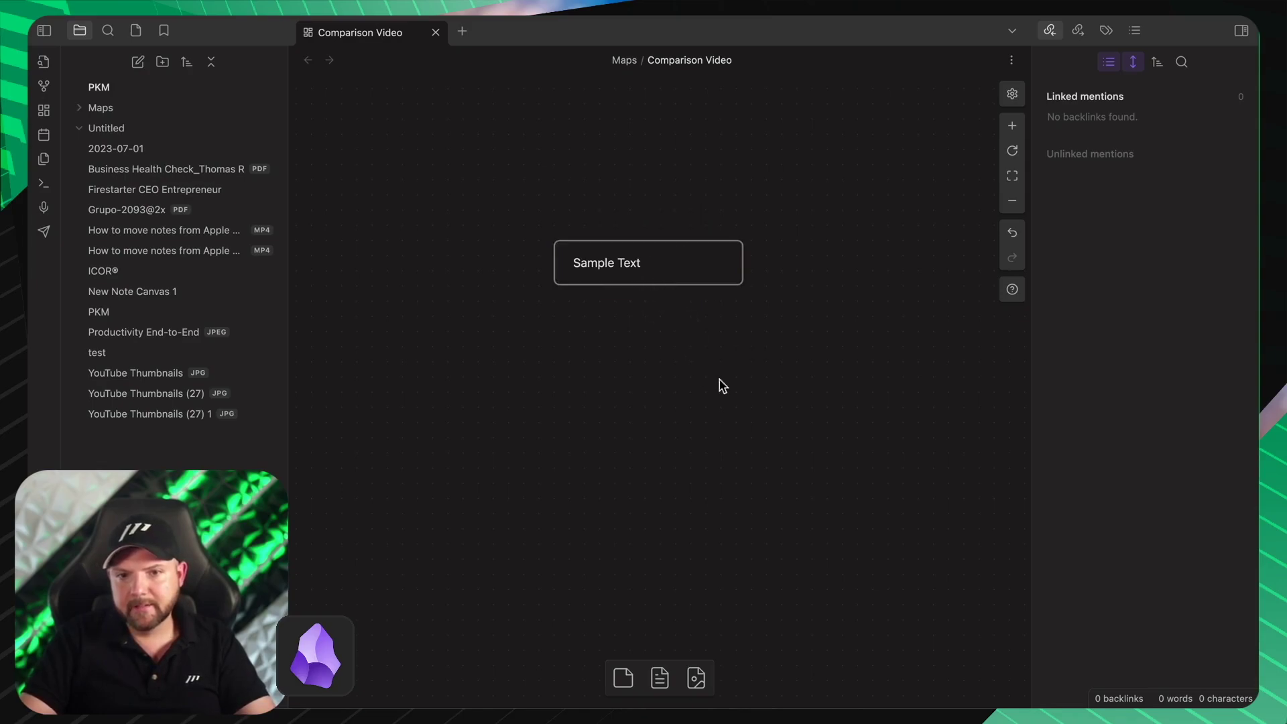
click(620, 677)
click(651, 457)
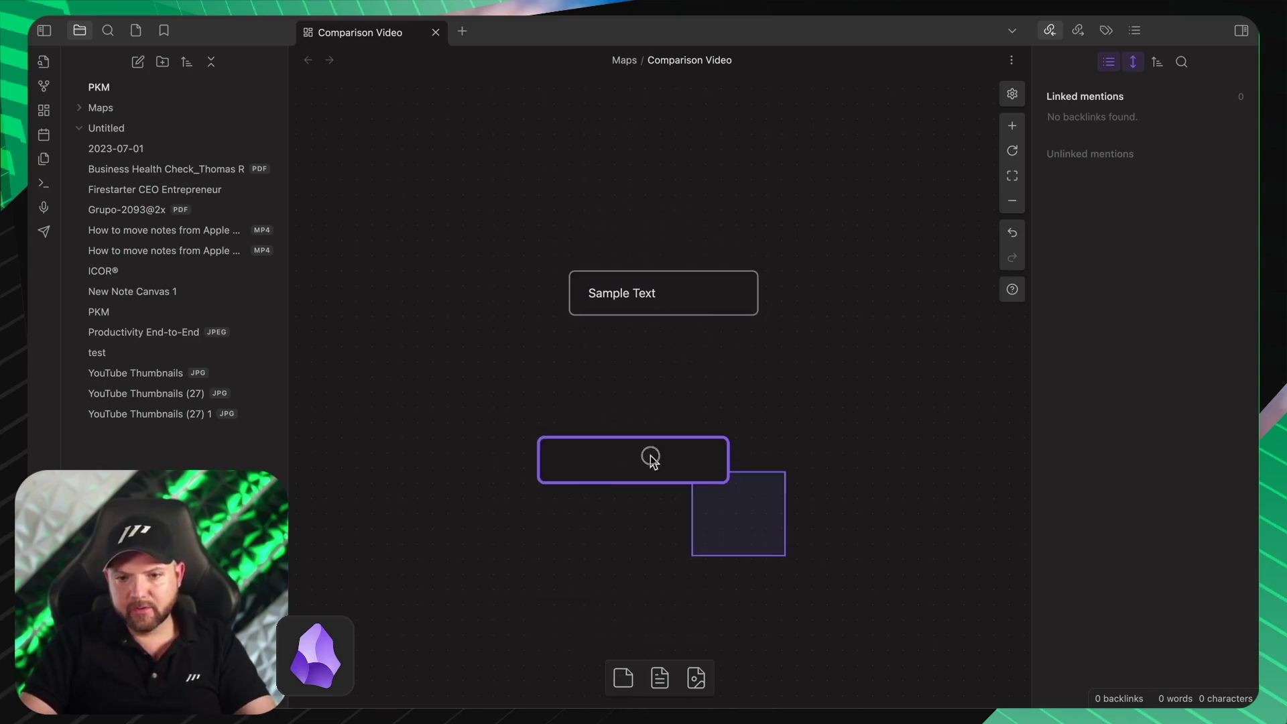
key(BackSpace)
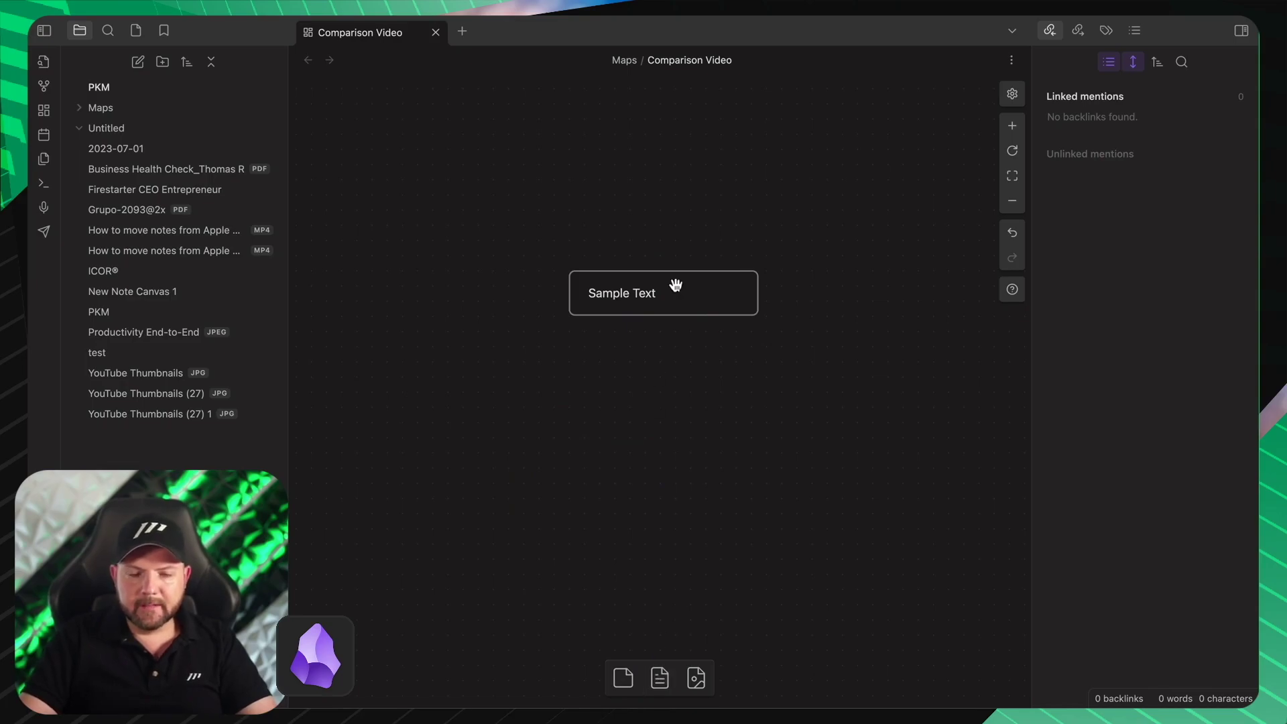
Step: Convert the Sample Text card to a file named "Sample Text" and enlarge the card to fit its title and body
drag(675, 284, 583, 285)
right_click(585, 287)
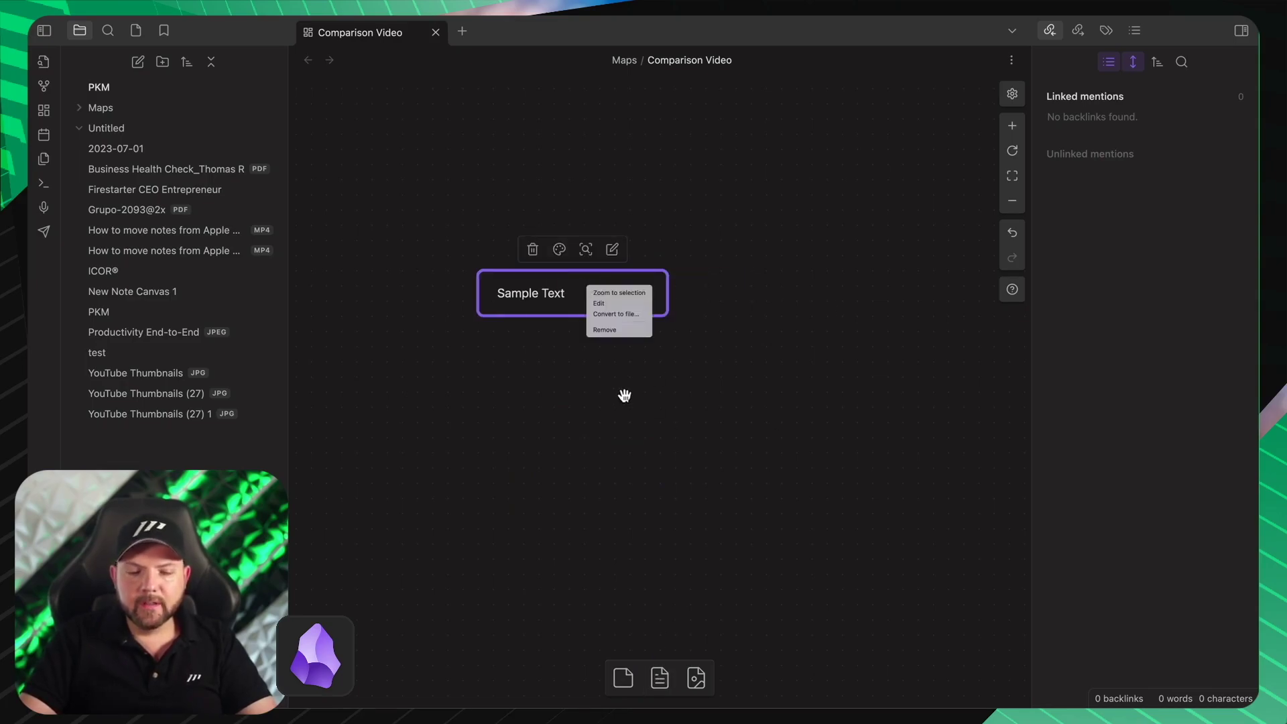
click(624, 314)
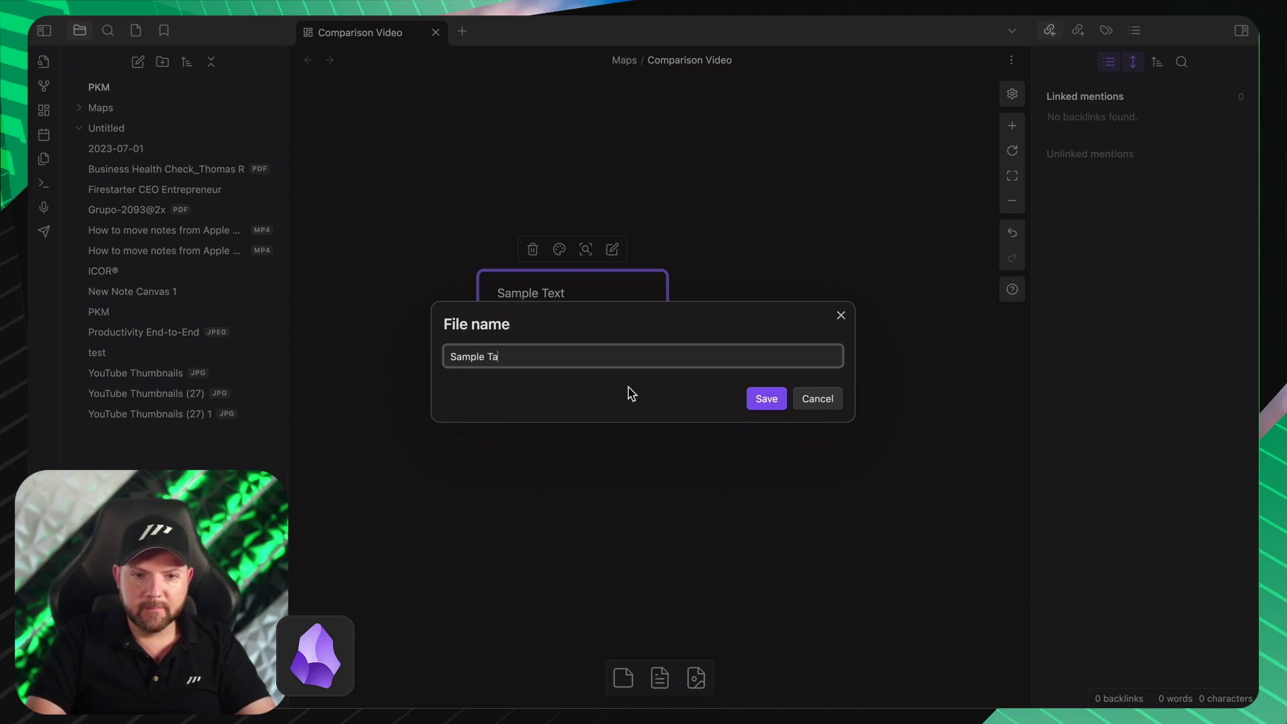
key(Return)
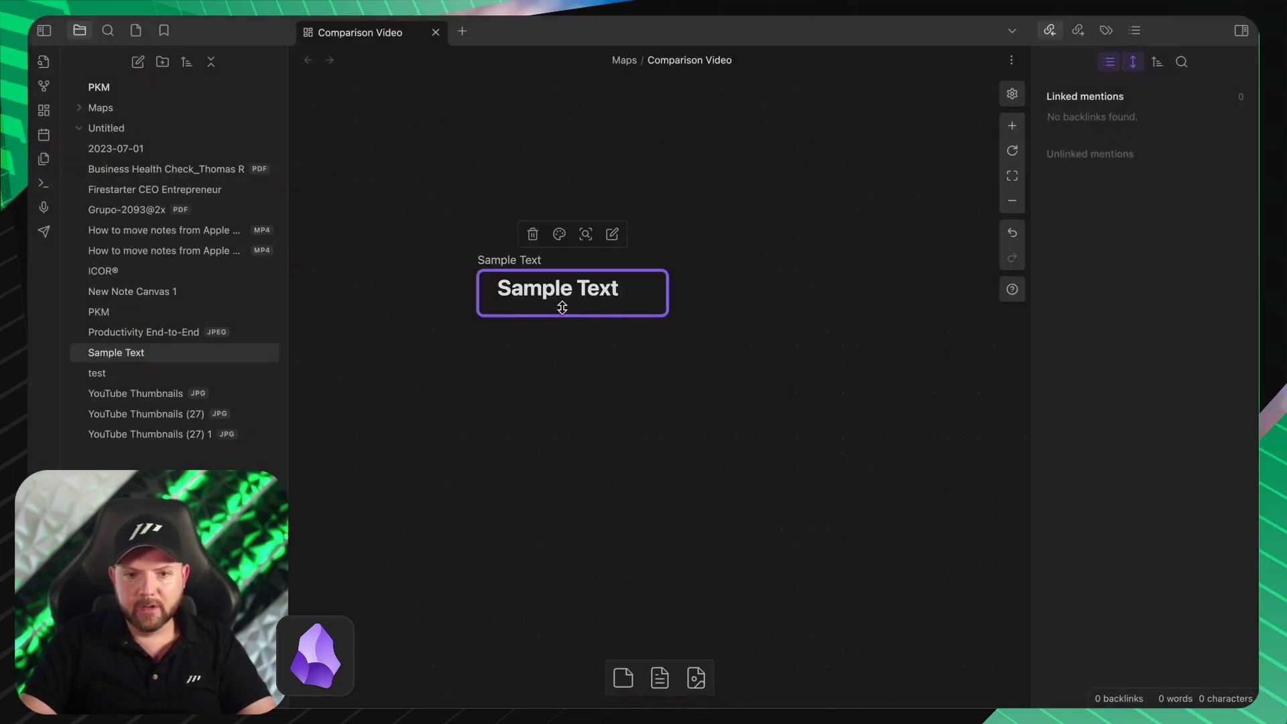
drag(671, 315, 723, 375)
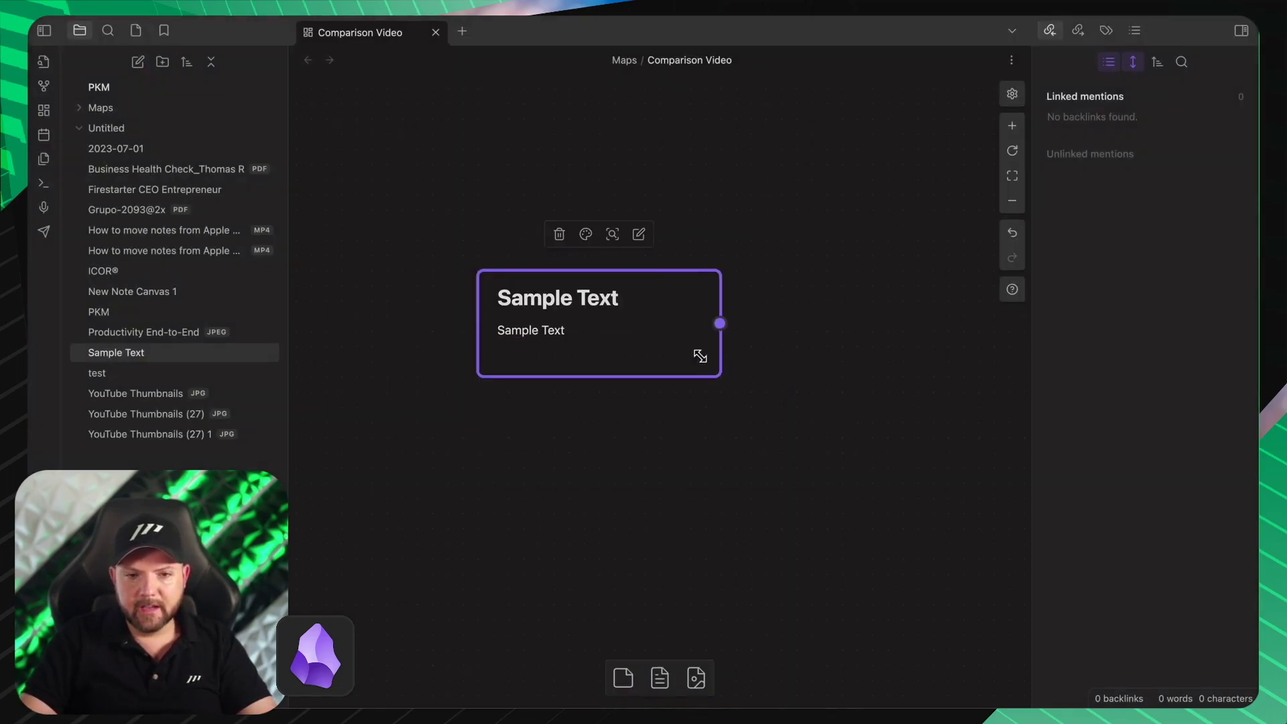
double_click(530, 330)
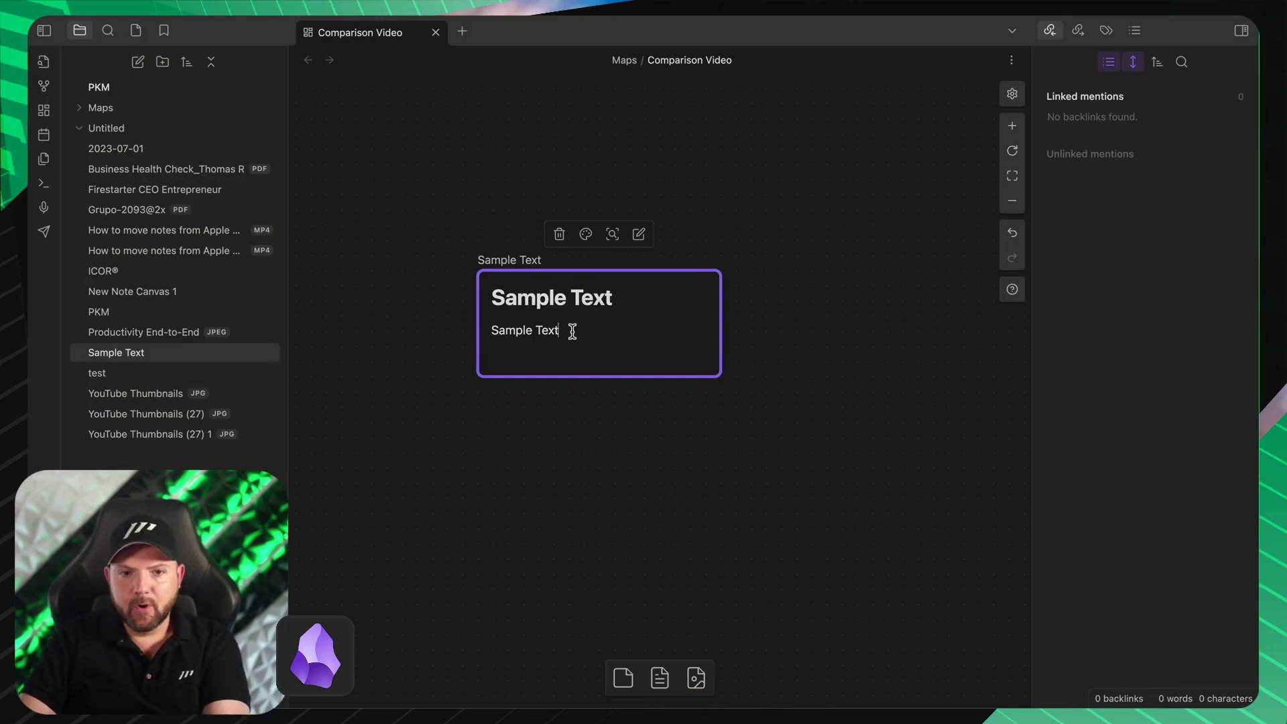
key(Escape)
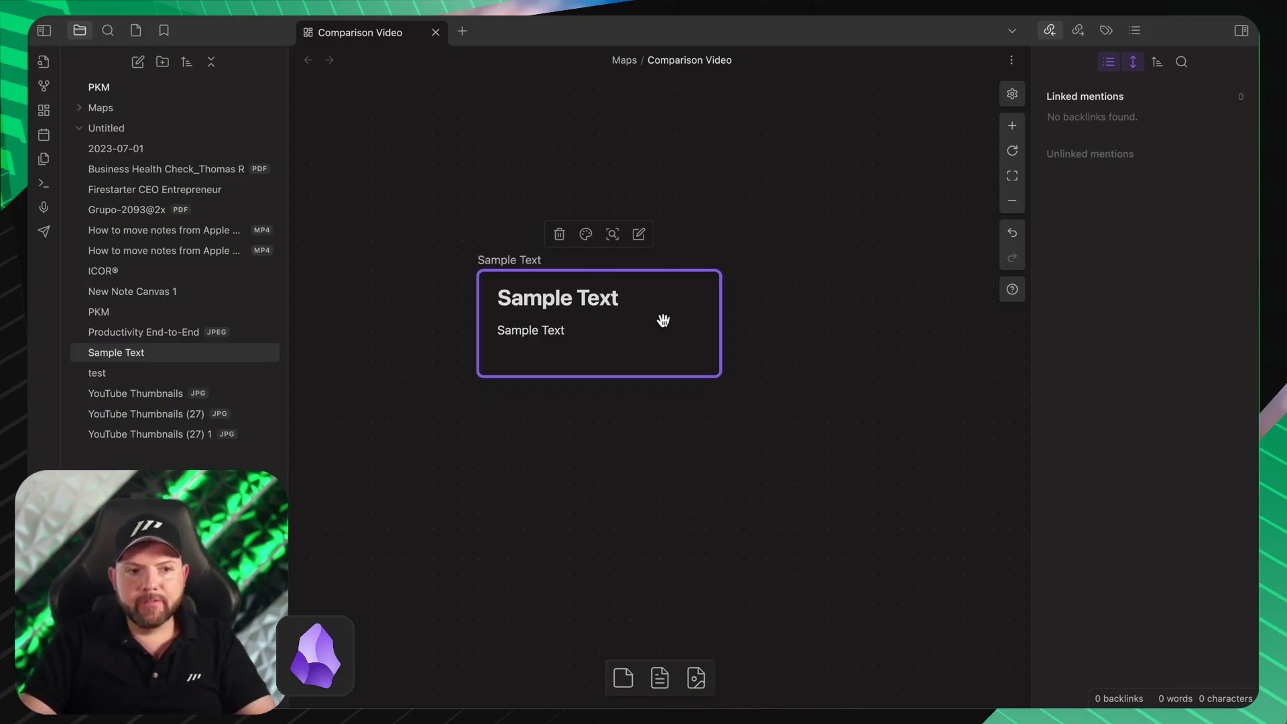
Step: Open the Sample Text note to examine its content and linked mentions, and return to the Comparison Video canvas in the Maps folder
click(165, 355)
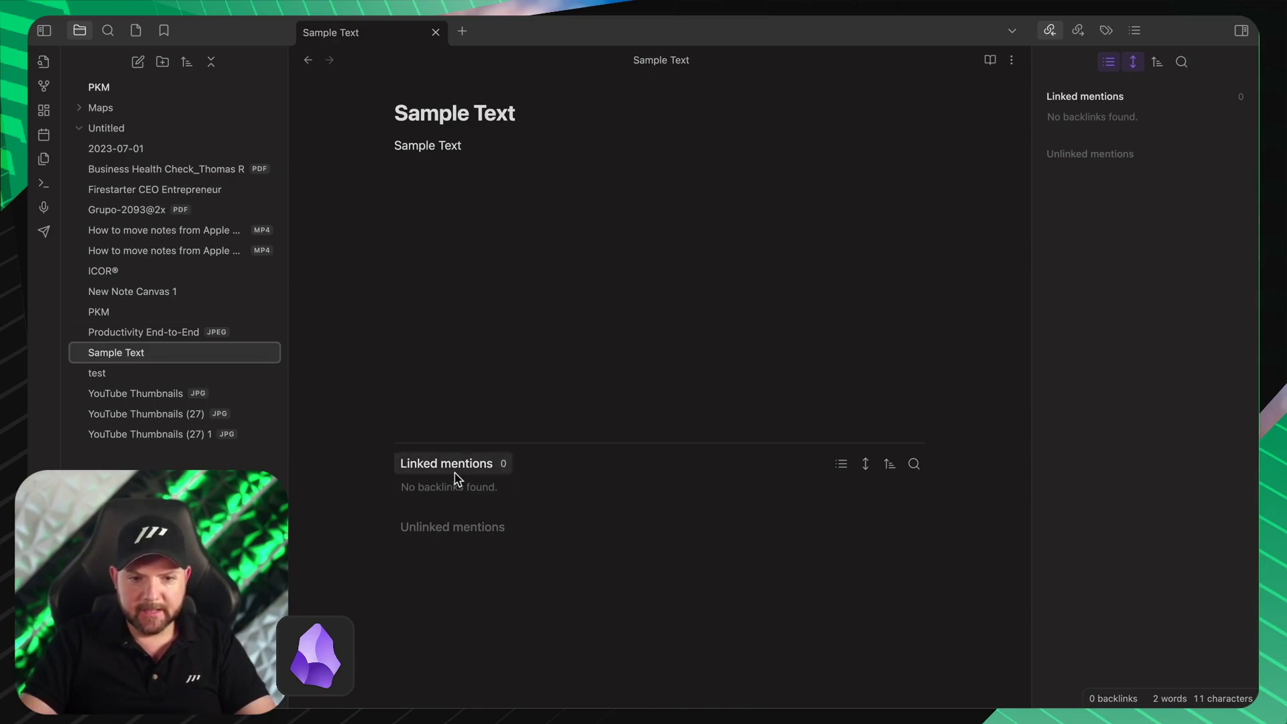
click(496, 623)
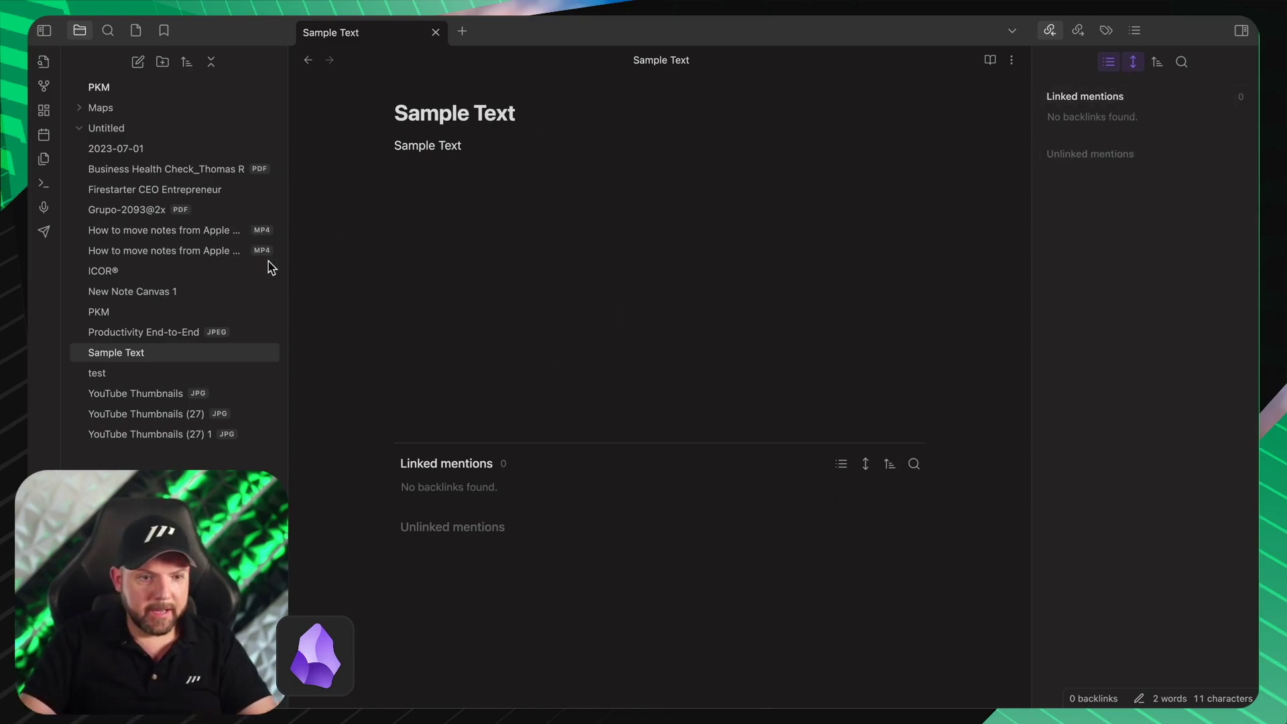
mouse_move(120, 100)
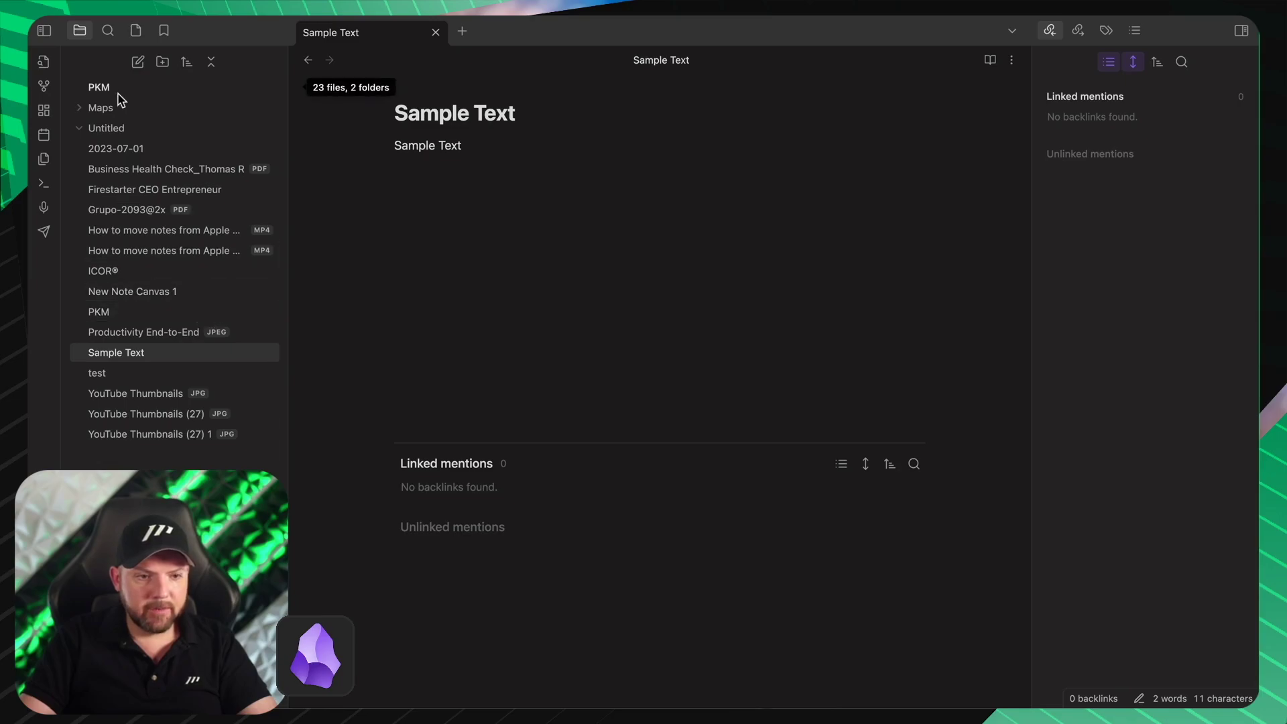
click(113, 108)
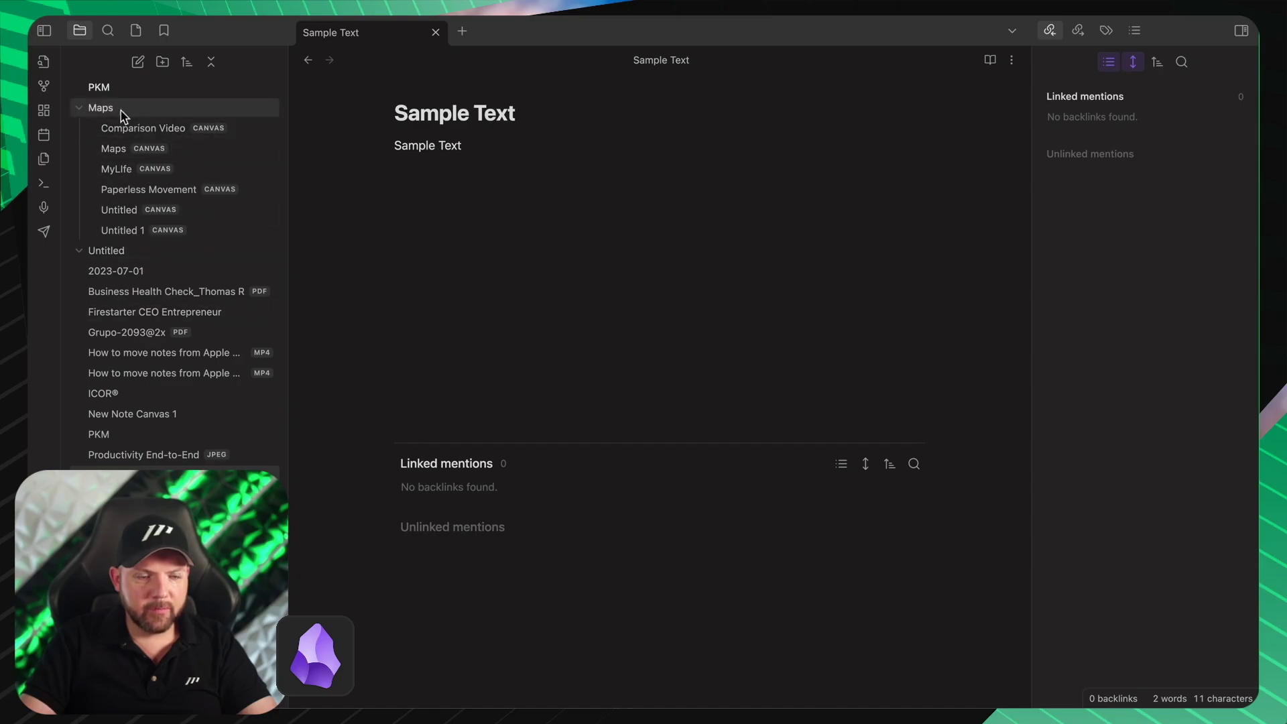
mouse_move(108, 110)
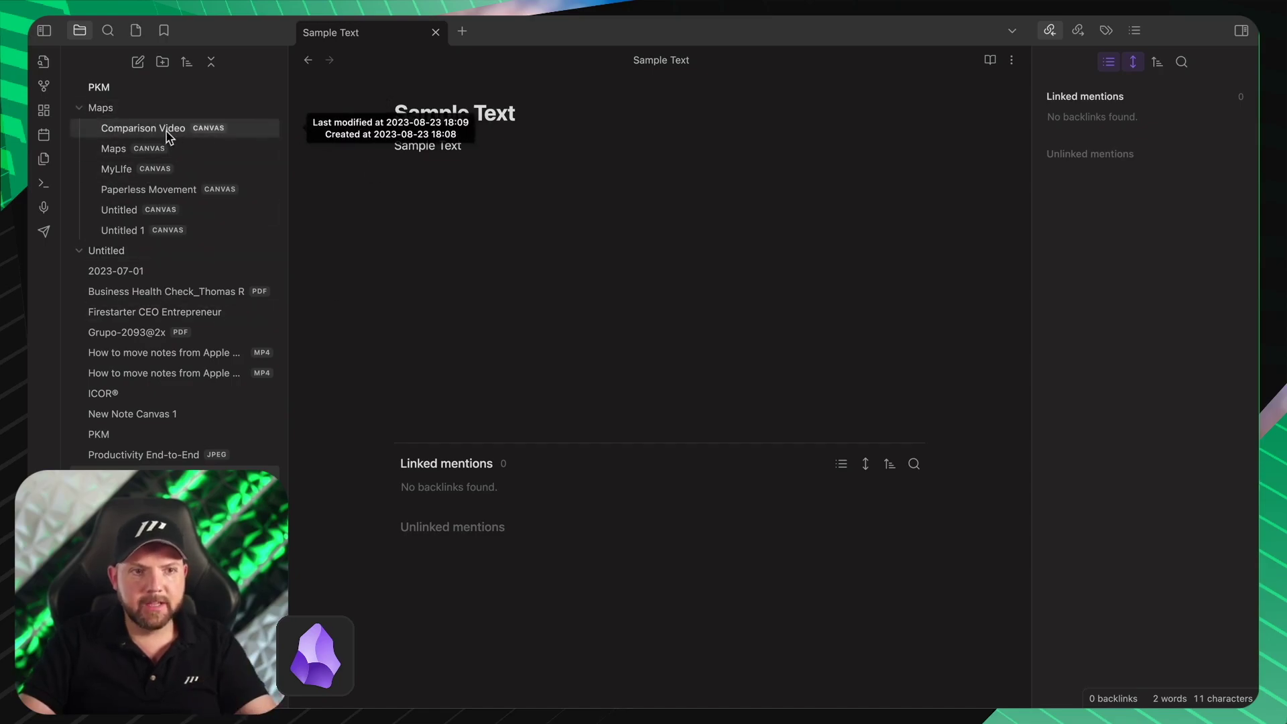
click(109, 128)
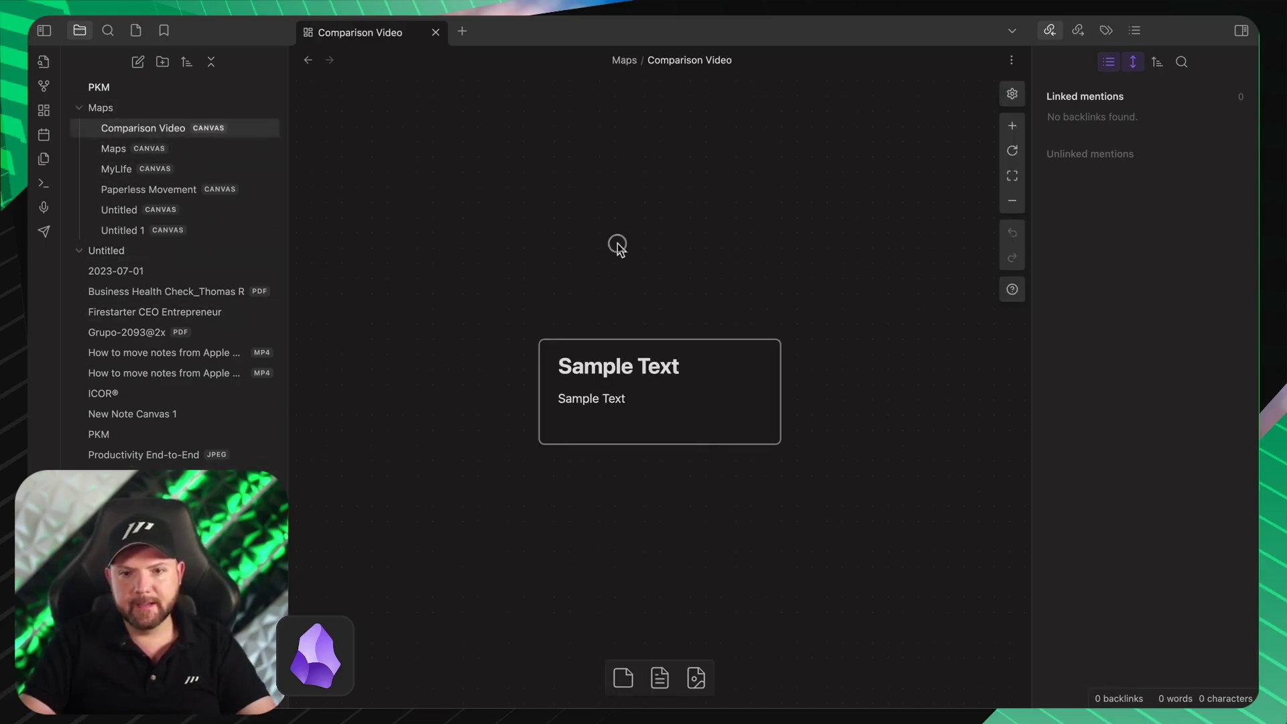
Step: Add a card reading "Sample Text 2" below the Sample Text card on the canvas
click(678, 402)
scroll(677, 402, down, 3)
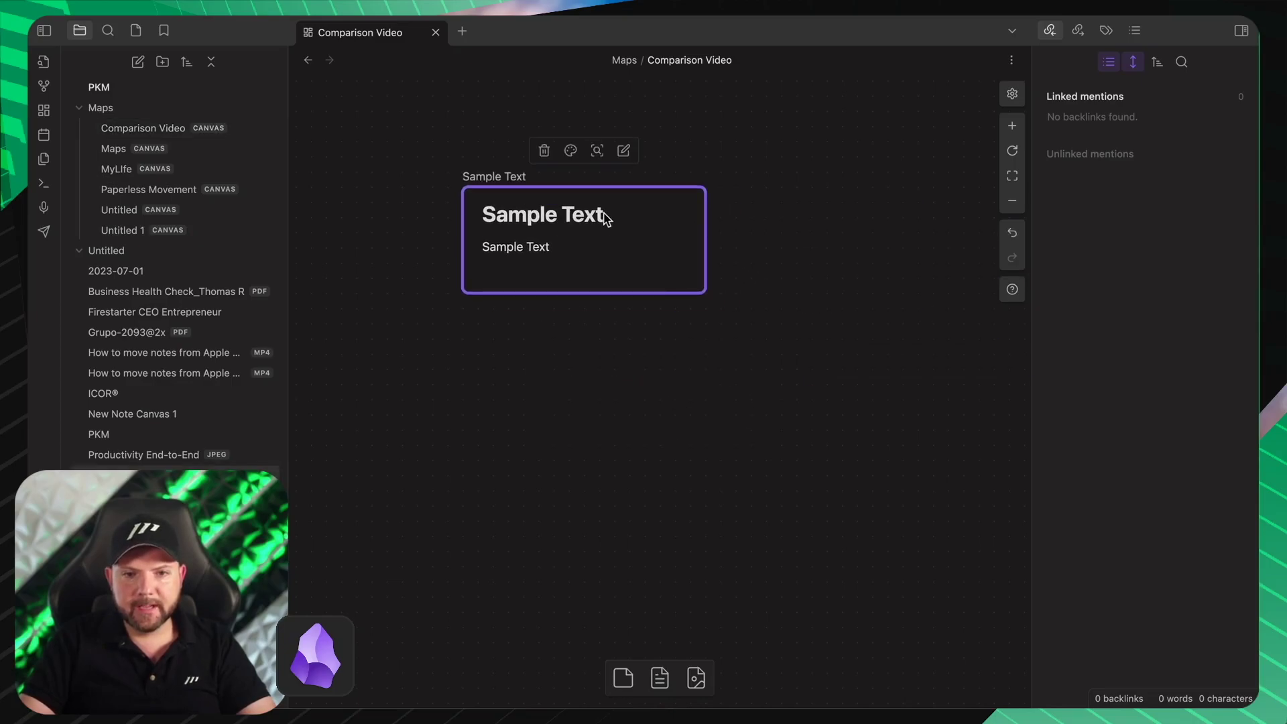
double_click(572, 399)
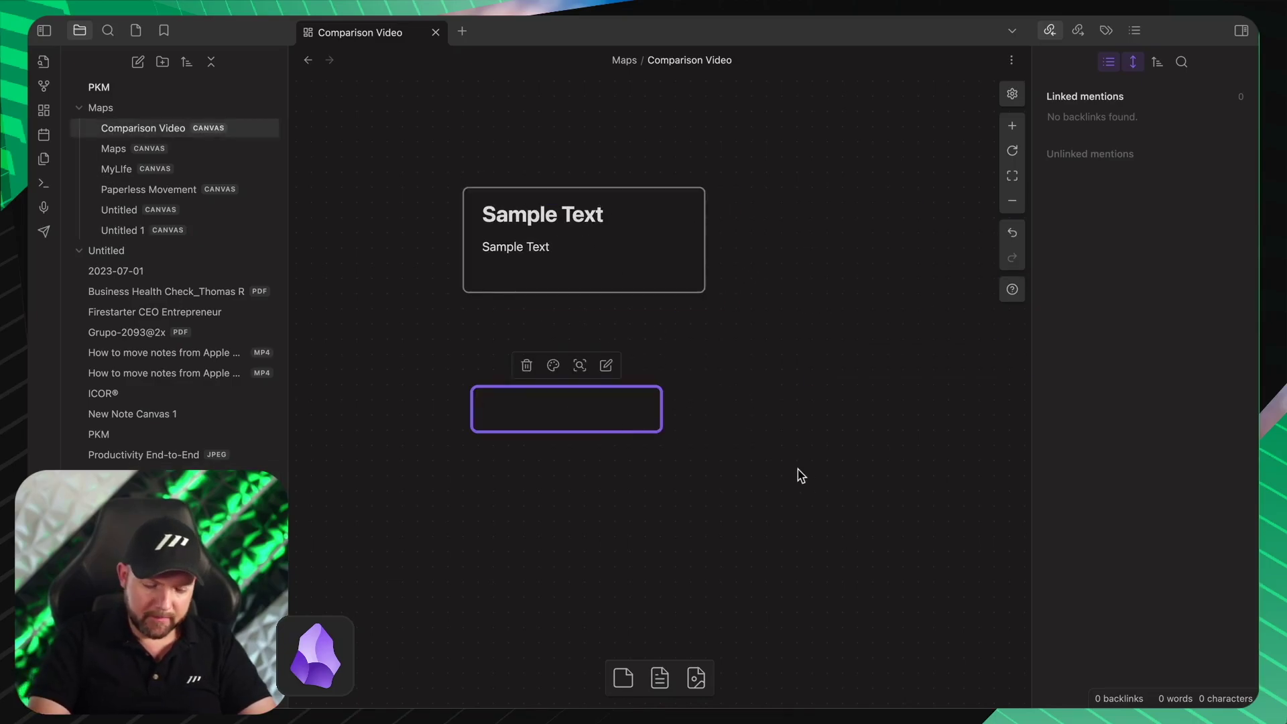
text(Sample Text 2)
click(778, 396)
Step: Align the Sample Text 2 card under the Sample Text card with a gap between them, and widen it to match
drag(573, 431, 541, 350)
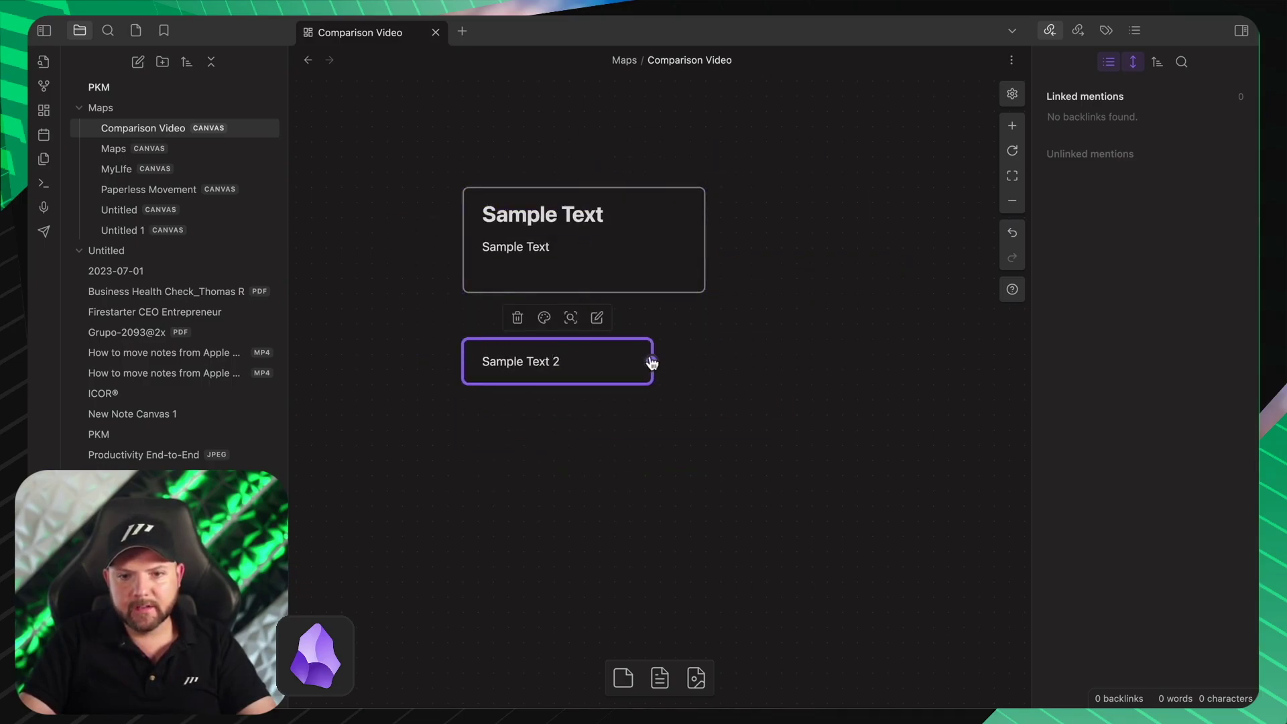
drag(652, 346, 701, 342)
drag(607, 365, 627, 419)
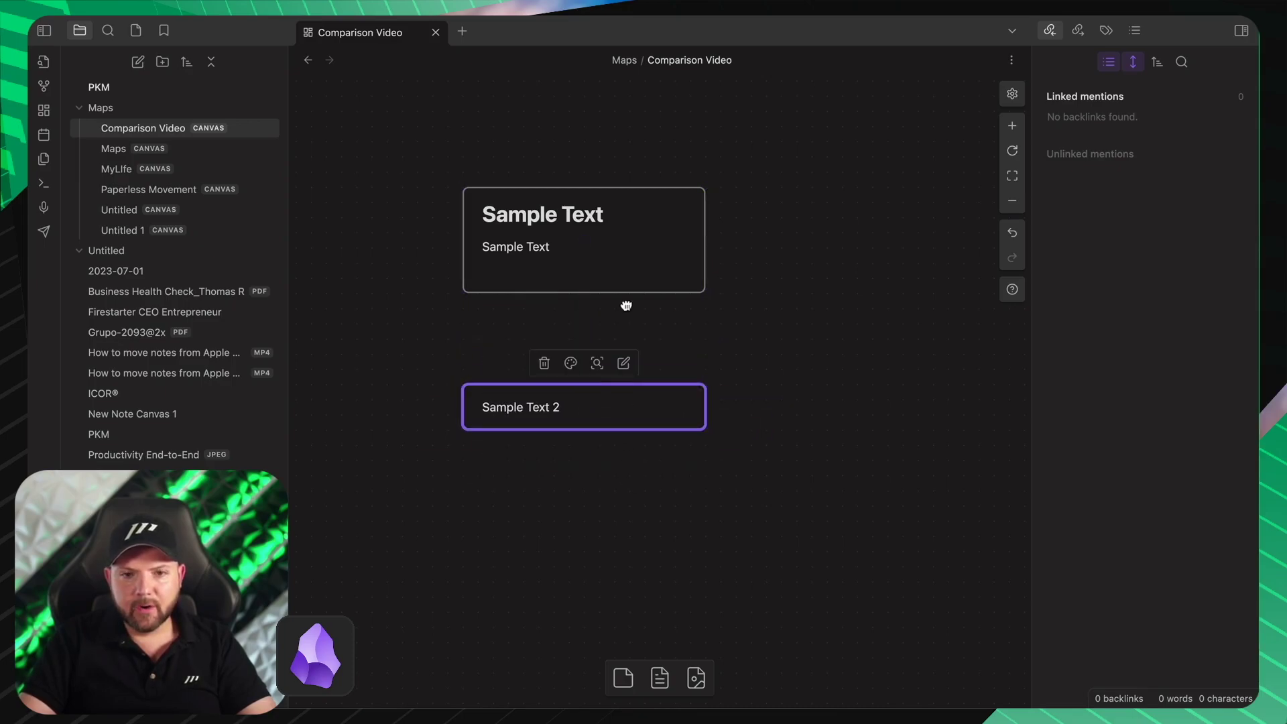
Step: Connect the Sample Text card to the Sample Text 2 card with a yellow bidirectional arrow
drag(584, 295, 584, 385)
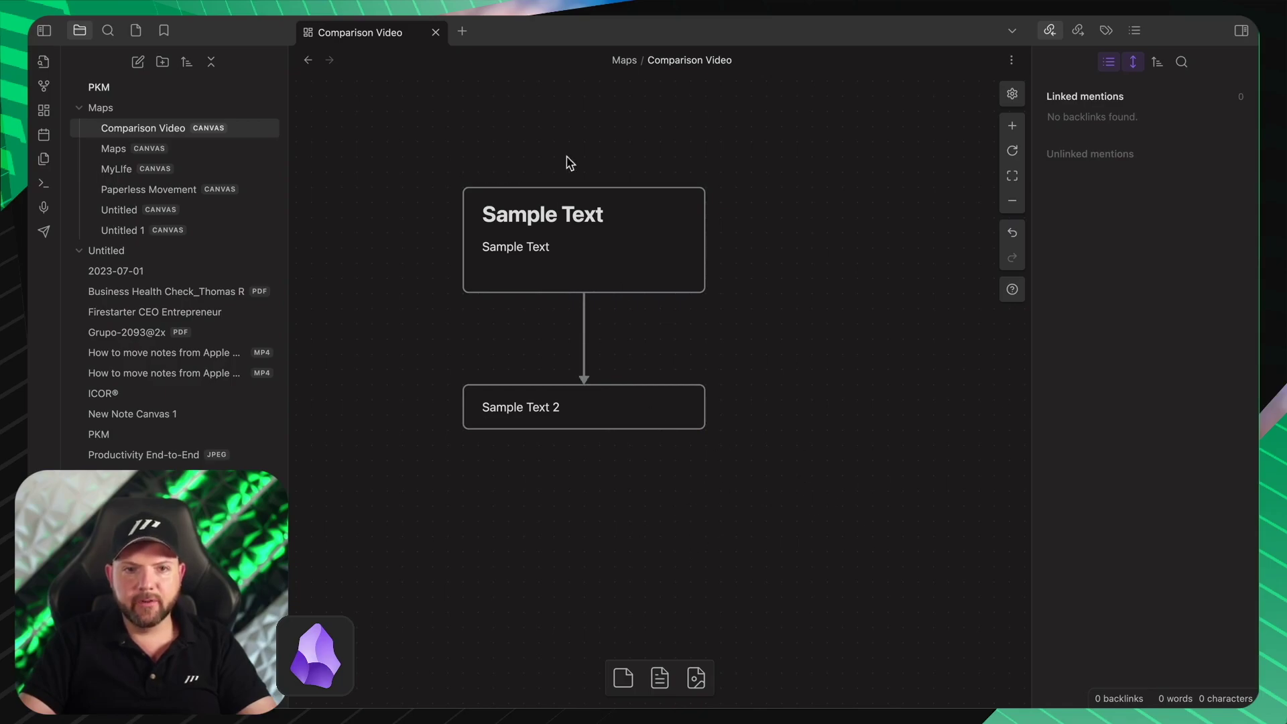
click(582, 336)
click(557, 271)
click(573, 307)
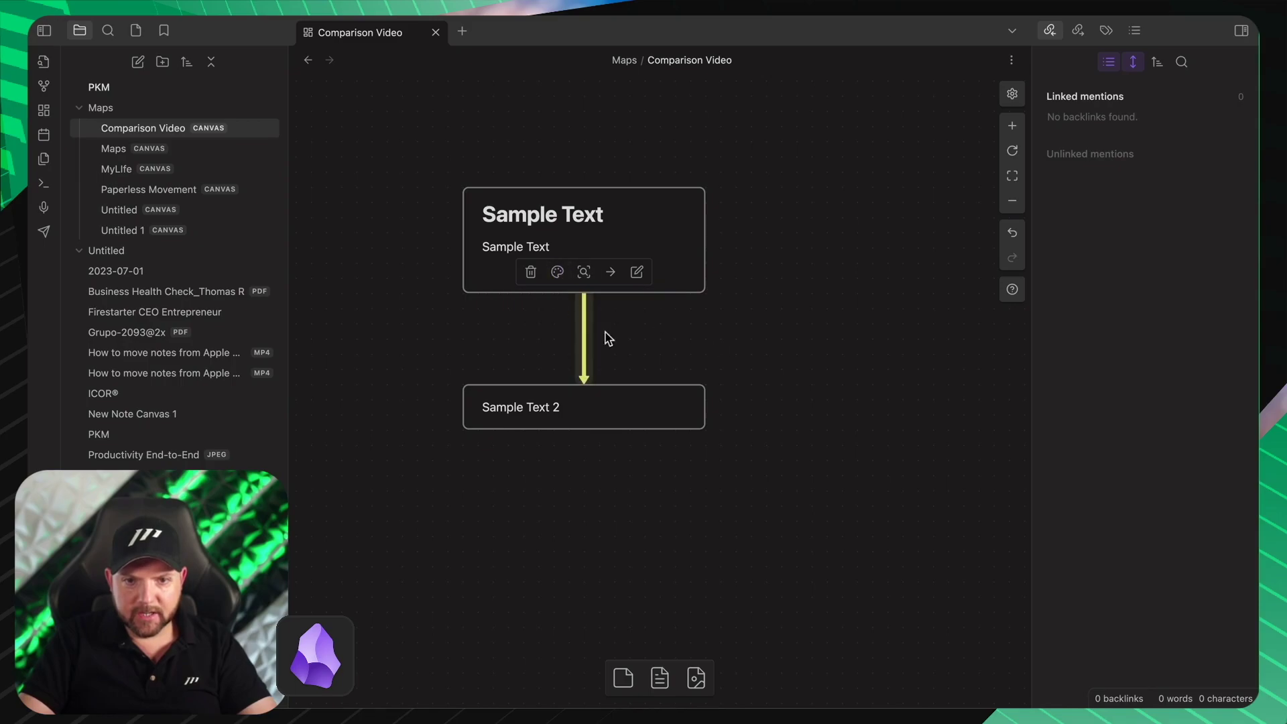
click(609, 272)
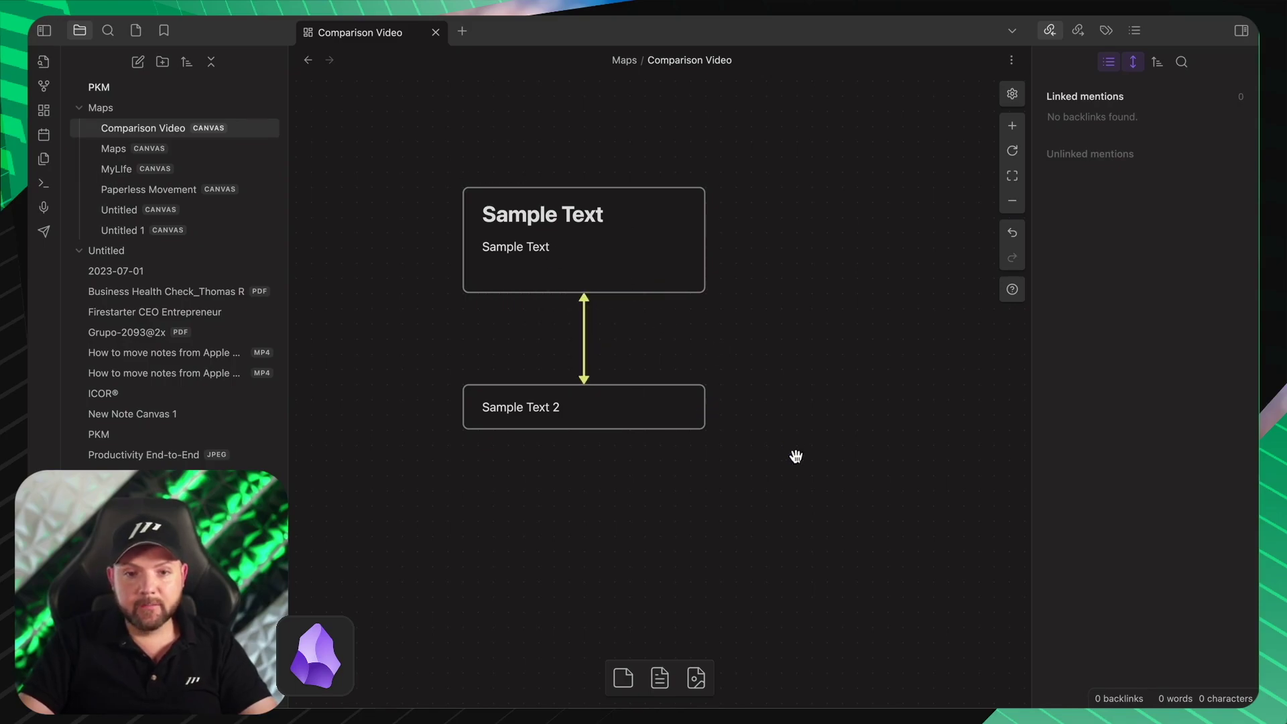
Step: Group the two connected cards and name the group "Group Lvl 1"
drag(751, 504, 453, 206)
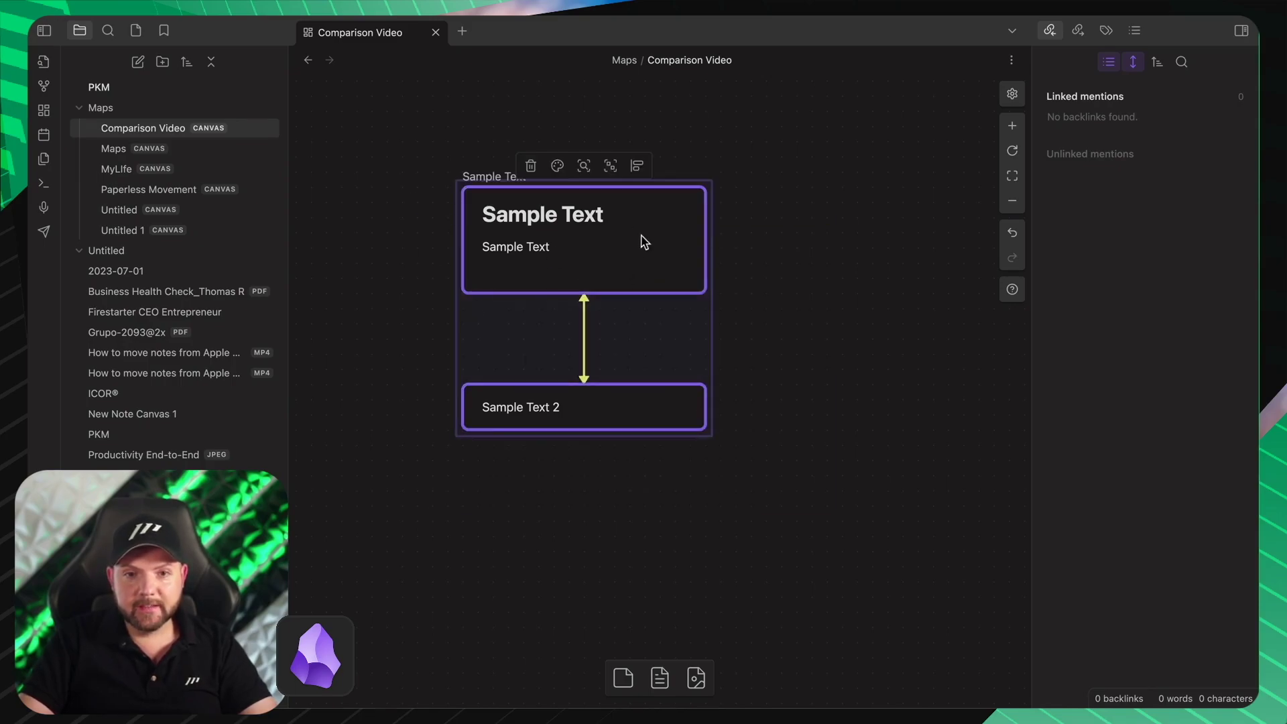
click(611, 167)
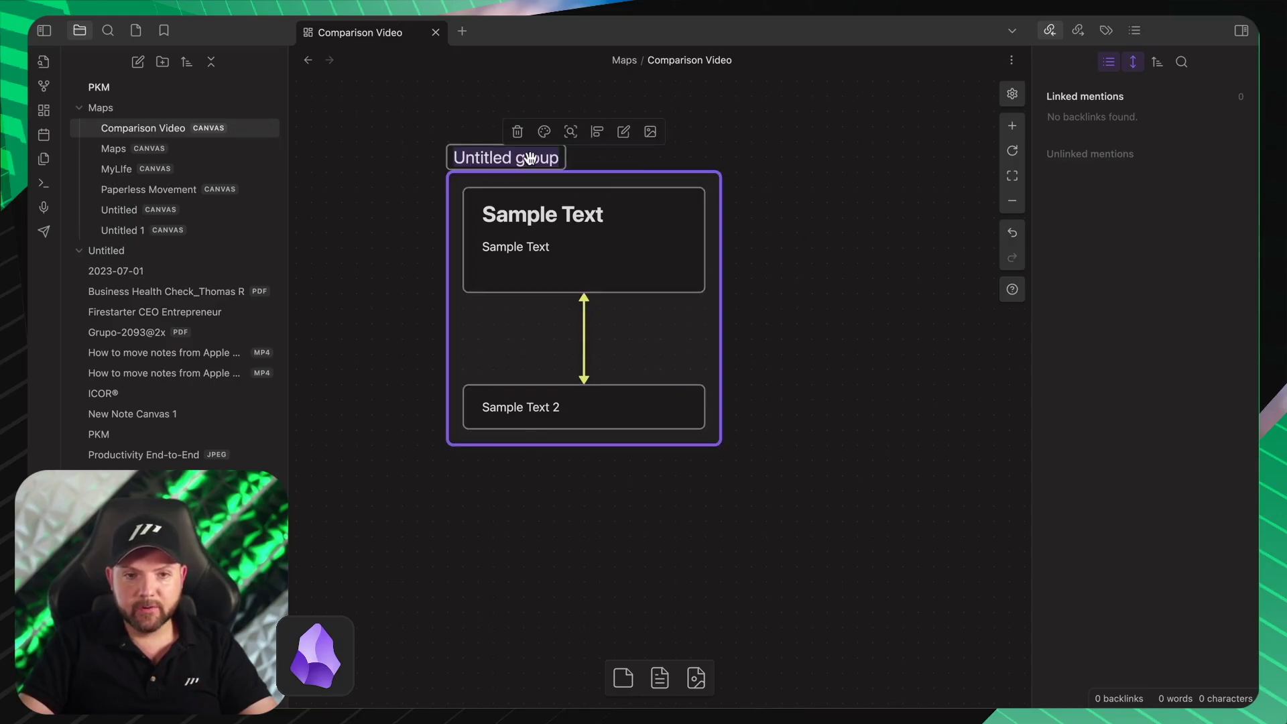
text(Group Lvl 1)
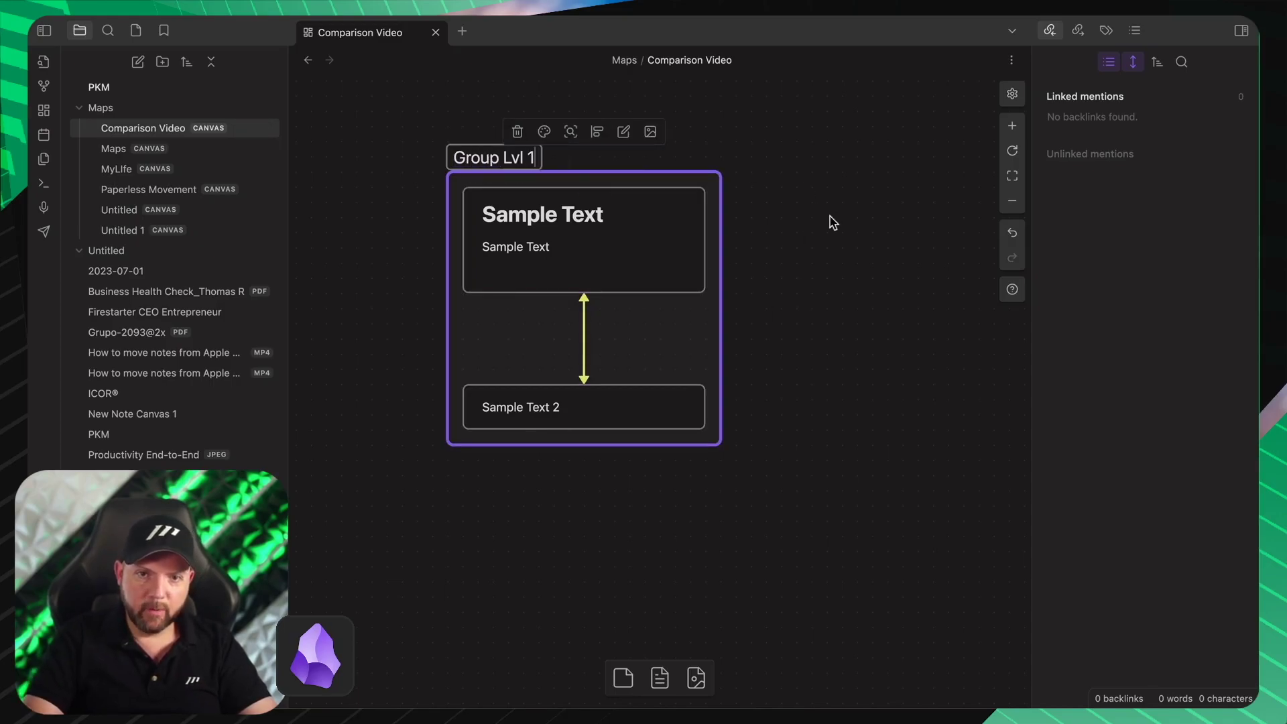
key(Return)
click(832, 222)
Step: Enlarge Group Lvl 1 to leave empty space beside and below its cards
click(722, 447)
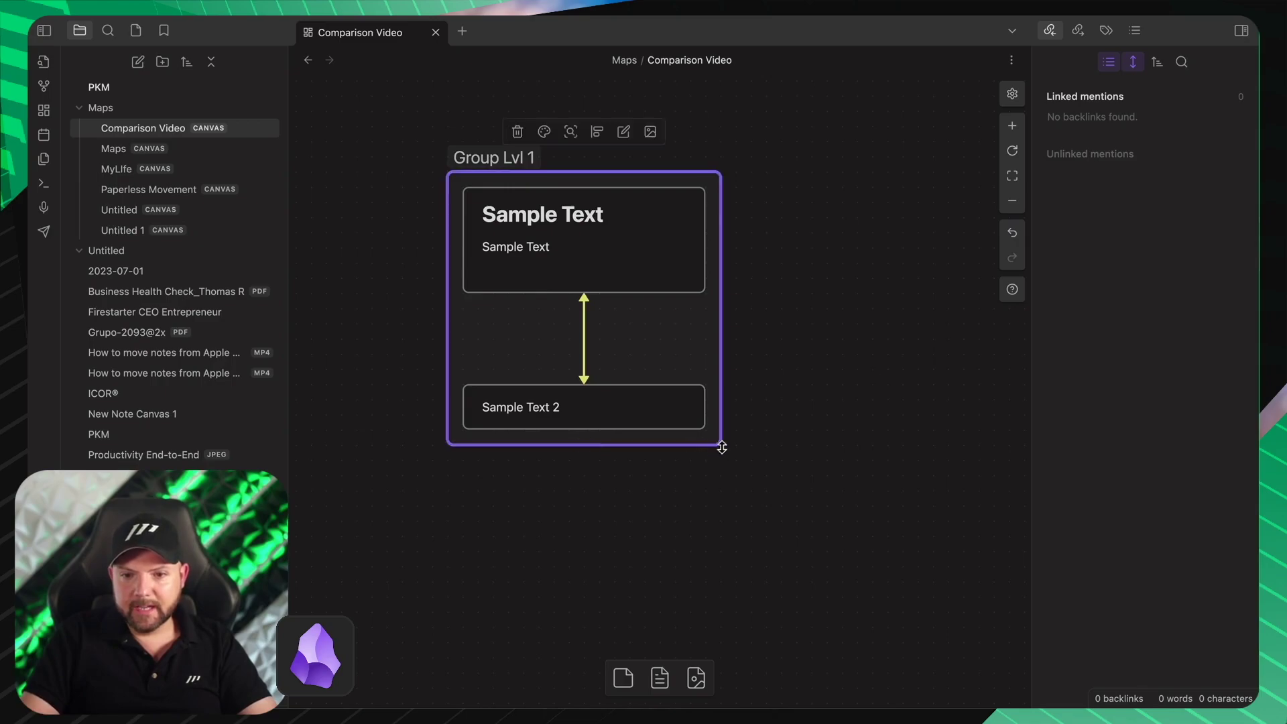
drag(721, 444, 870, 565)
click(838, 520)
Step: Create another group in the empty area of Group Lvl 1 and name it "Group Lvl 2"
right_click(797, 474)
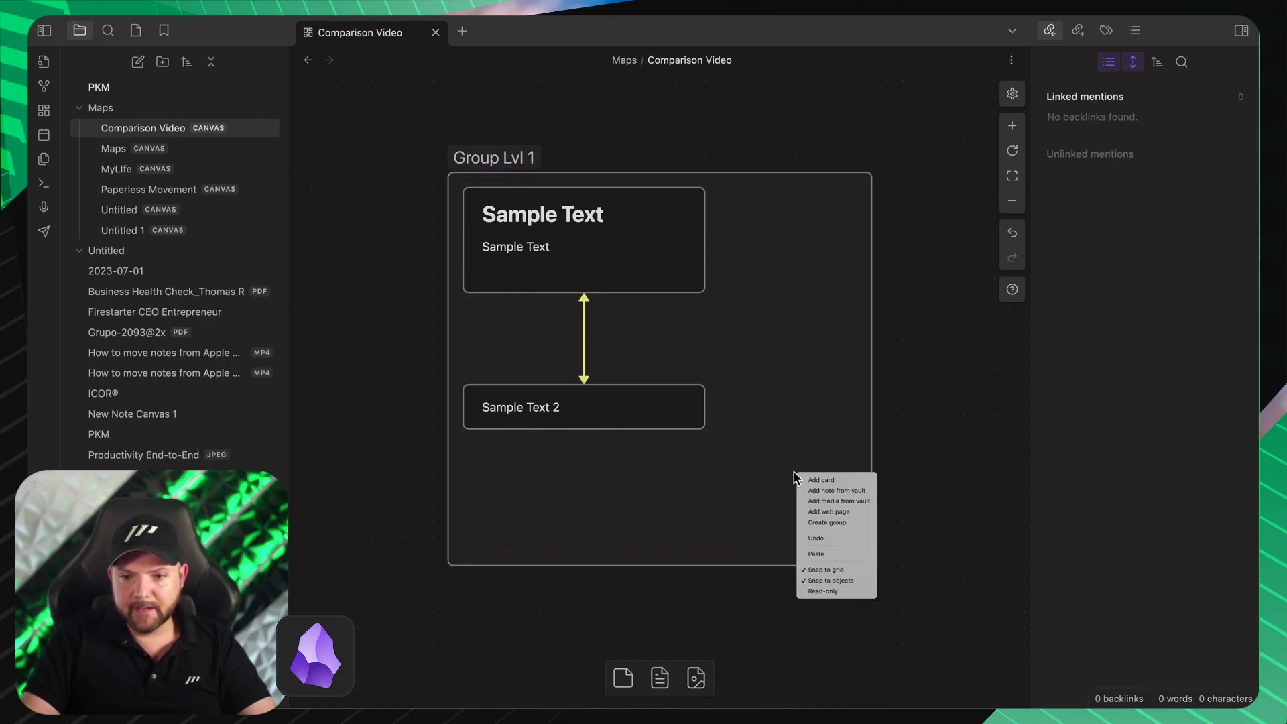
click(827, 522)
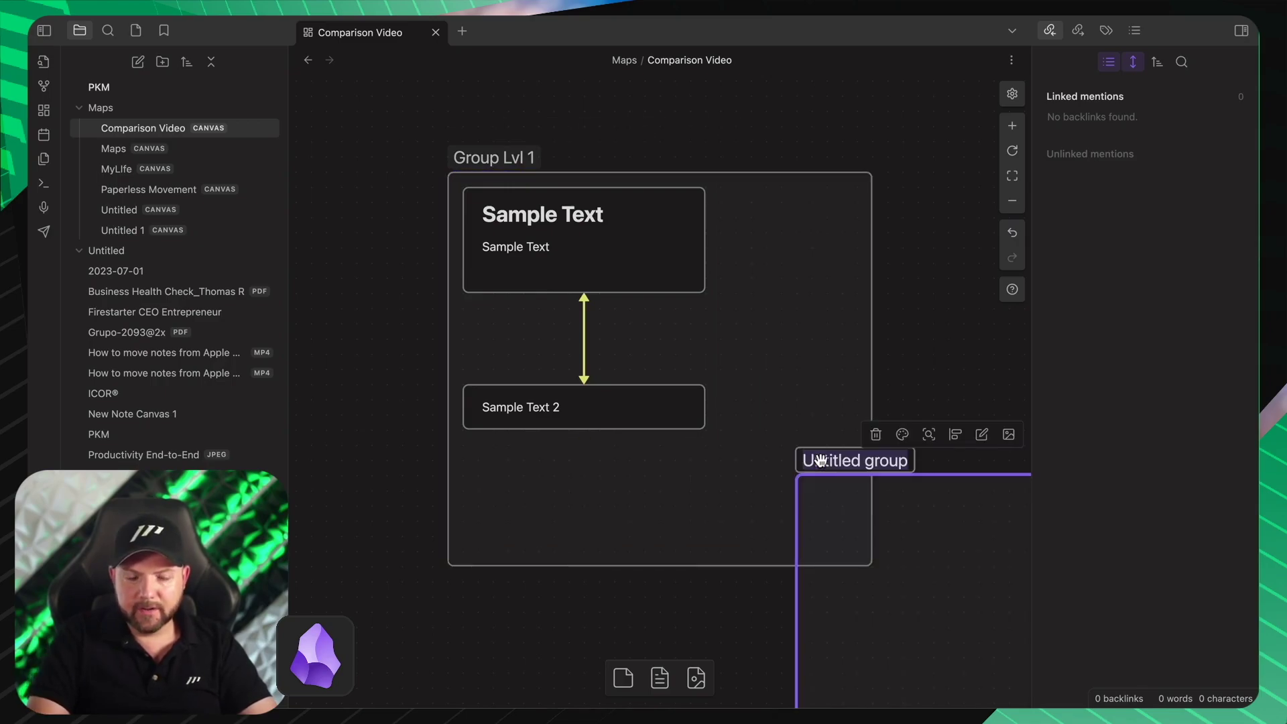
double_click(819, 460)
text(Group Lvl 2)
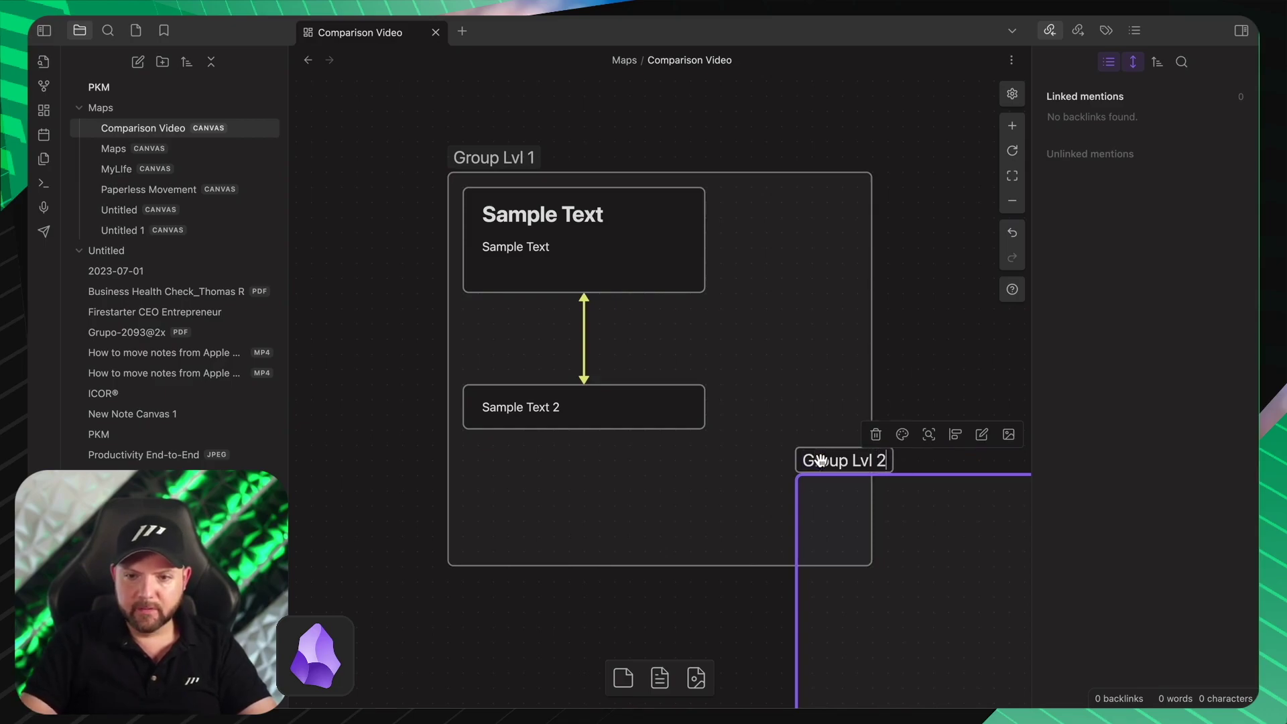
click(914, 406)
Step: Shrink Group Lvl 2 and move it into the empty space of Group Lvl 1
scroll(914, 405, down, 5)
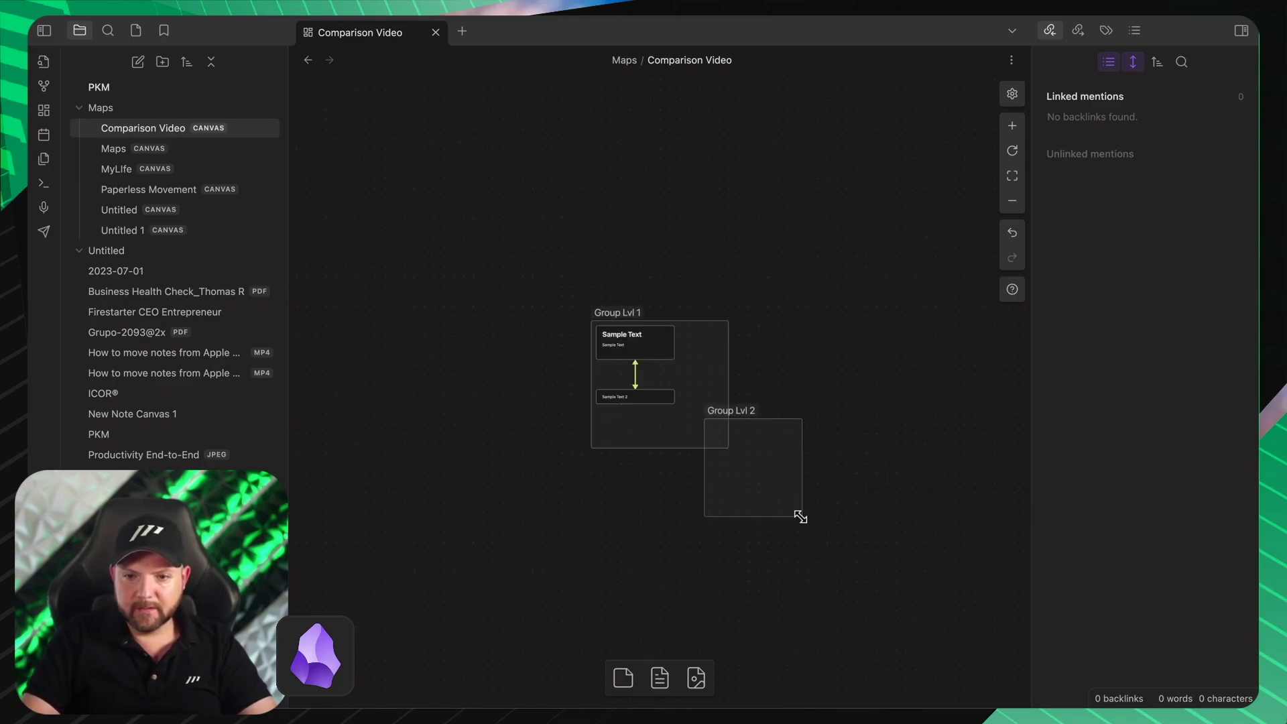
drag(801, 517, 749, 459)
drag(721, 411, 673, 369)
key(shift+1)
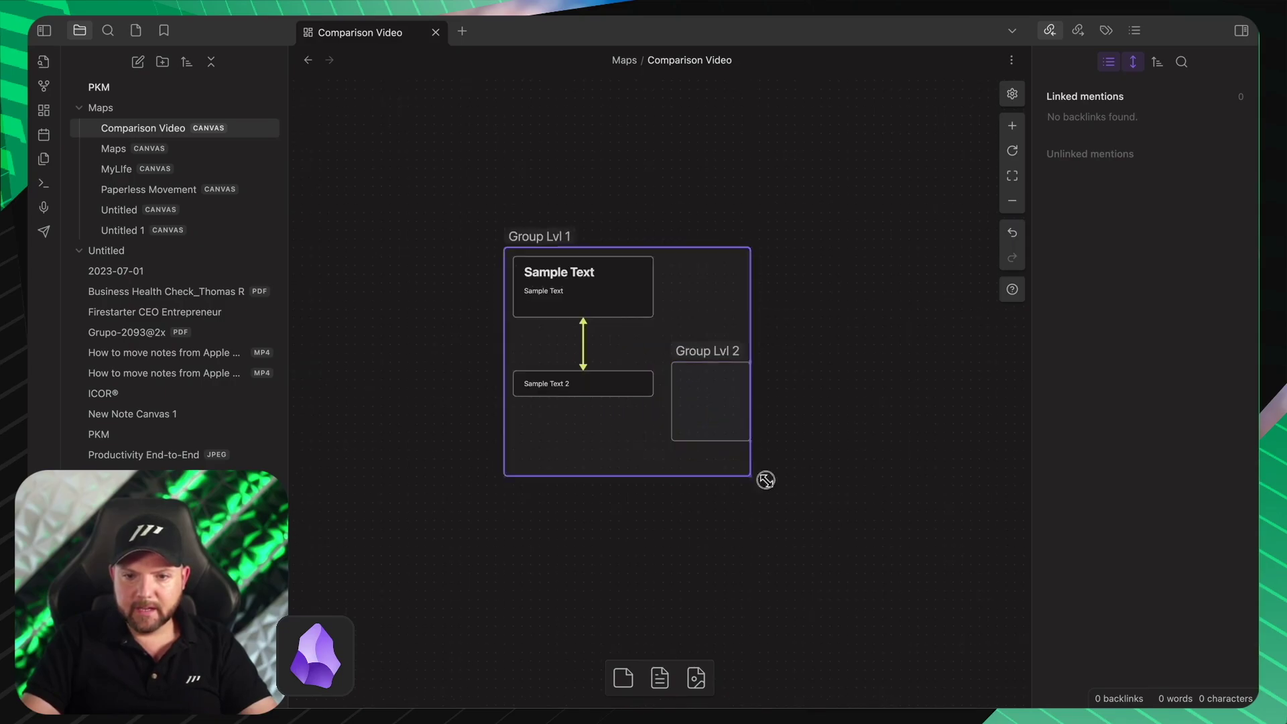
Step: Enlarge Group Lvl 1 to fully enclose Group Lvl 2, and reposition both groups on the canvas
drag(554, 235, 505, 183)
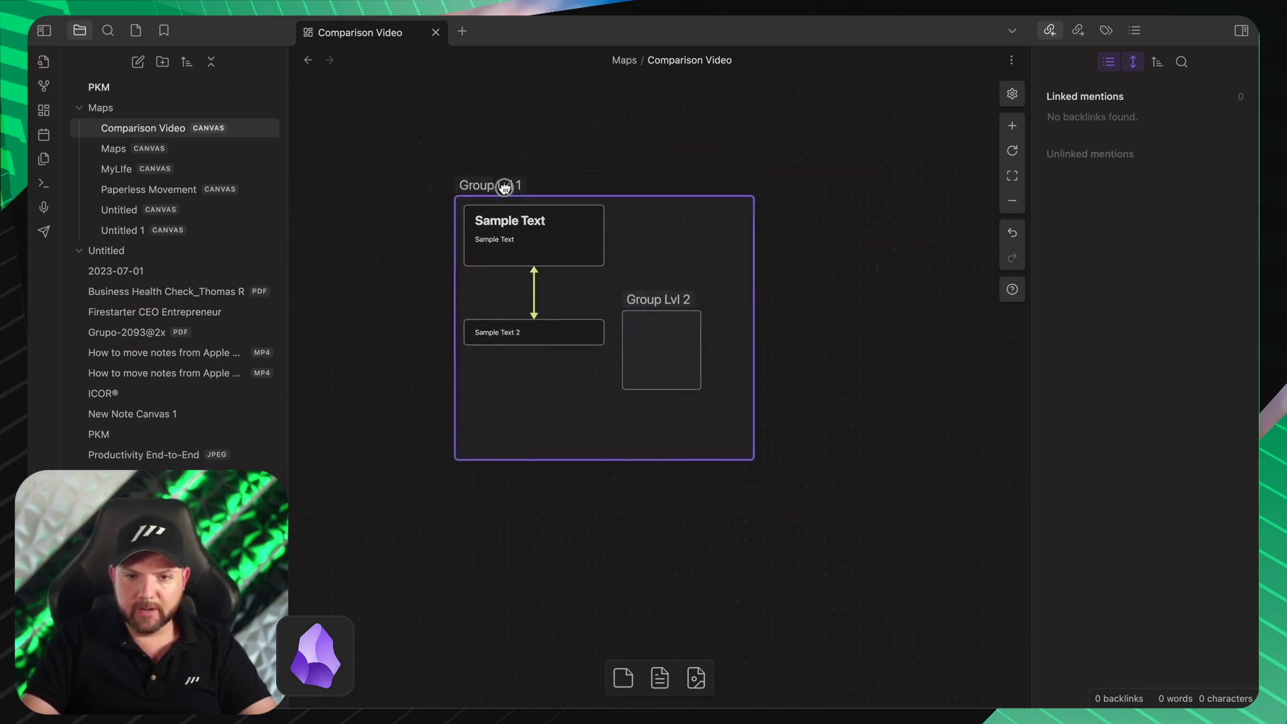
drag(655, 295, 685, 359)
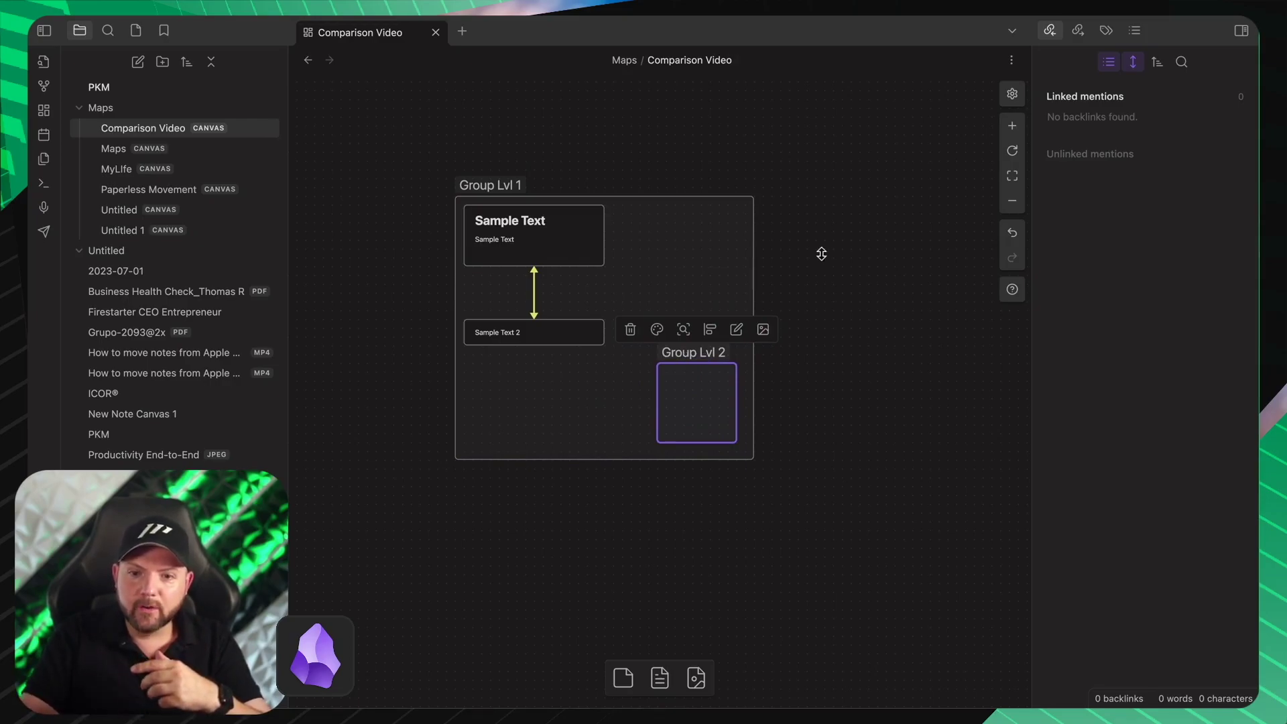
click(818, 493)
drag(529, 179, 493, 199)
click(794, 319)
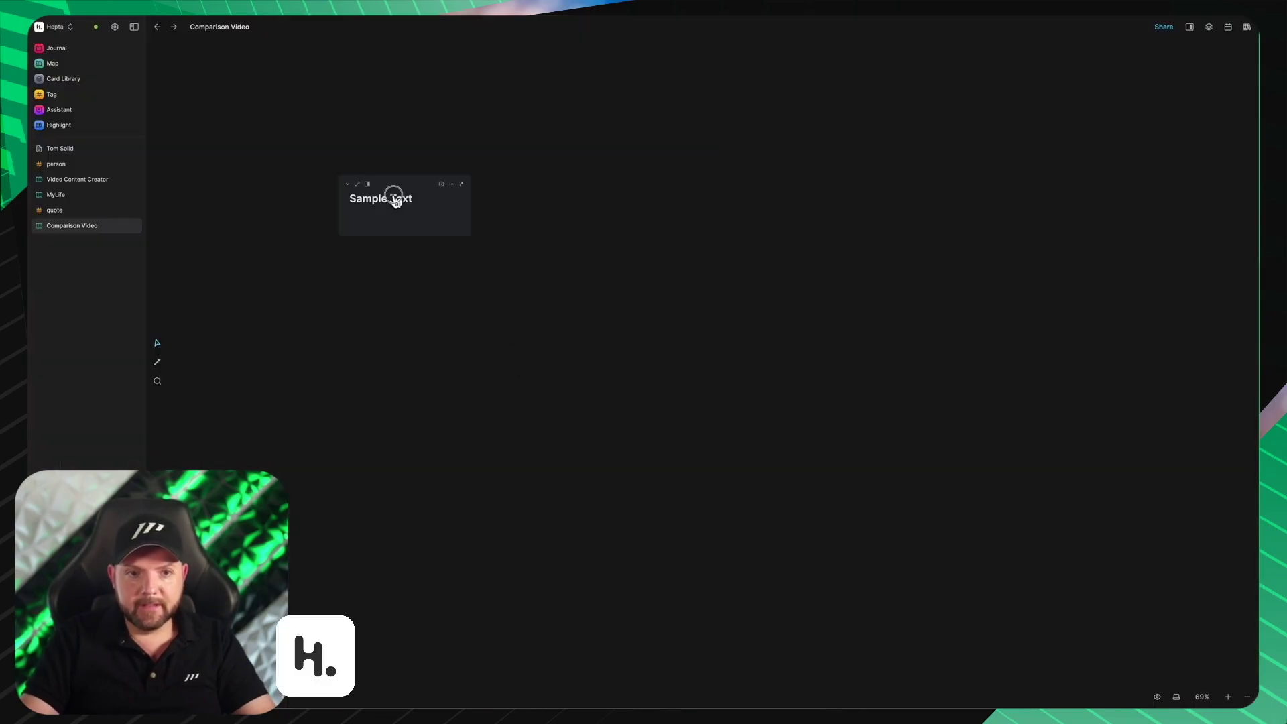
Step: In Heptabase, add a card titled "Sample Text 2" to the Comparison Video whiteboard and arrange it below the Sample Text card
drag(396, 201, 512, 238)
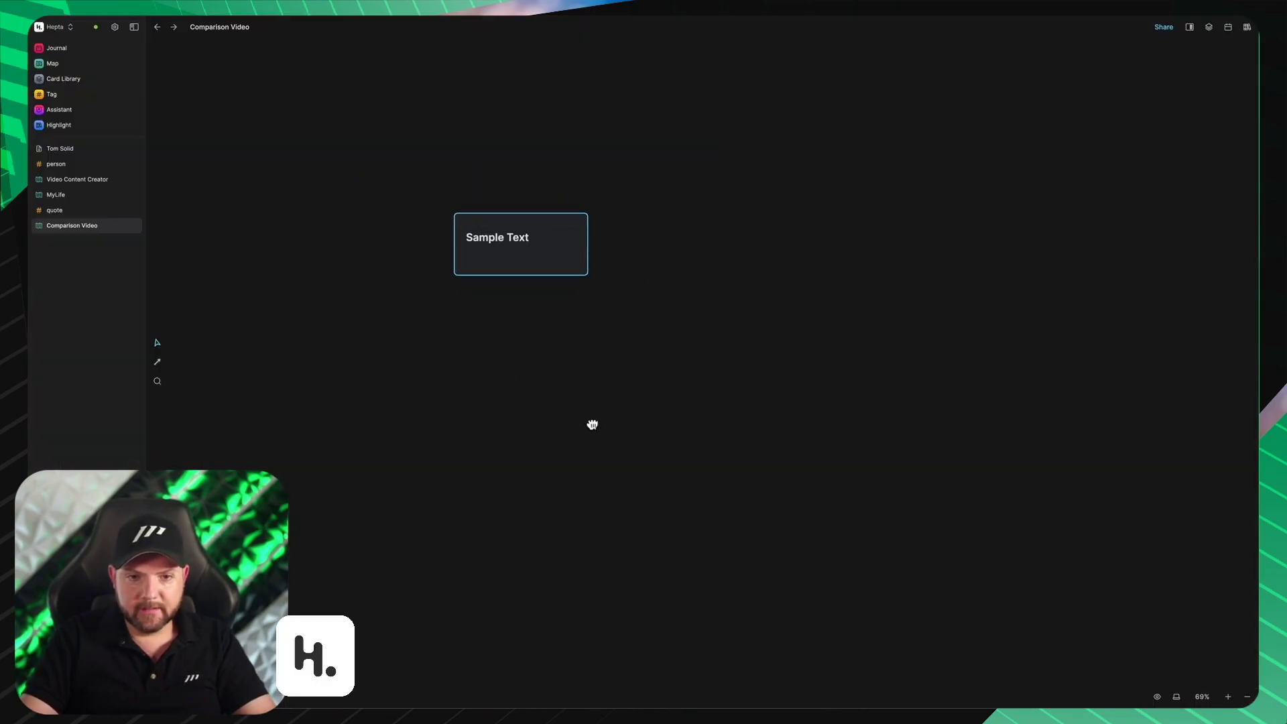
double_click(516, 347)
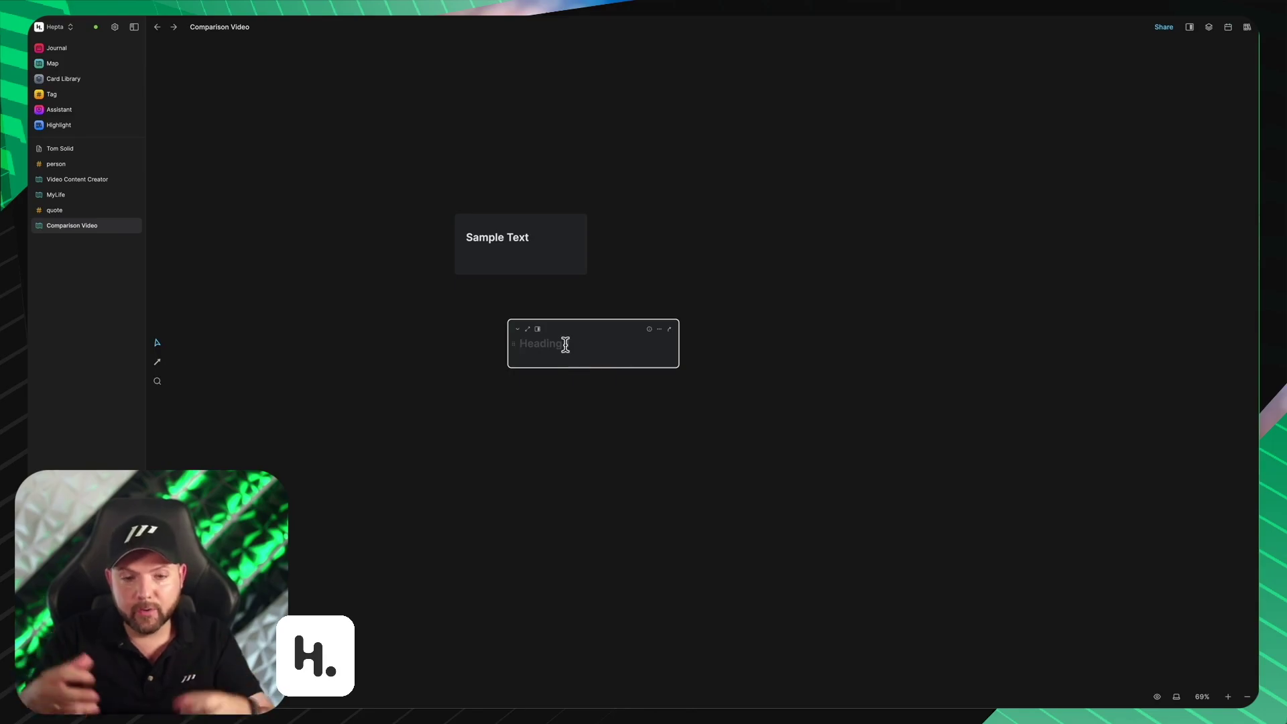
text(Sample Text 2)
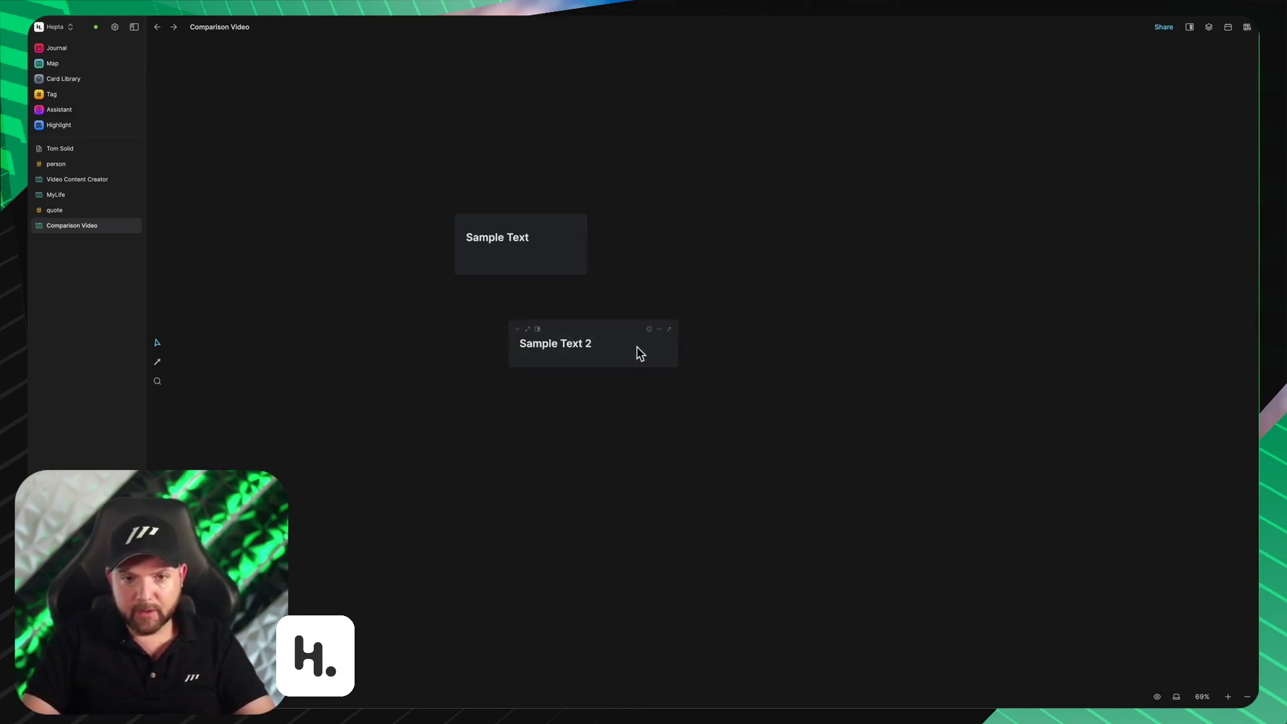
drag(638, 351, 560, 374)
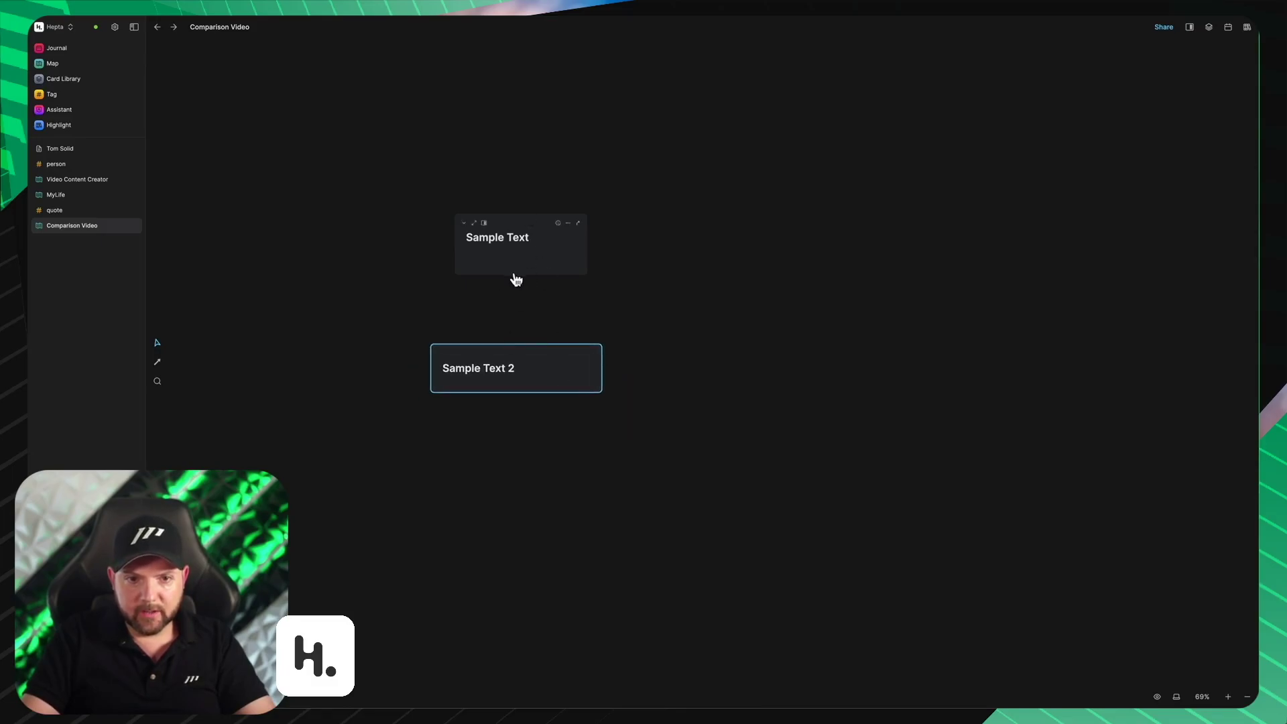
drag(538, 272, 516, 284)
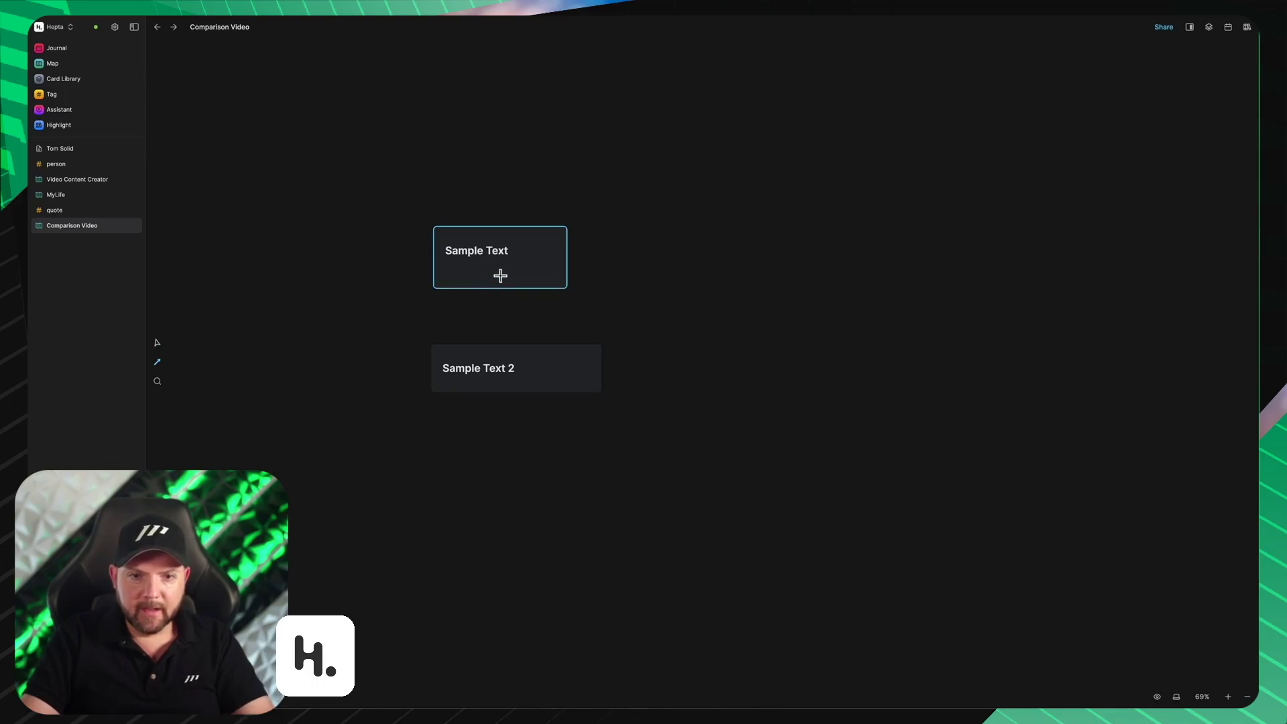
Step: Connect Sample Text to Sample Text 2 with an arrow, narrow the lower card to match the upper one, and close up their gap
mouse_move(499, 275)
mouse_down()
mouse_move(503, 382)
mouse_move(534, 335)
mouse_move(570, 367)
mouse_move(359, 382)
mouse_move(640, 376)
mouse_move(448, 376)
mouse_move(408, 328)
mouse_move(439, 388)
mouse_move(529, 414)
mouse_move(523, 384)
mouse_move(535, 387)
mouse_up()
scroll(519, 303, up, 4)
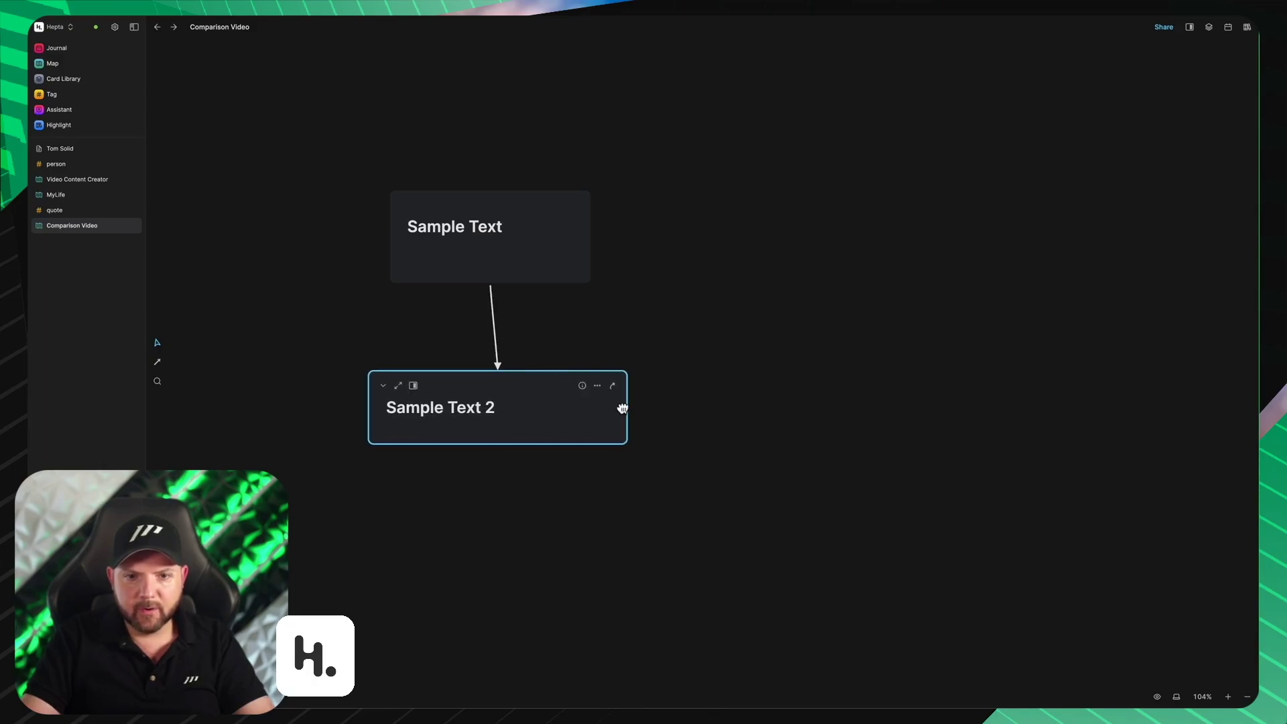
drag(626, 405, 590, 404)
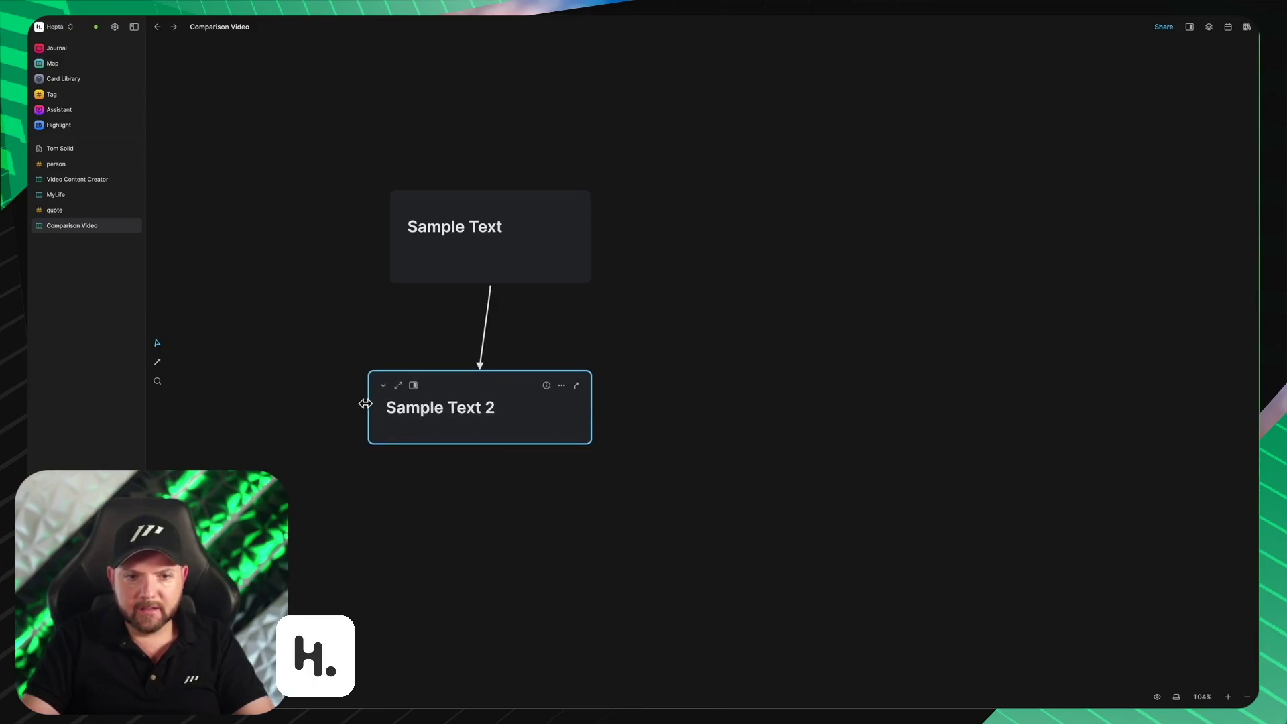
drag(368, 405, 391, 405)
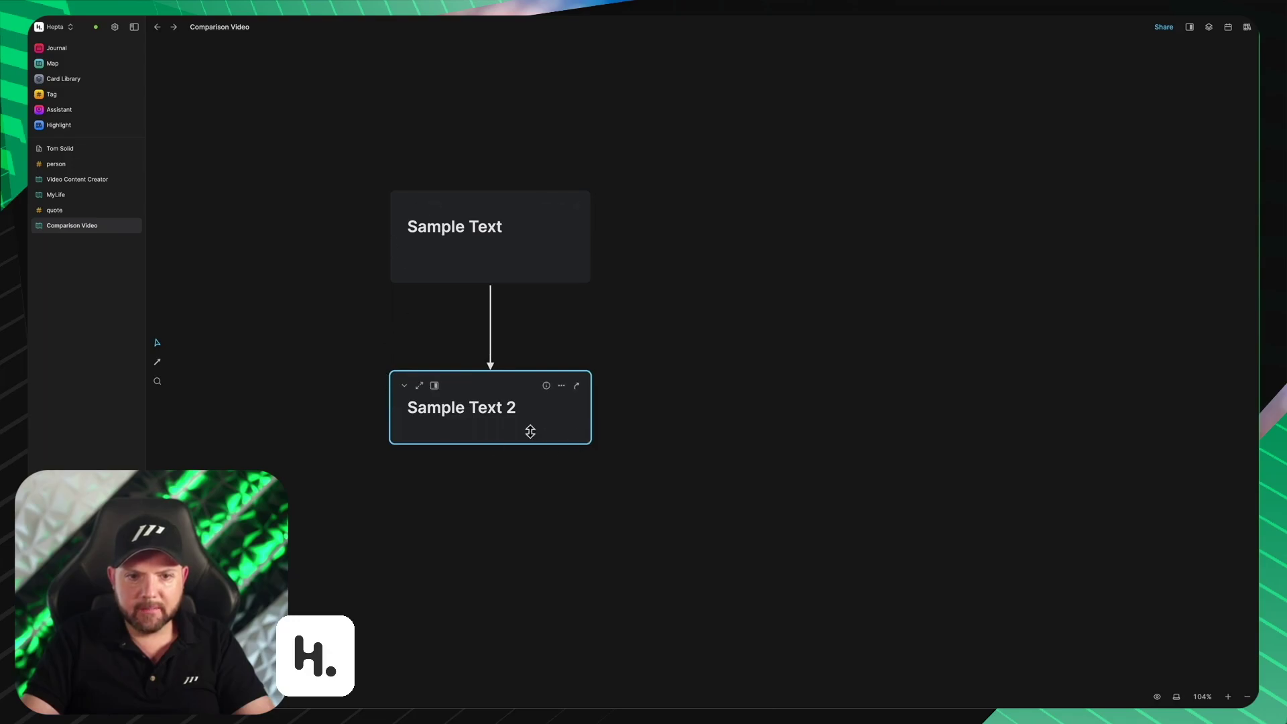
drag(529, 428, 499, 374)
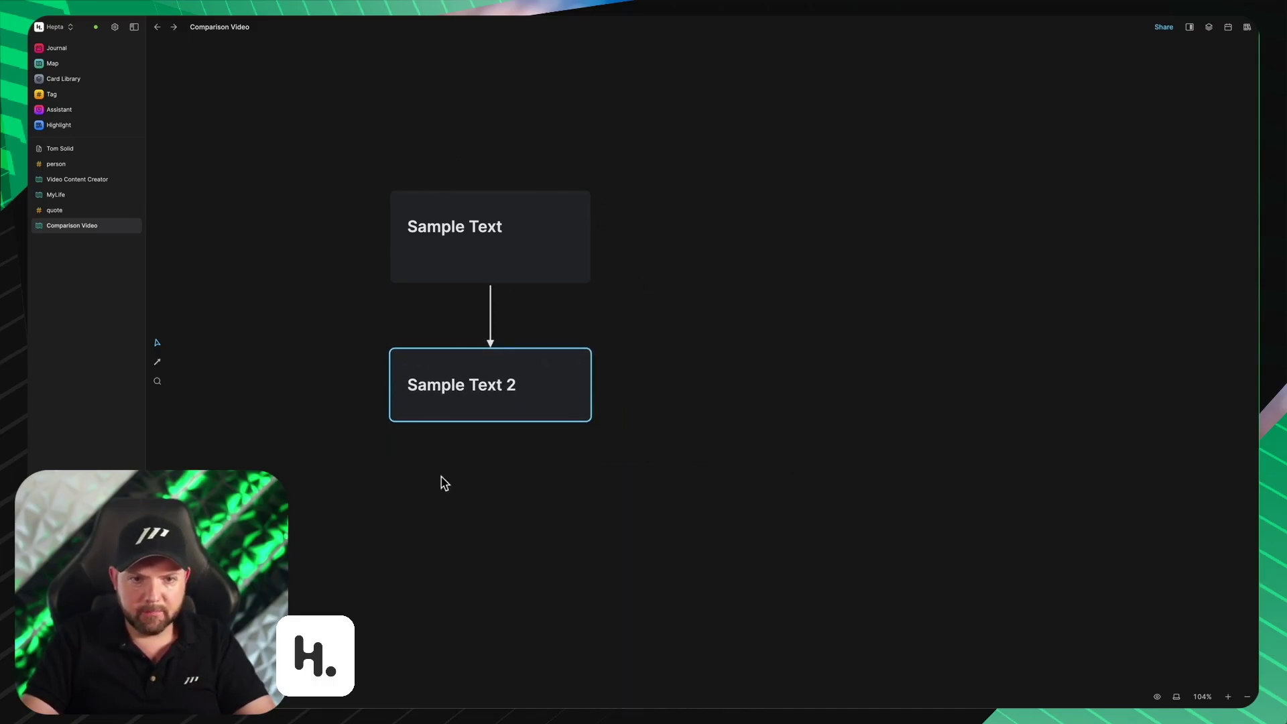
click(556, 472)
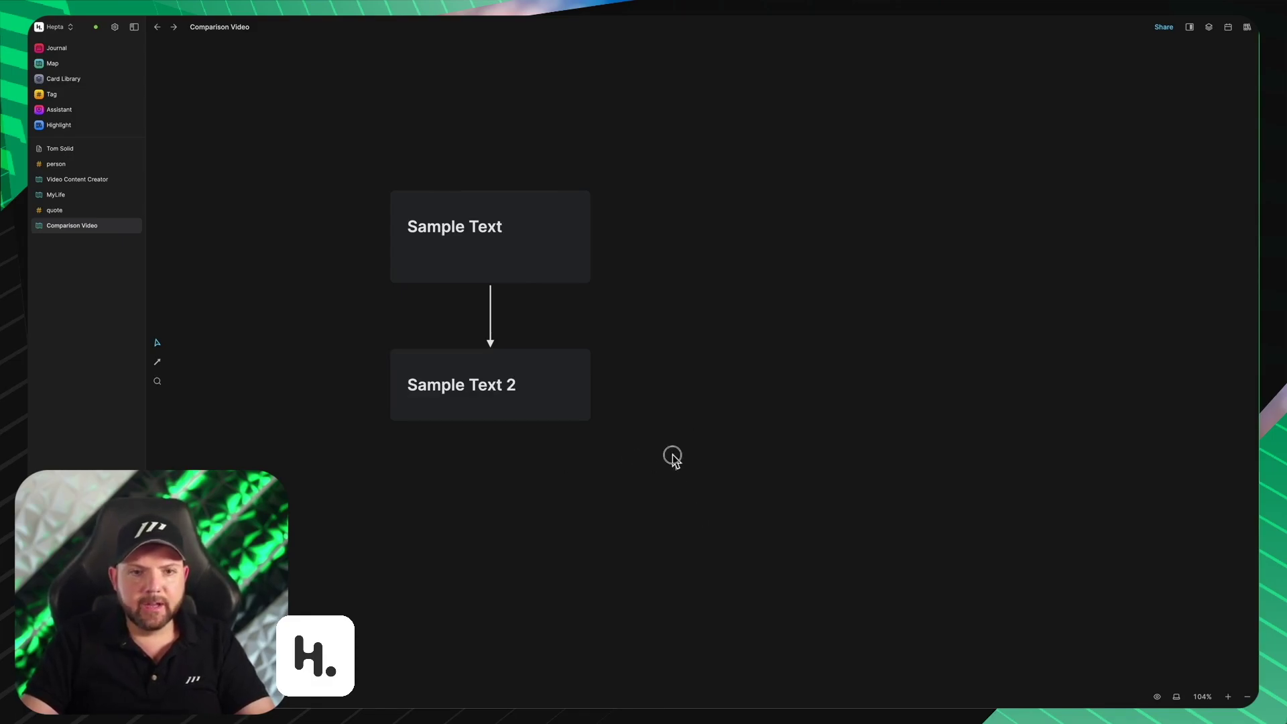
Step: Group the Sample Text and Sample Text 2 cards into a section, keeping the default name "Section 1"
drag(672, 454, 485, 257)
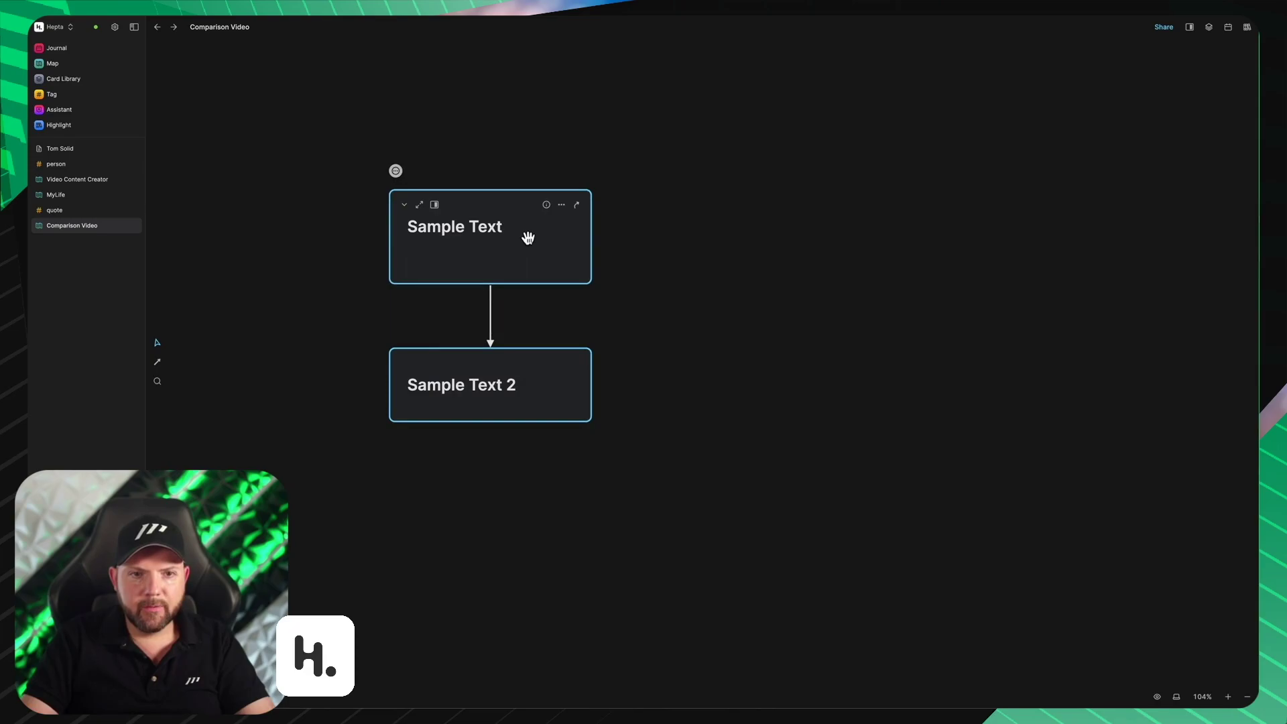
click(395, 171)
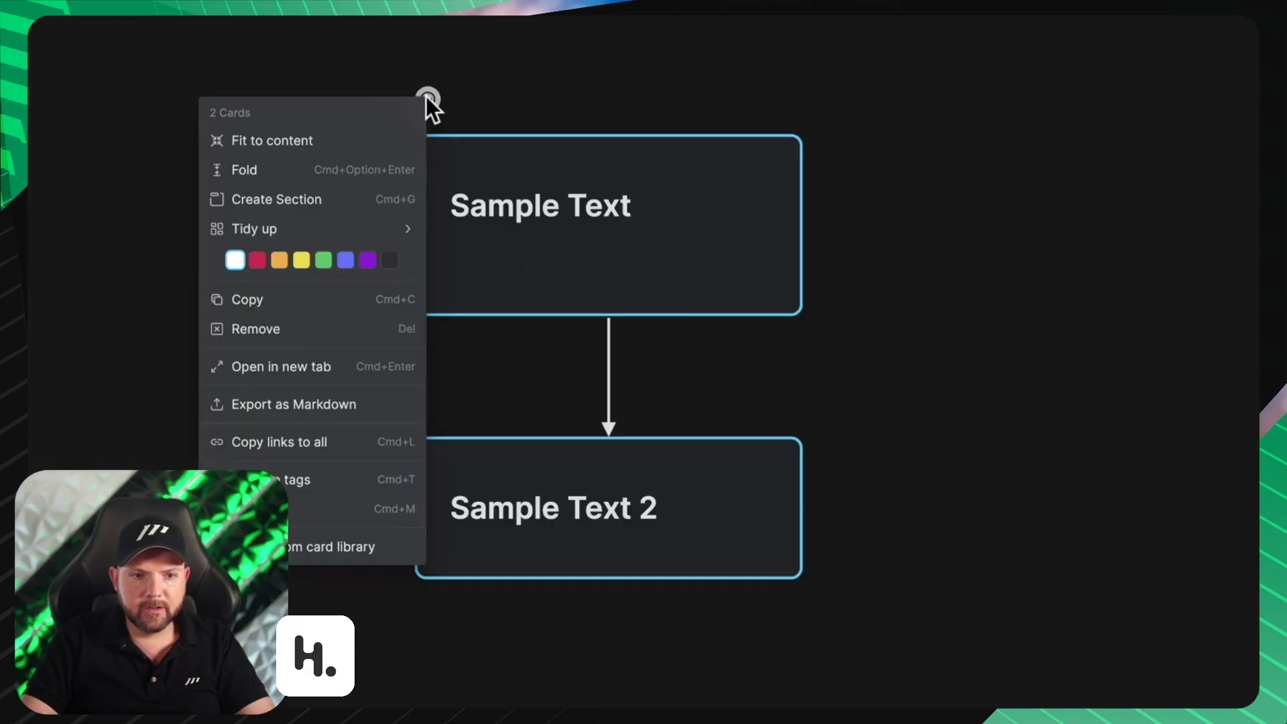
right_click(574, 180)
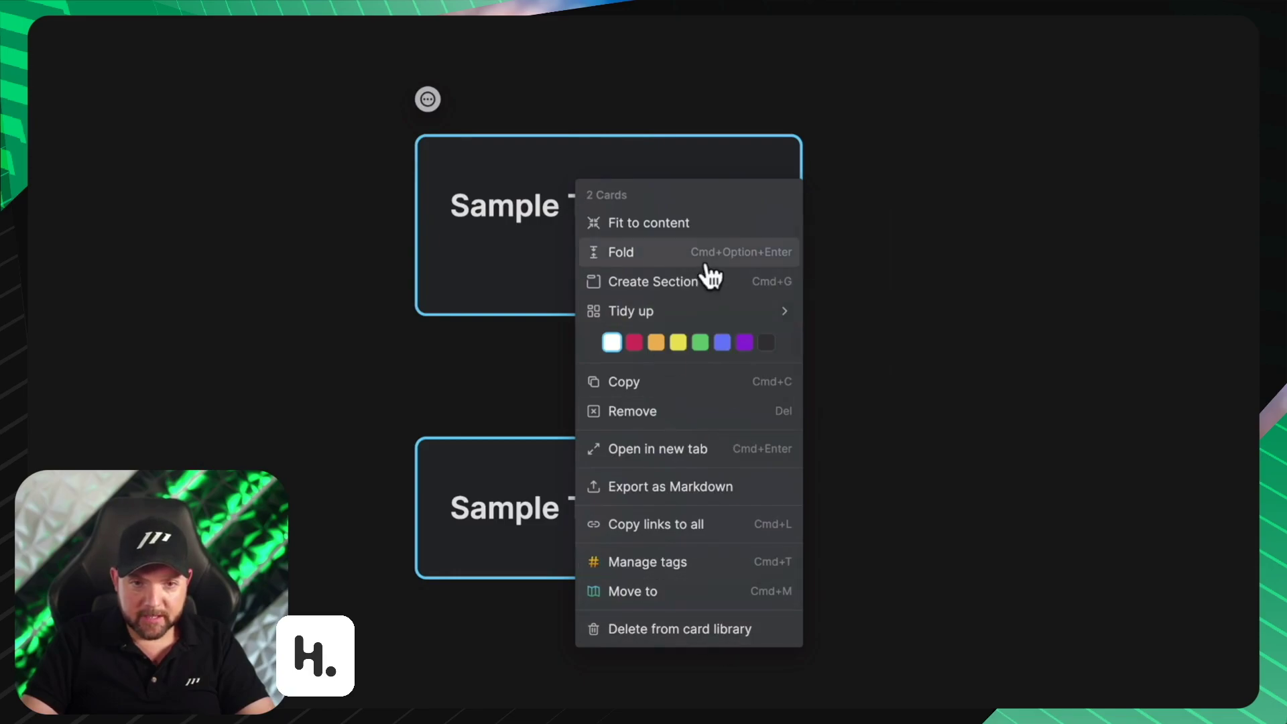
click(628, 284)
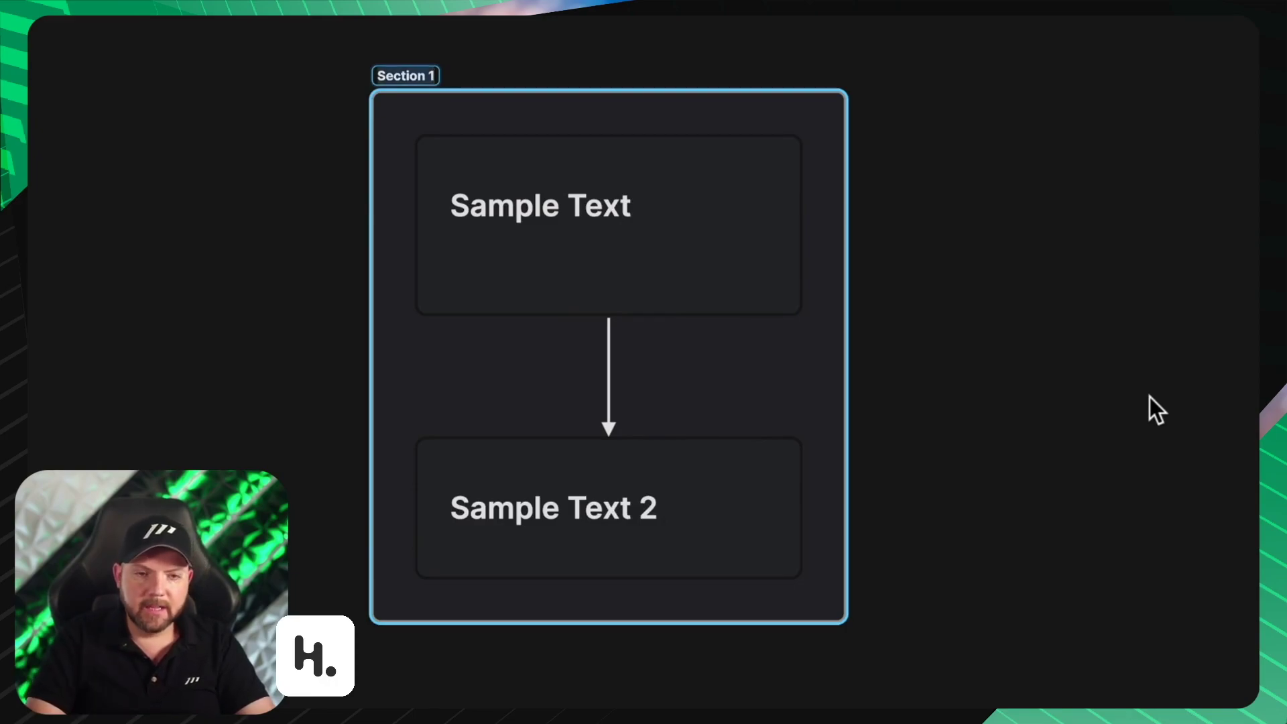
key(Return)
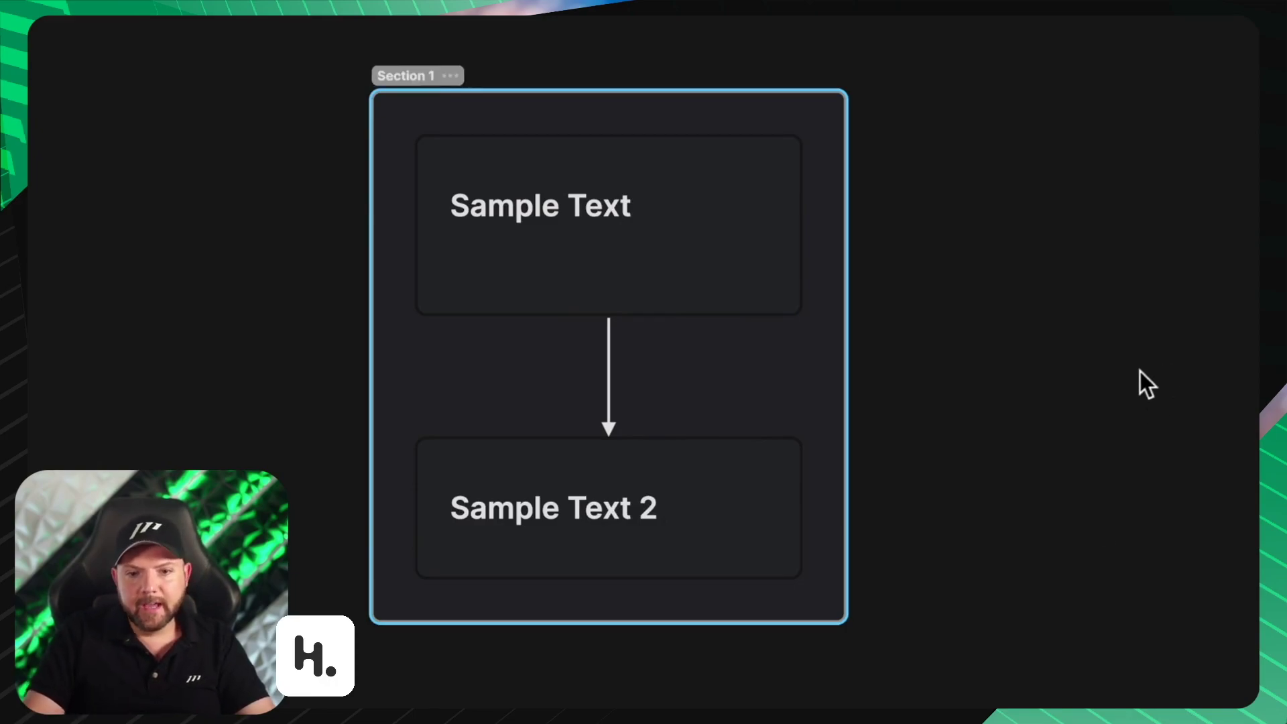
Step: Enlarge Section 1 beyond its cards and create a second section on the empty canvas beside it
drag(847, 625, 948, 677)
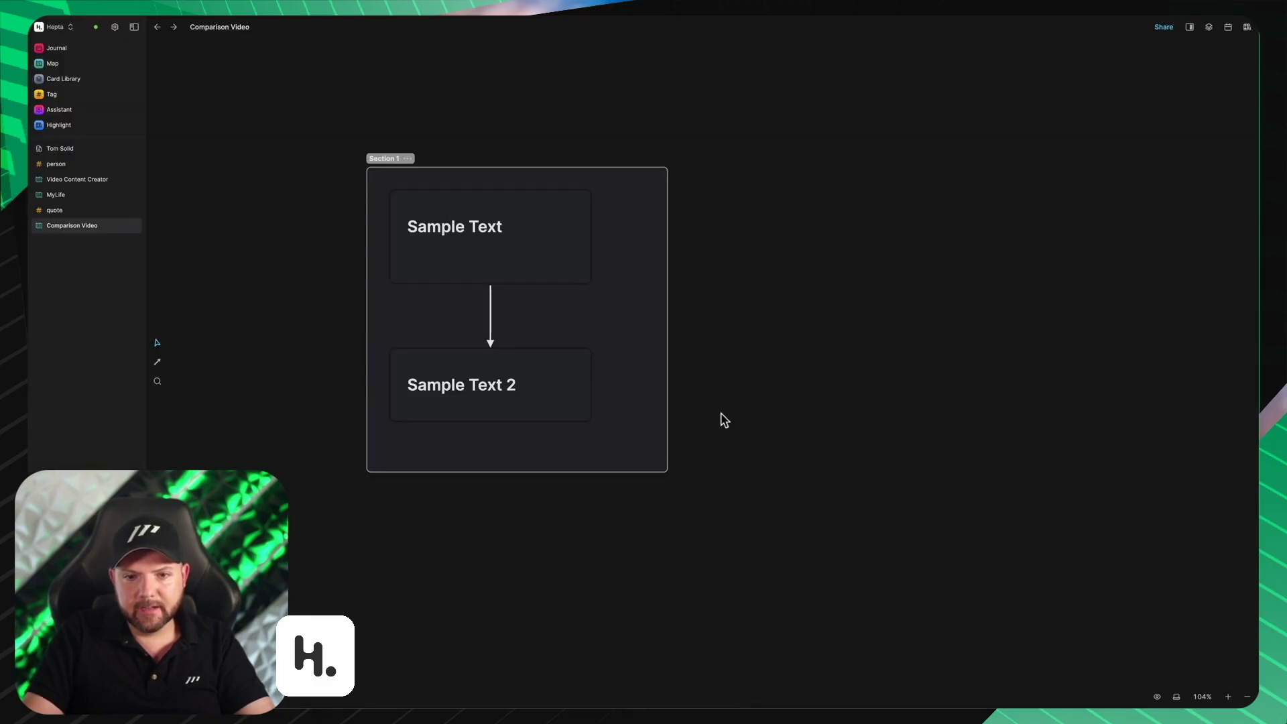
right_click(1203, 536)
click(859, 463)
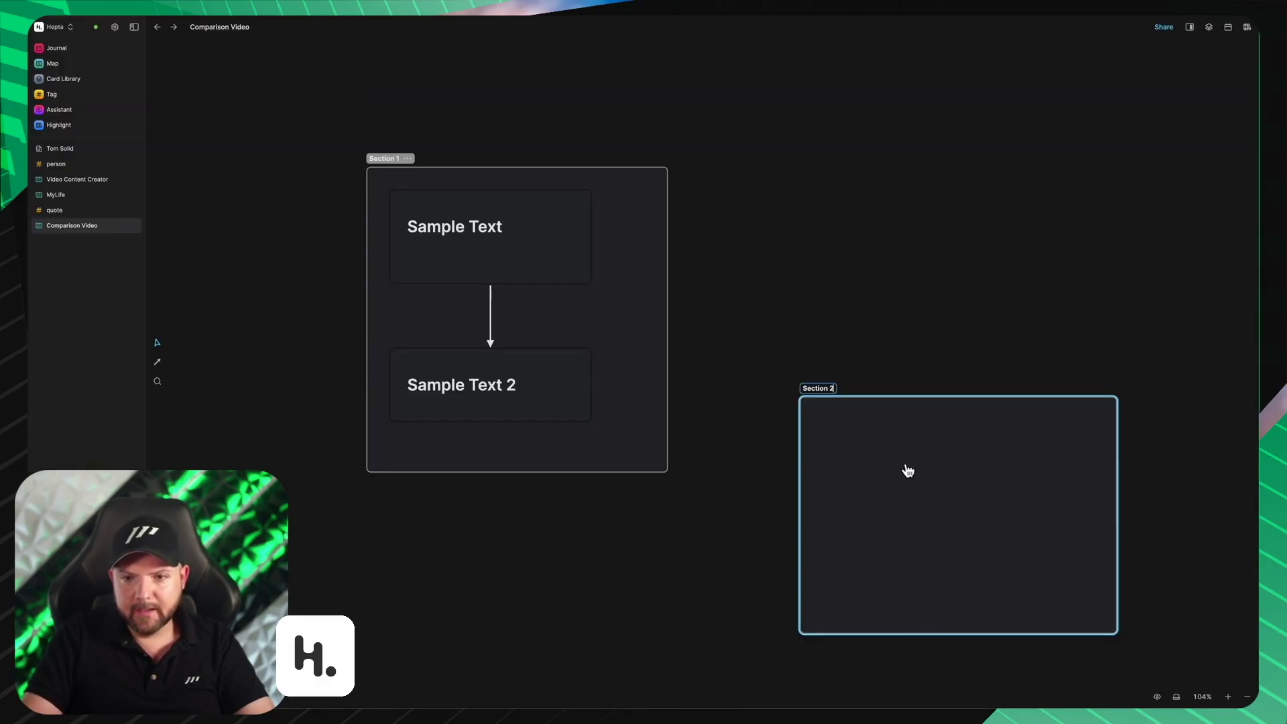
Step: Enlarge Section 1 to enclose Section 2 as a nested section, and adjust the position of both
drag(667, 476, 1088, 569)
drag(387, 159, 300, 110)
click(661, 260)
mouse_move(662, 260)
mouse_down()
mouse_move(666, 313)
mouse_move(658, 273)
mouse_up()
drag(302, 109, 320, 86)
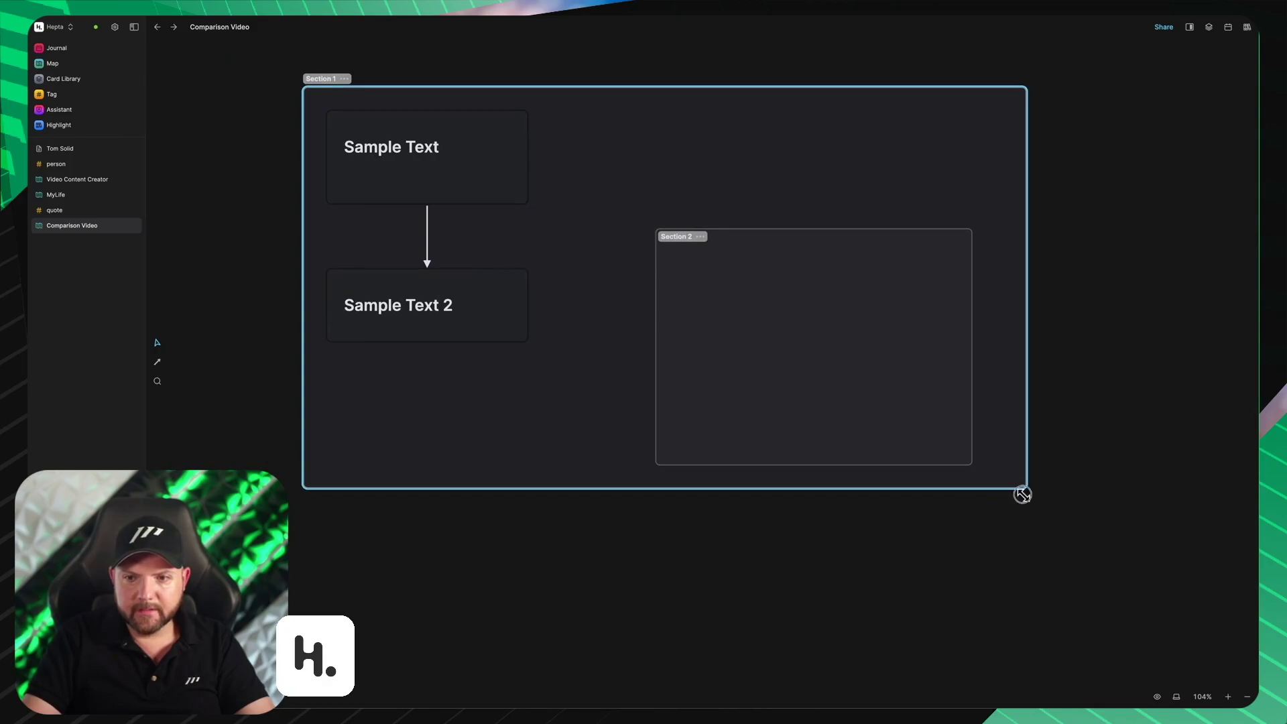
drag(1019, 494, 1003, 531)
scroll(673, 375, down, 3)
scroll(674, 377, down, 3)
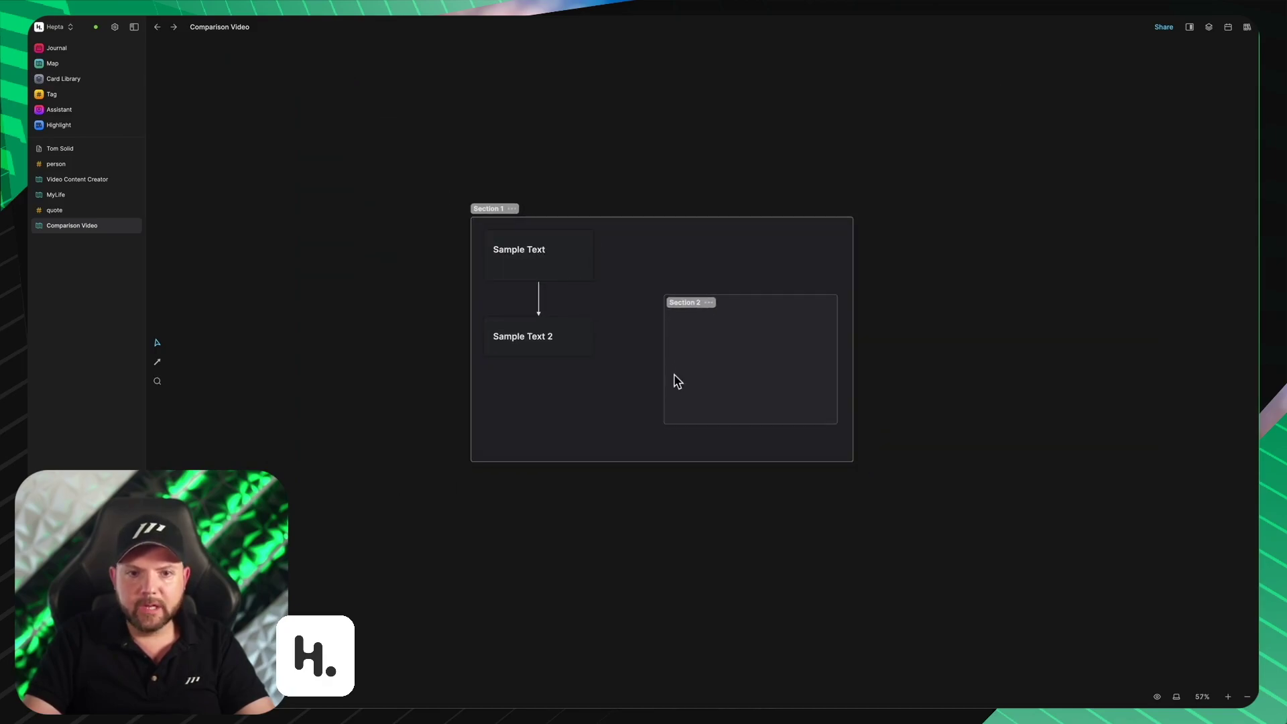
scroll(637, 373, up, 10)
scroll(467, 340, up, 2)
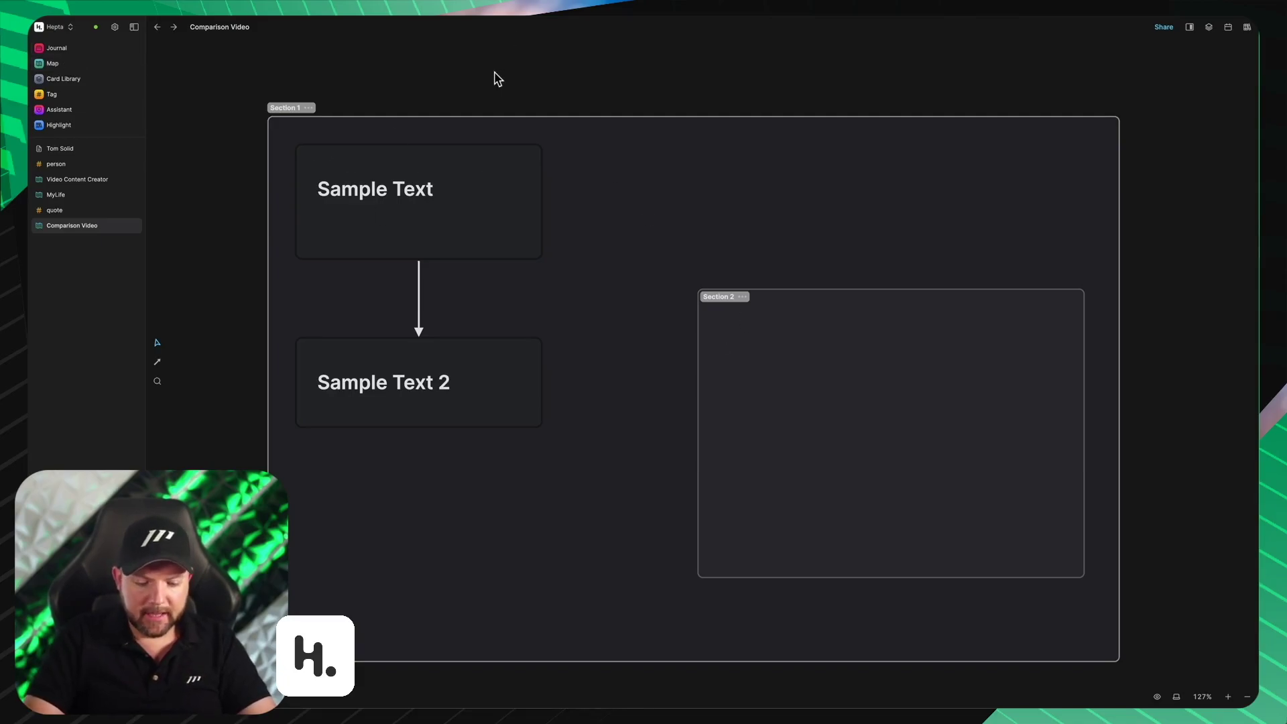
Step: Search the workspace for "Sample te" and preview the Sample Text and Sample Text 2 cards among the results
key(ctrl+k)
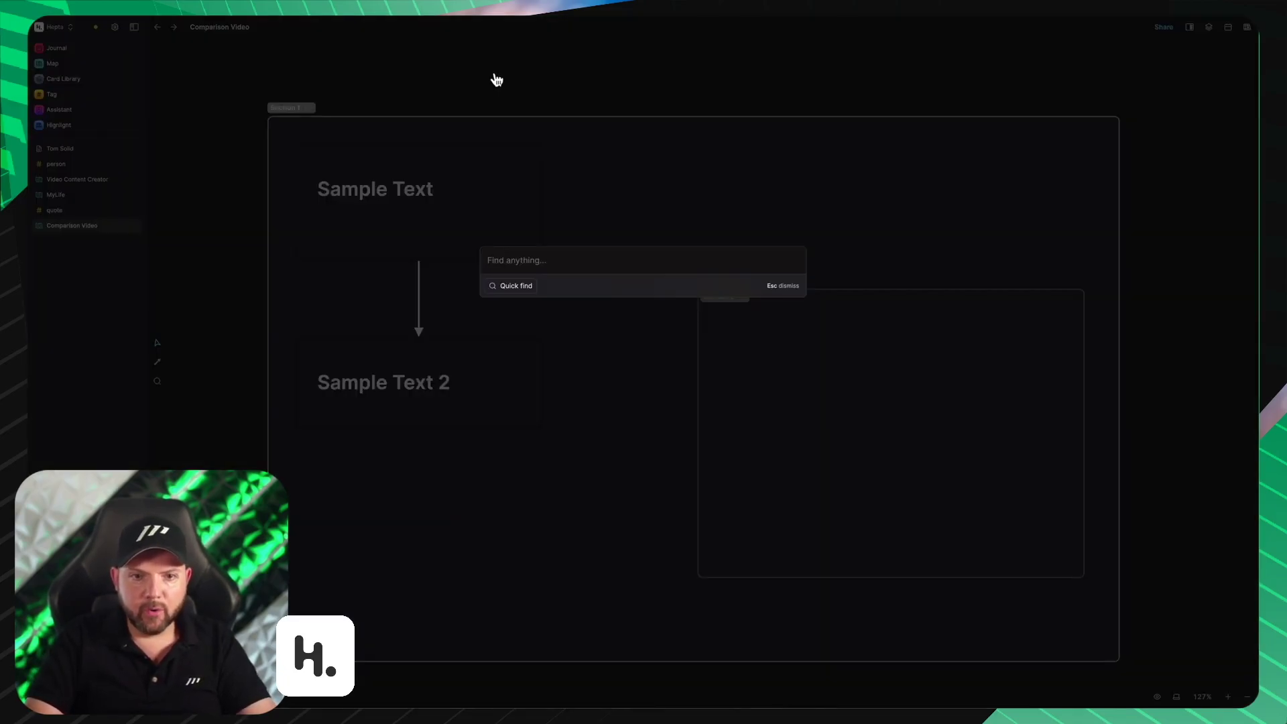
text(Sa)
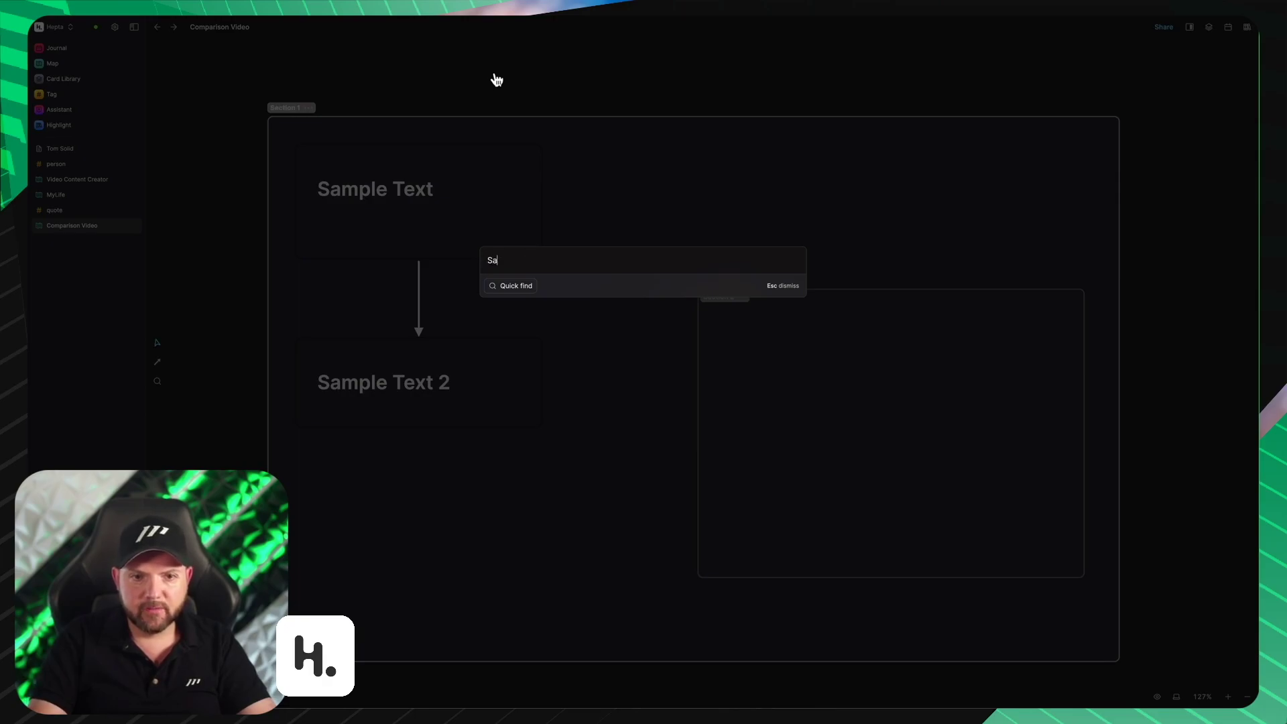
text(mple te)
key(Down)
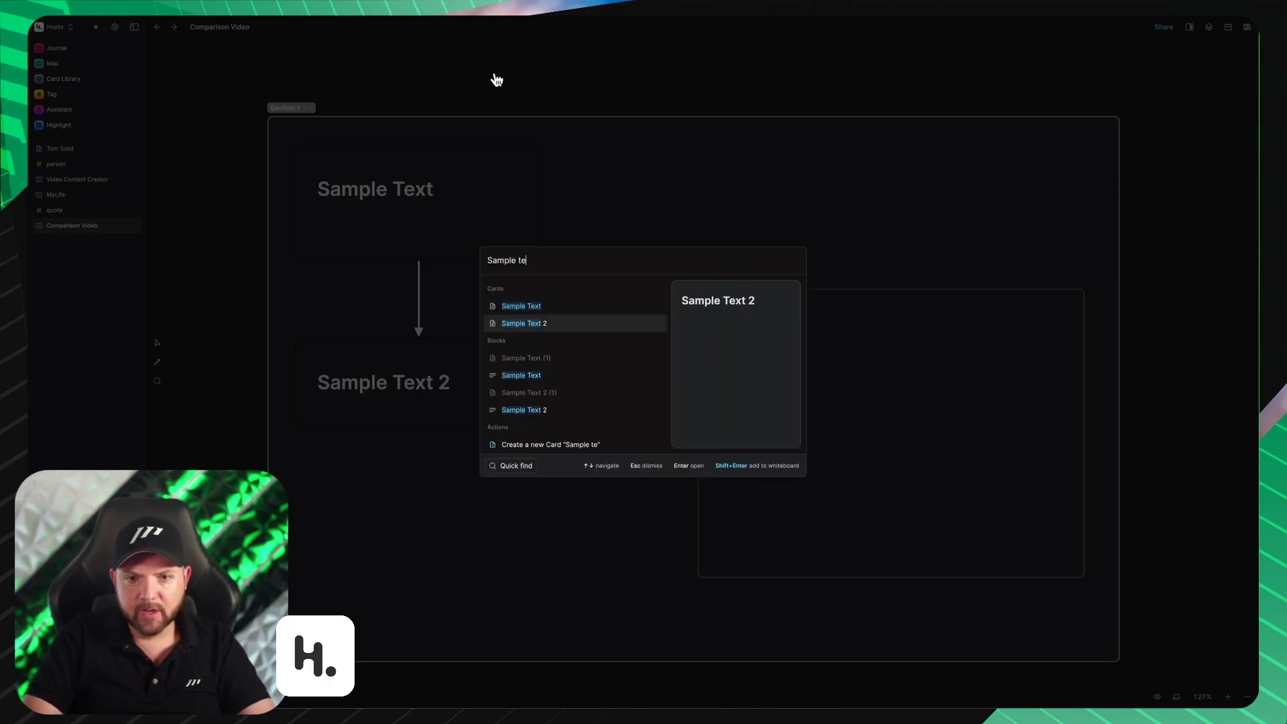
key(Up)
key(Down)
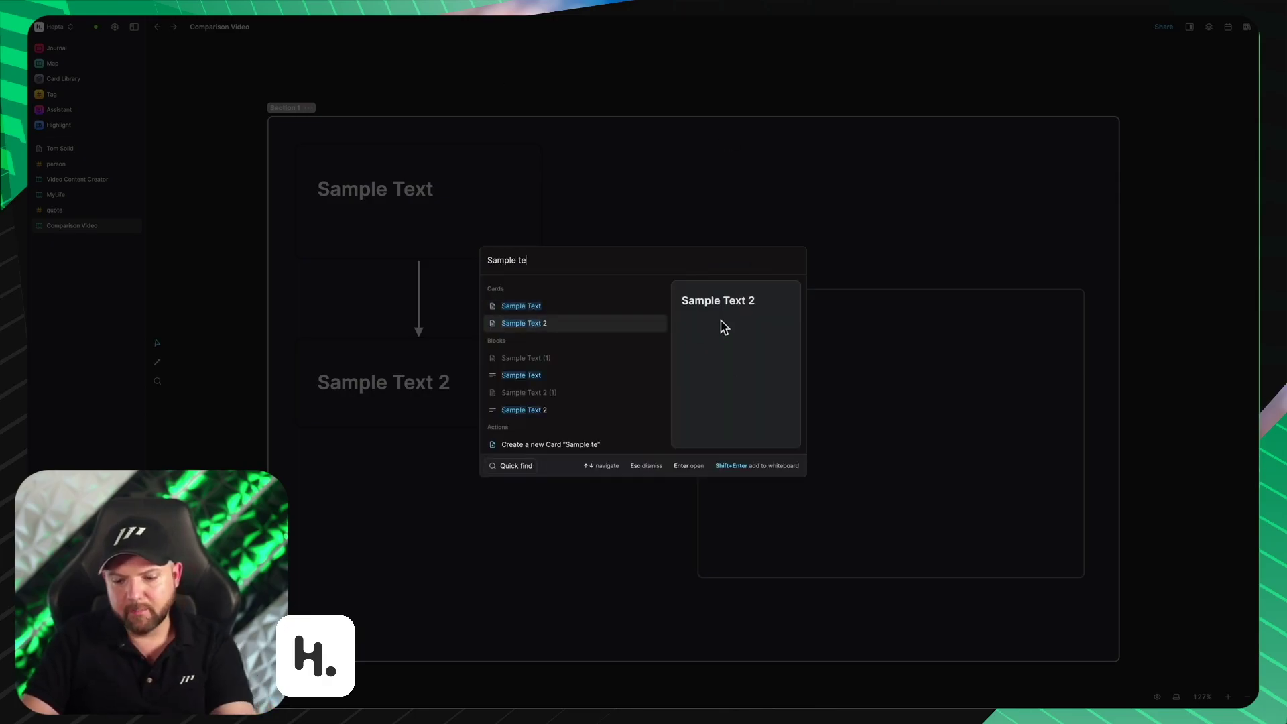
key(Up)
key(Down)
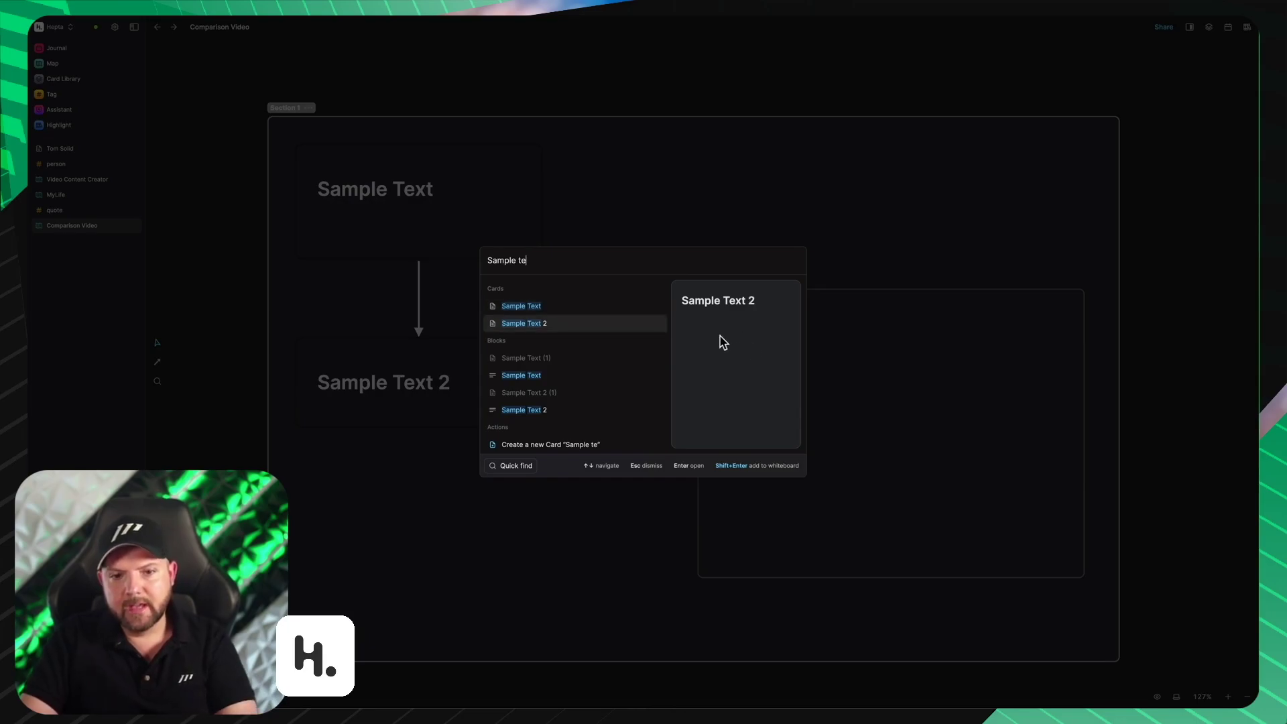
Step: Search for "Section 1" and open the matching section located on the Comparison Video whiteboard
text(te)
key(ctrl+a)
text(Section 1)
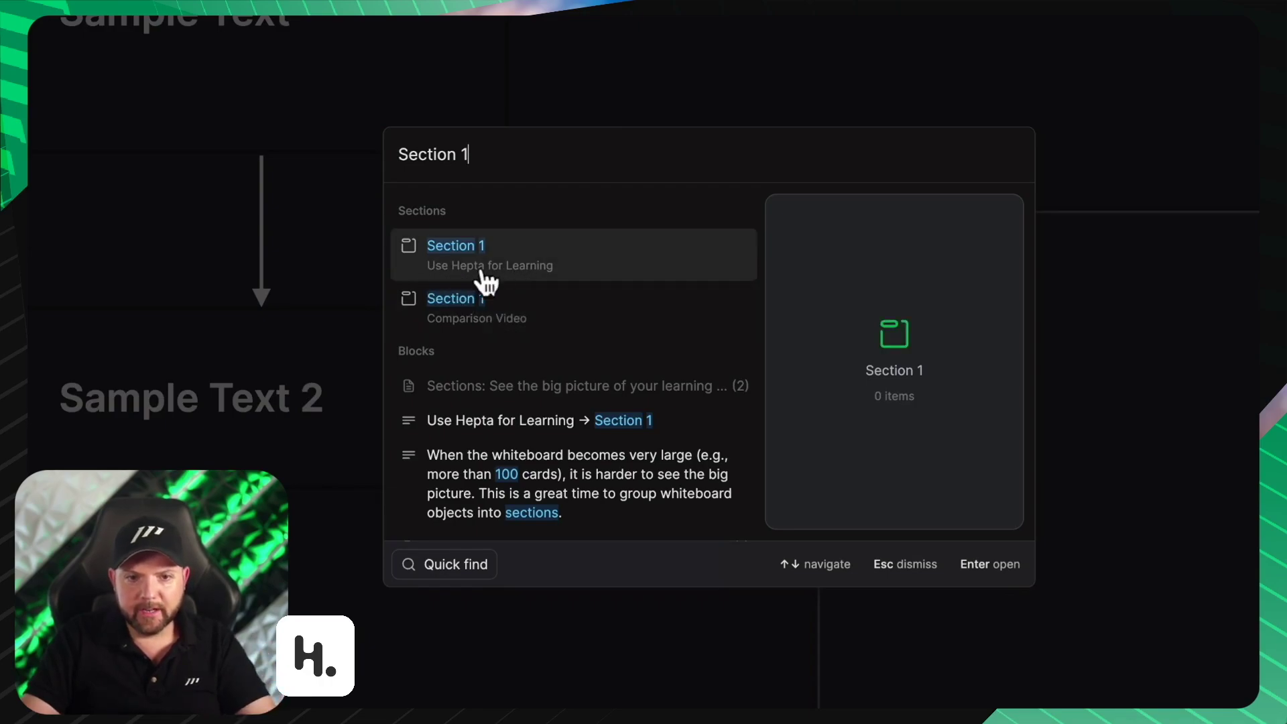
click(502, 327)
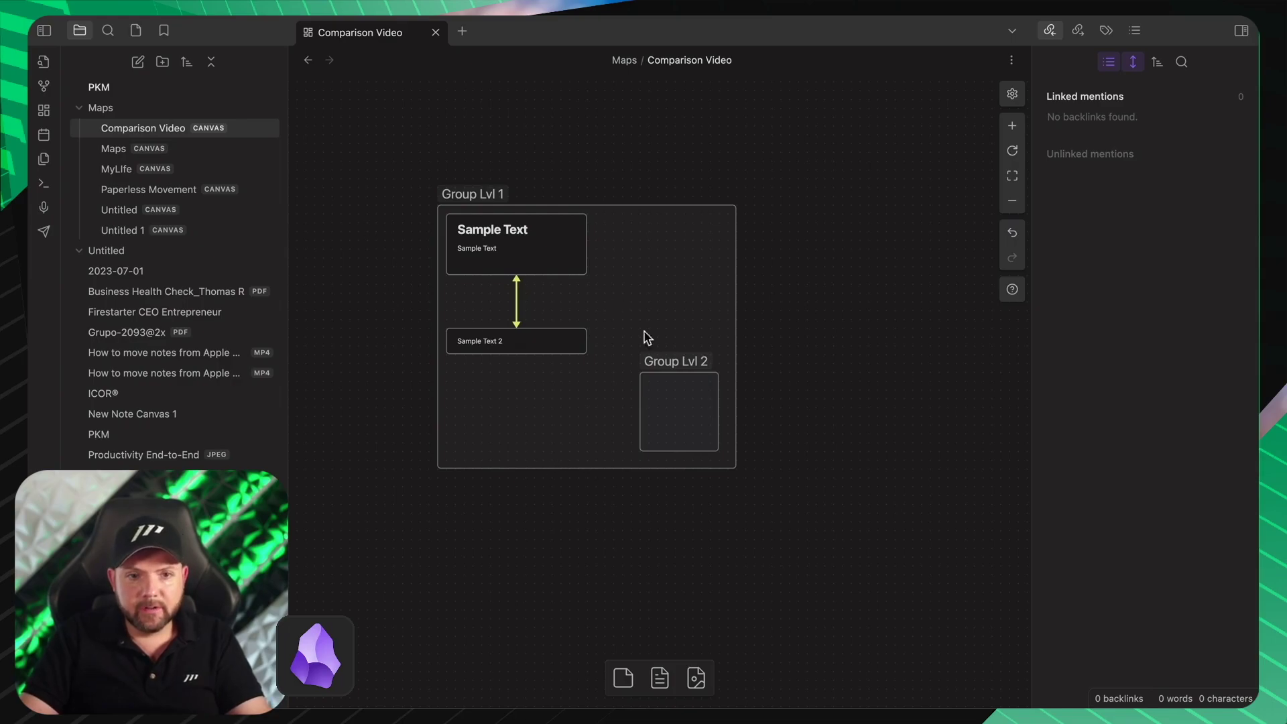
Step: Switch to Obsidian and search the vault for "group" and for "Sample" to check which canvas items can be found
click(107, 31)
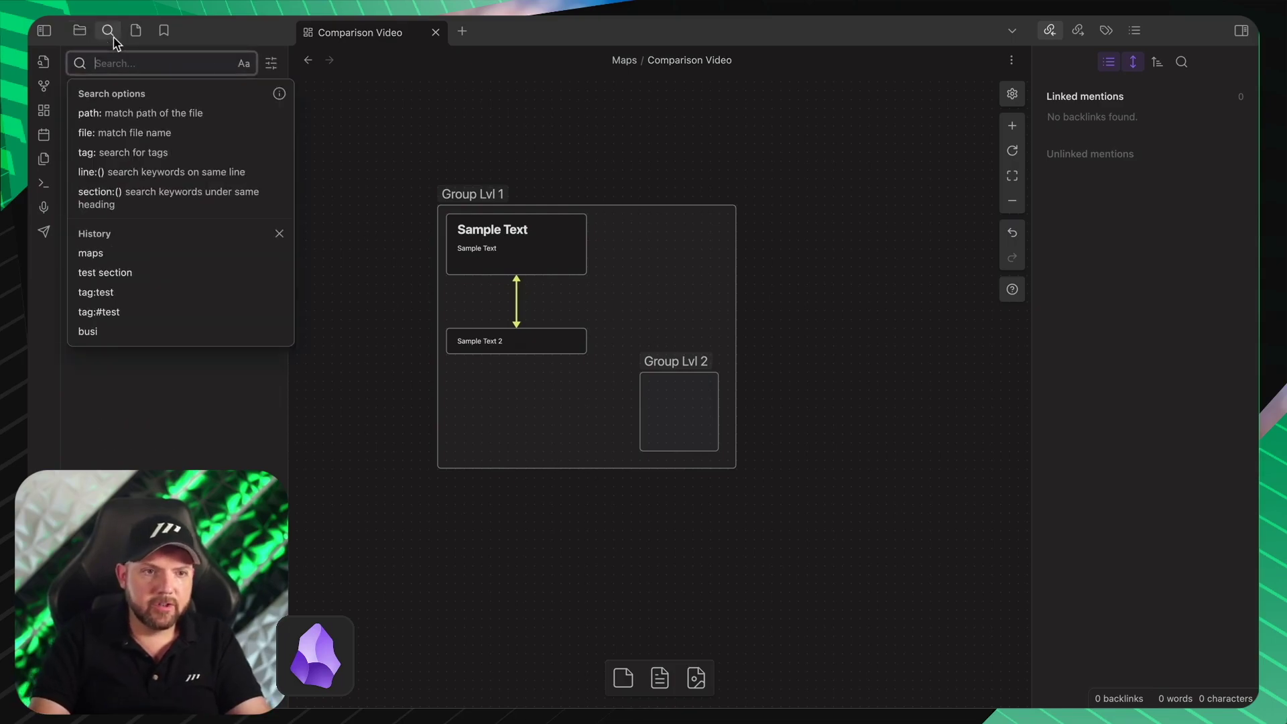
text(group)
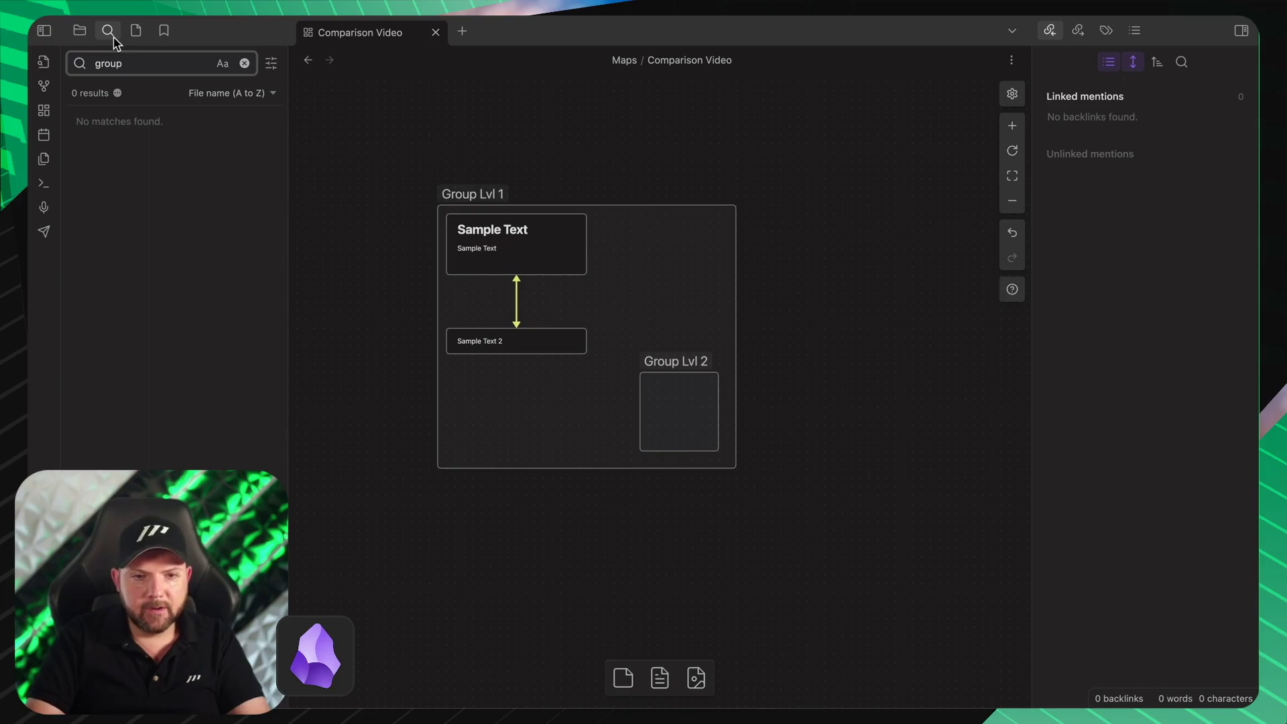
key(BackSpace)
key(BackSpace)
key(BackSpace)
key(BackSpace)
key(BackSpace)
text(Sample)
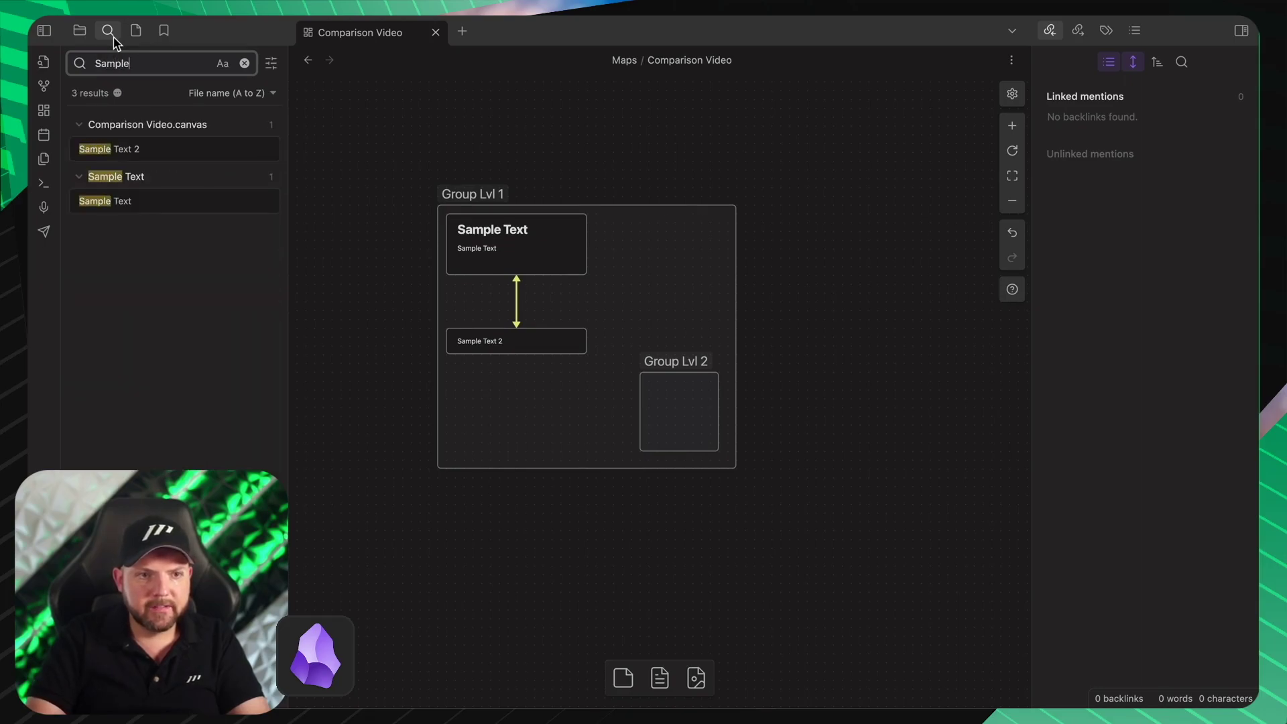
click(119, 203)
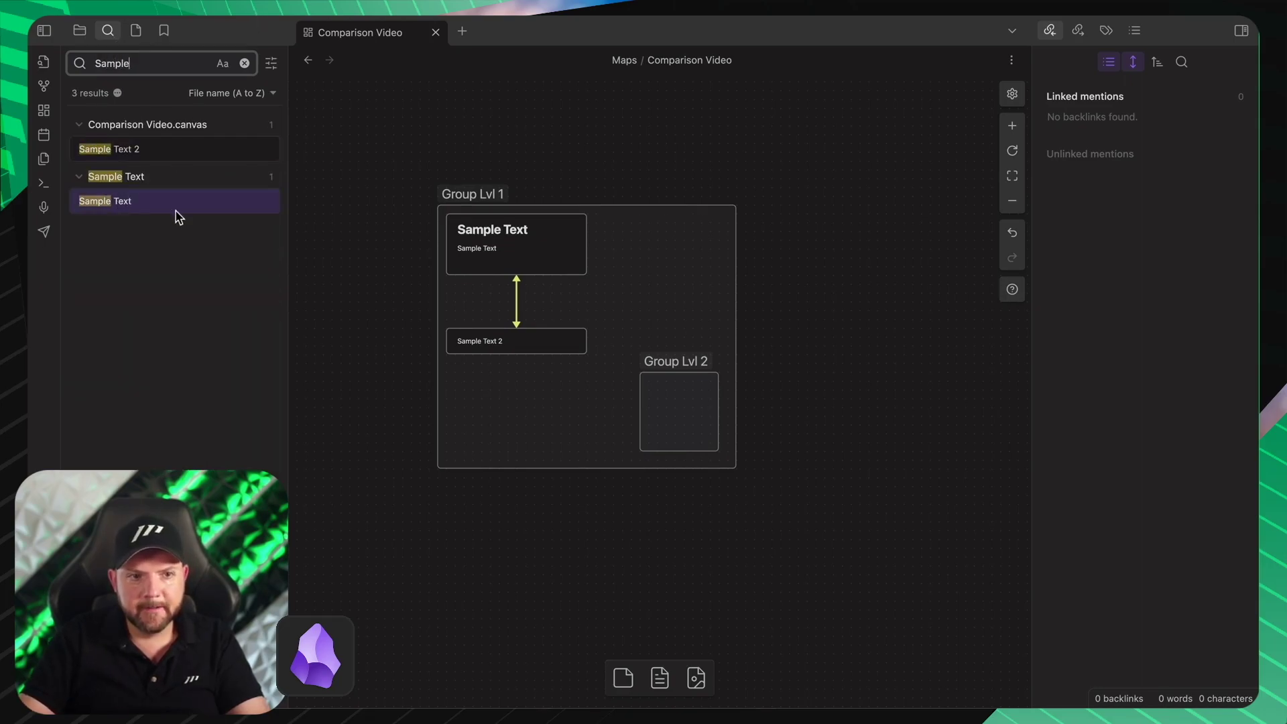
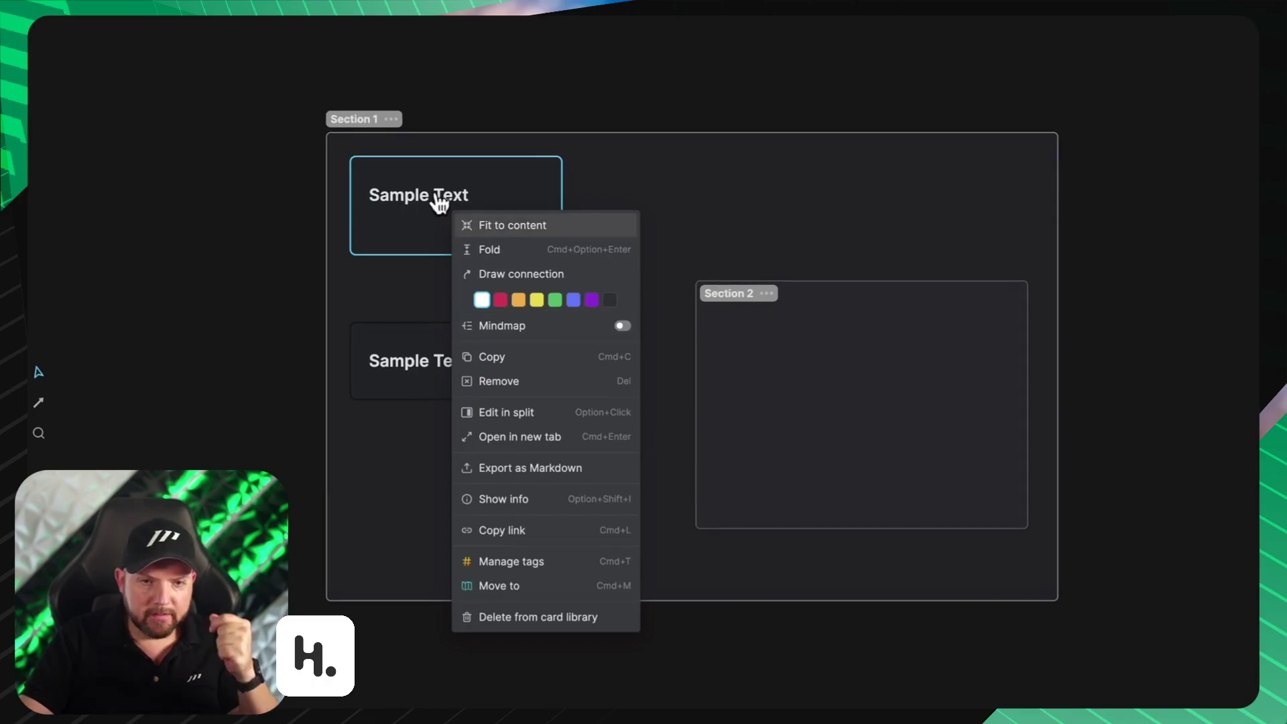
Step: Back in Heptabase, enable Mindmap on the Sample Text card and add two branches named "Branch 1" and "Branch 2"
click(621, 327)
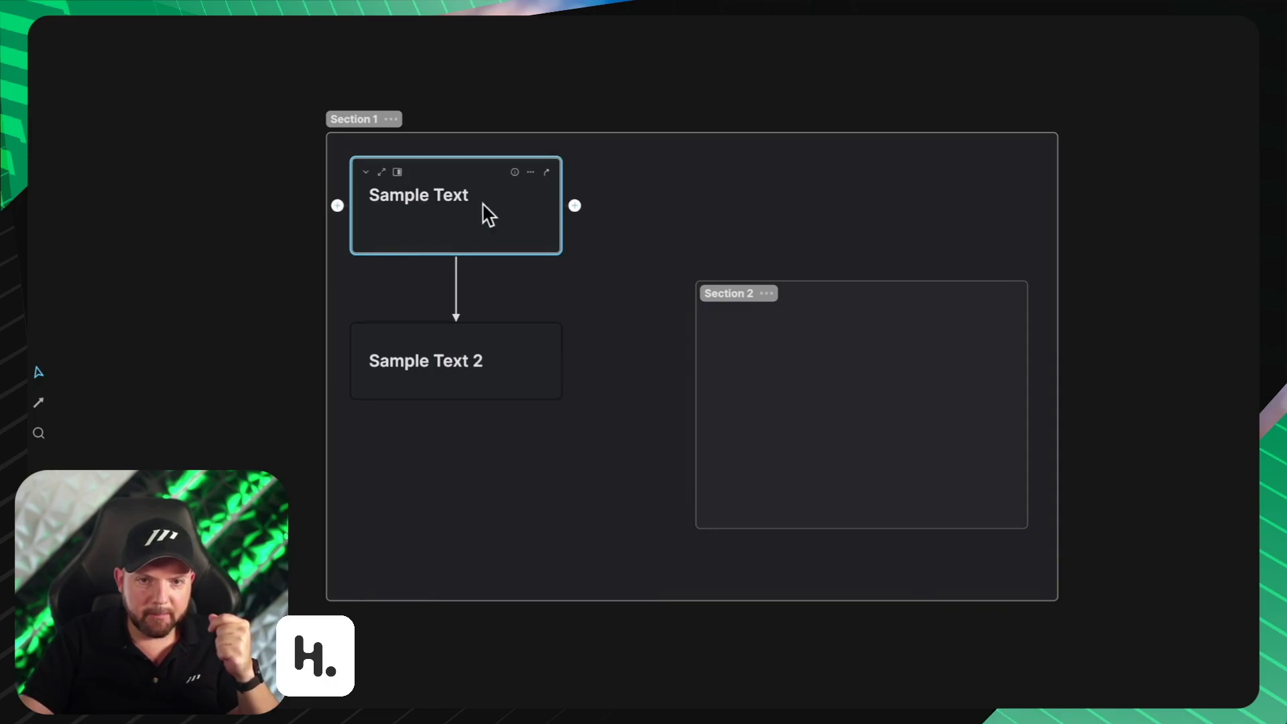
click(575, 205)
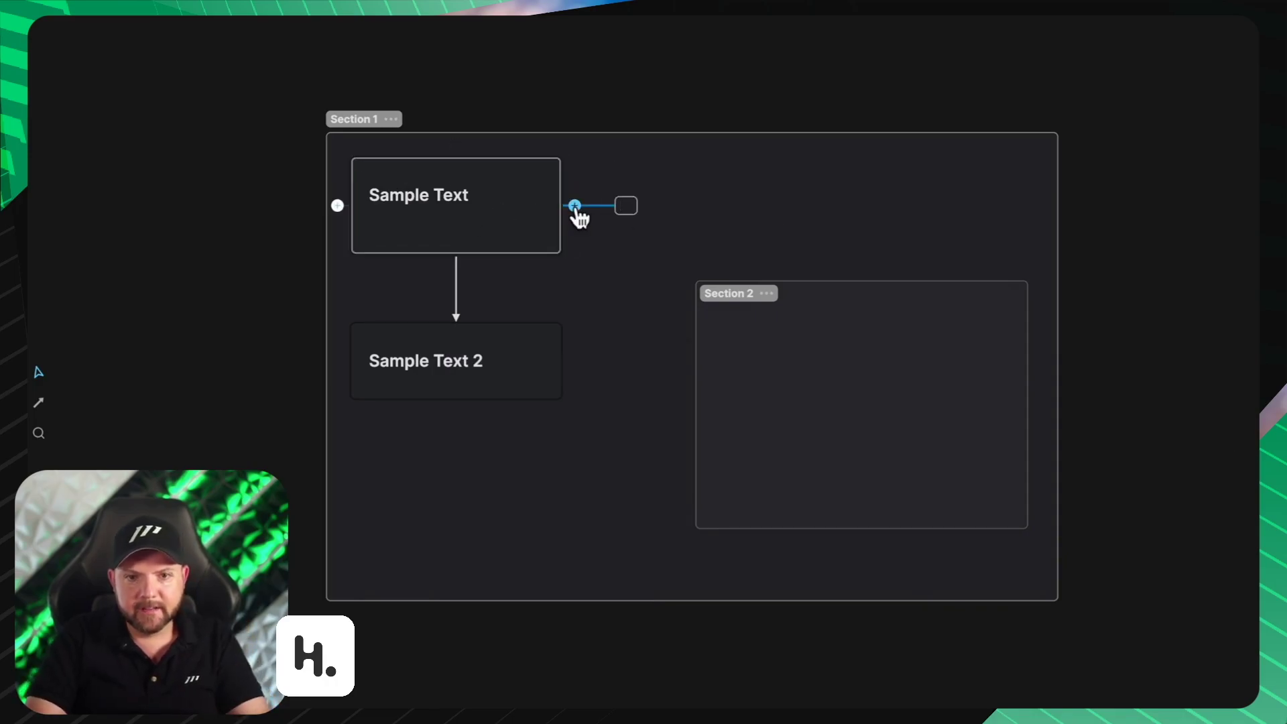
text(Branch 1)
click(575, 205)
text(Branch 2)
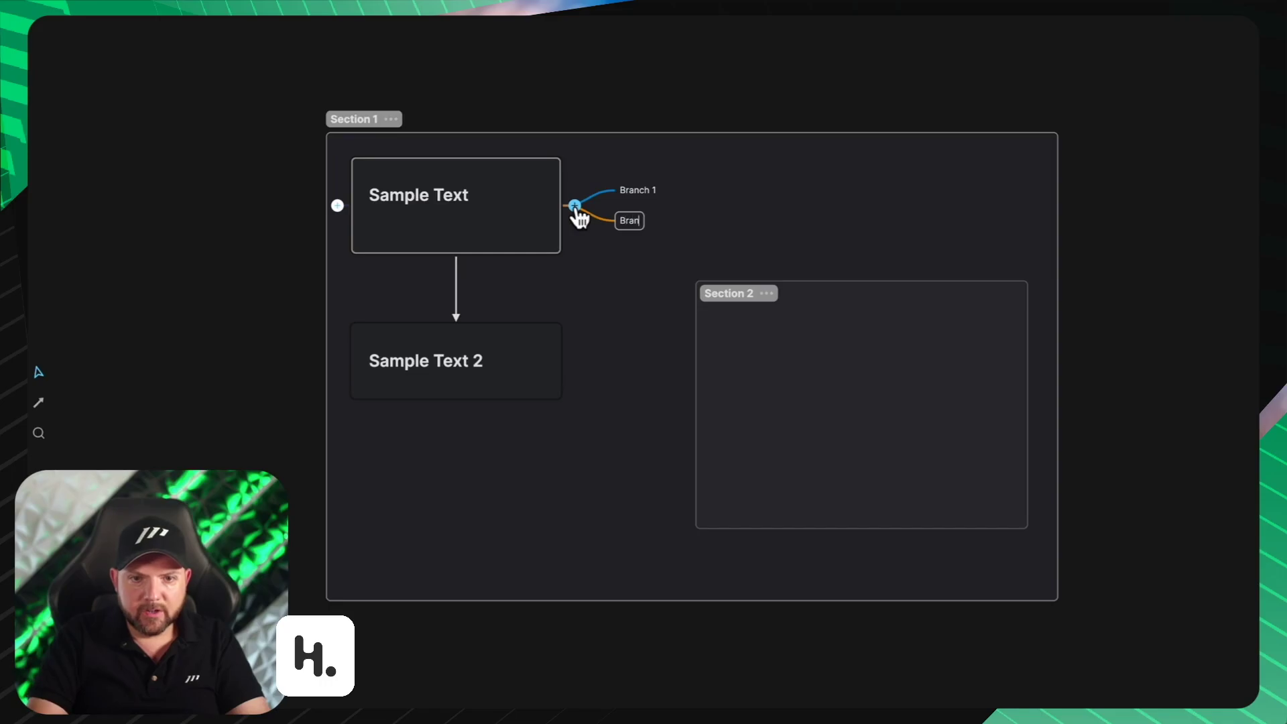
Step: Add a third branch to the Sample Text mind map that mentions the date Aug 22, 2023
click(575, 205)
text(@)
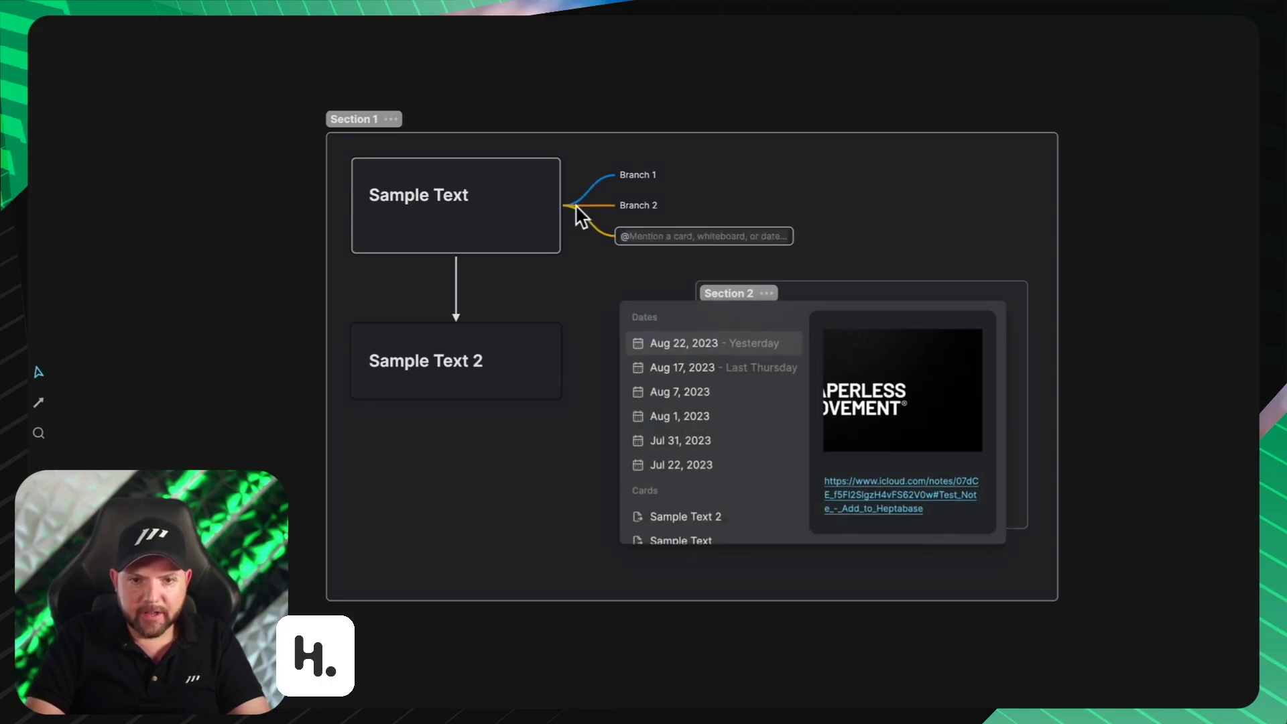
key(Return)
Step: Add a fourth branch to the Sample Text mind map that mentions the Sample Text 2 card
click(575, 205)
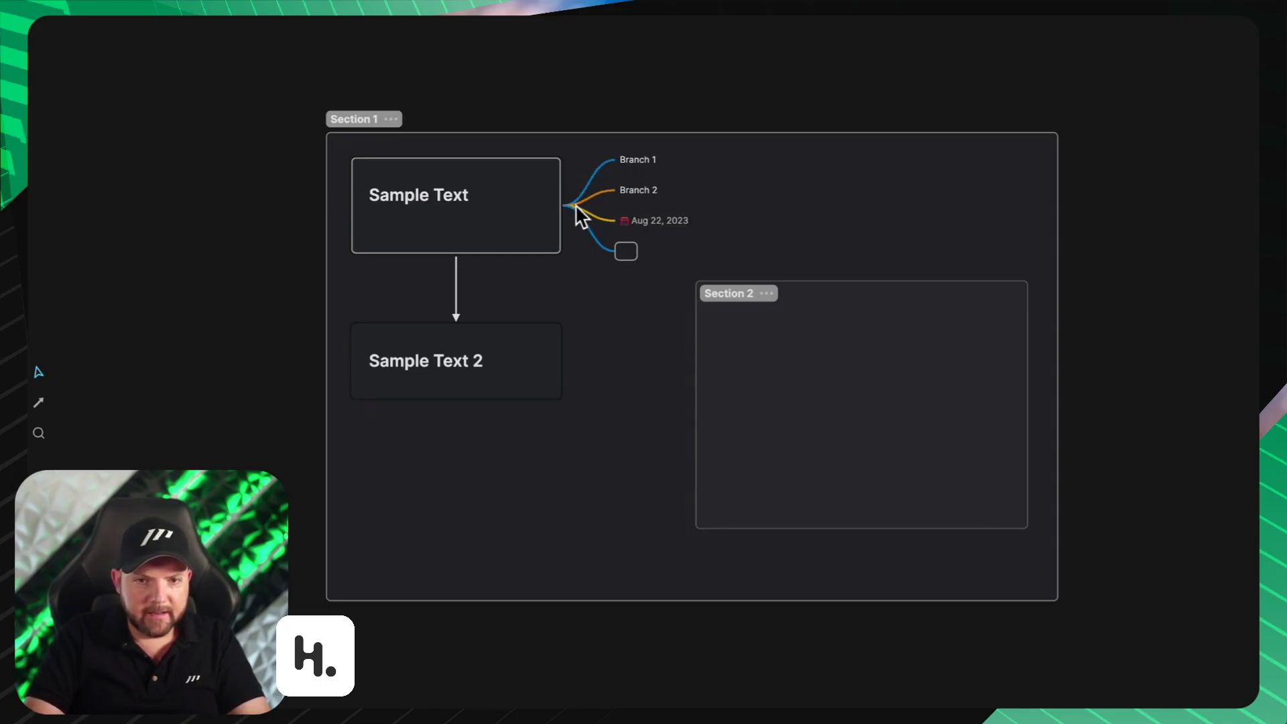
text(@)
key(Down)
key(Down)
key(Down)
key(Down)
key(Down)
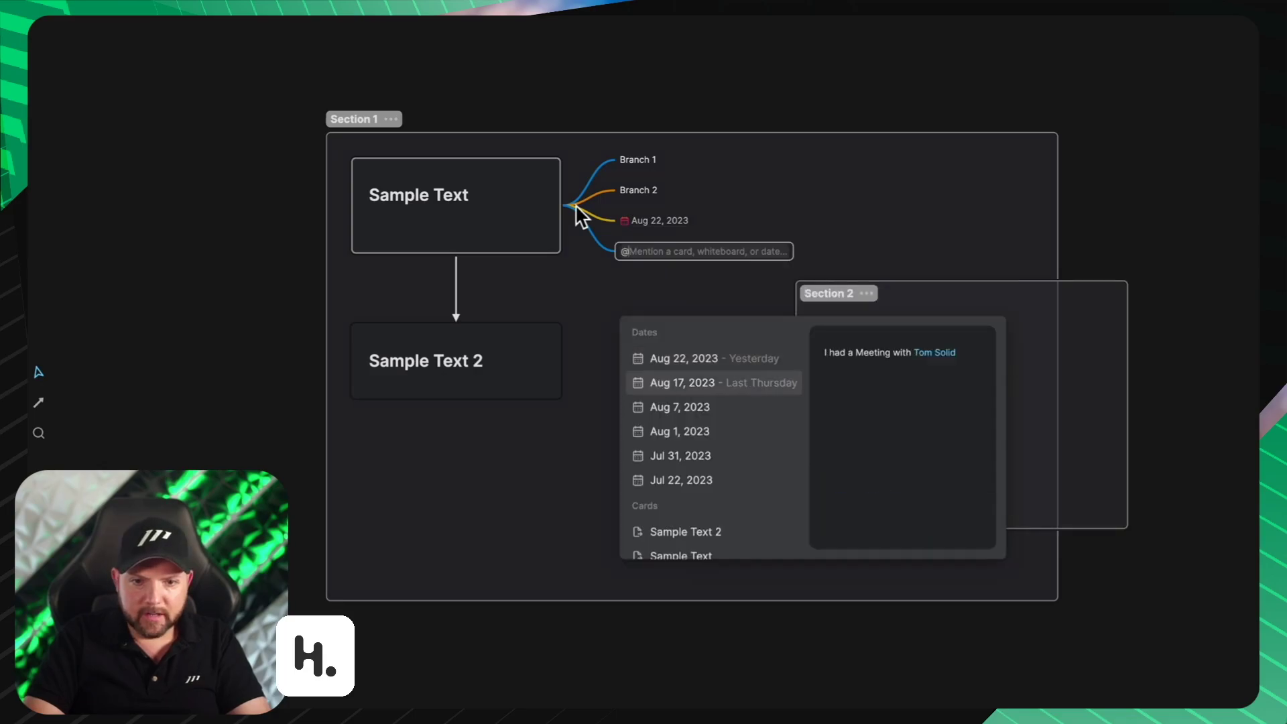
key(Down)
key(Return)
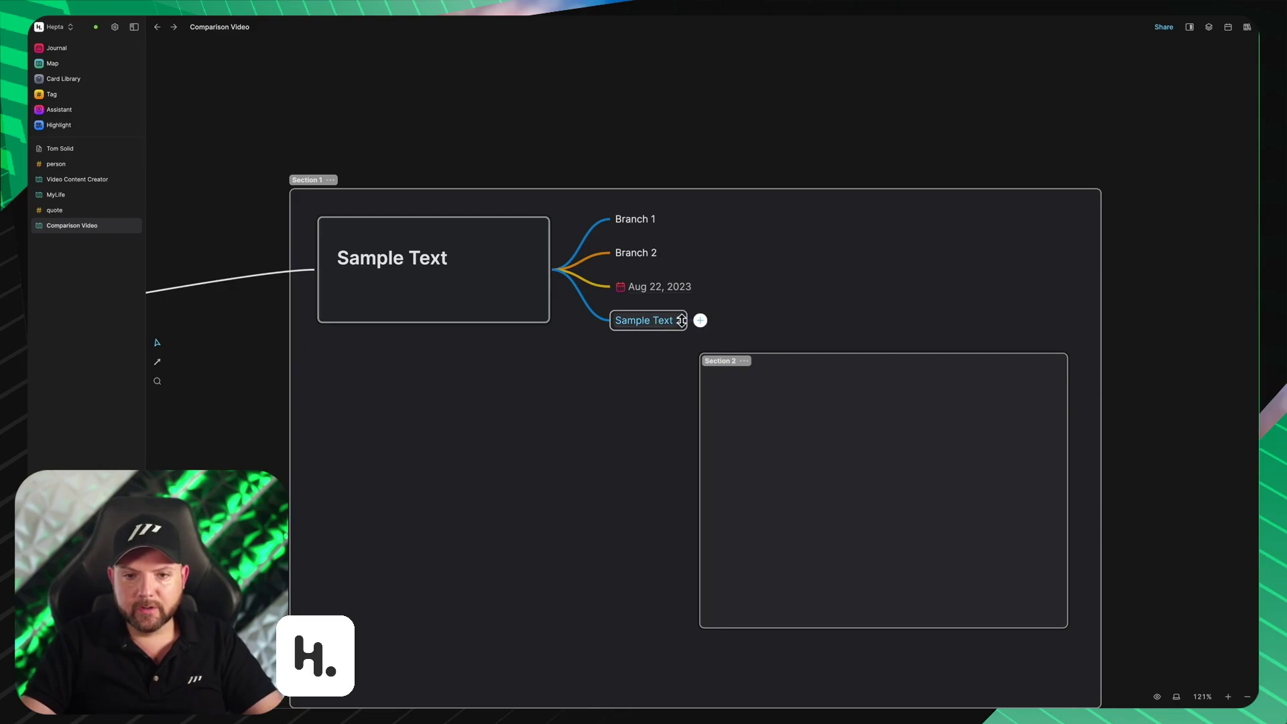
Step: Open the Sample Text 2 card from its branch, widen its side view and locate it on the Comparison Video whiteboard
click(648, 319)
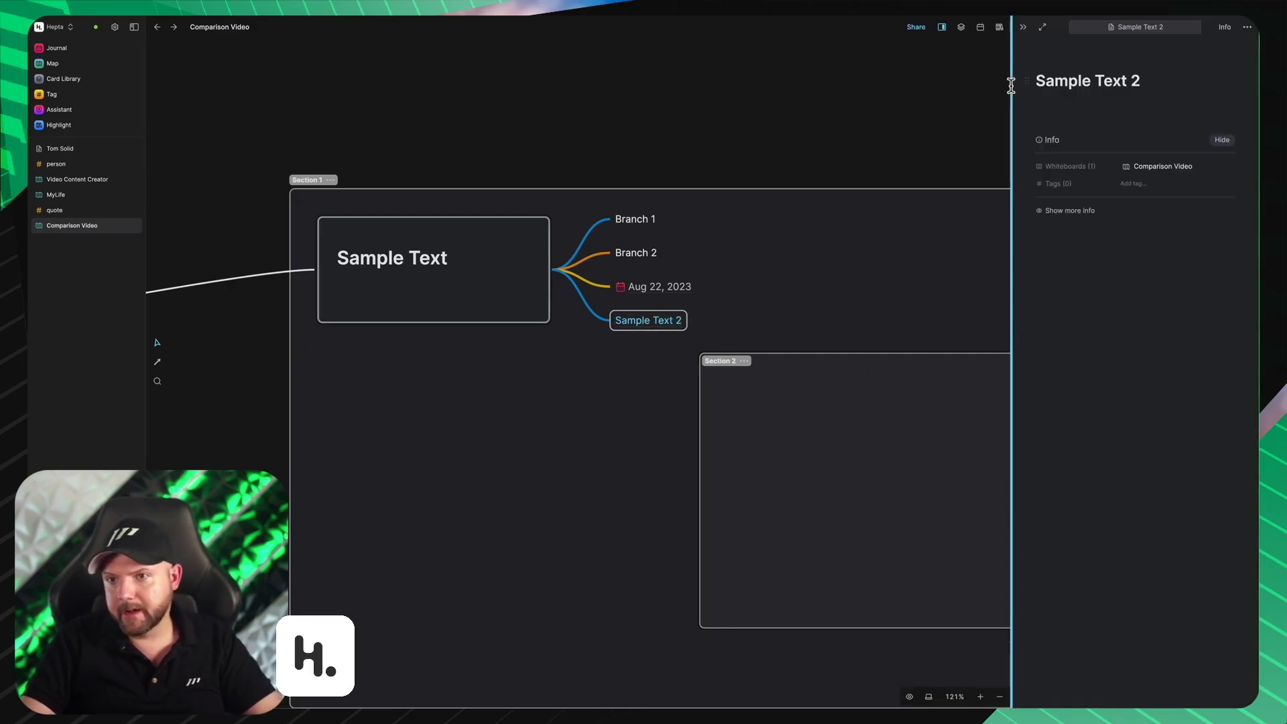
drag(1011, 86, 851, 100)
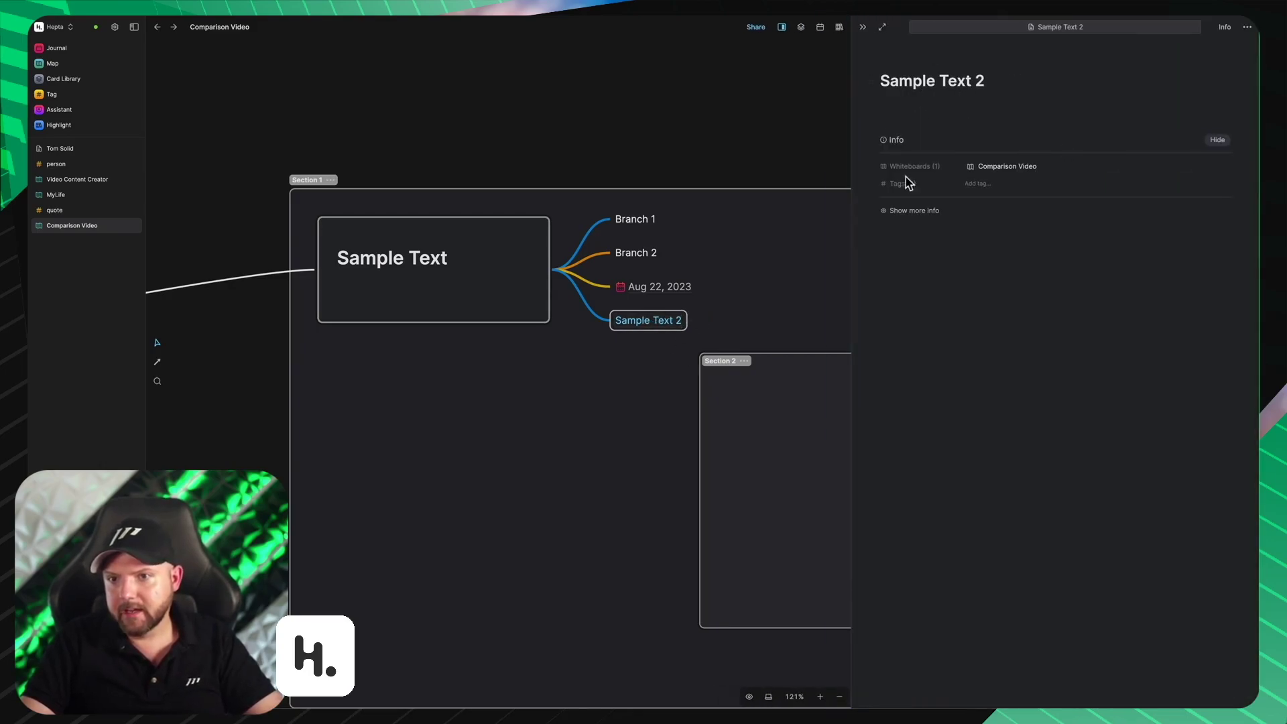
click(1007, 168)
click(590, 459)
mouse_move(486, 350)
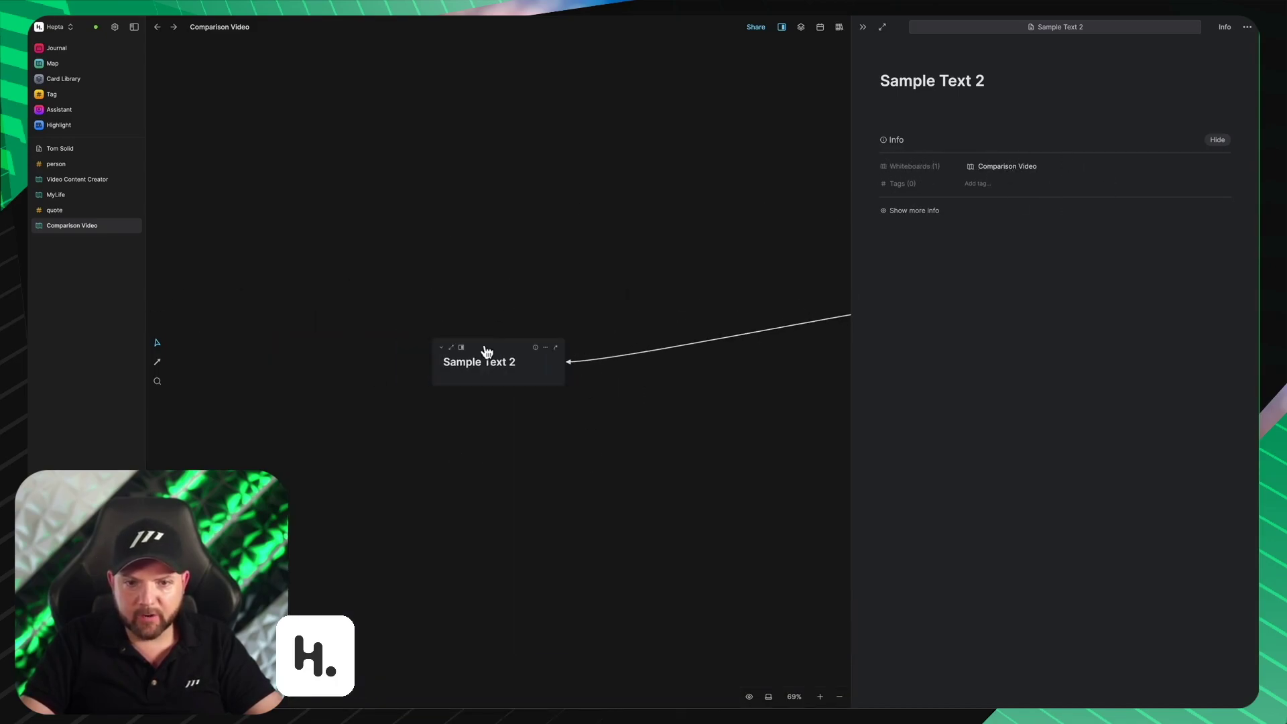
Step: Add the Sample Text 2 card to the Comparison Video whiteboard again, view it there and move it clear of Section 1 to the right
click(862, 27)
click(1189, 27)
click(1247, 27)
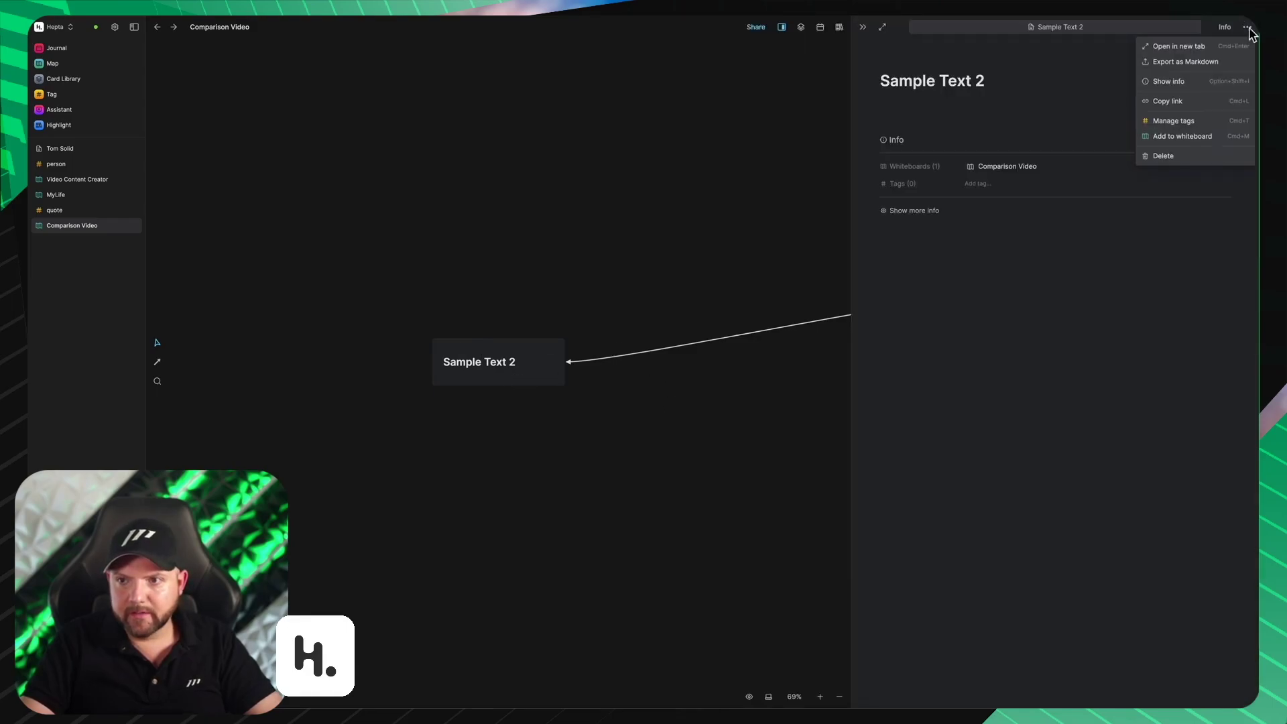
click(1182, 137)
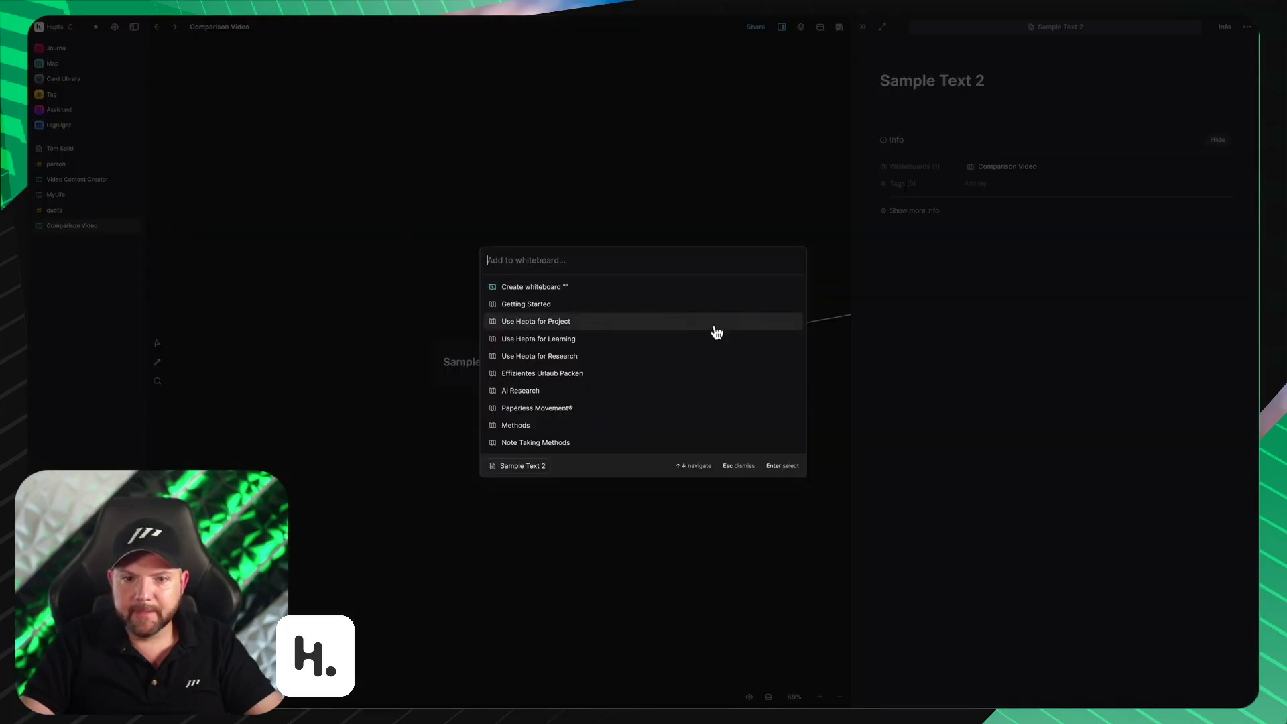
text(compari)
click(684, 303)
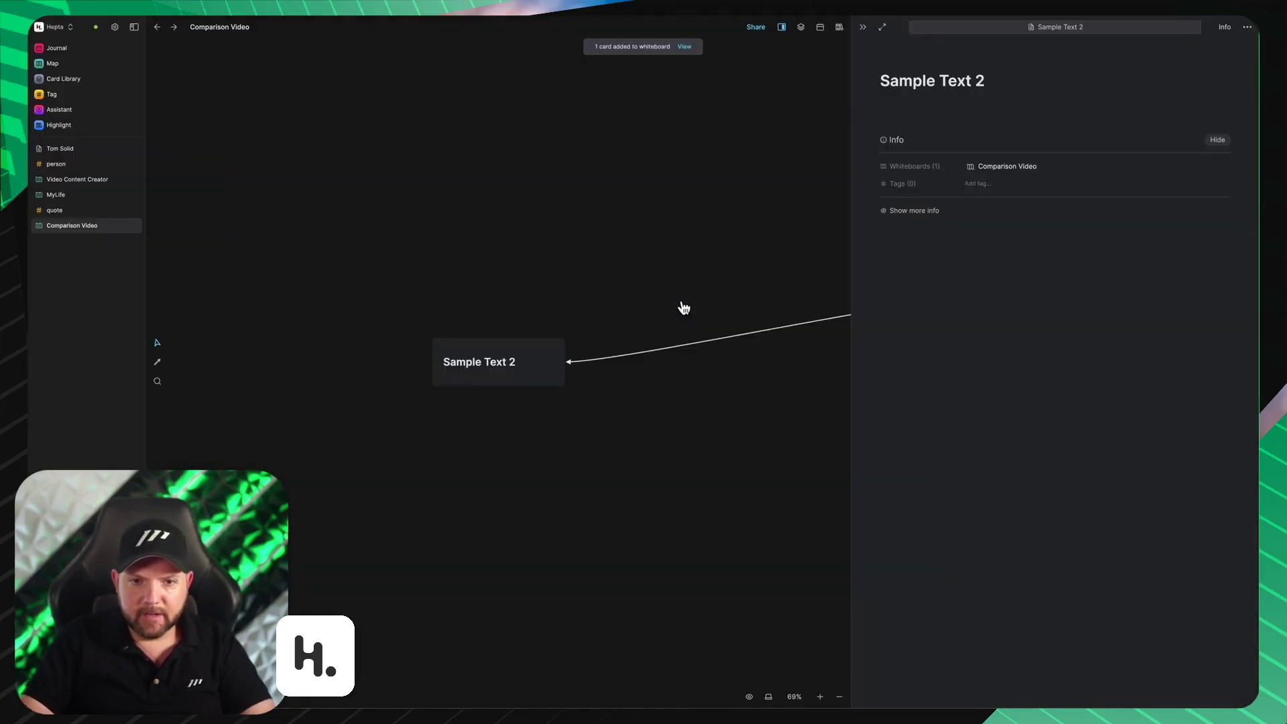
click(684, 47)
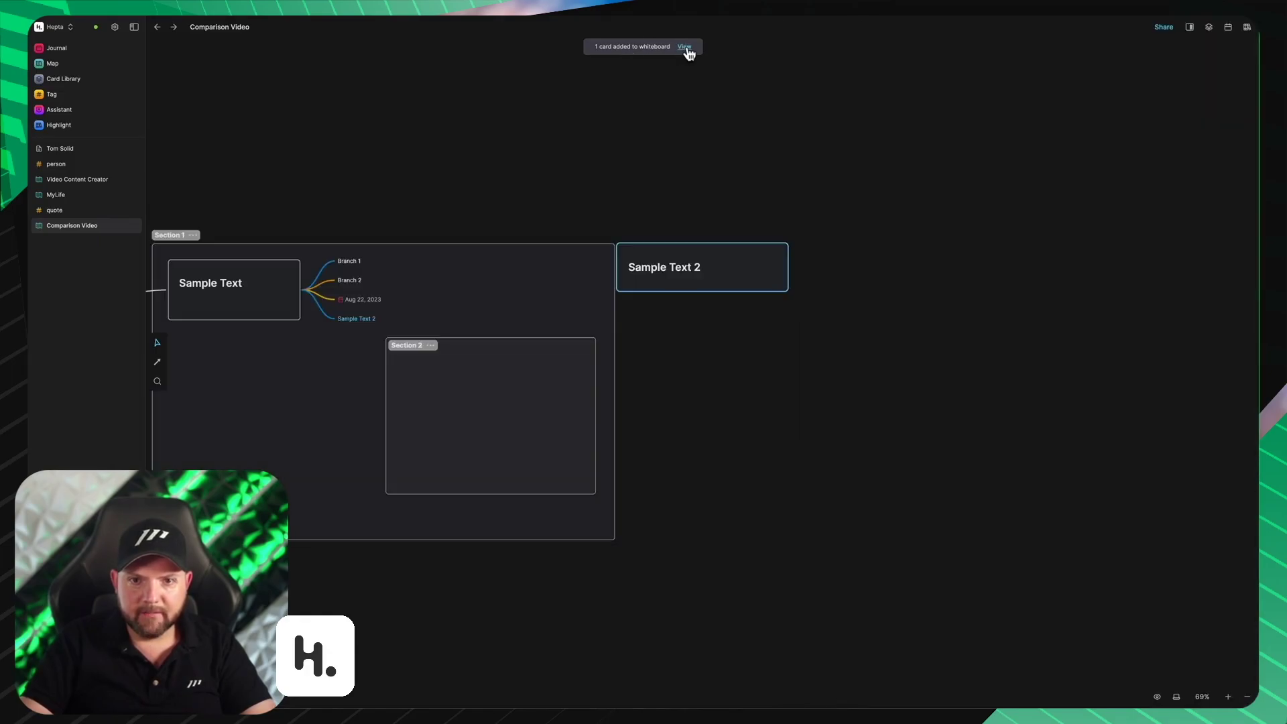
drag(715, 287, 392, 175)
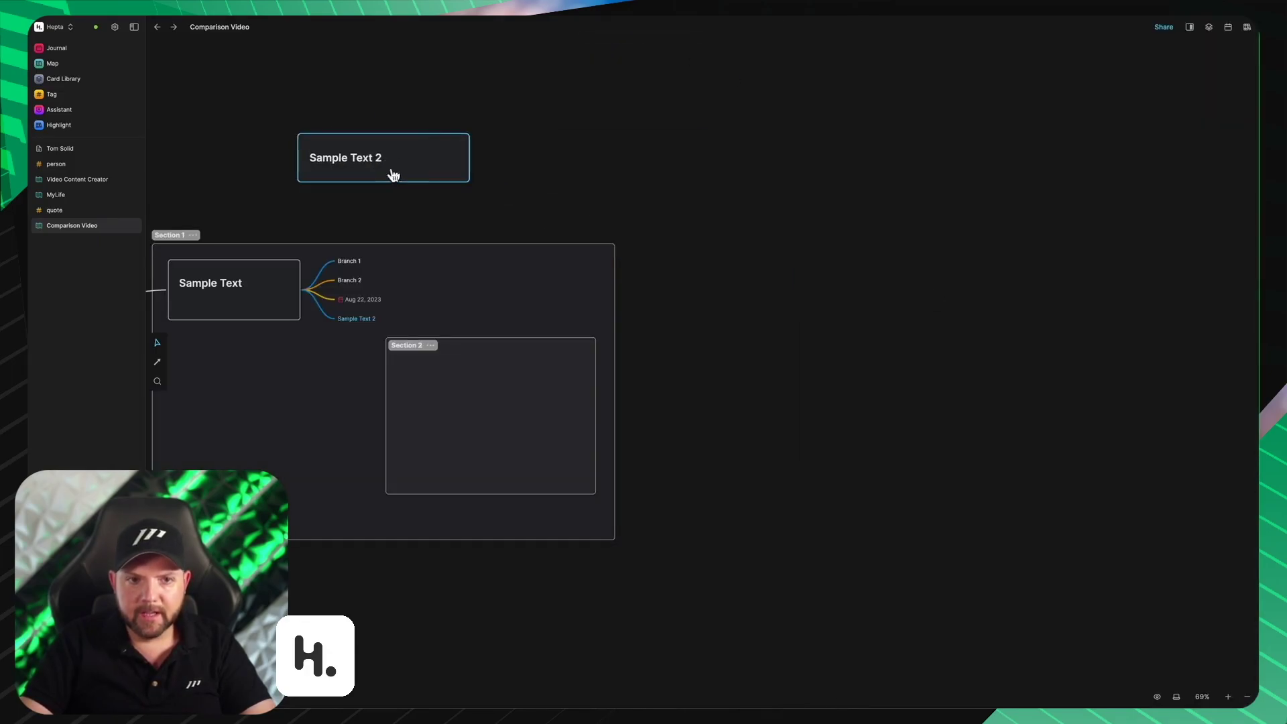
drag(331, 93, 586, 103)
Step: Move Branch 1 below Sample Text 2 in the mind map and grow branches "wef", "foewp", "wejpof" and "wedofkwe" from the card's left side
drag(642, 214, 612, 266)
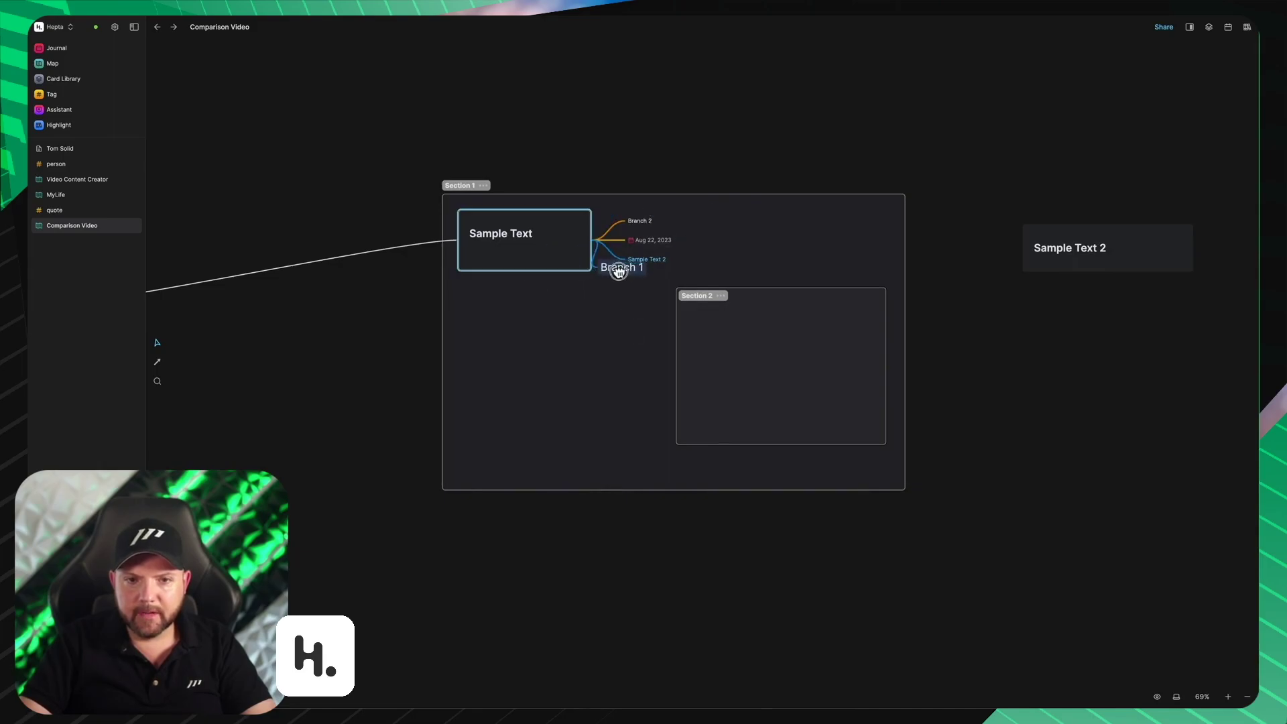
scroll(450, 241, up, 2)
click(449, 242)
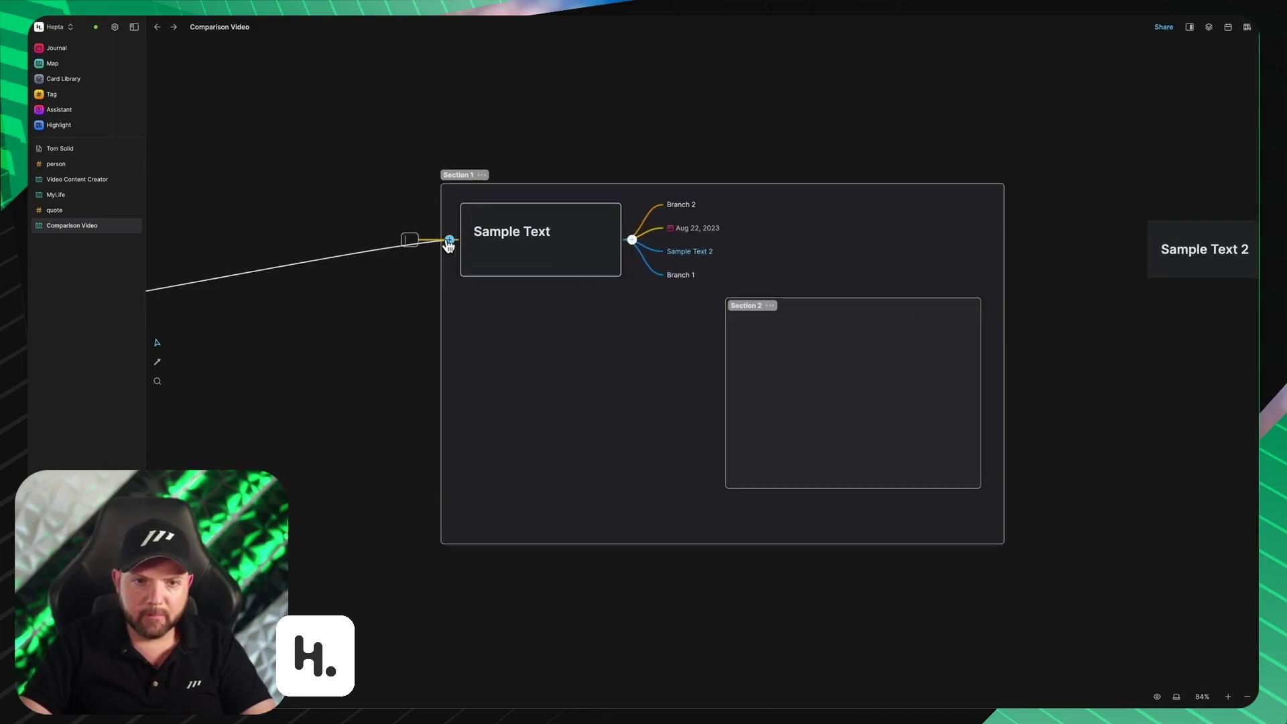
text(wef)
key(Return)
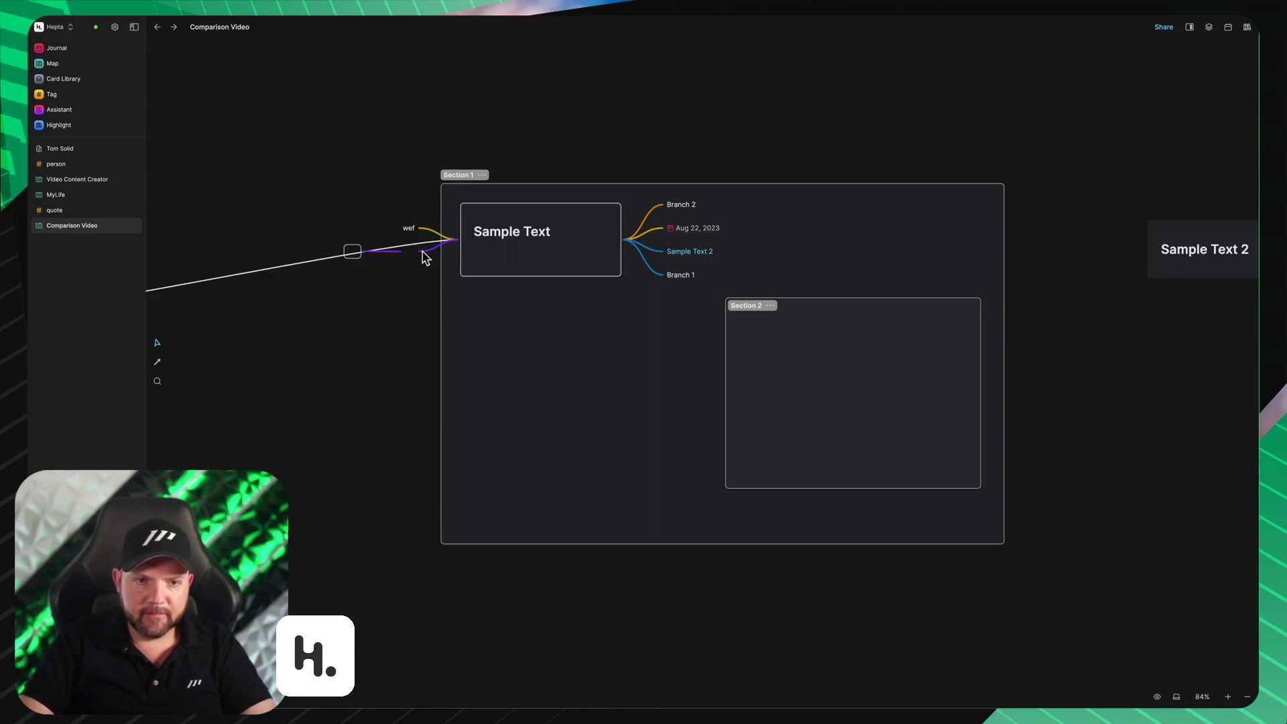
text(foewp)
key(Return)
text(wejpof)
key(Return)
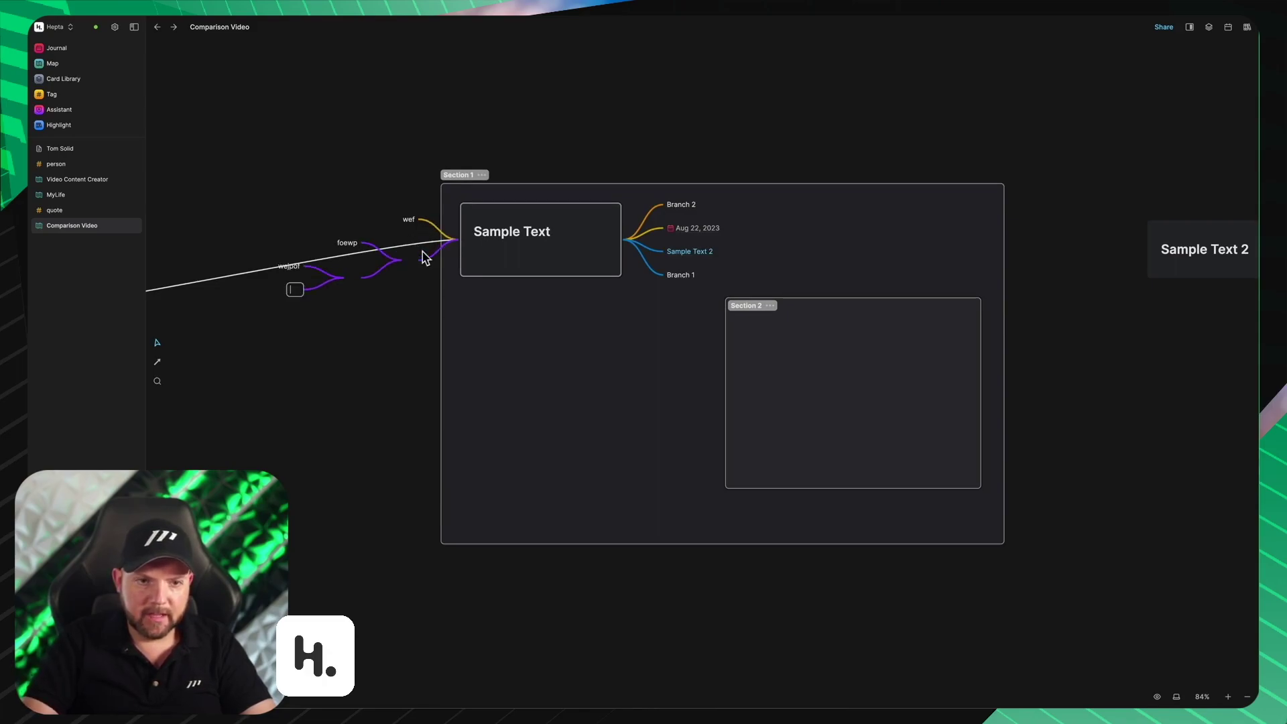
text(wedofkwe)
key(Return)
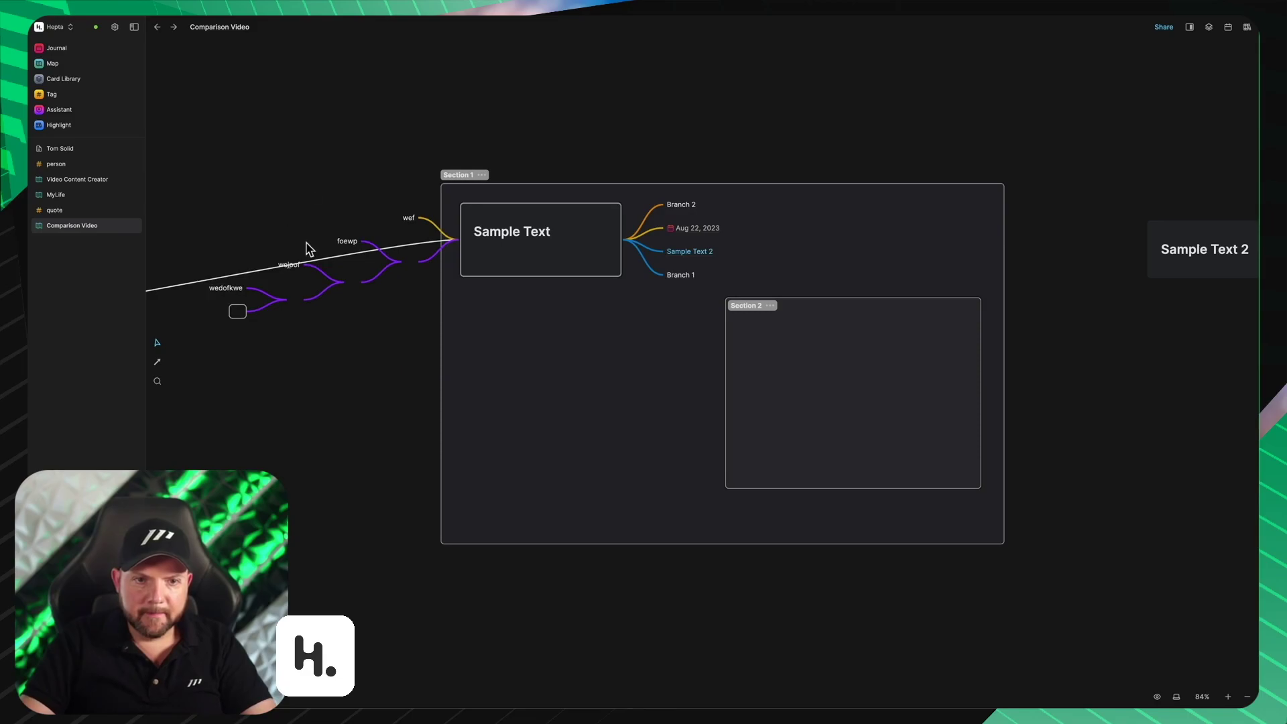
Step: Switch to the Comparison Video canvas in Obsidian and review the options offered for an empty canvas area
key(super+Tab)
key(super+Tab)
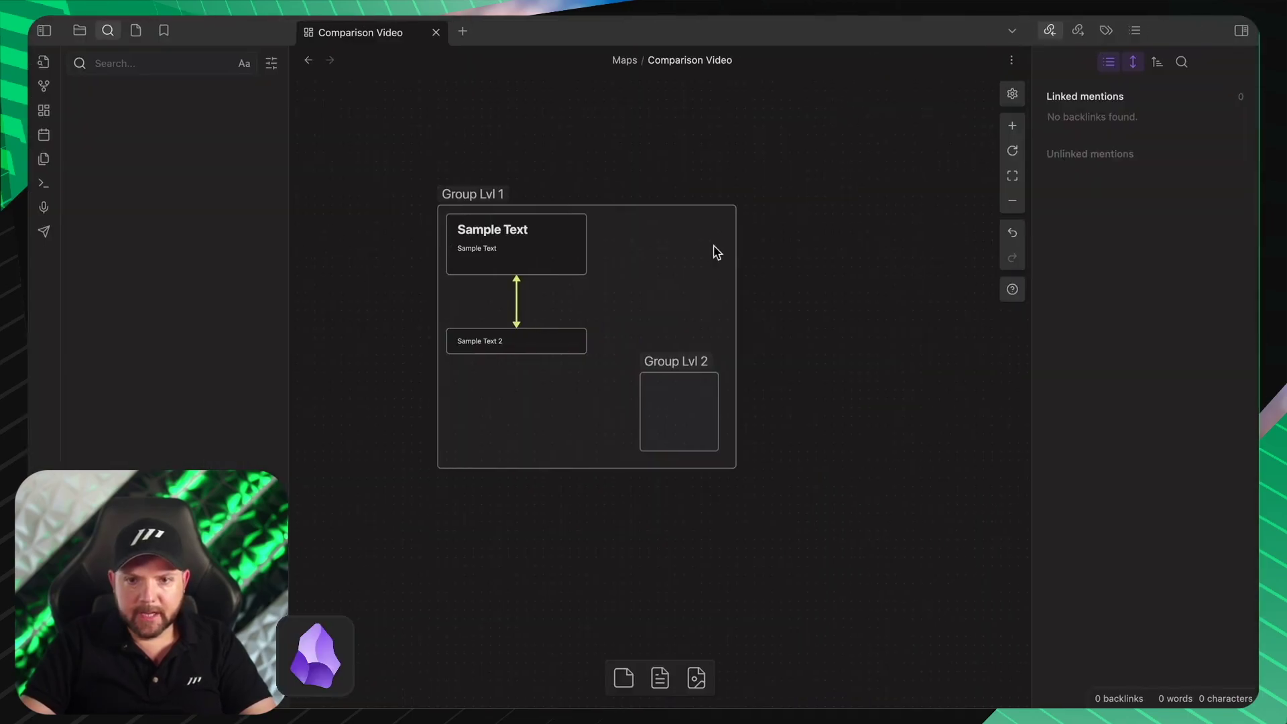
right_click(847, 248)
click(889, 184)
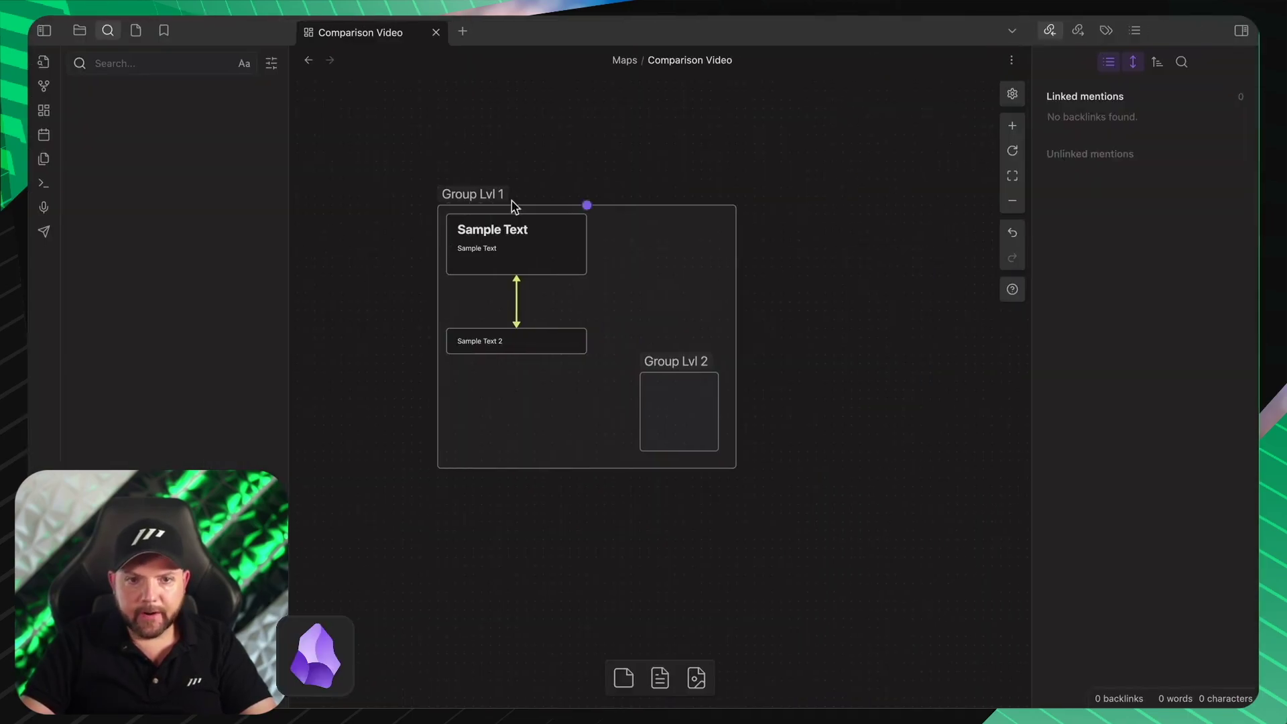
right_click(846, 268)
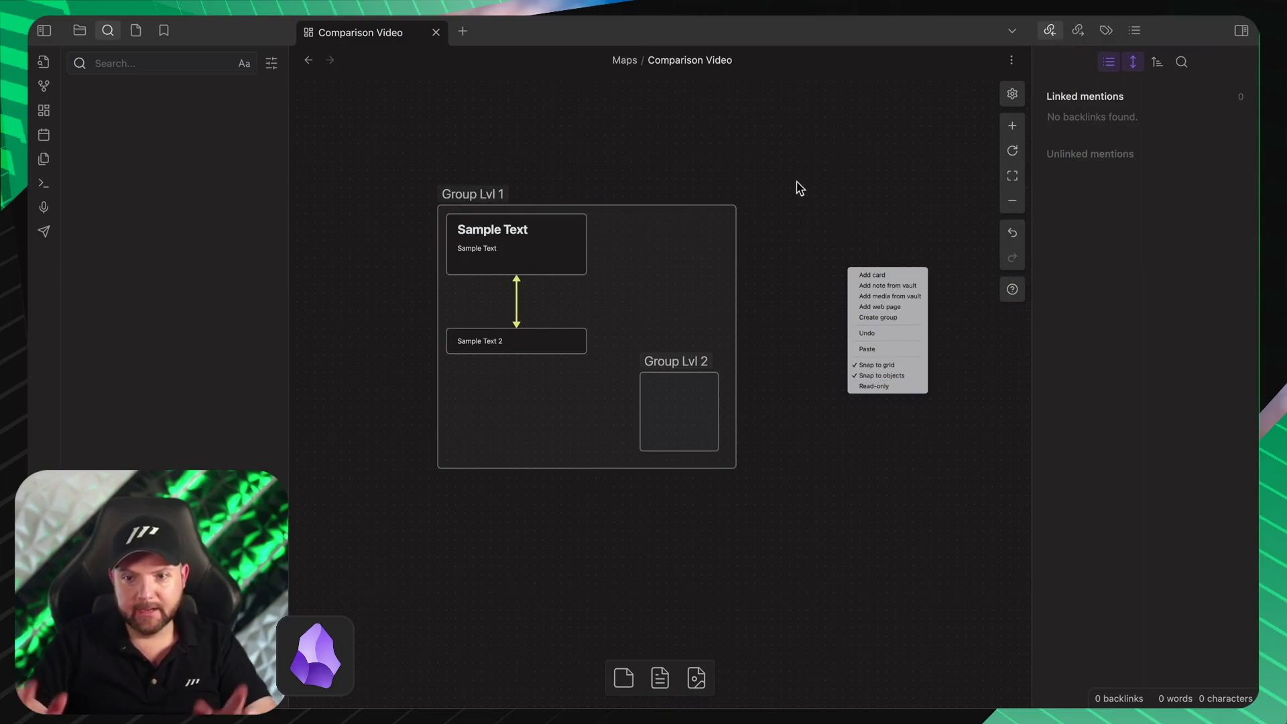
click(889, 191)
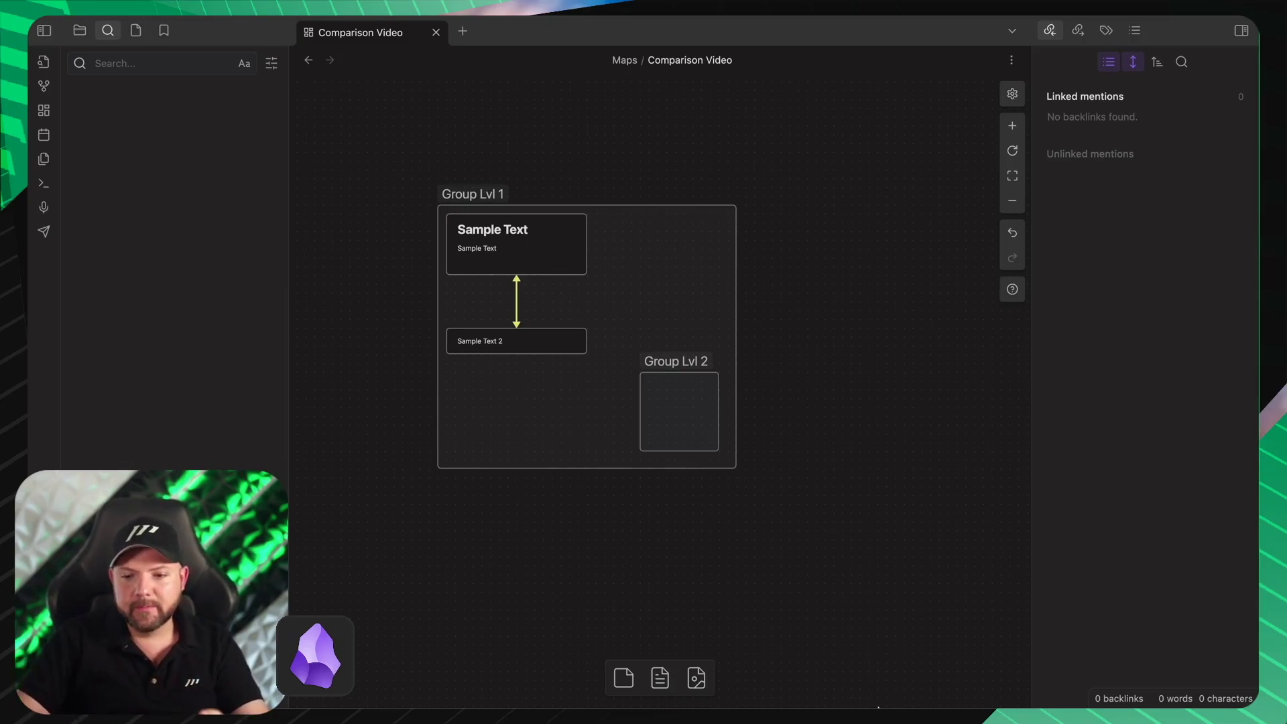
Step: Place Capture-2023-08-21-175309.png and the "How to move notes from Apple Notes to Heptabase" video from the computer's file stack below Group Lvl 1
mouse_move(877, 707)
click(905, 689)
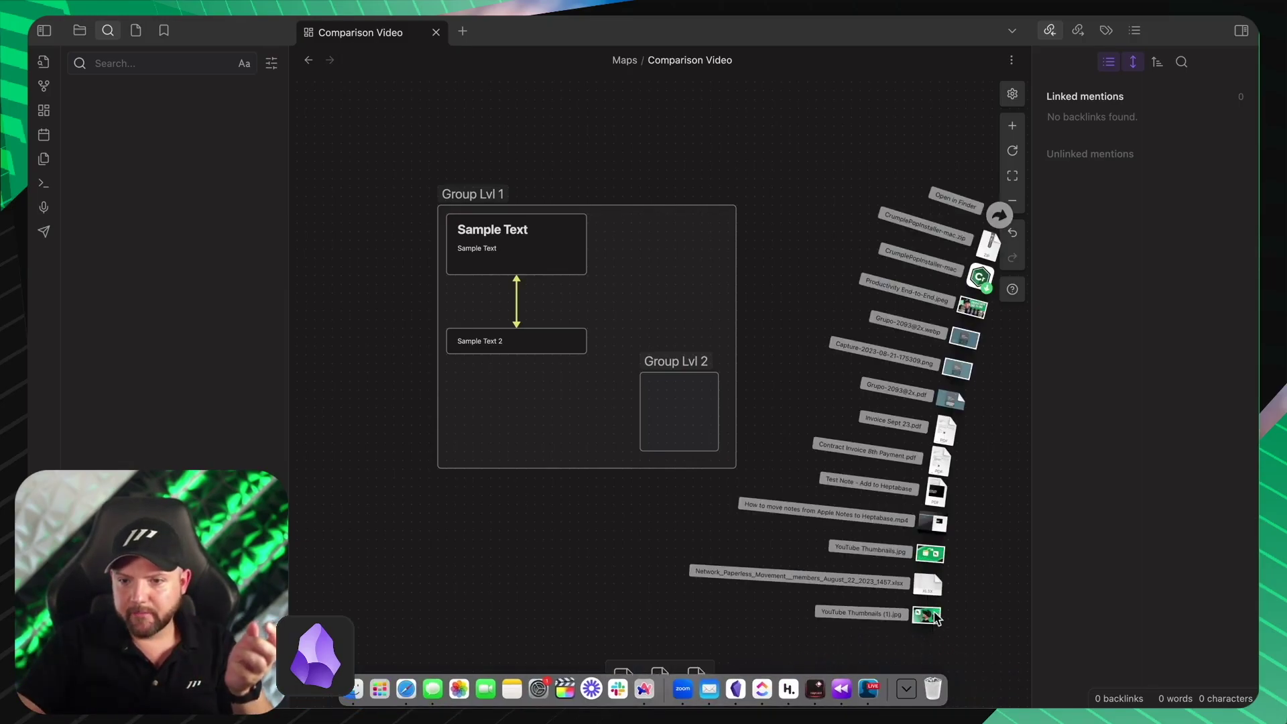
drag(959, 379, 587, 576)
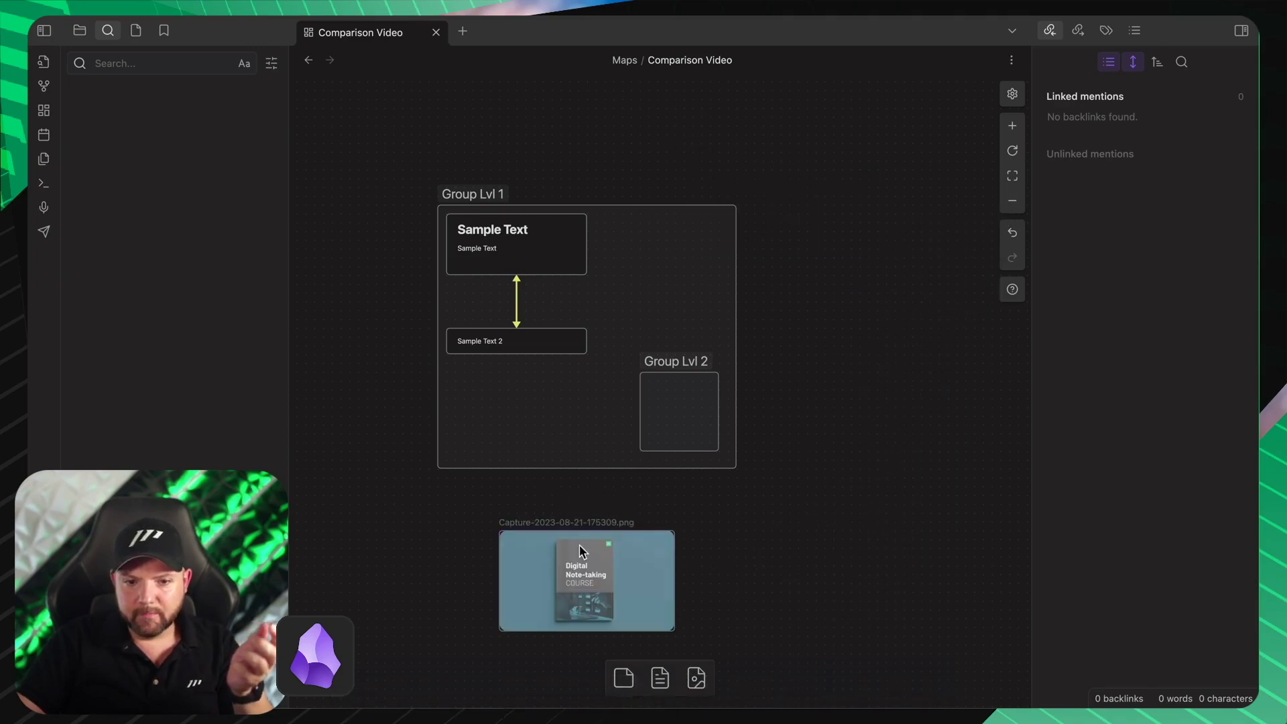
mouse_move(831, 707)
click(905, 689)
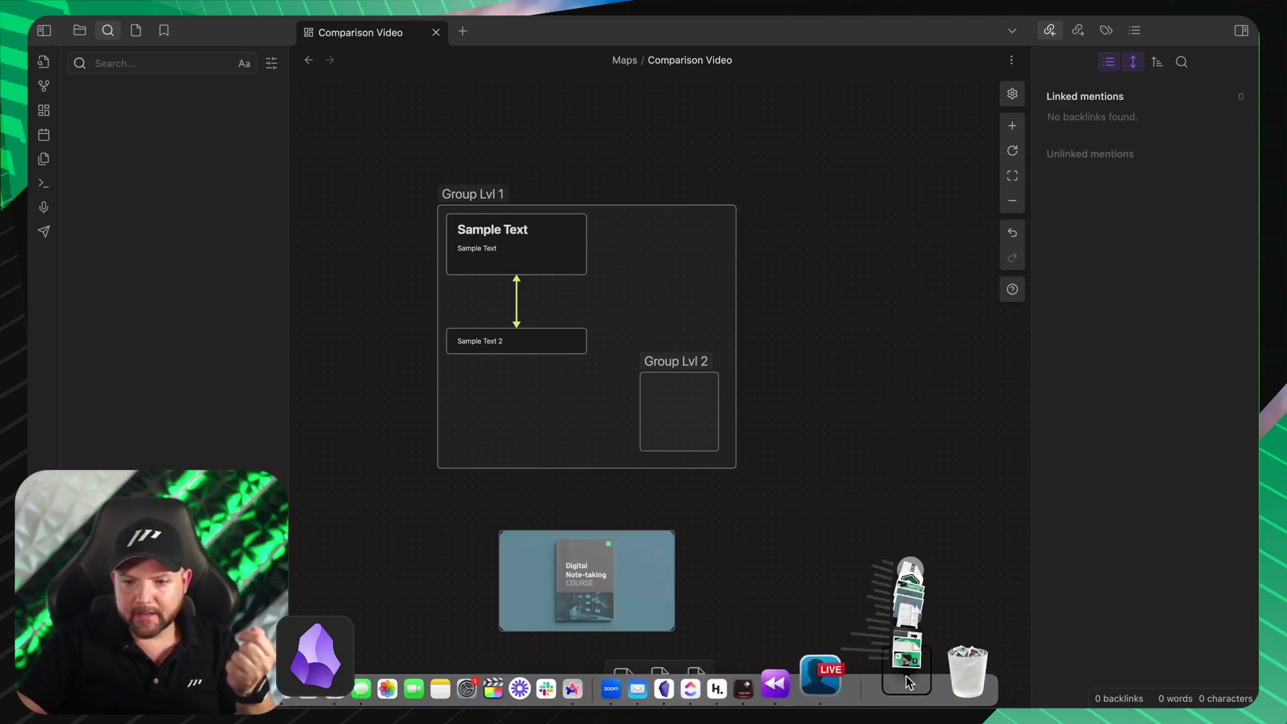
drag(931, 530, 743, 570)
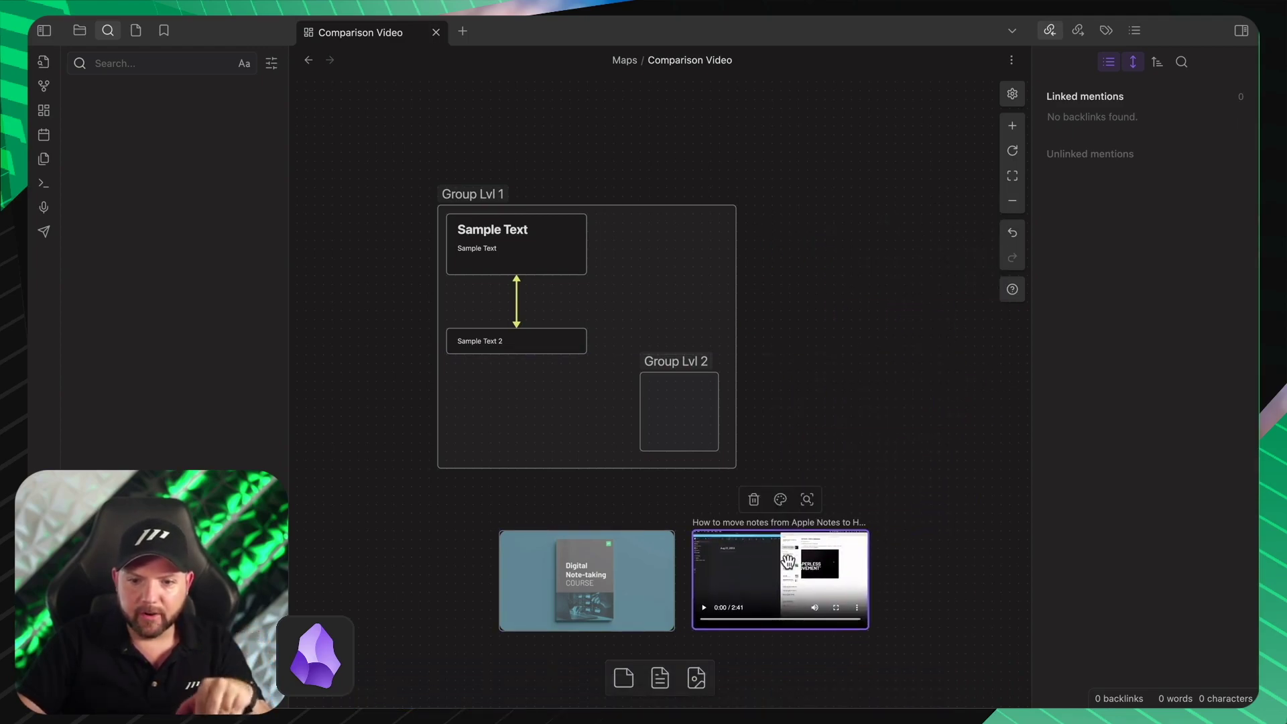
Step: Move the video beside Group Lvl 1 and enlarge it to about twice its size
drag(791, 560, 758, 351)
click(876, 439)
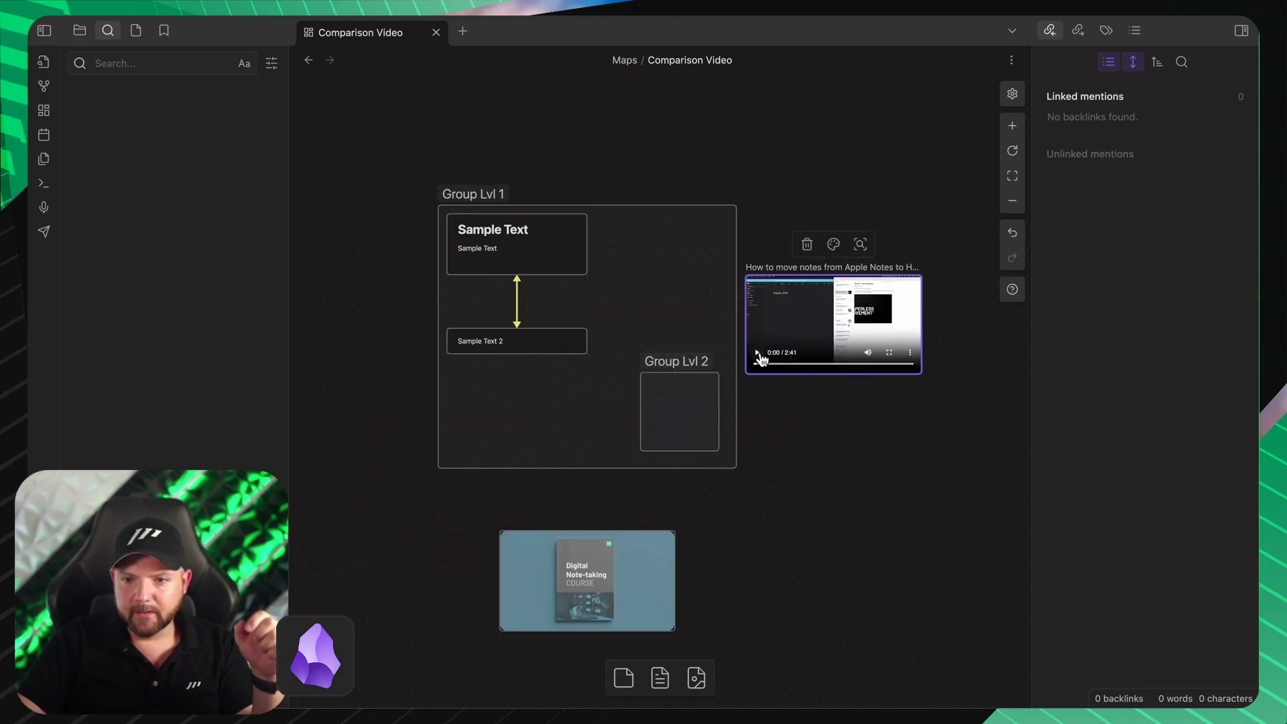
drag(922, 373, 870, 425)
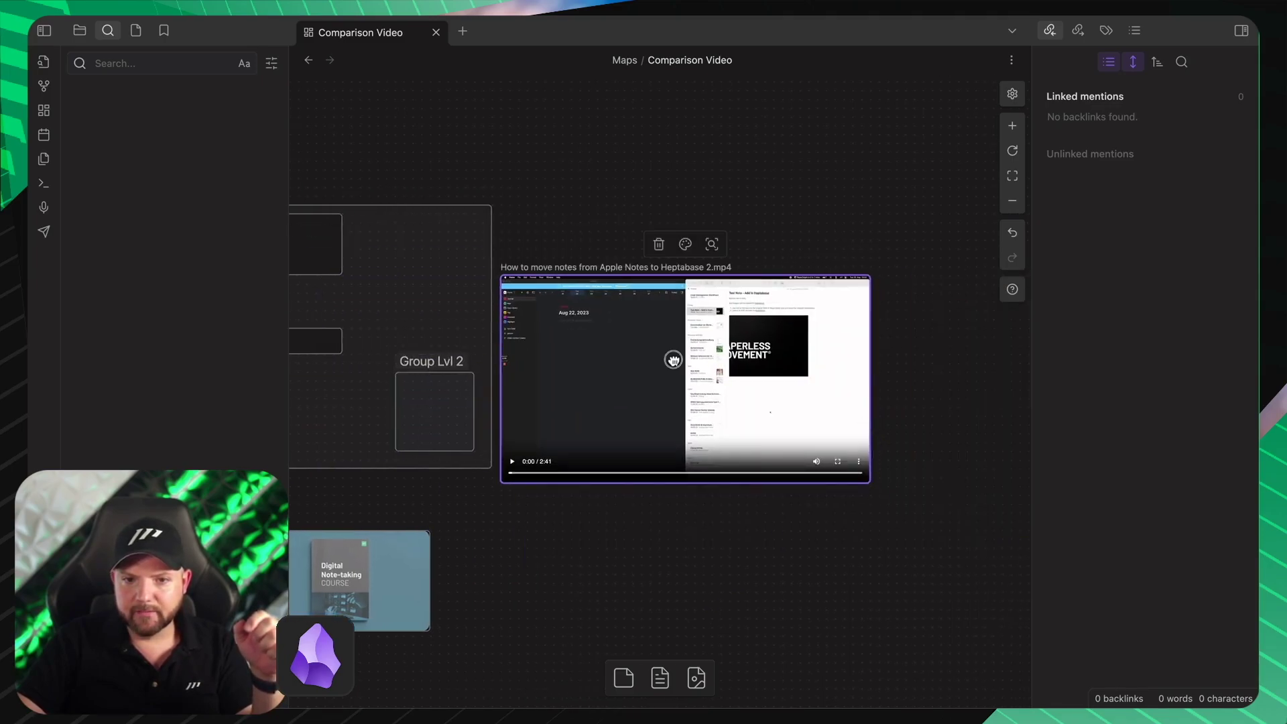
drag(672, 359, 681, 323)
click(701, 511)
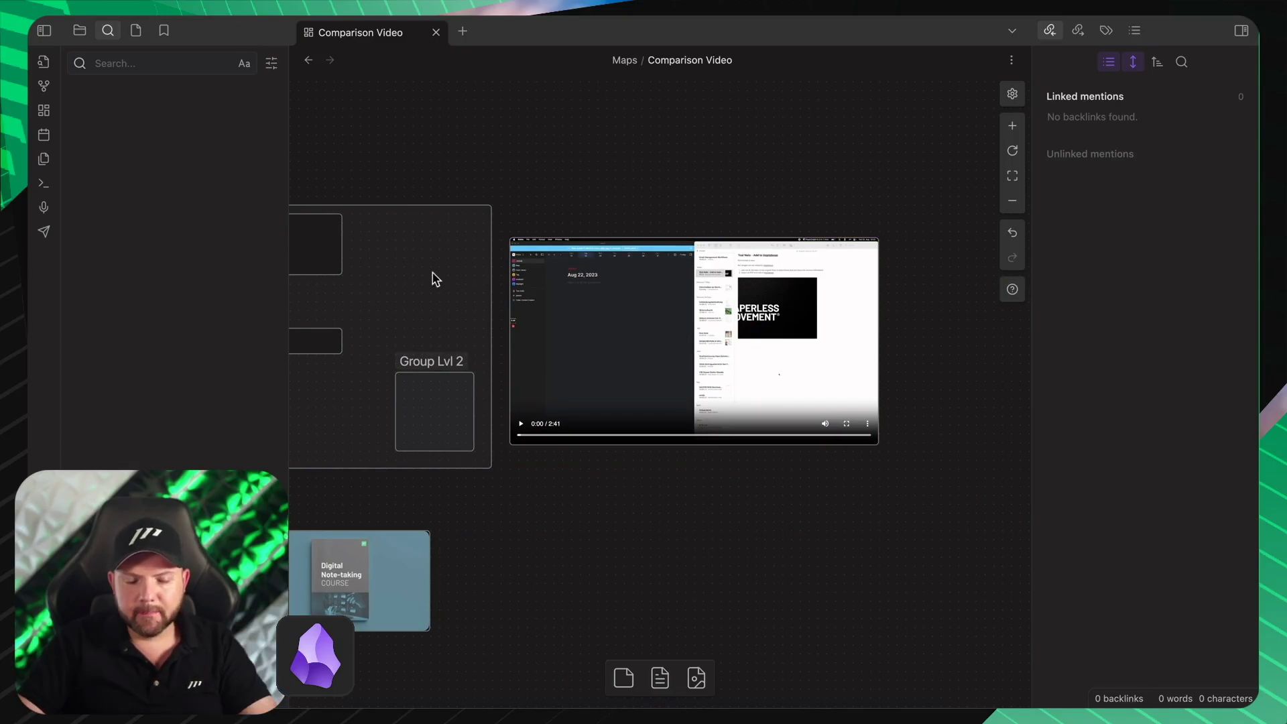
Step: Hide both sidebars, paste the copied YouTube link onto the canvas and position the embedded video below the first video
drag(554, 543, 514, 291)
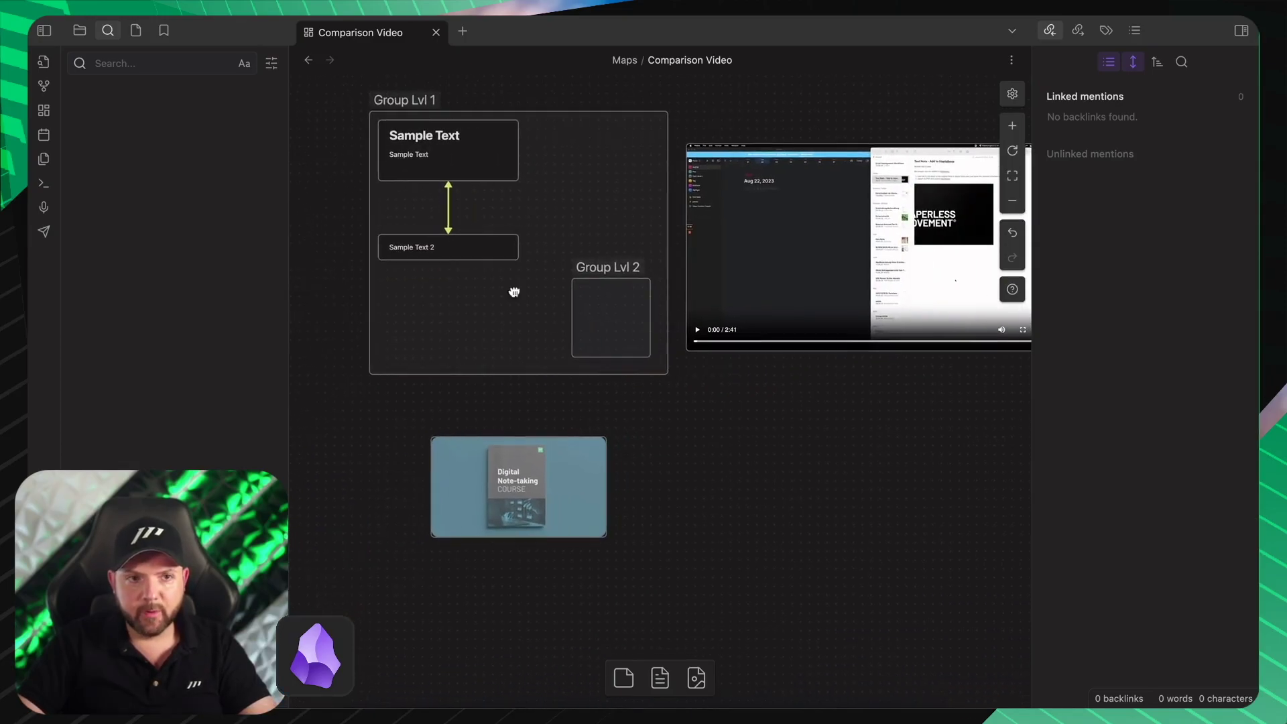
key(ctrl+backslash)
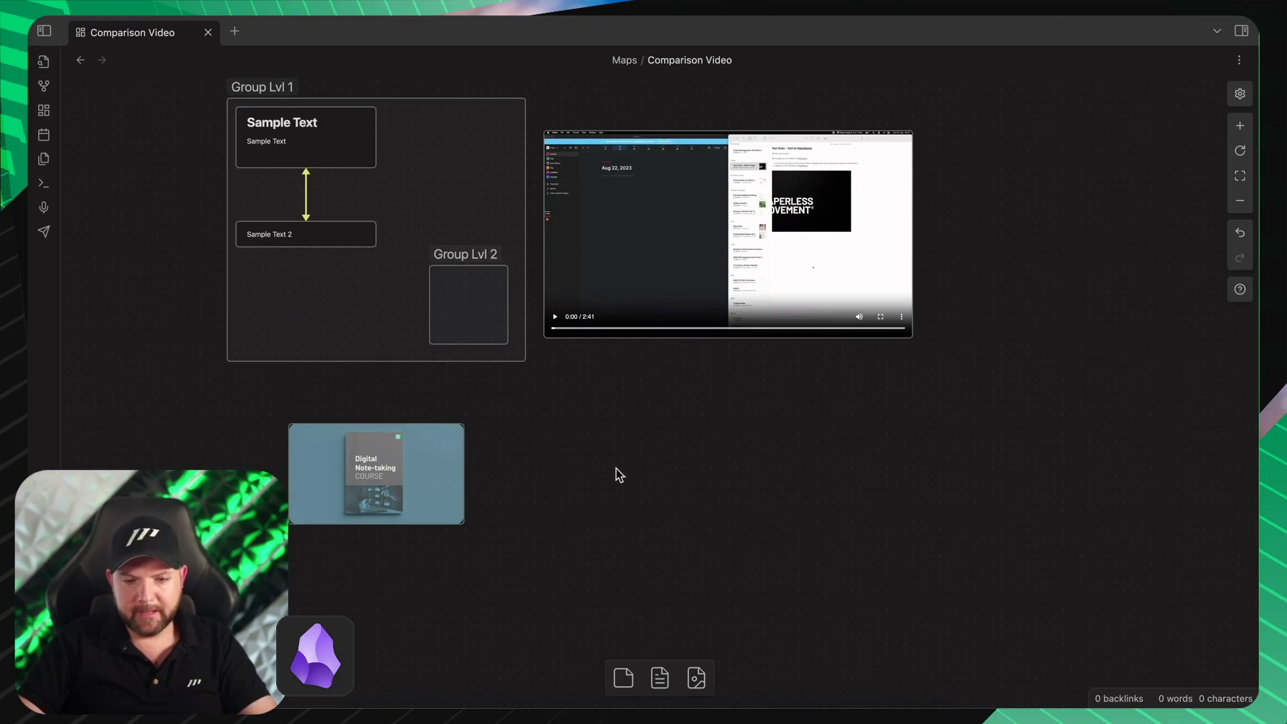
key(ctrl+v)
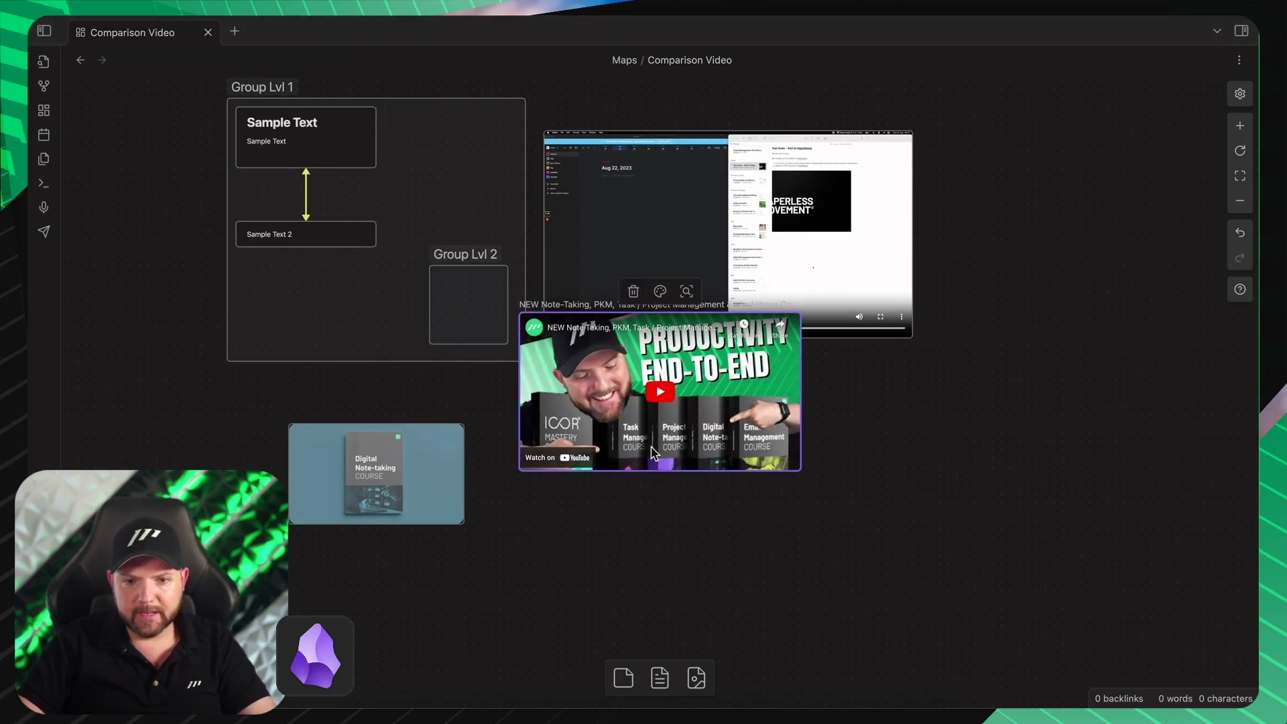
drag(715, 365, 739, 419)
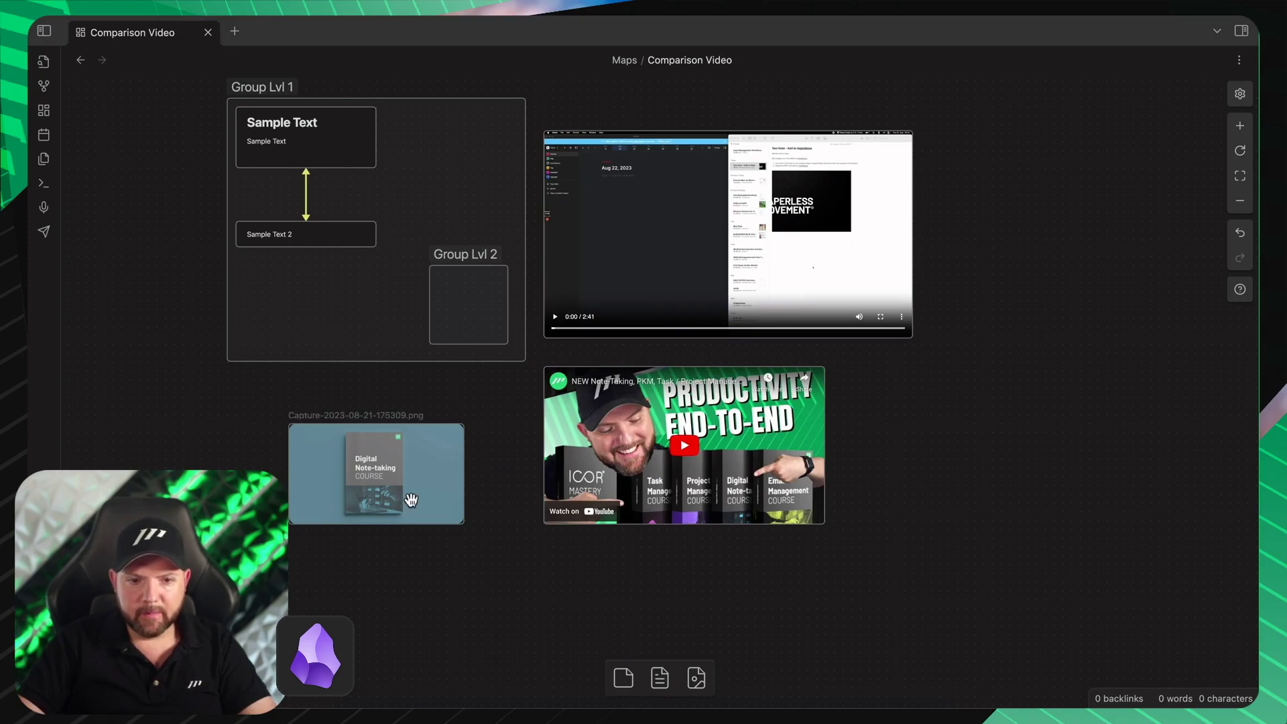
Step: Shift the Digital Note-taking Course image slightly and connect the YouTube video to it with an arrow
drag(412, 498, 465, 496)
click(556, 447)
drag(543, 445, 415, 481)
click(976, 453)
Step: Draw a connection from the right side of the YouTube video to empty canvas and add a new card at its end
click(822, 448)
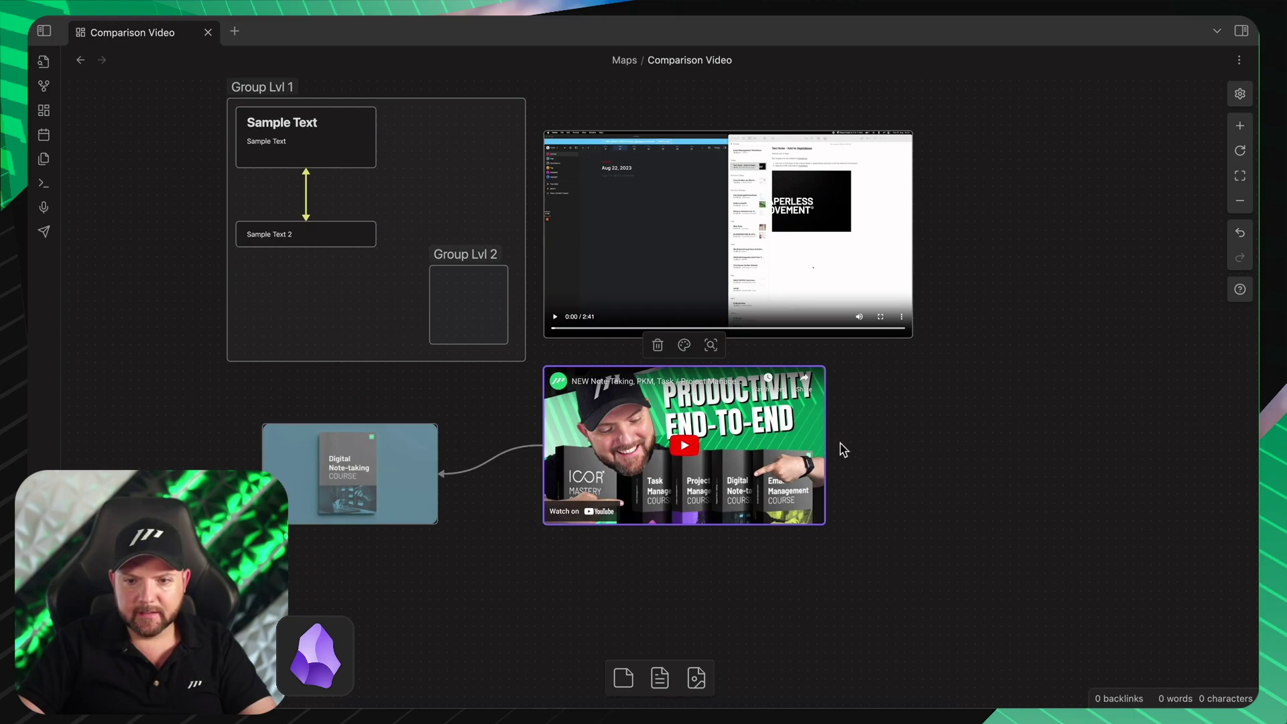
drag(829, 451, 949, 449)
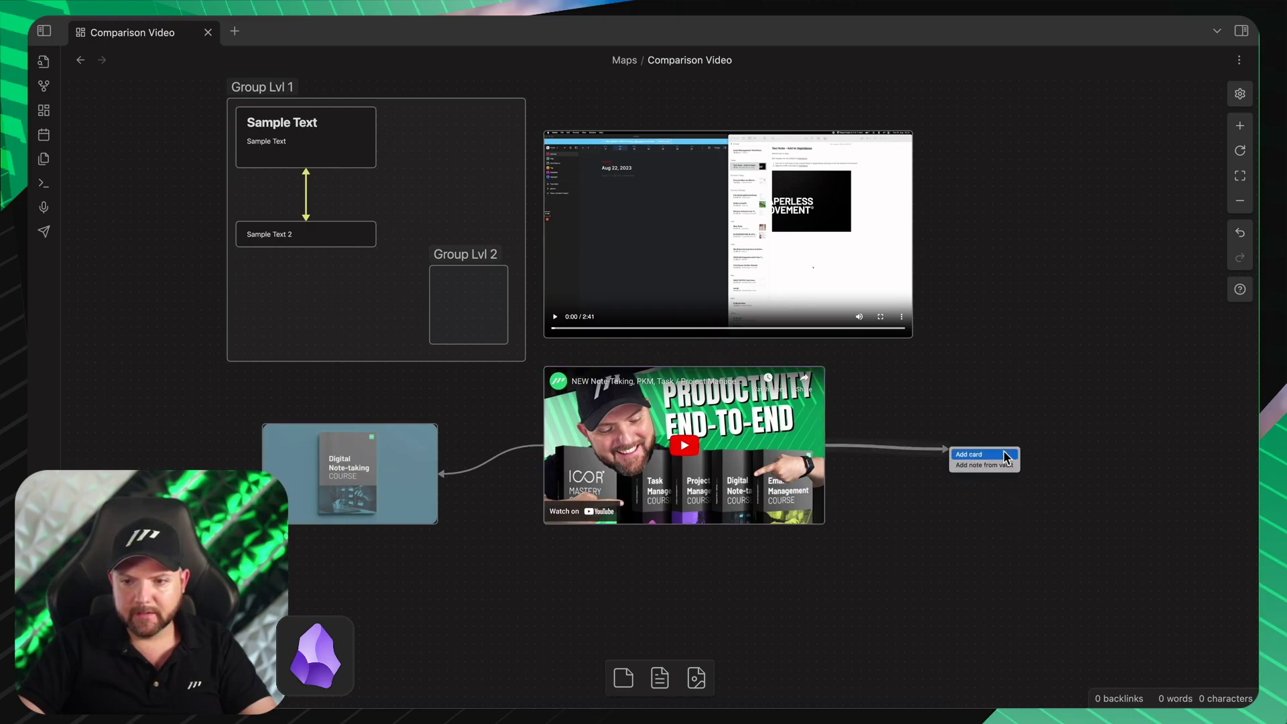
click(969, 454)
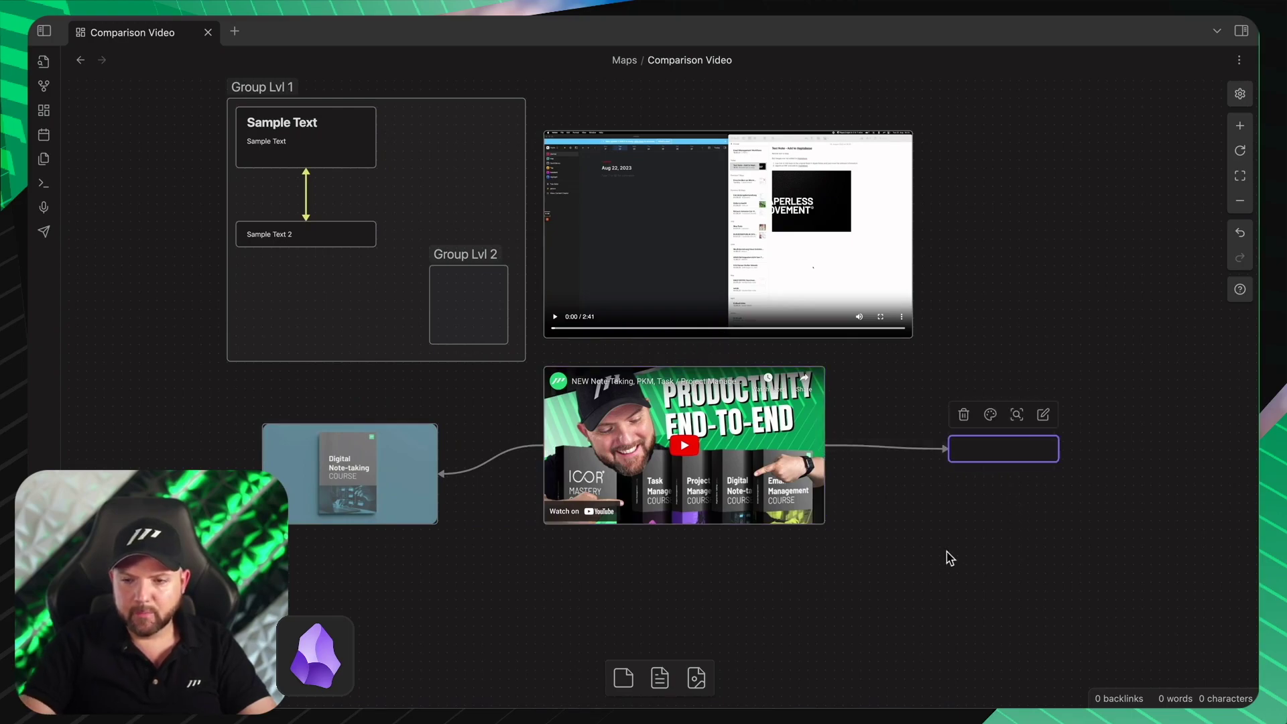
Step: Enter "wiopejfpew" as the new card's text and move the upper video up slightly, level with Group Lvl 1
text(wiopejfpew)
click(946, 555)
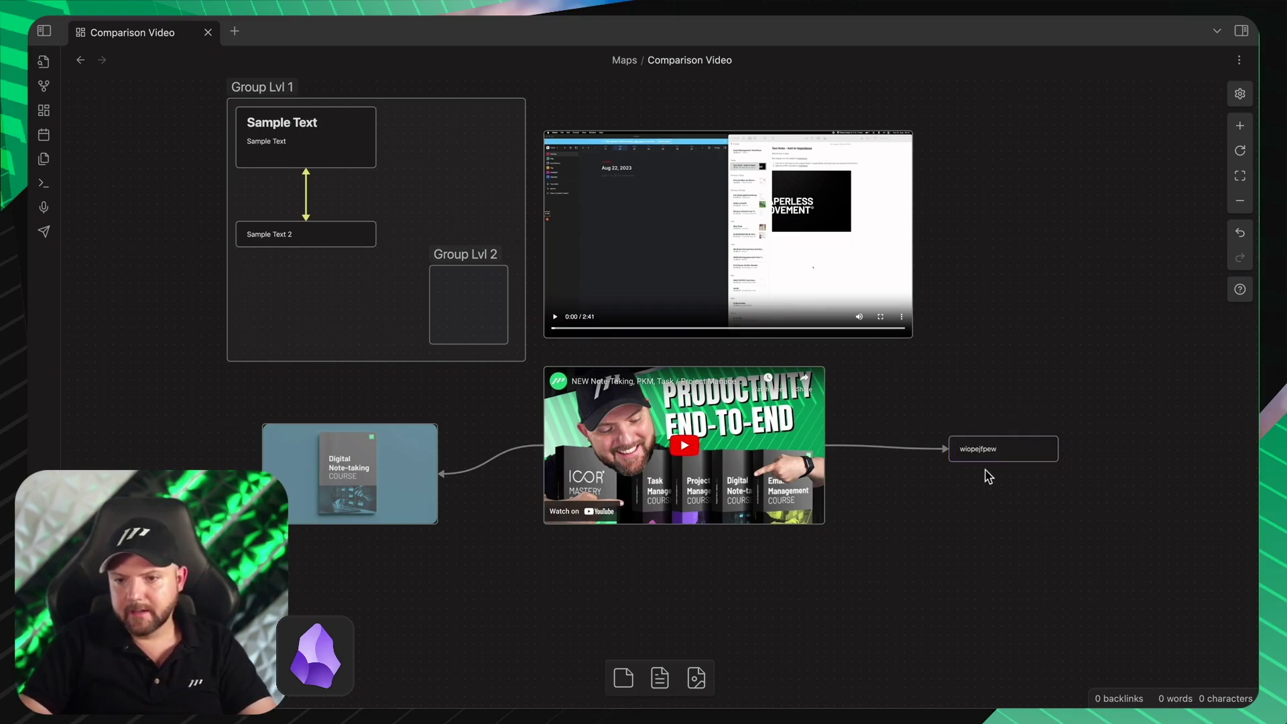
right_click(1001, 448)
key(Escape)
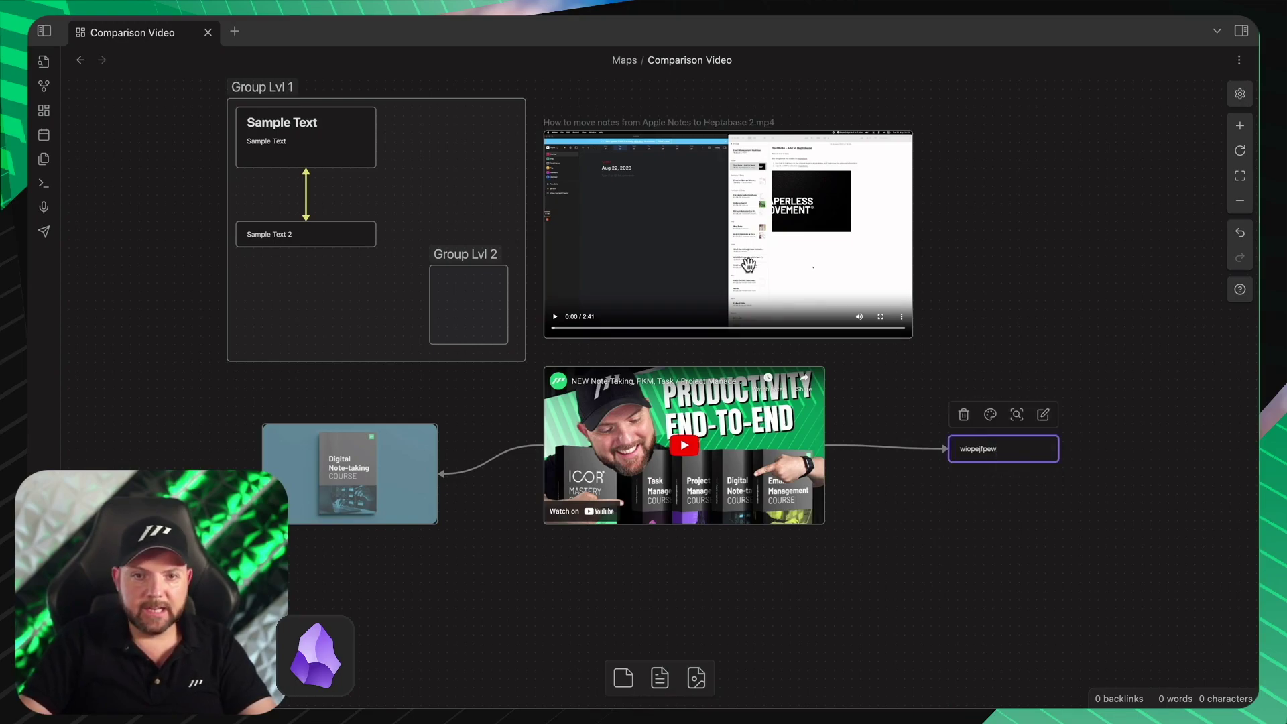
drag(742, 265, 745, 232)
Step: Add the downloaded Network_Paperless_Movement members spreadsheet to the canvas, shrink it to a slim card and position it beside the upper video
mouse_move(817, 700)
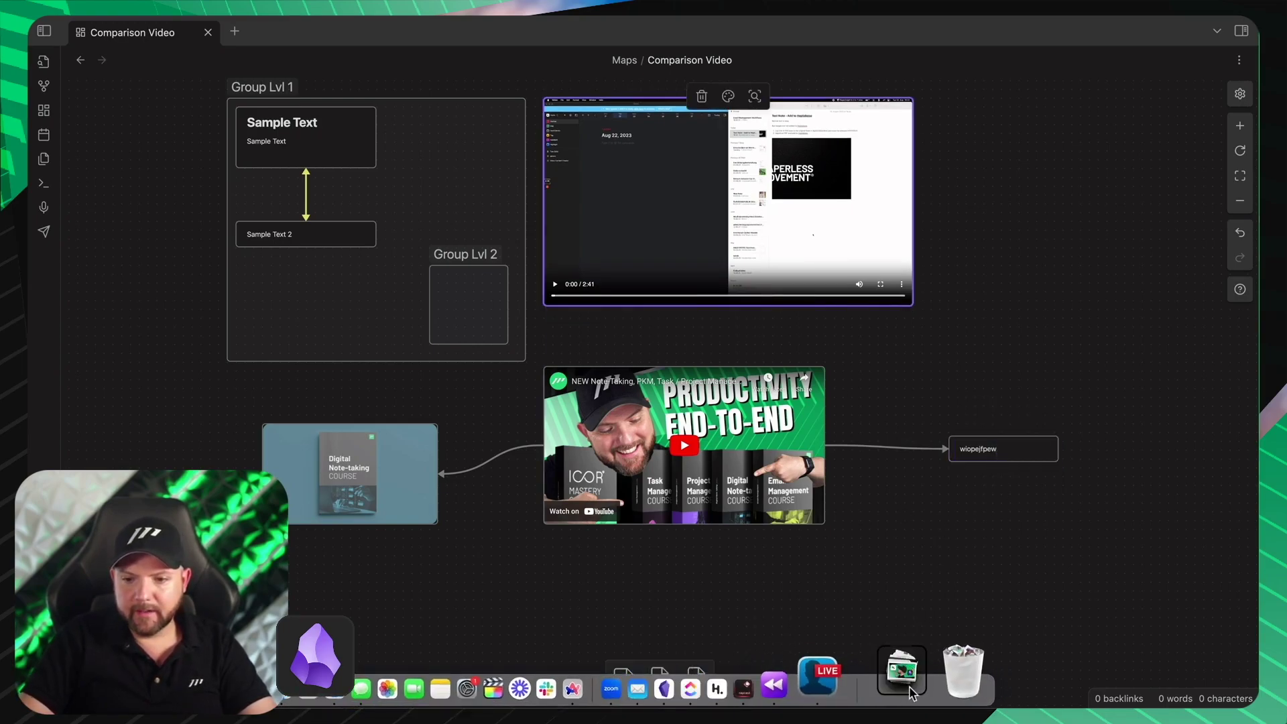
click(899, 674)
drag(919, 590, 1166, 400)
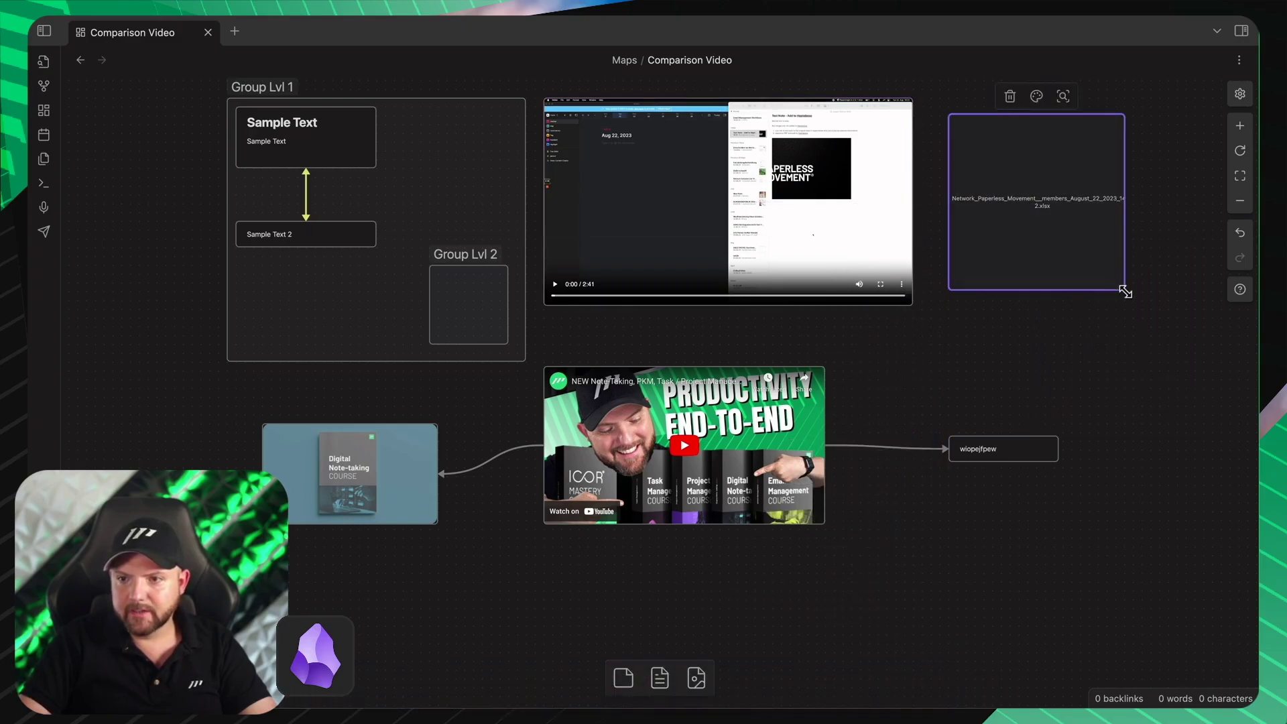
drag(1123, 287, 1126, 109)
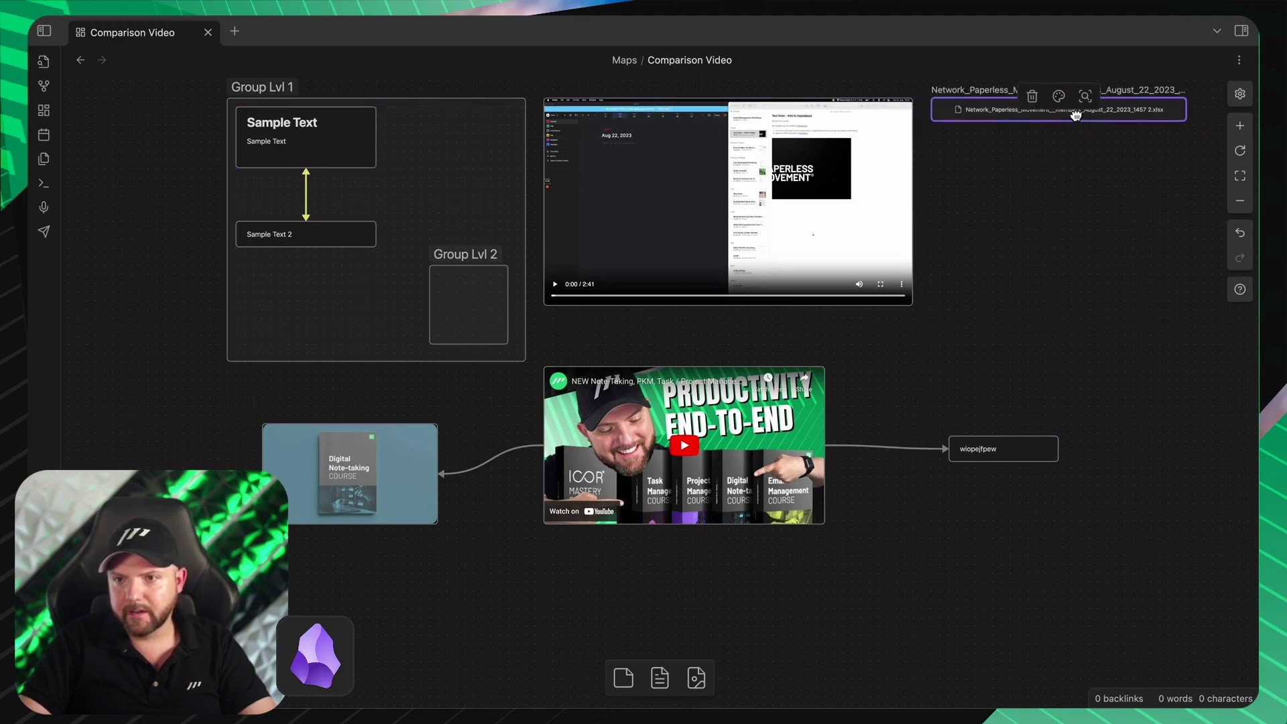
key(shift+2)
key(Escape)
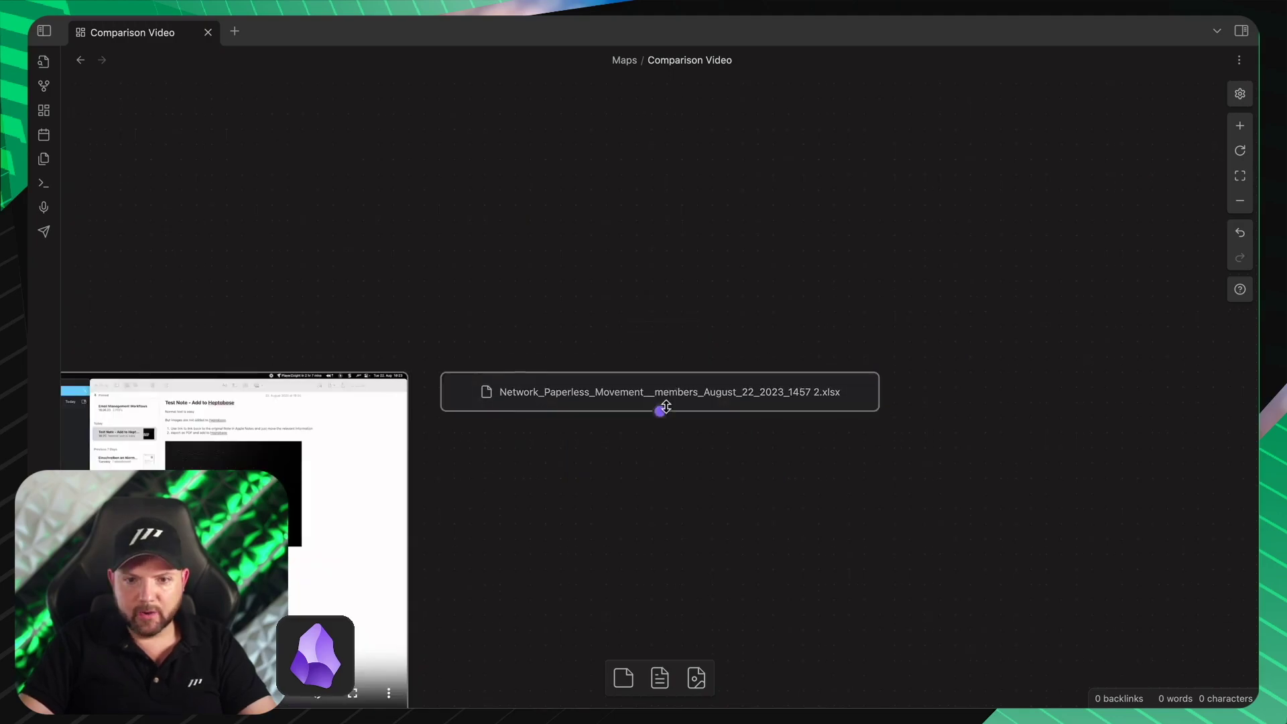
scroll(643, 567, down, 5)
Step: Lower the YouTube video and the wiopejfpew card so both line up with the course image and their arrows run straight
drag(645, 568, 885, 379)
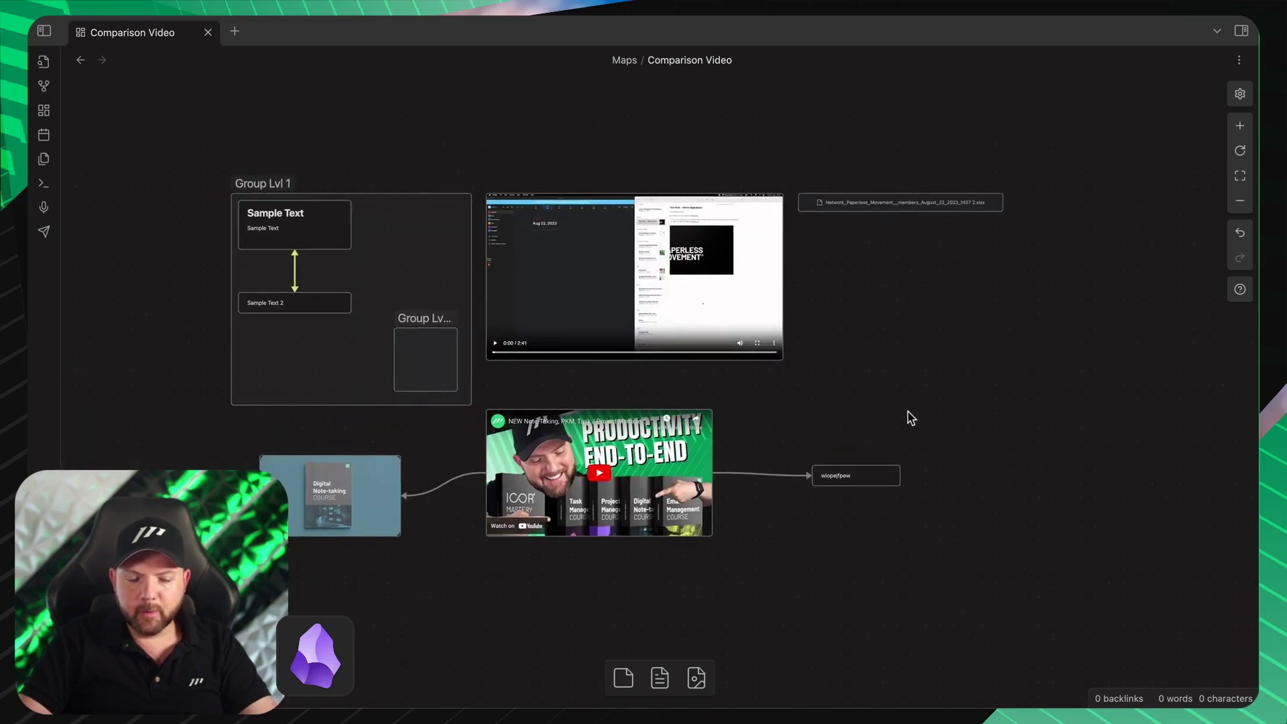
drag(624, 470, 625, 478)
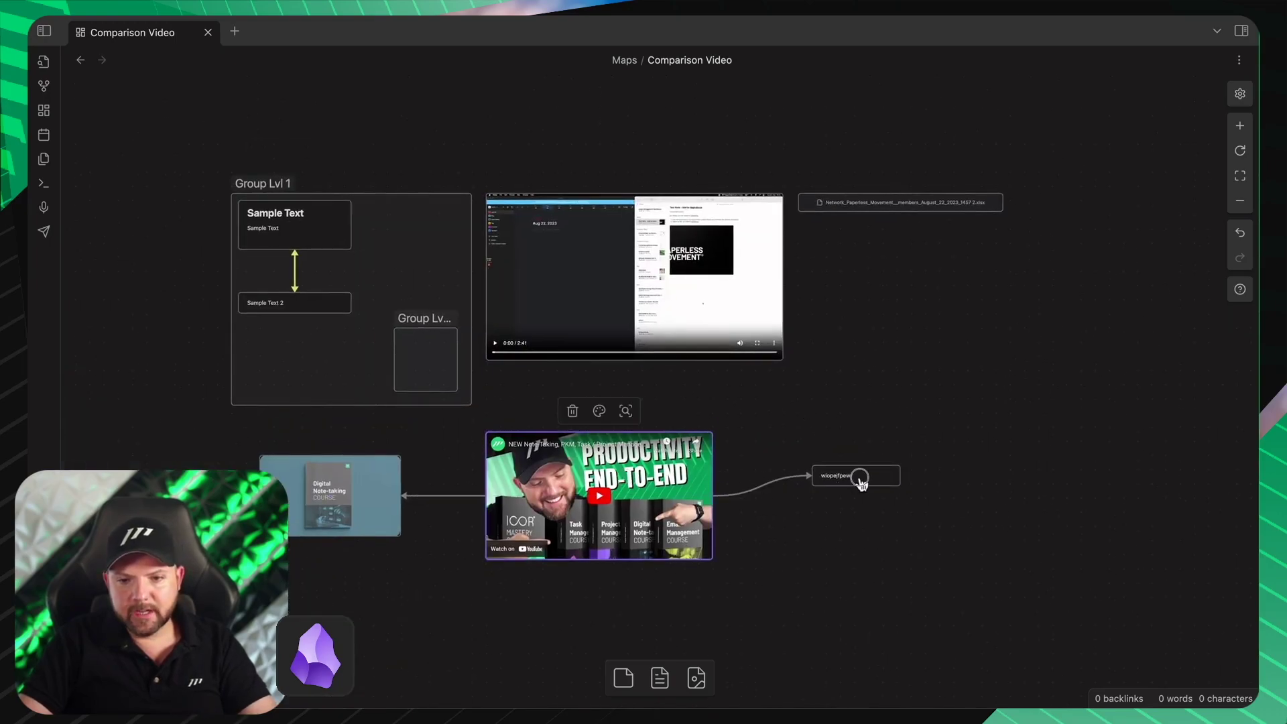
drag(858, 478, 859, 495)
click(976, 454)
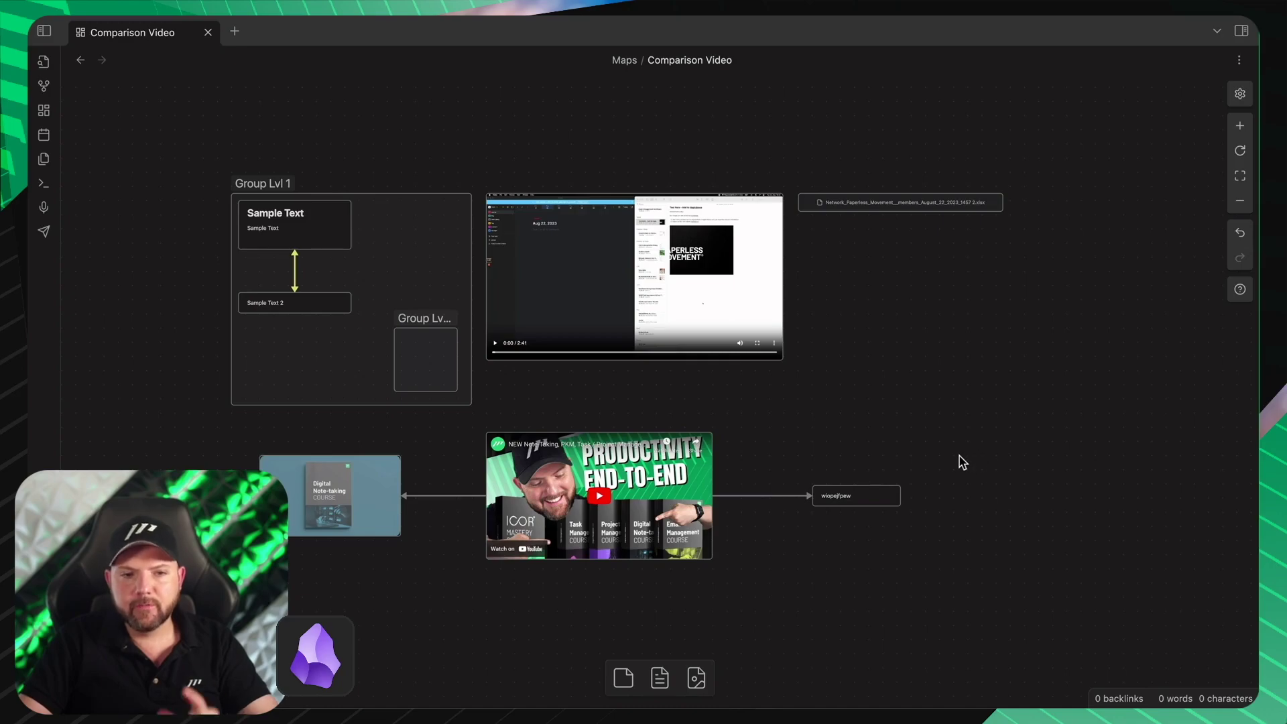
Step: Add the MagicSlides_DIGITAL NOTE-TAKING_4 PDF to the canvas beneath the spreadsheet card and enlarge its preview
click(926, 694)
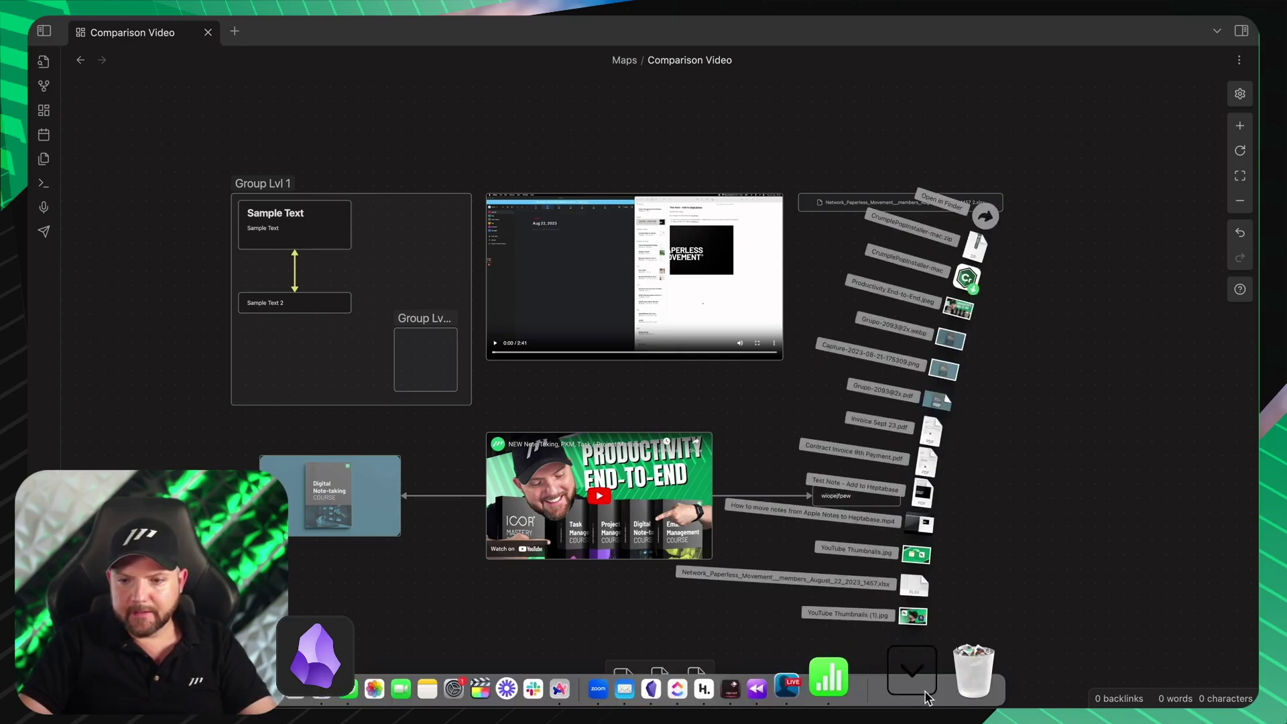
click(925, 694)
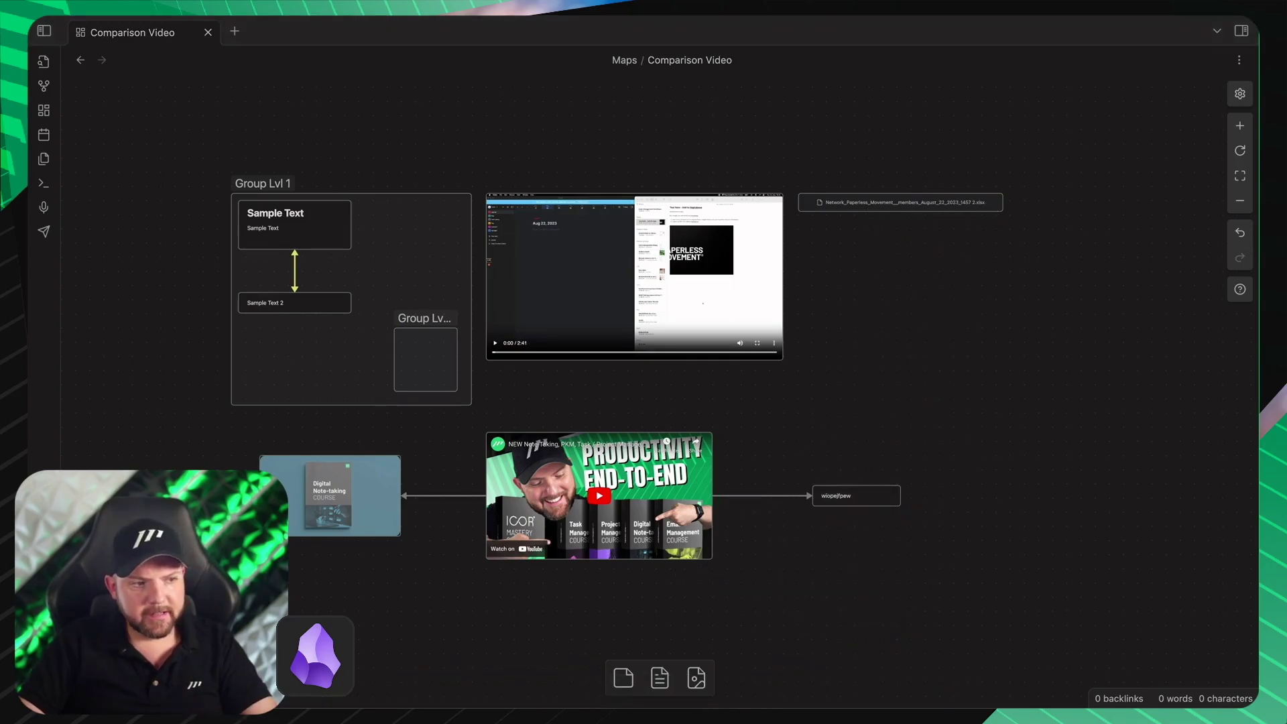
drag(33, 705, 873, 333)
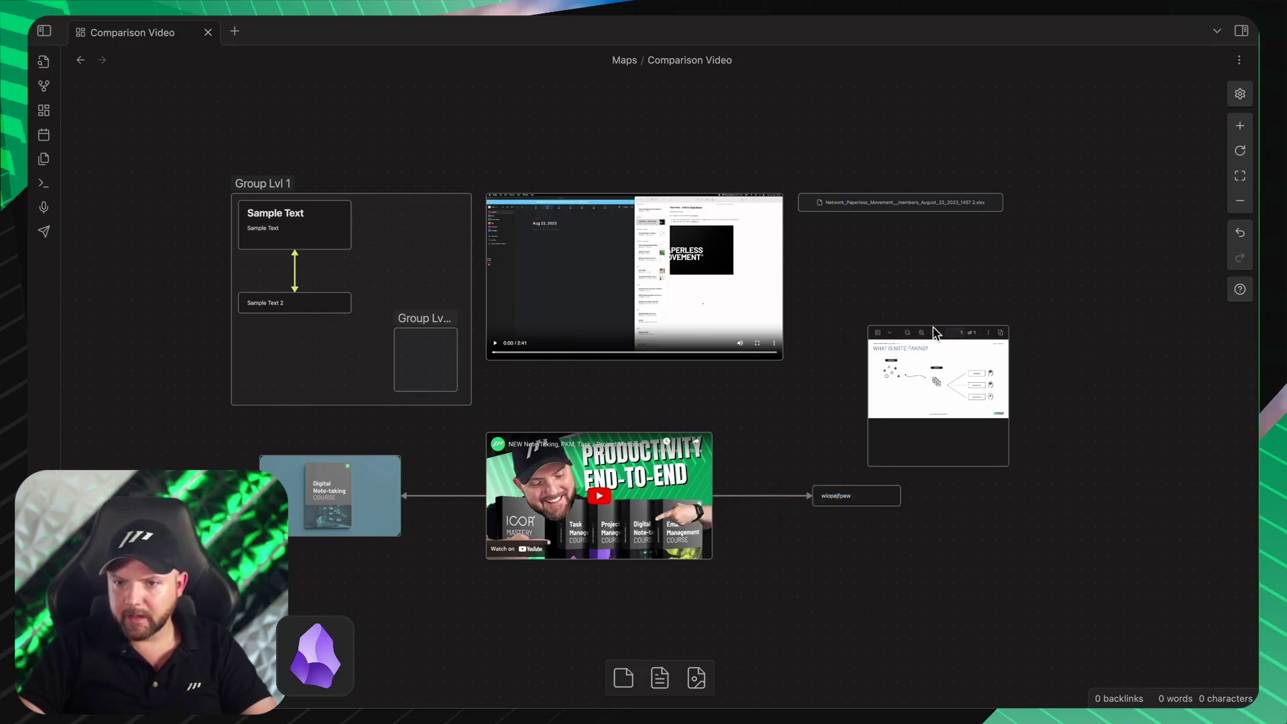
drag(985, 328, 979, 278)
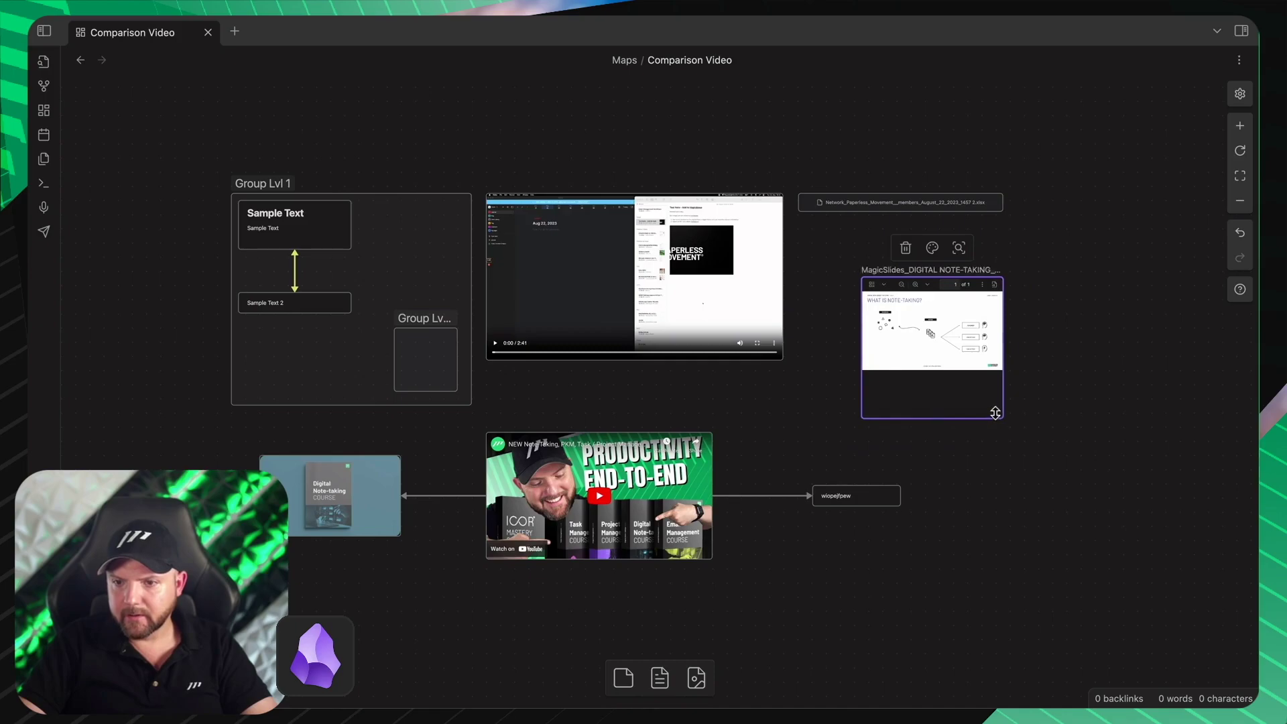
drag(995, 412, 946, 445)
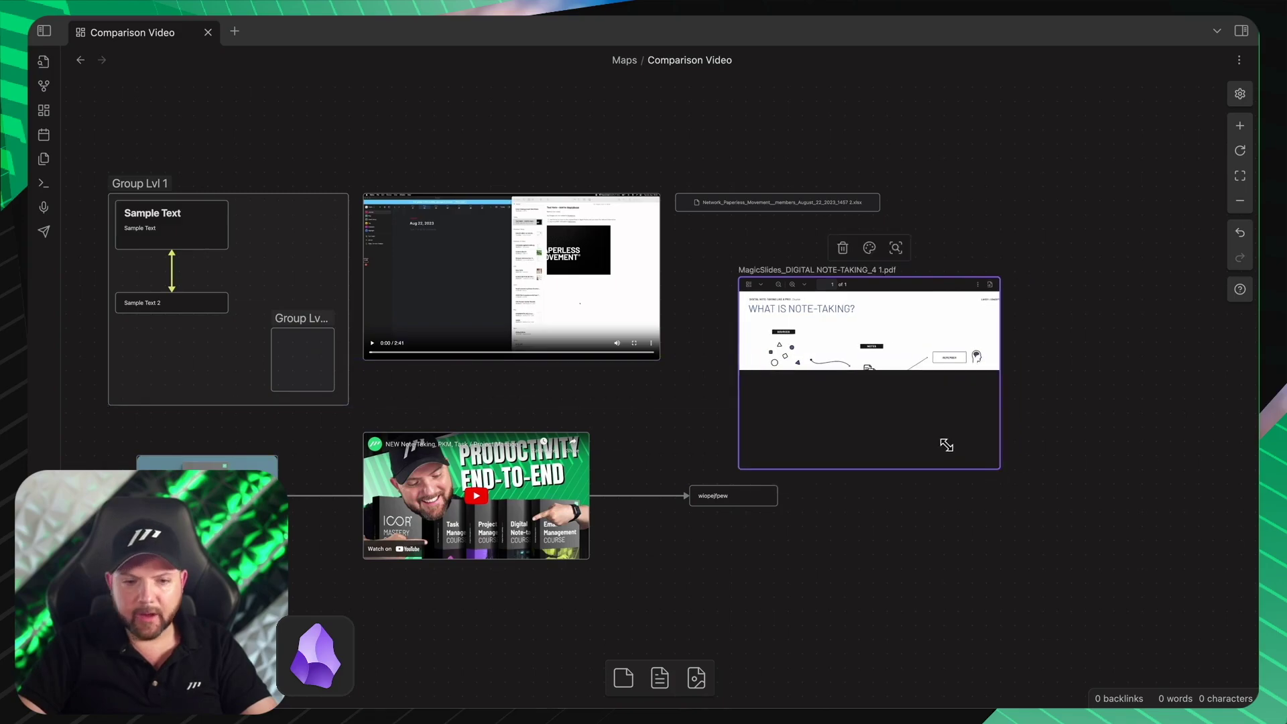
Step: Switch to Heptabase and place the MagicSlides_DIGITAL NOTE-TAKING_4 PDF on the whiteboard below Section 1
key(super+Tab)
key(super+Tab)
key(super+Tab)
key(super+Tab)
key(super+Tab)
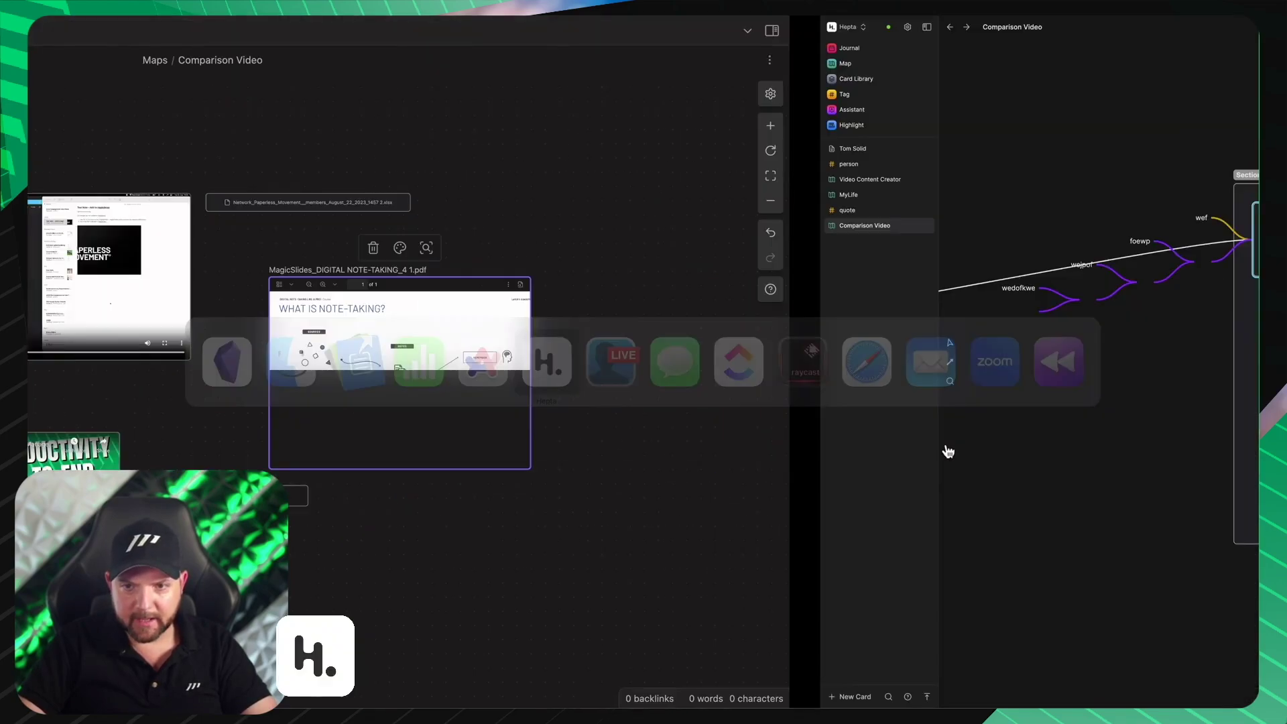
drag(713, 603, 636, 303)
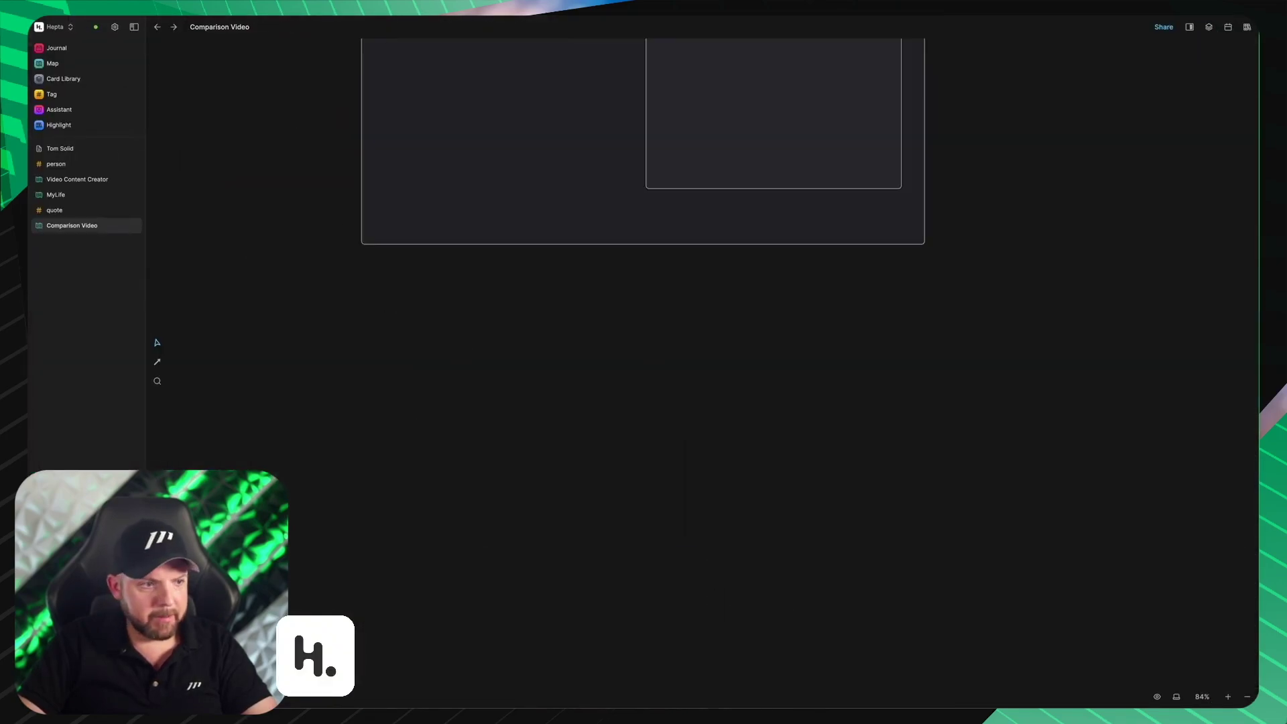
key(super+v)
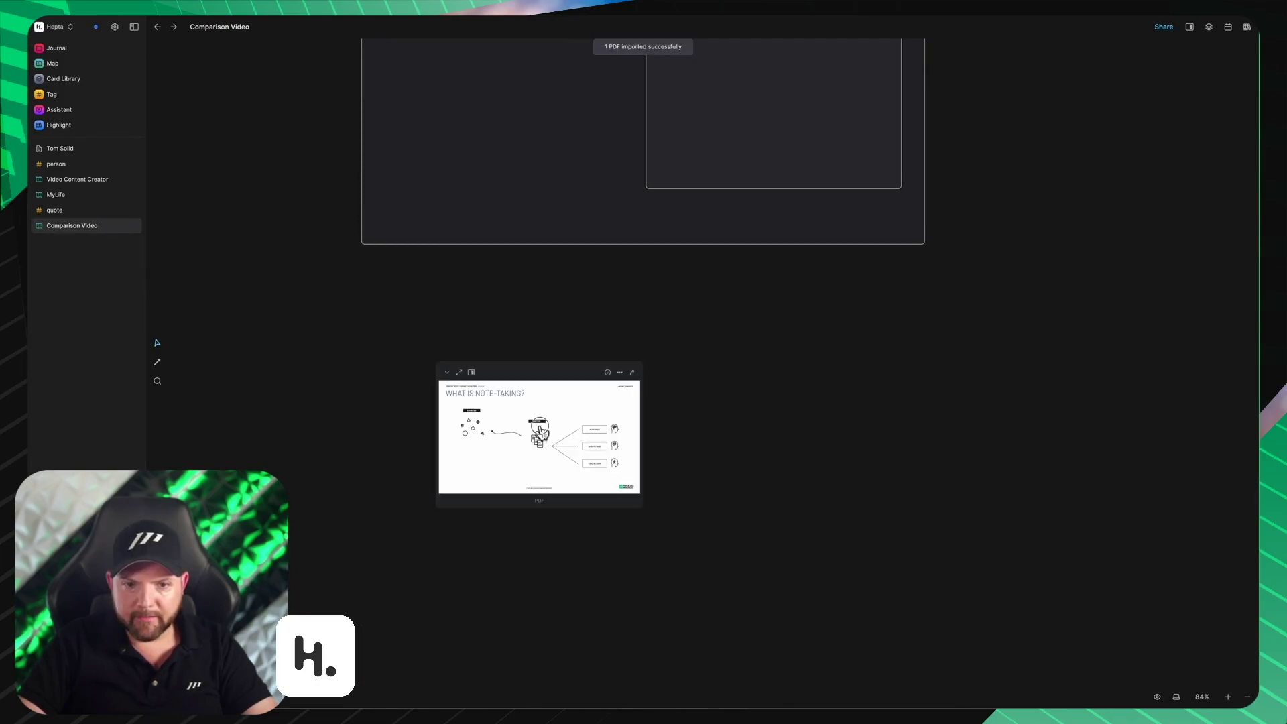
drag(539, 431, 597, 428)
Step: Open the PDF, highlight its title "WHAT IS NOTE-TAKING?" and place that highlight on the whiteboard as a card, closing the PDF
double_click(597, 429)
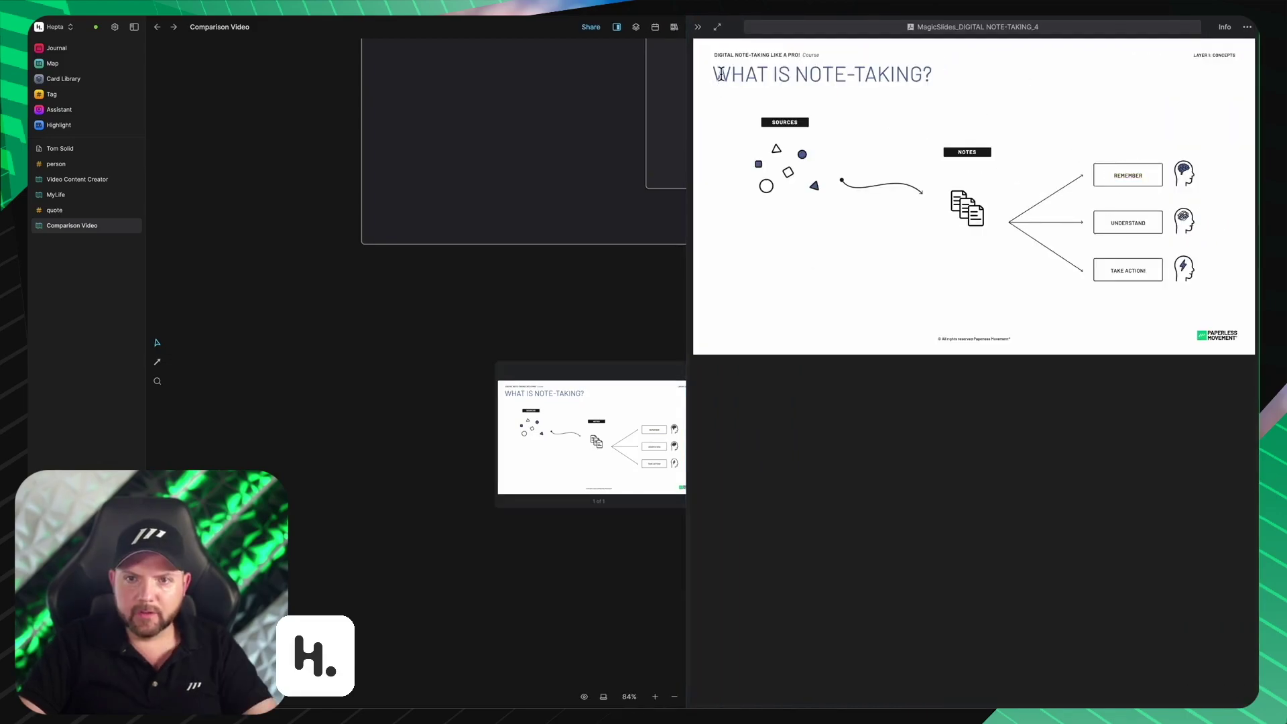
drag(714, 73, 965, 77)
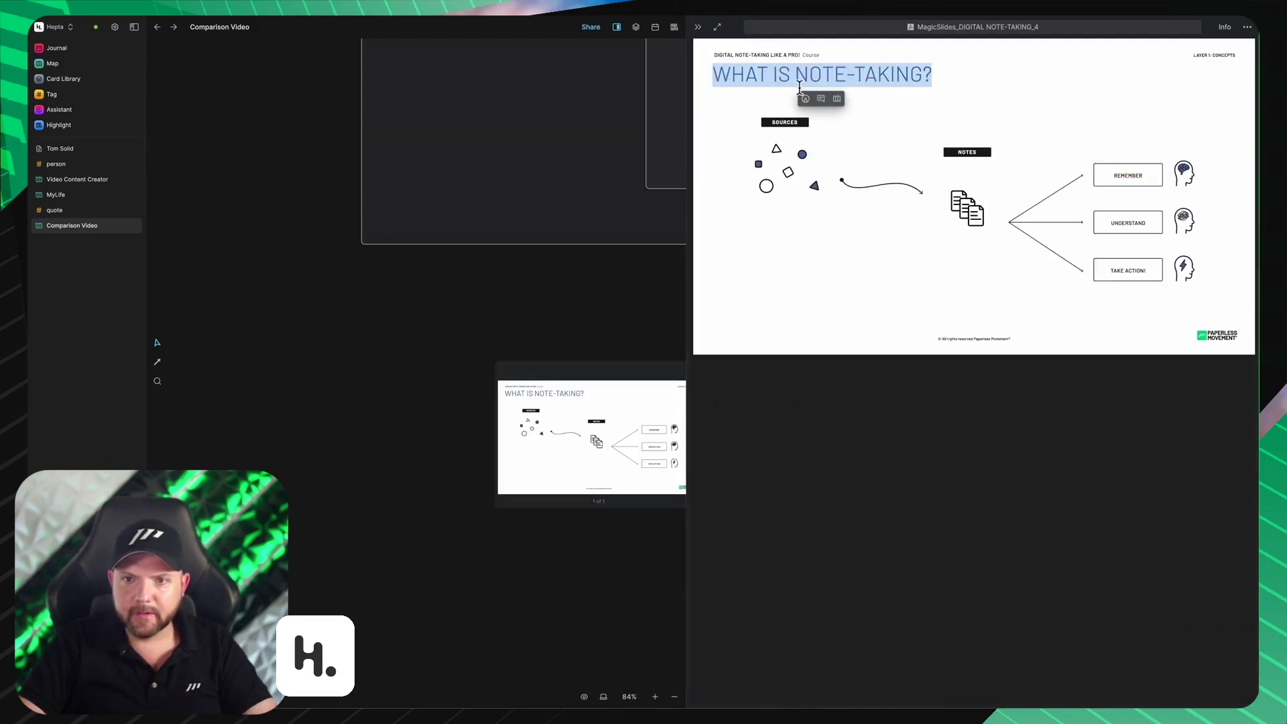
click(806, 100)
drag(794, 79, 431, 299)
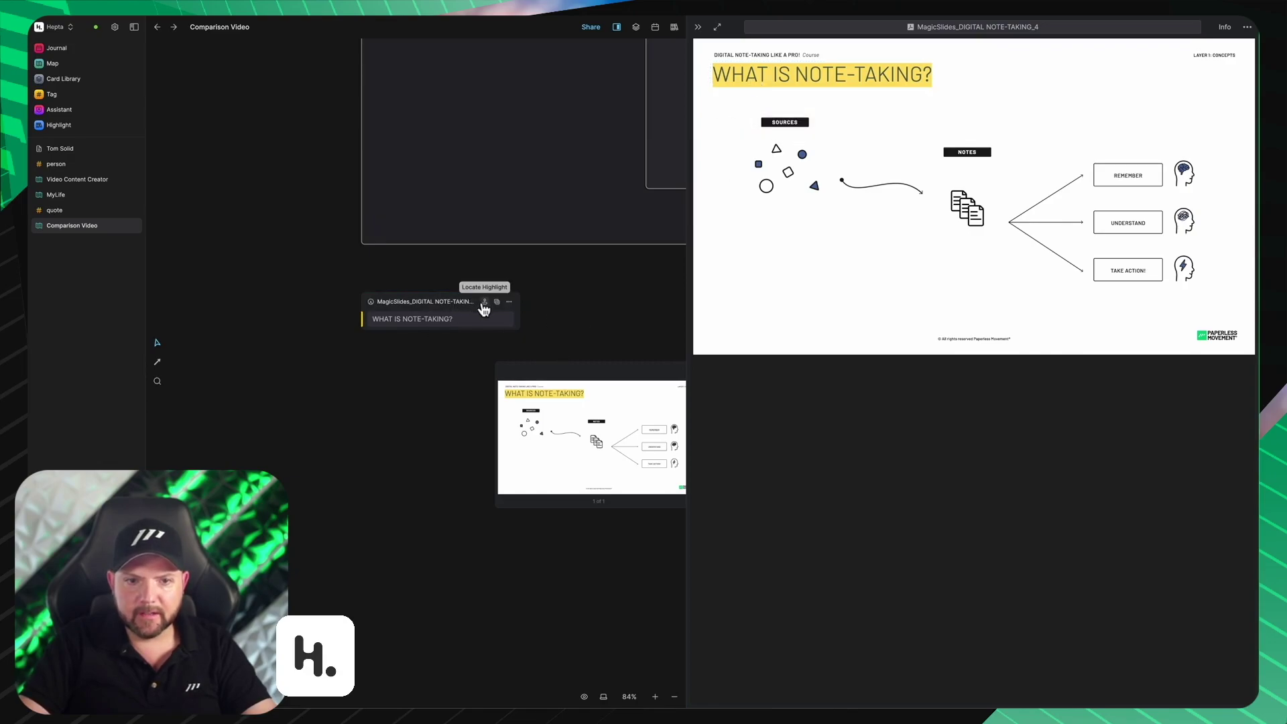
click(699, 27)
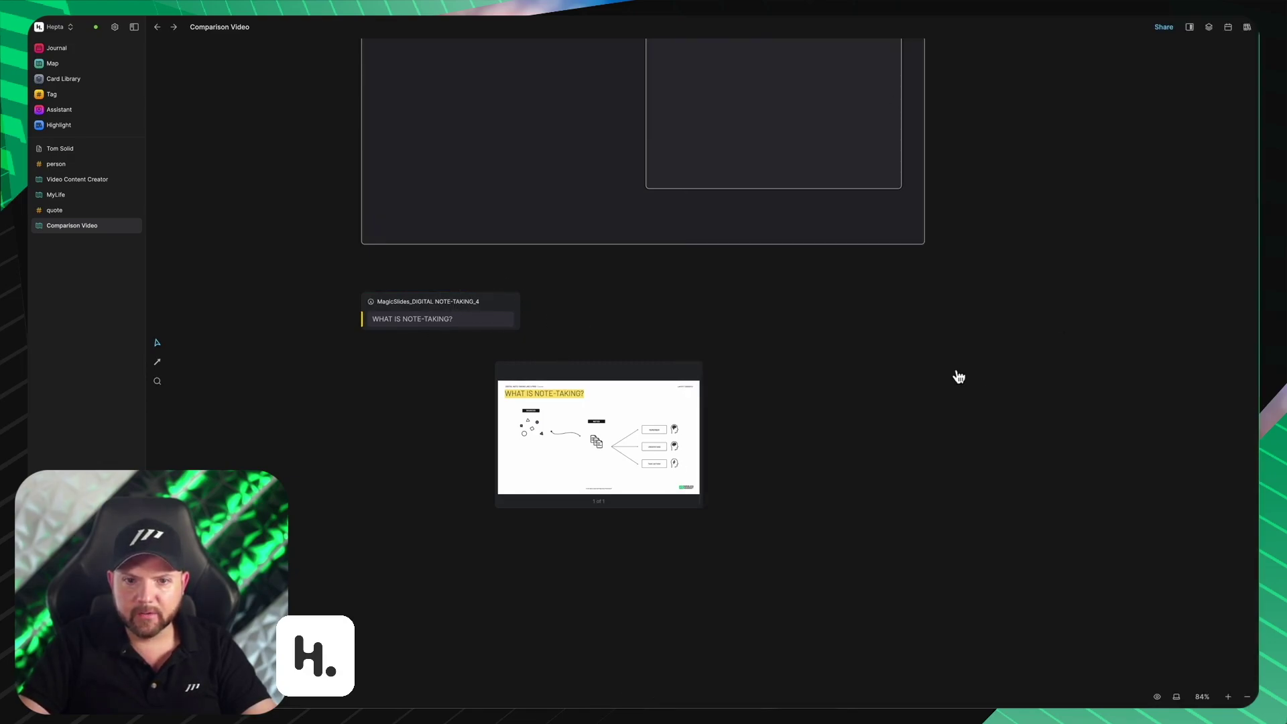
Step: Locate the highlight in its source PDF from the highlight card and close the PDF again
click(487, 302)
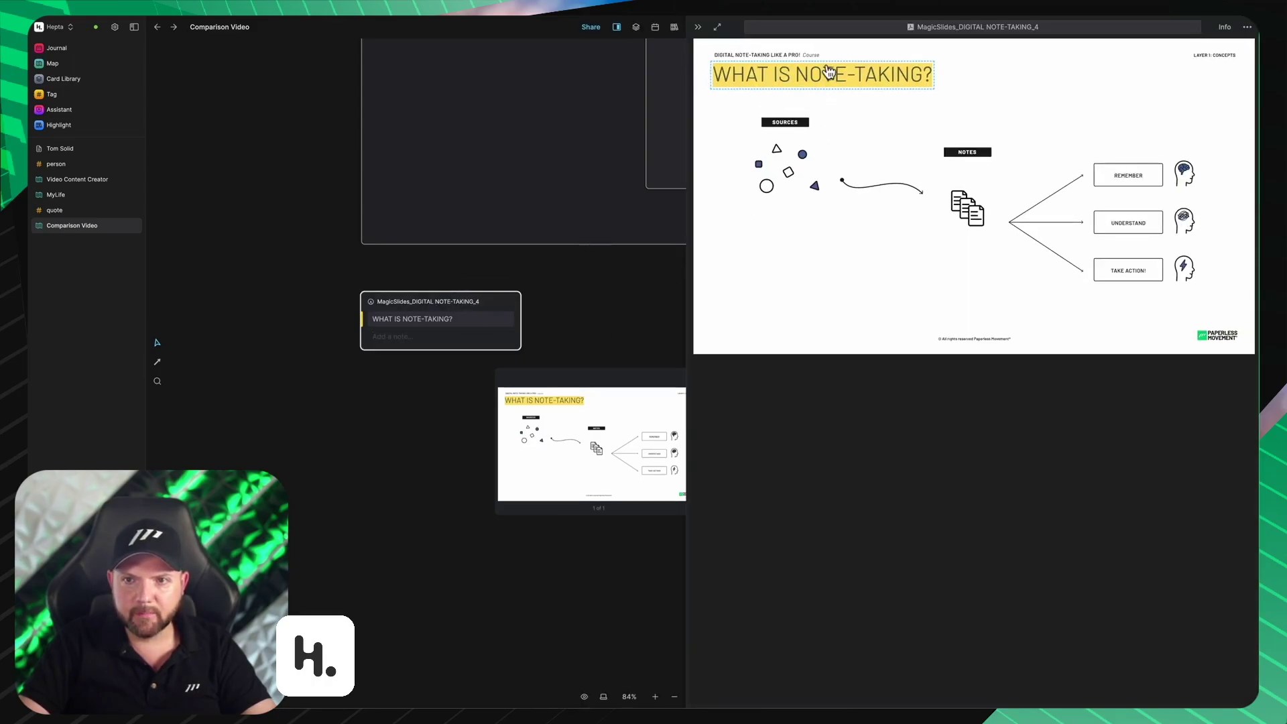
click(697, 28)
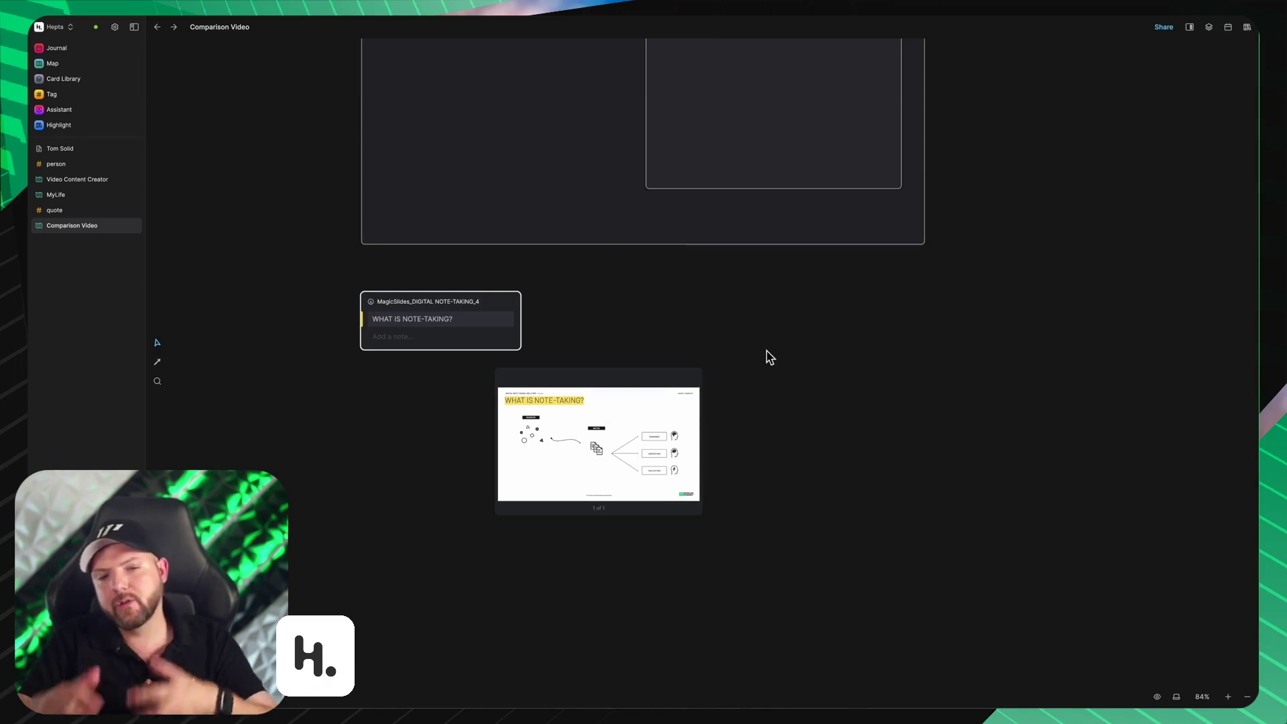
click(772, 377)
Step: Draw an arrow from the highlight card to the PDF card moved beneath it, and remove the PDF card from the whiteboard
drag(626, 373, 501, 392)
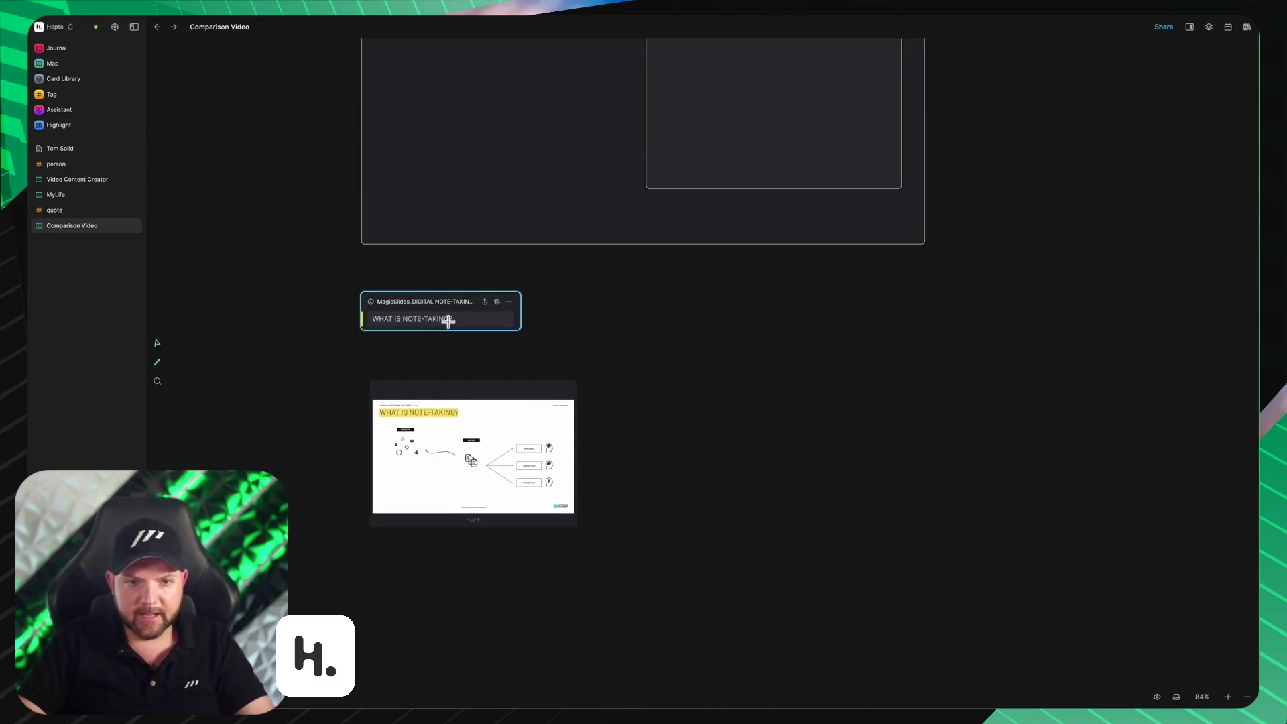
drag(445, 322, 458, 402)
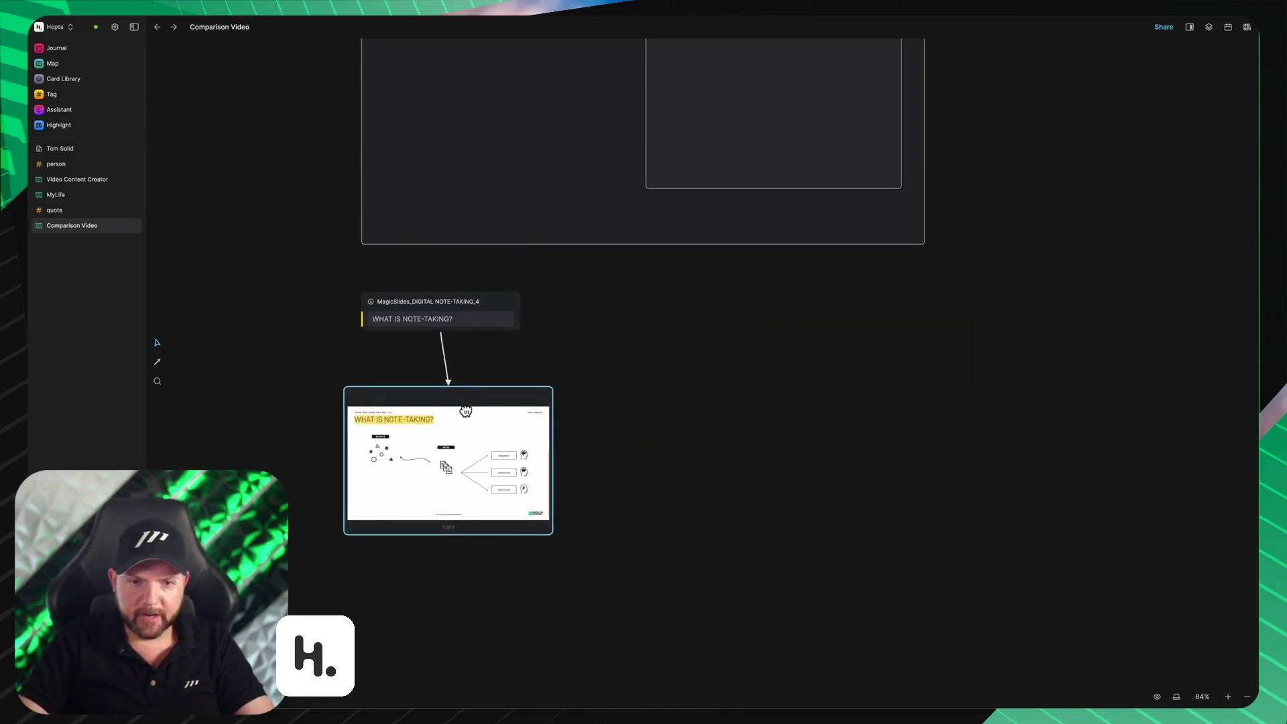
key(Delete)
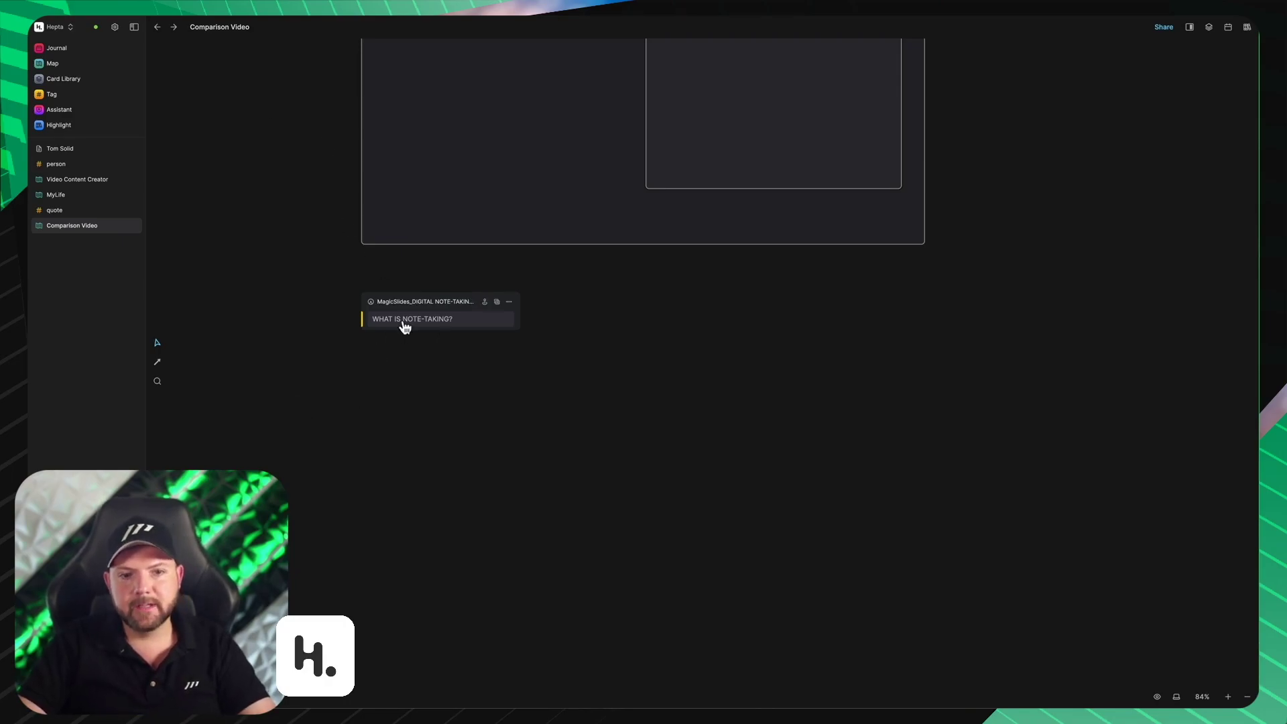
Step: Check the highlight's source PDF from its card and move the card up closer to Section 1
scroll(405, 326, up, 3)
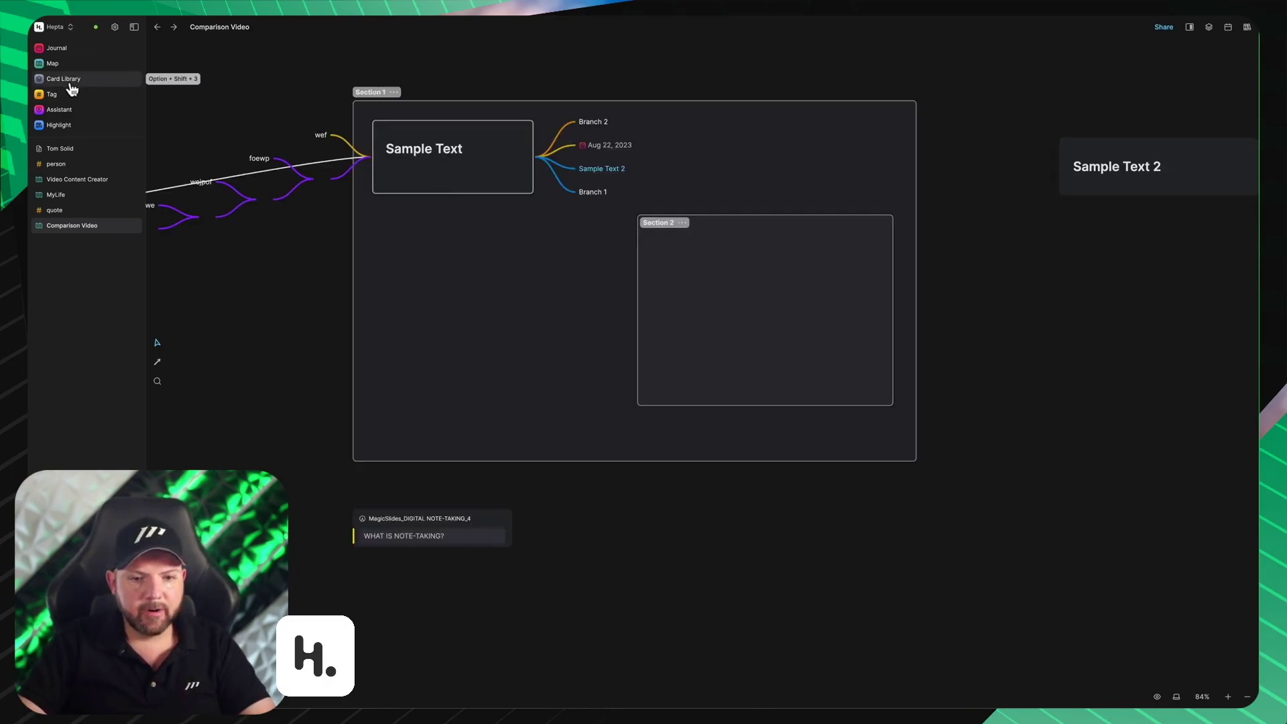
click(474, 519)
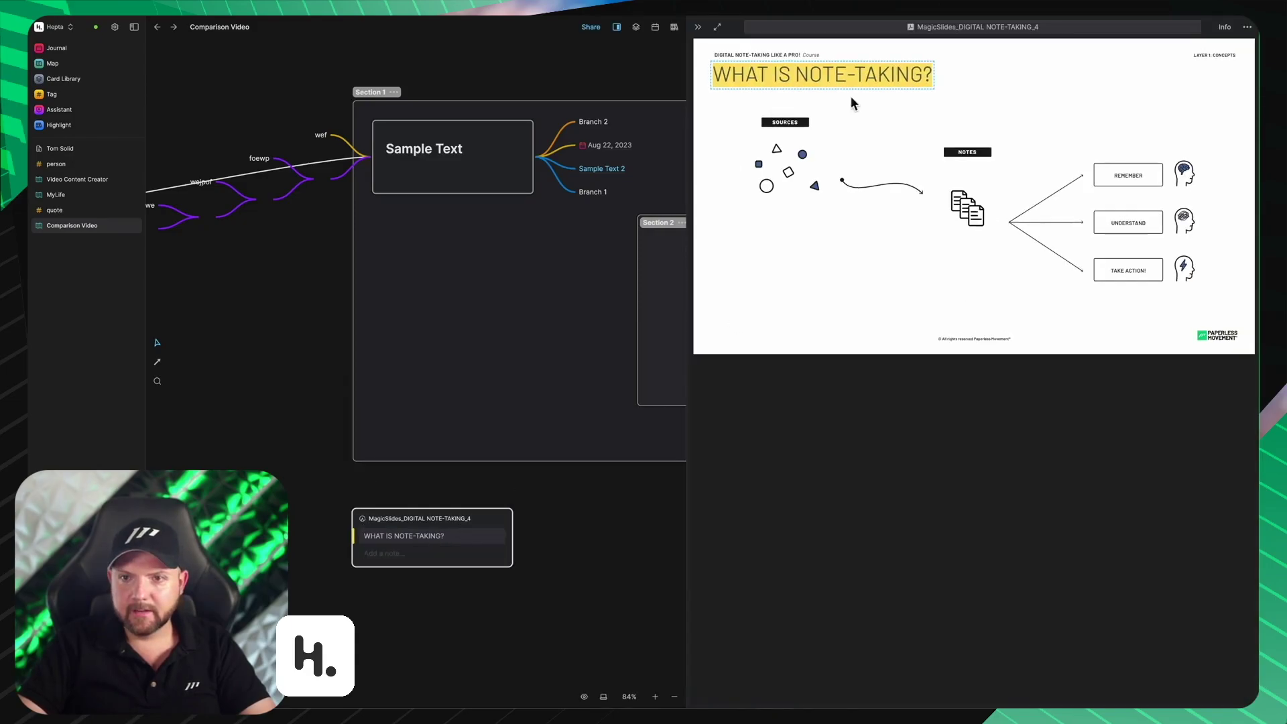
click(697, 26)
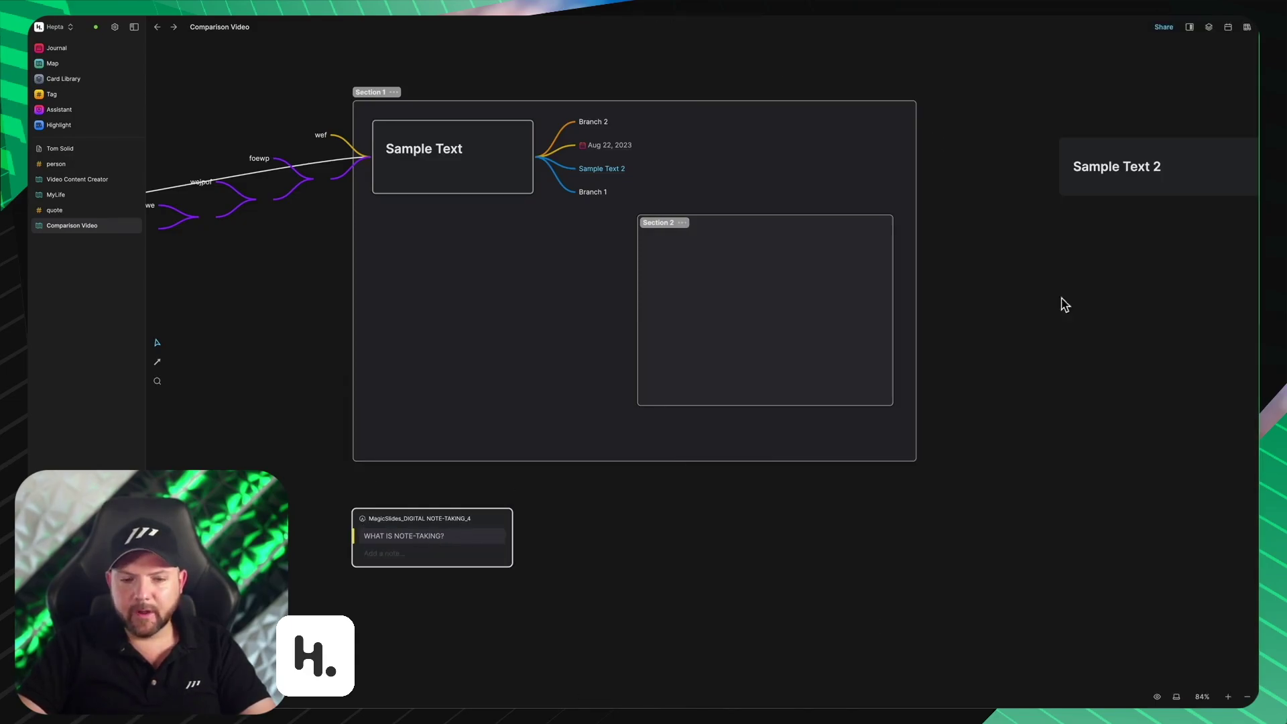
mouse_move(433, 516)
mouse_down()
mouse_move(1013, 336)
mouse_move(557, 489)
mouse_move(424, 498)
mouse_up()
click(663, 533)
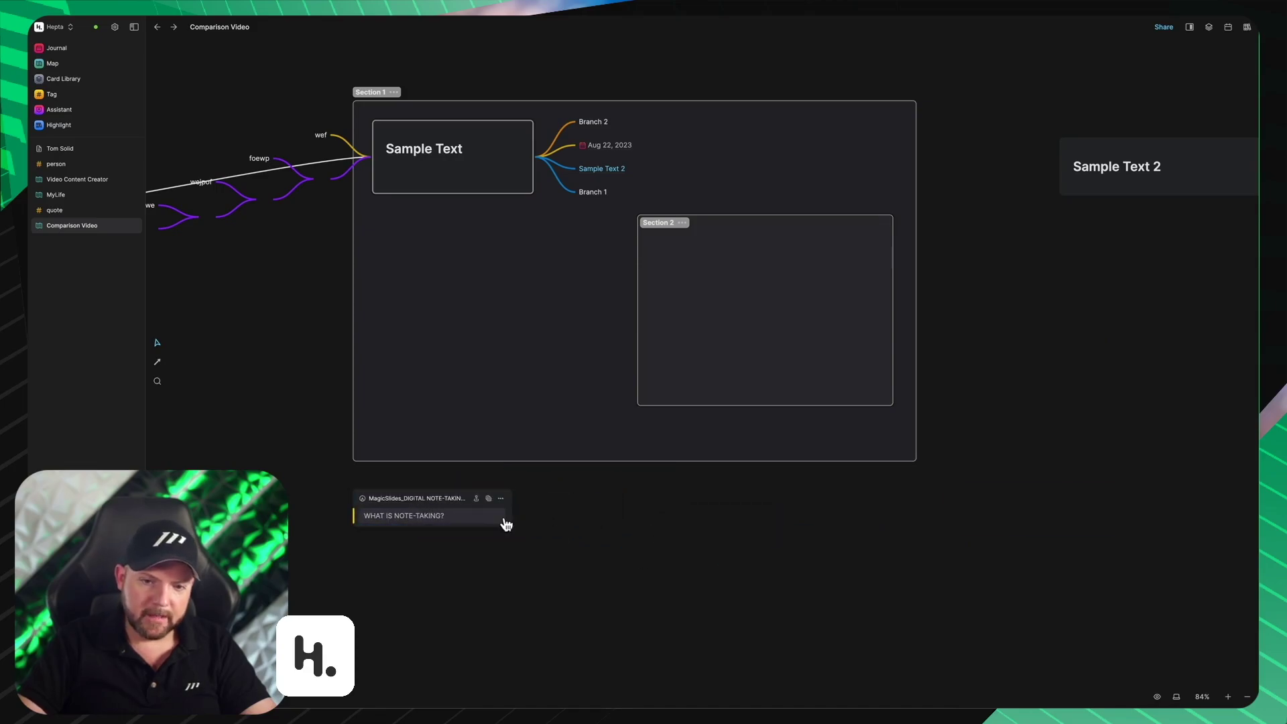
Step: Try to add a downloaded file directly onto the empty whiteboard area below Section 1
mouse_move(710, 707)
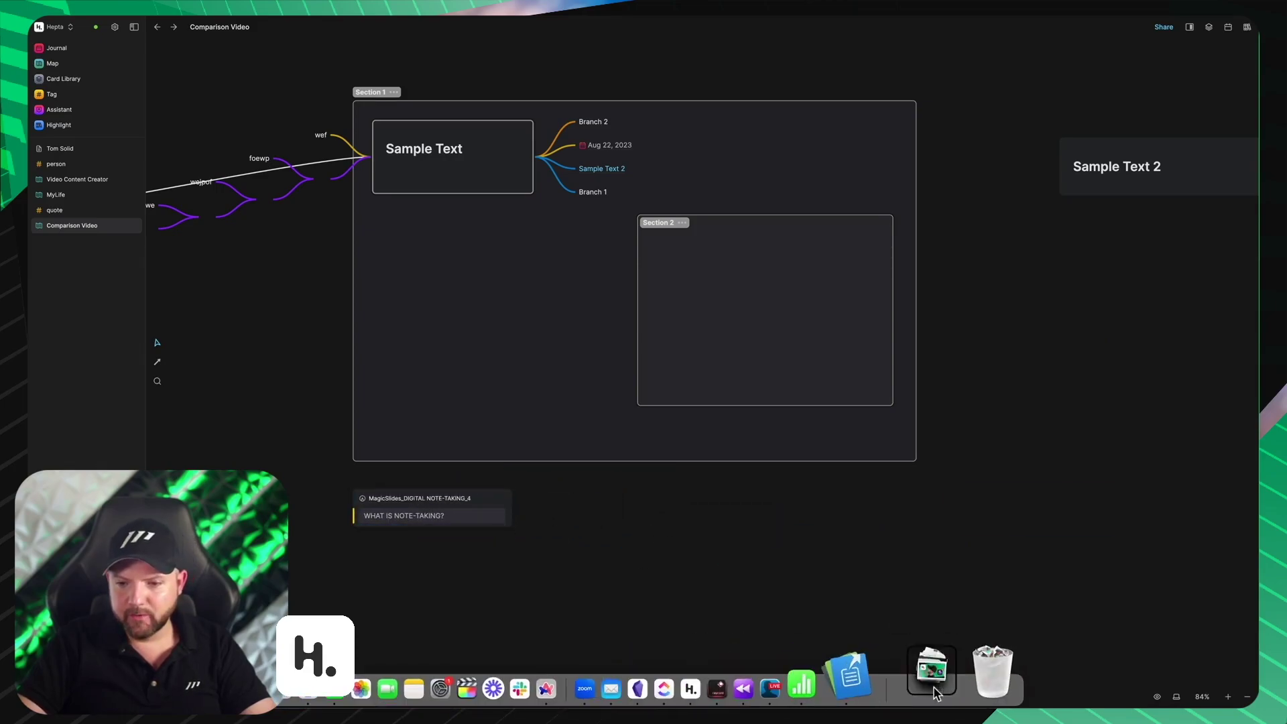
click(932, 688)
drag(1008, 311, 818, 574)
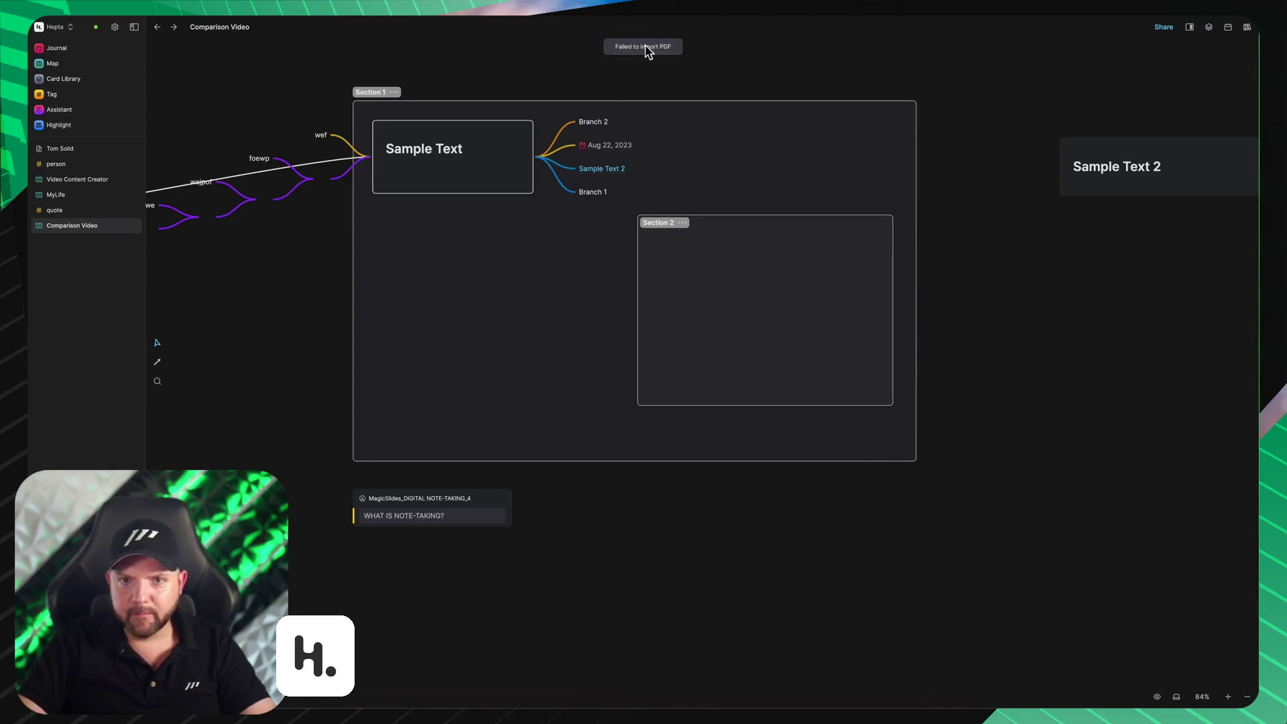
Step: Create a text element beside the highlight card and insert the downloaded Productivity End-to-End image into it
double_click(592, 503)
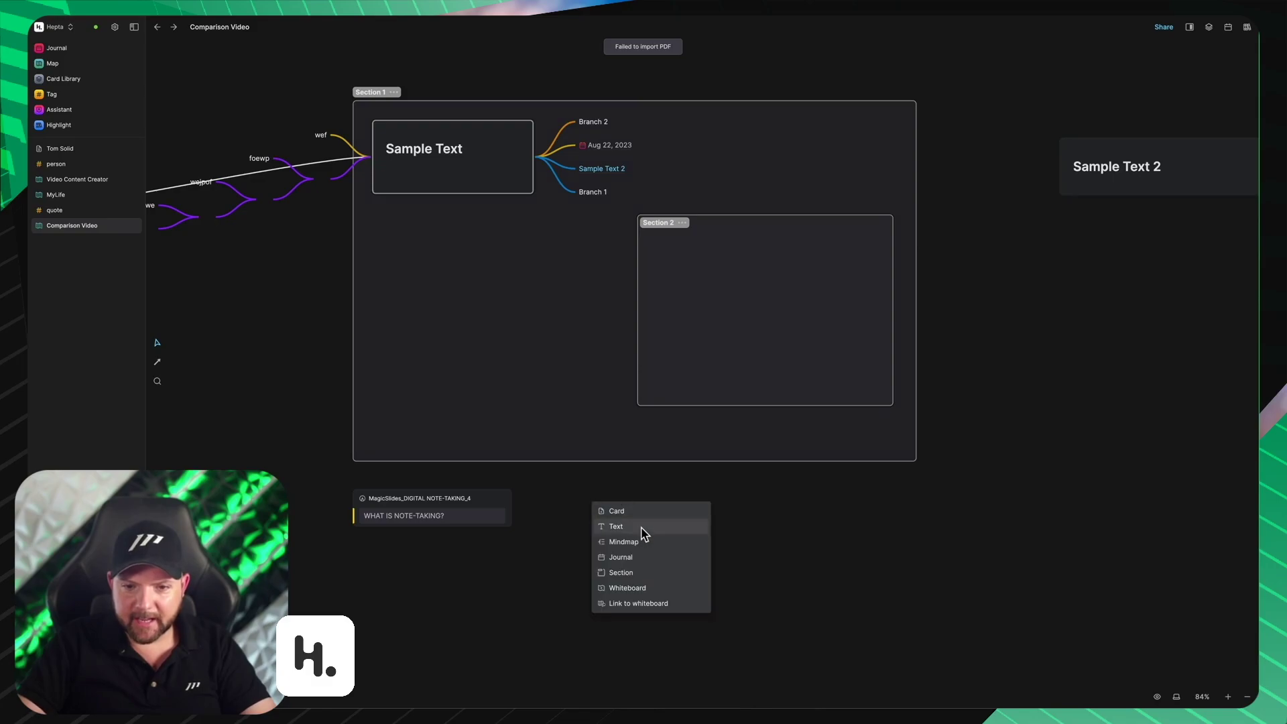
click(645, 527)
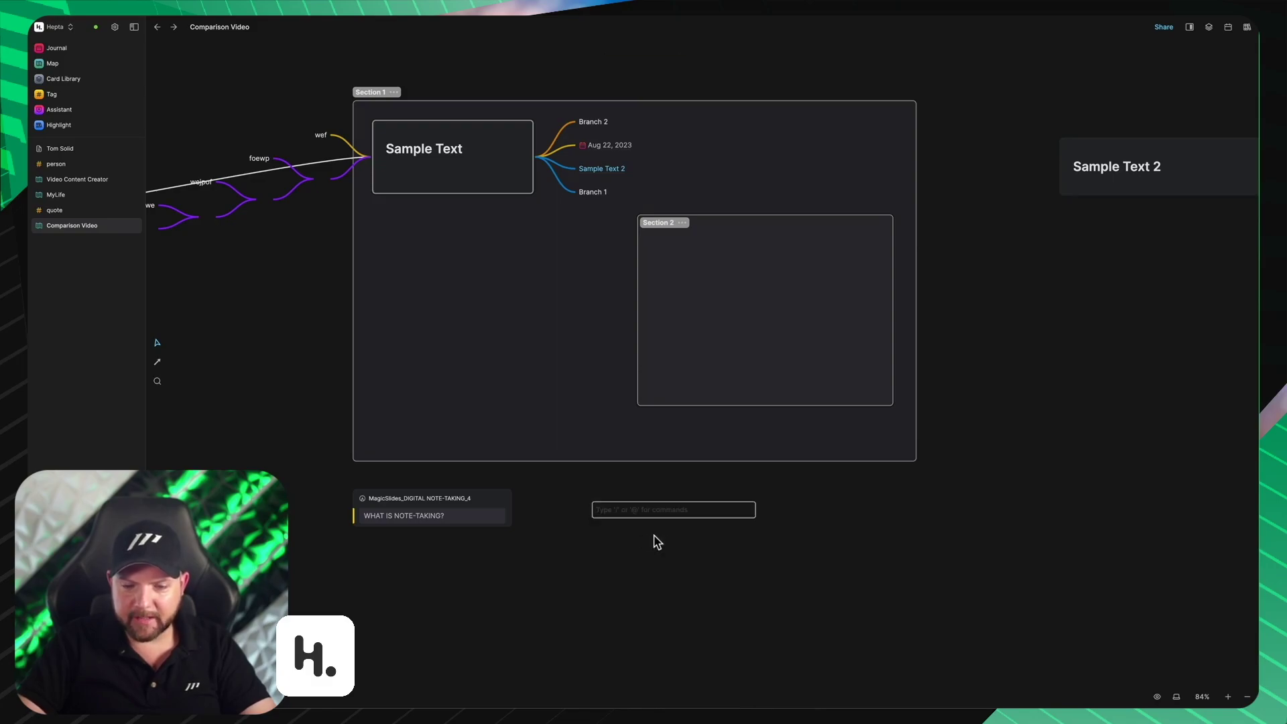
click(931, 689)
drag(1011, 325, 620, 512)
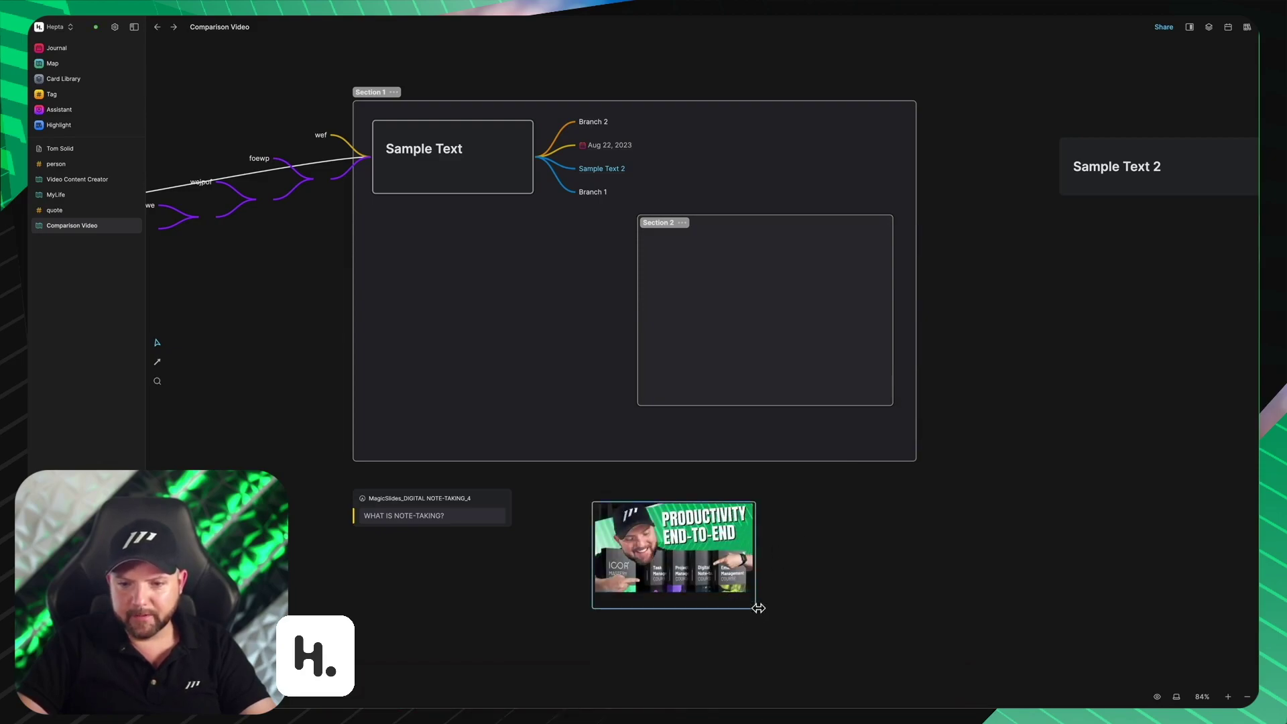
Step: Move the text element containing the Productivity End-to-End image up closer to Section 1 and the highlight card
click(717, 604)
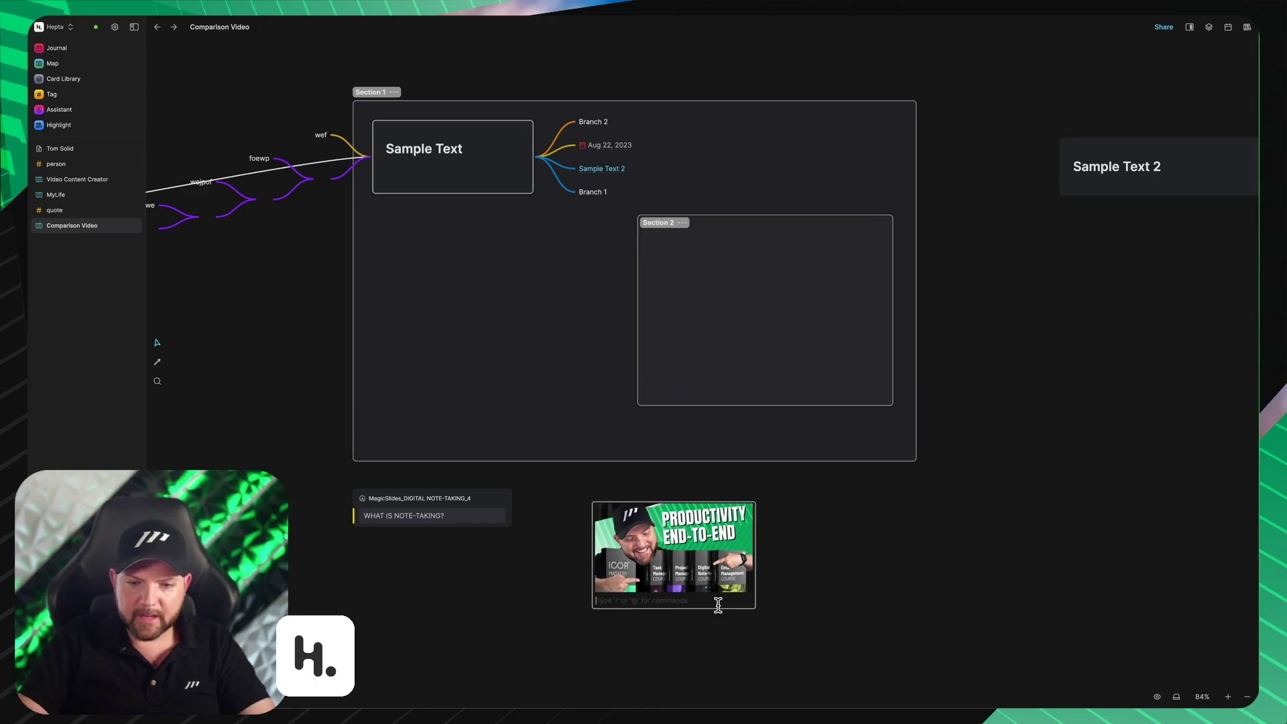
click(907, 583)
drag(730, 587, 701, 568)
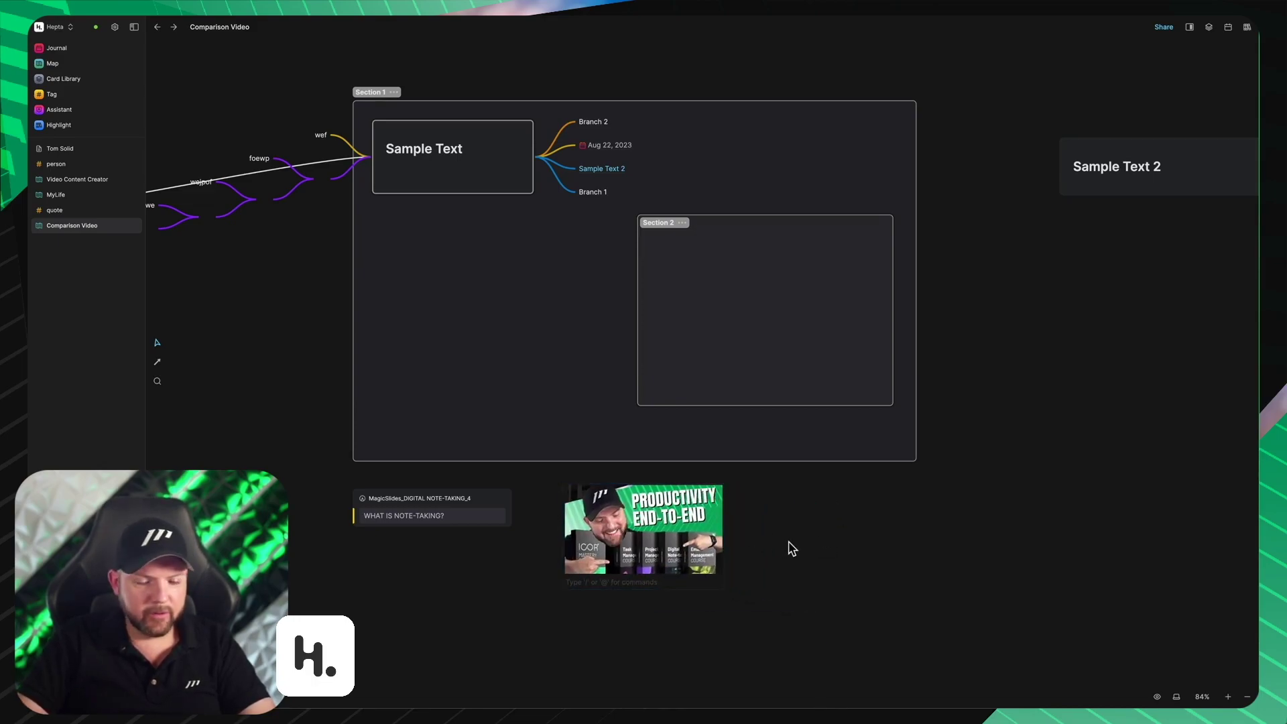
Step: Embed the linked YouTube video through a new text element placed inside Section 1, and connect it with an arrow to Section 2
right_click(826, 525)
click(898, 542)
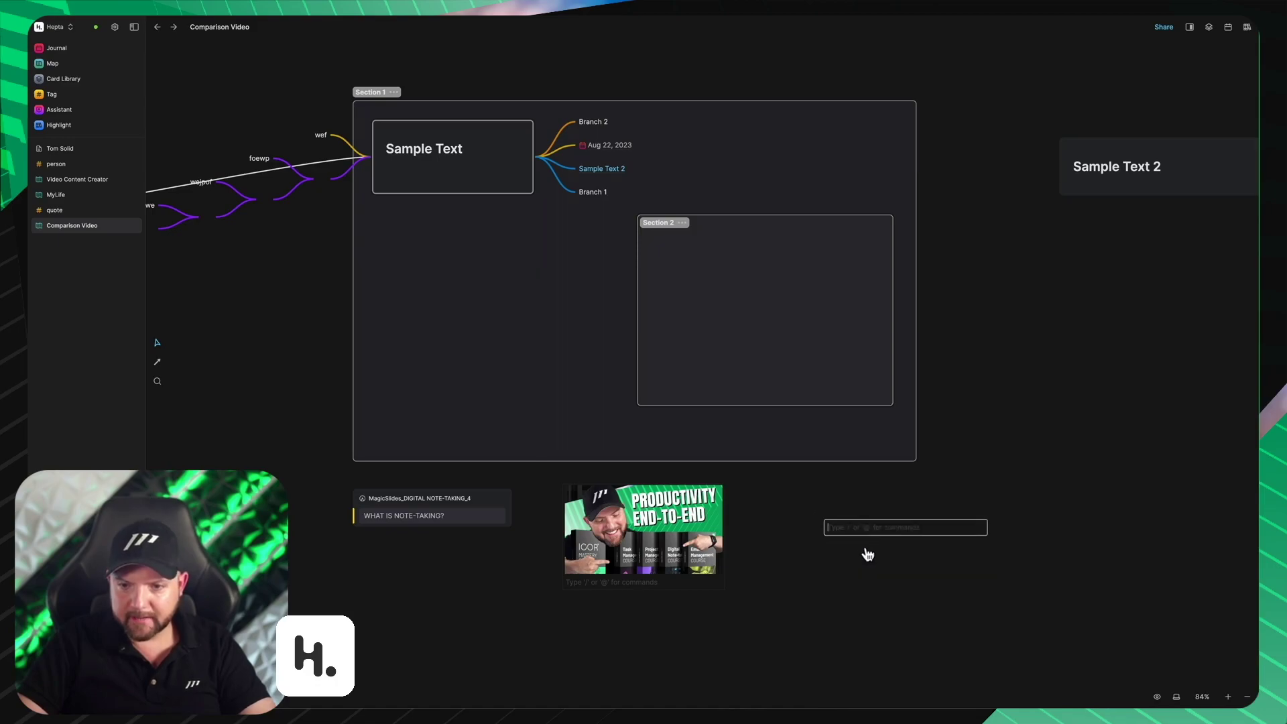
click(962, 548)
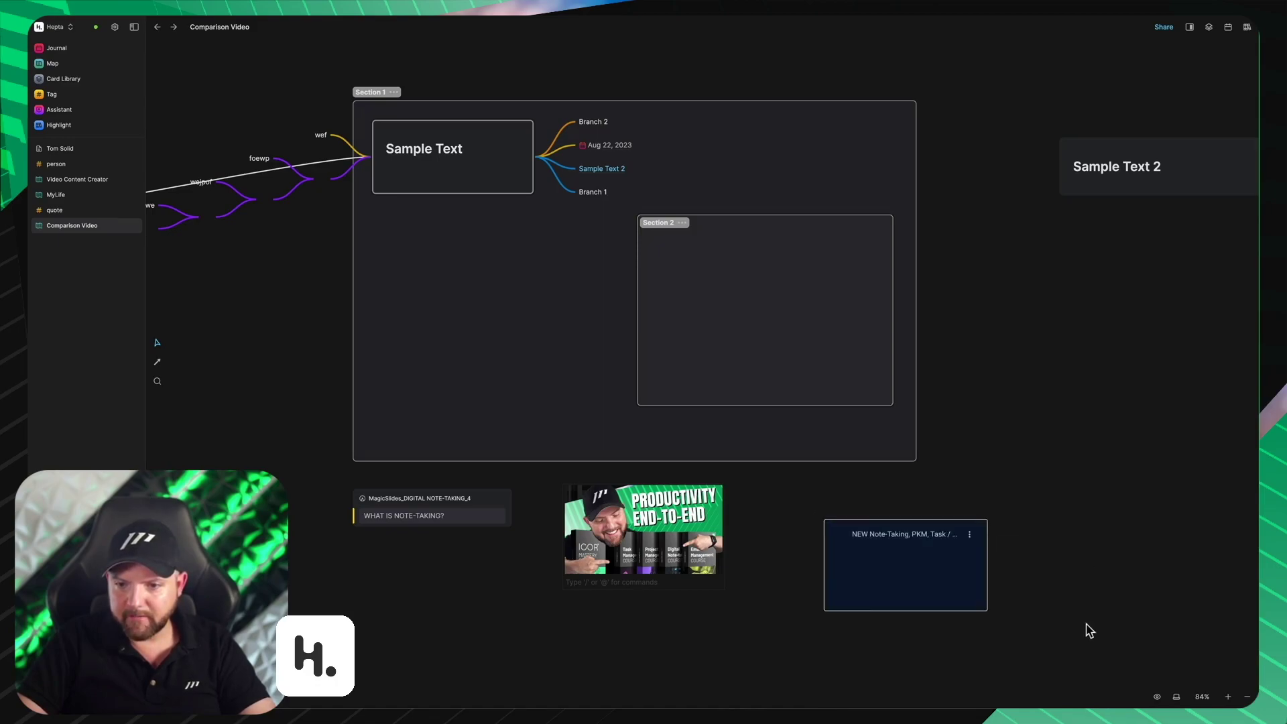
drag(918, 583, 476, 419)
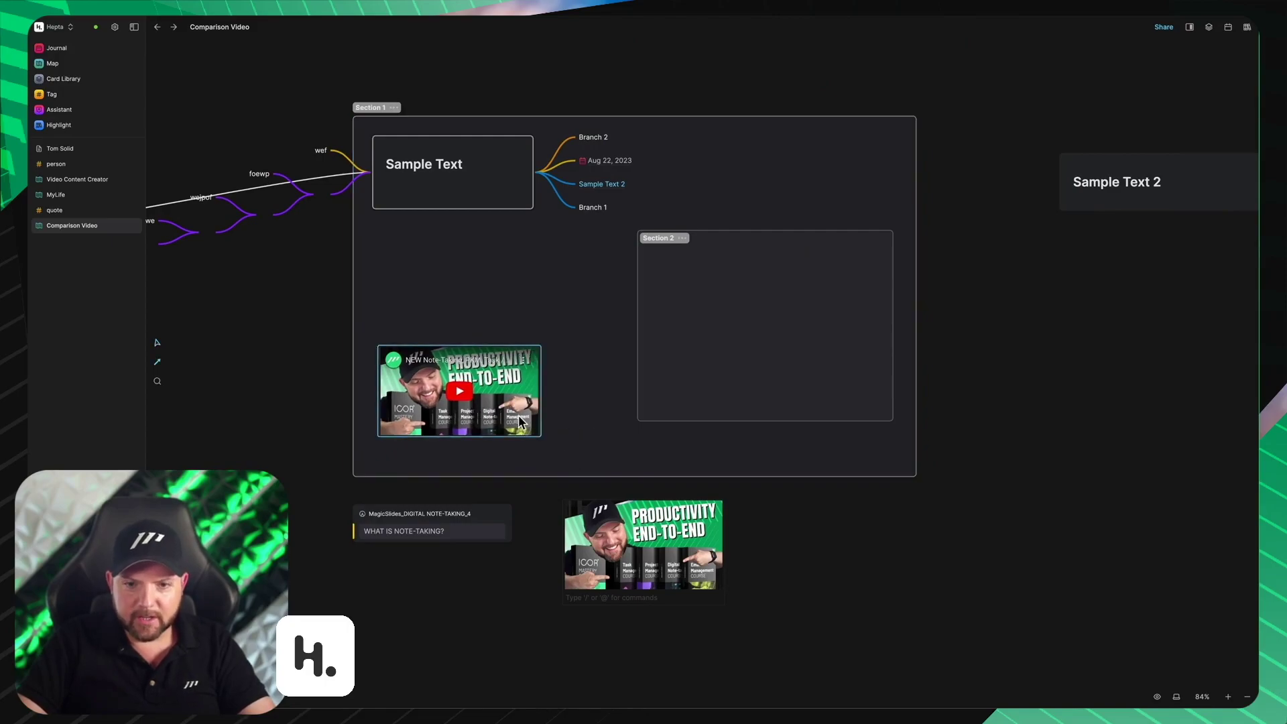
drag(541, 390, 643, 315)
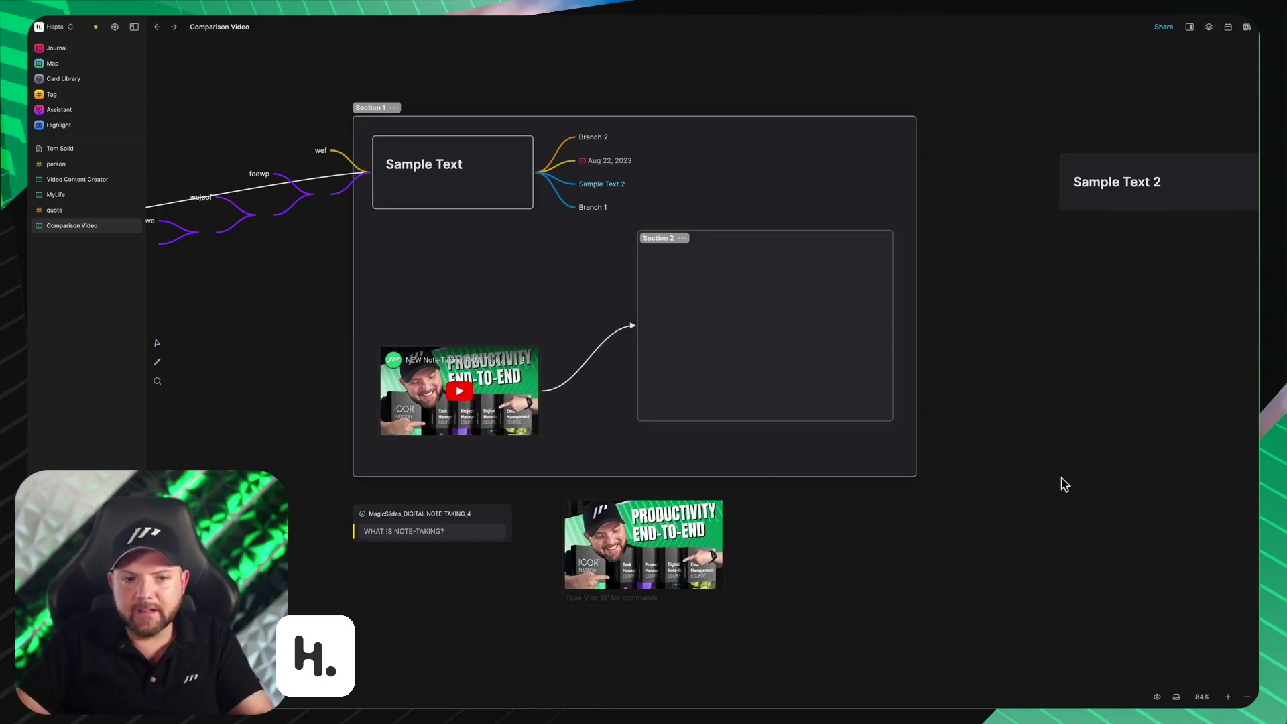
right_click(788, 570)
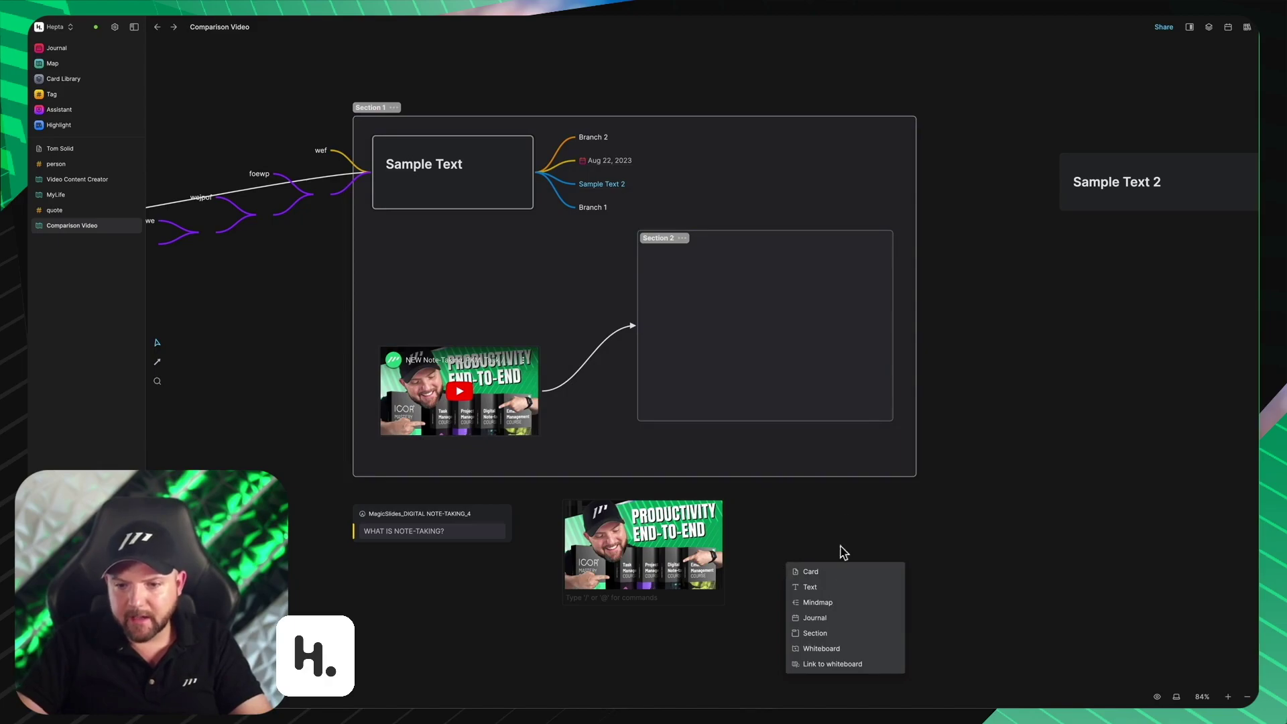
click(872, 533)
double_click(853, 531)
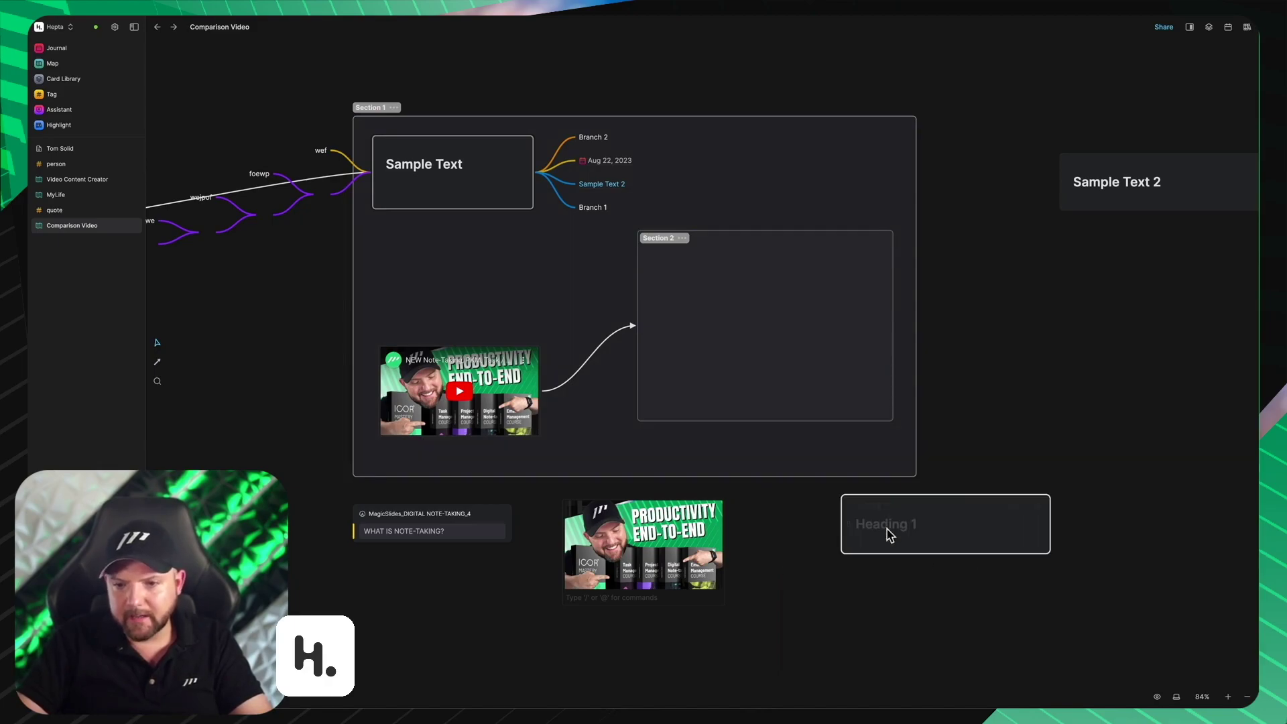
key(Escape)
key(Delete)
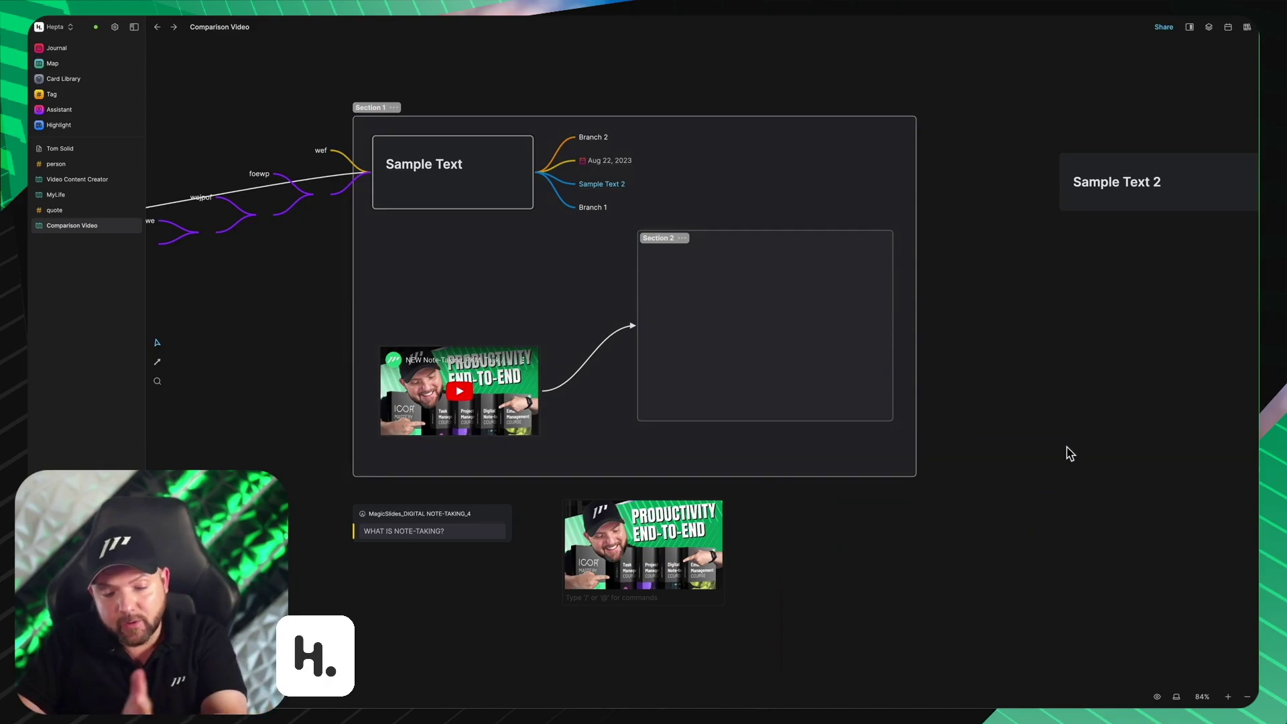
Step: Insert the downloaded Network_Paperless_Movement members .xlsx file into a new text element and place it beside the image below Section 1
mouse_move(876, 707)
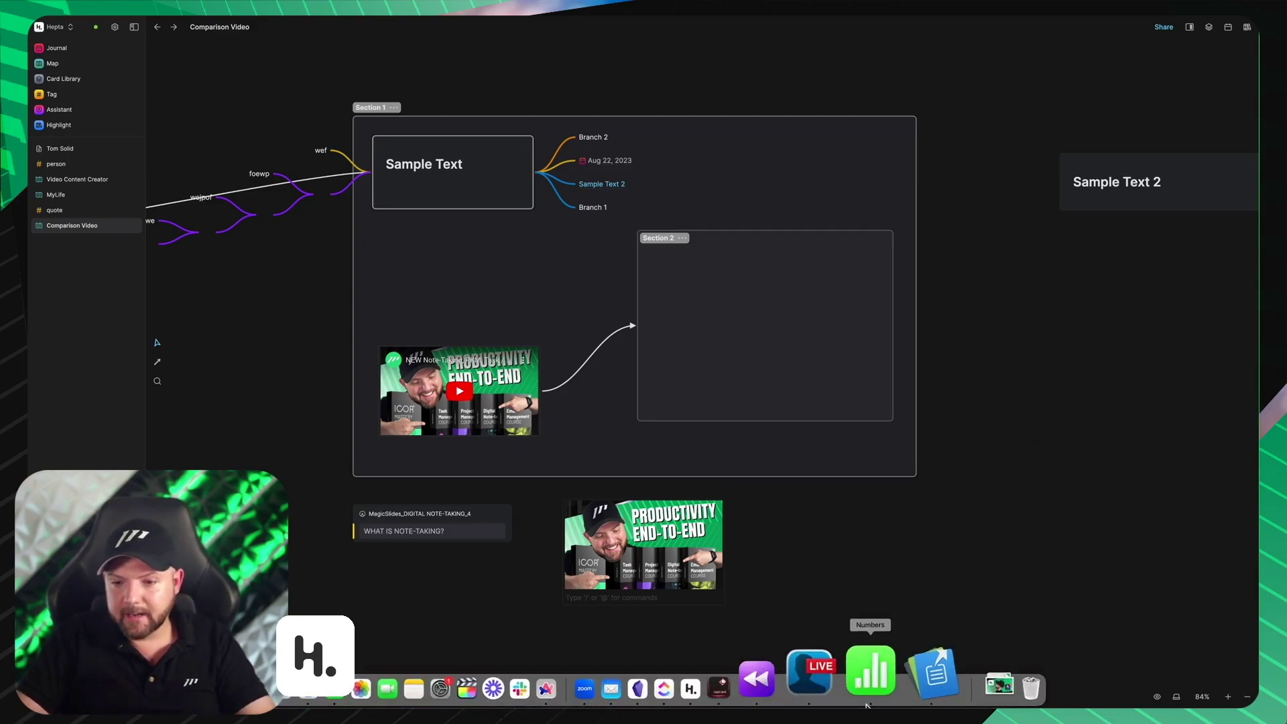
click(932, 688)
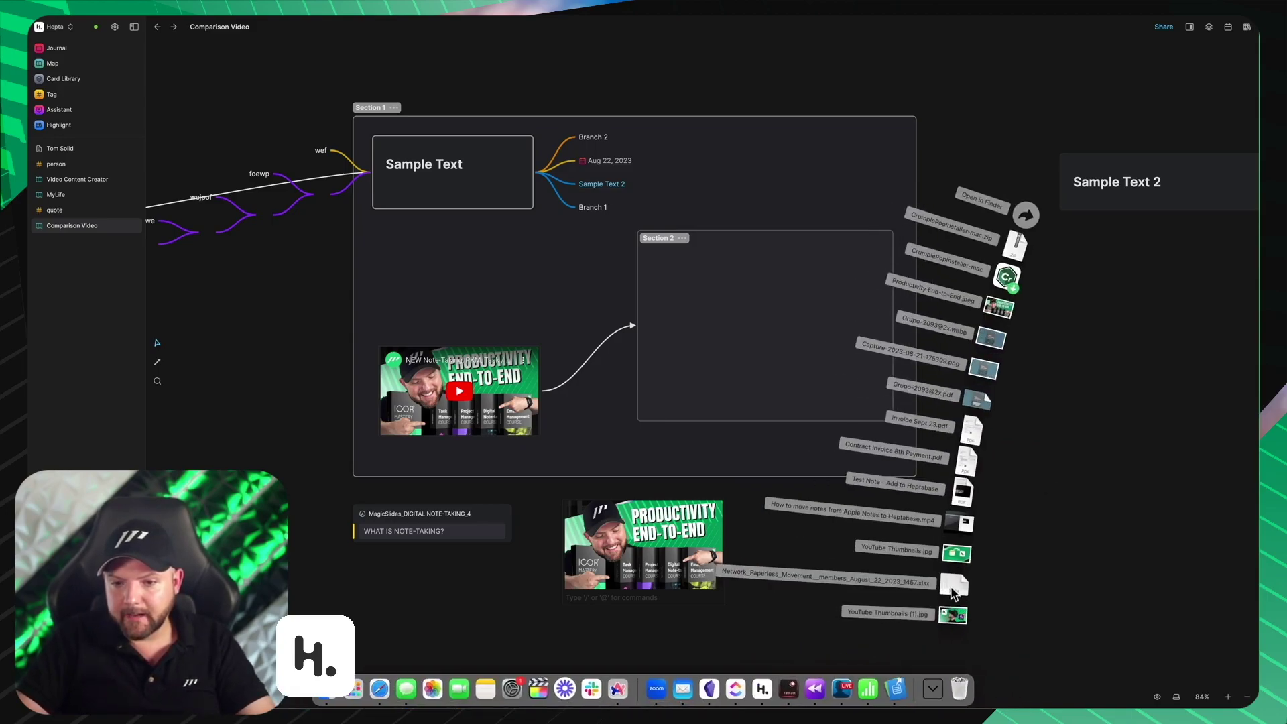
click(767, 536)
right_click(831, 544)
click(876, 554)
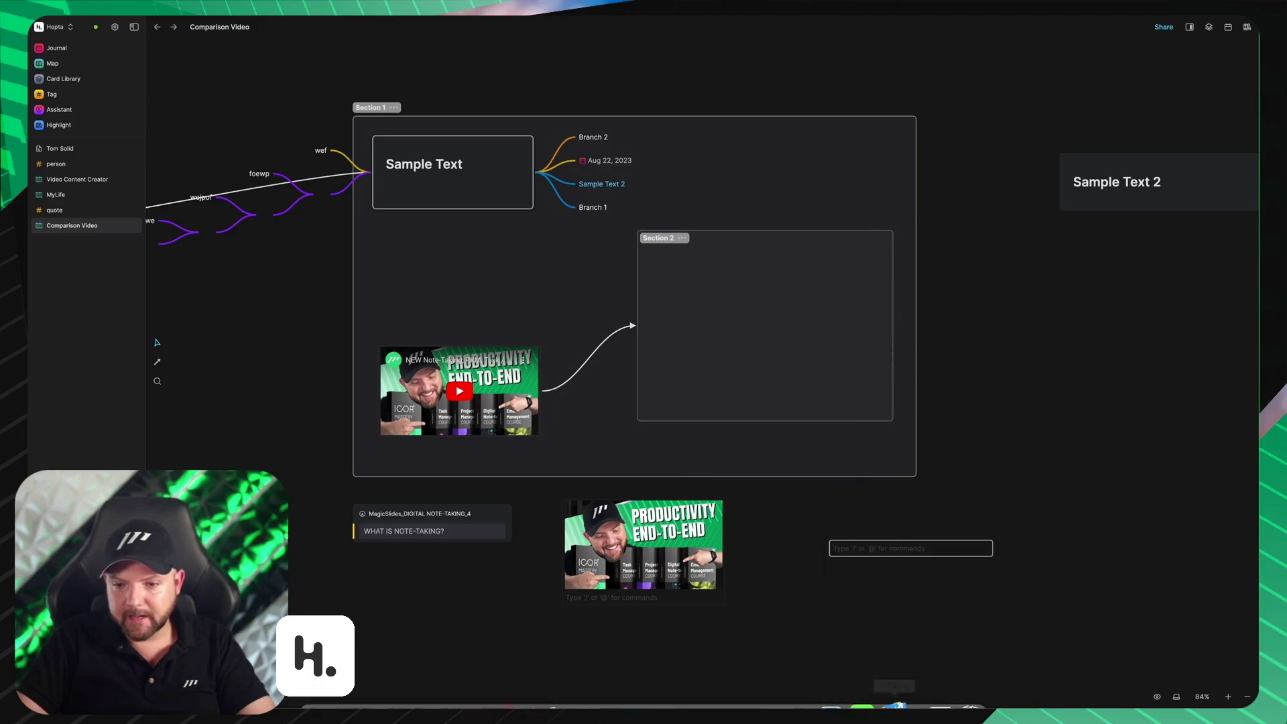
click(933, 688)
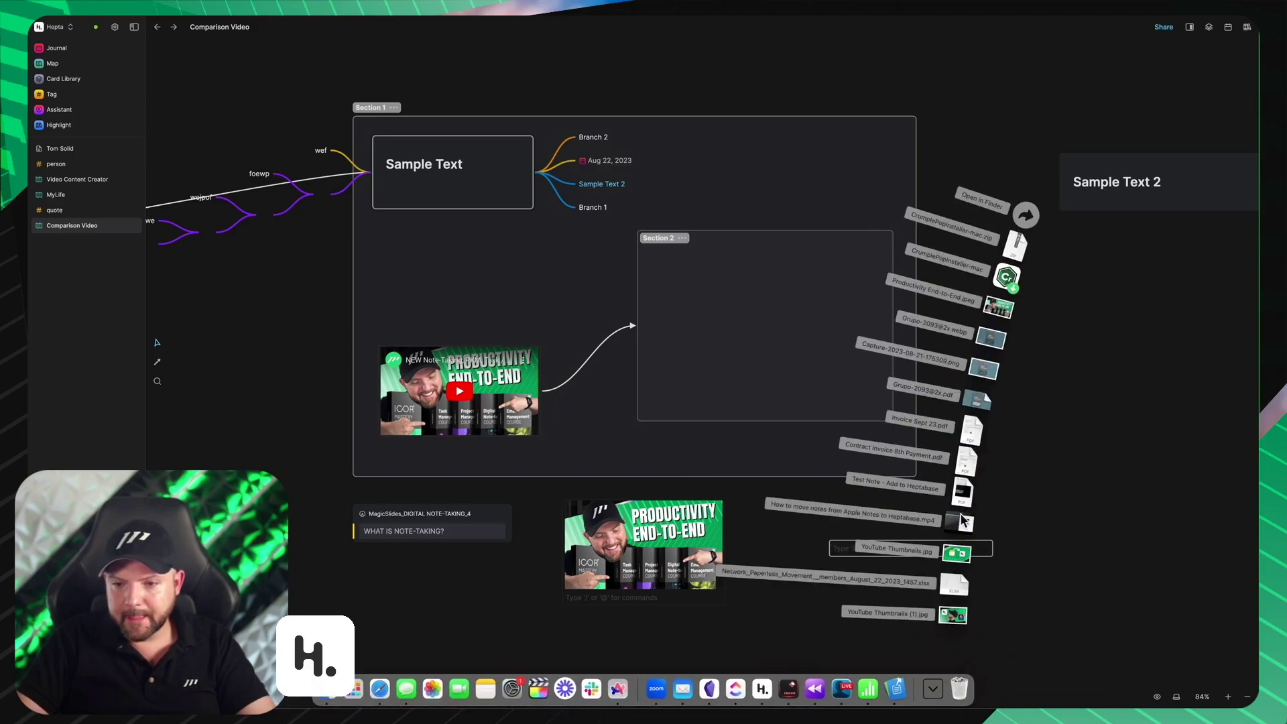
drag(954, 583, 855, 571)
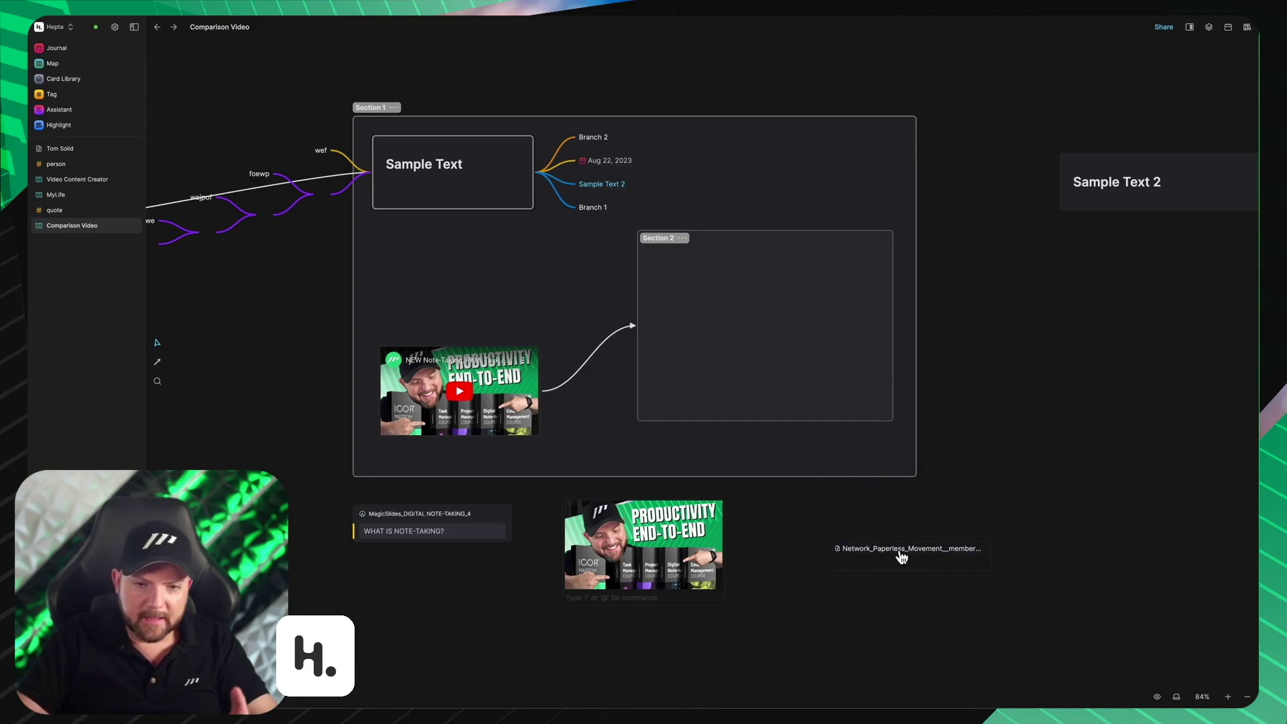
drag(902, 556, 819, 514)
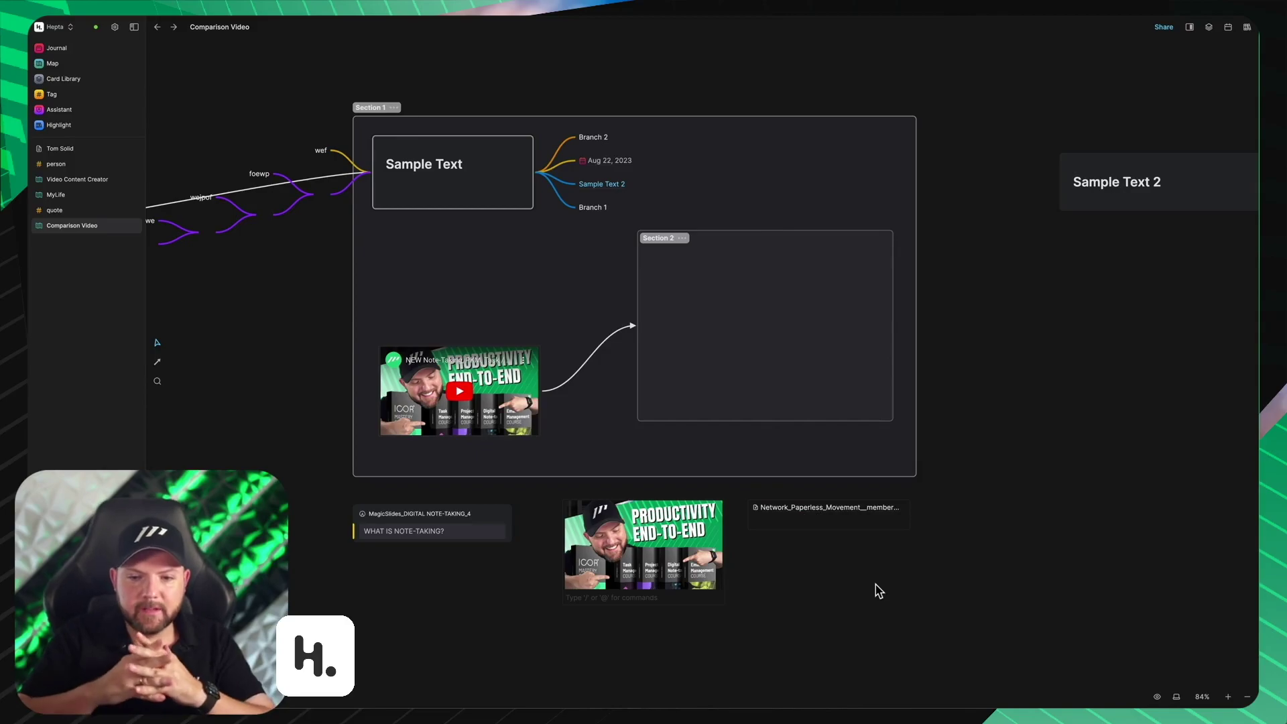
Step: Try to add the downloaded "How to move notes from Apple Notes to Heptabase.mp4" directly onto the empty whiteboard area
mouse_move(925, 705)
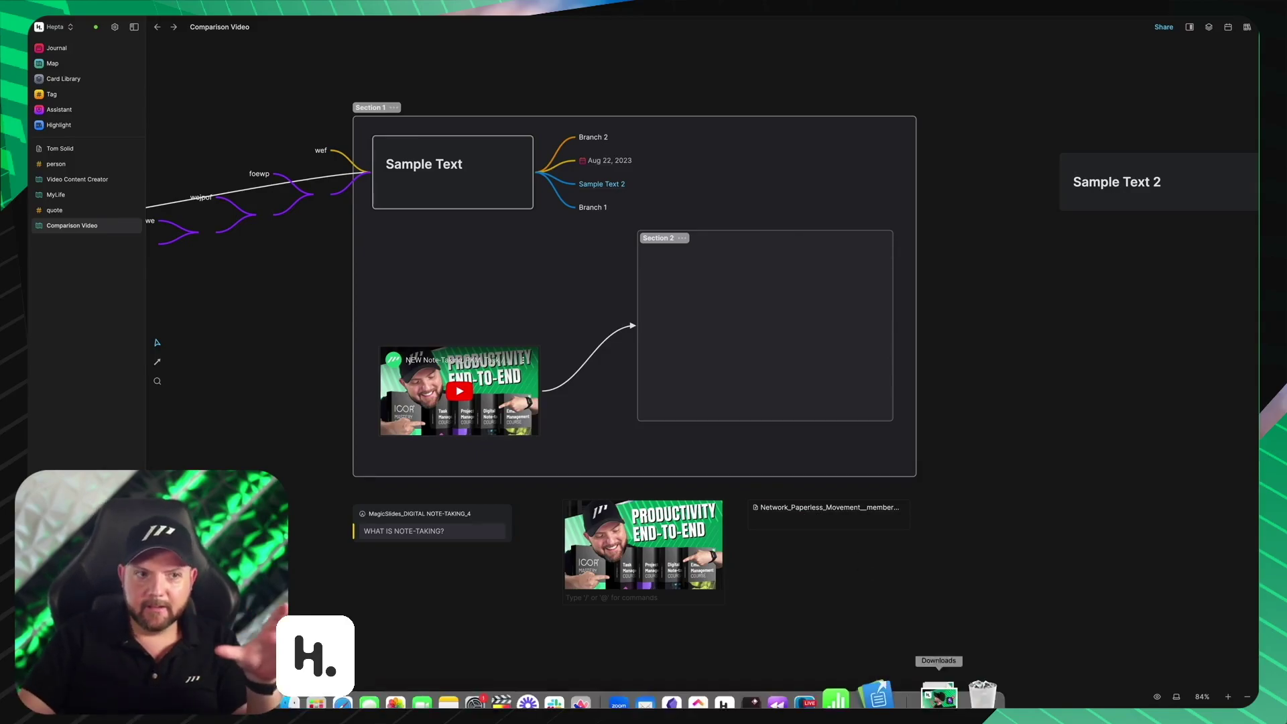
click(938, 674)
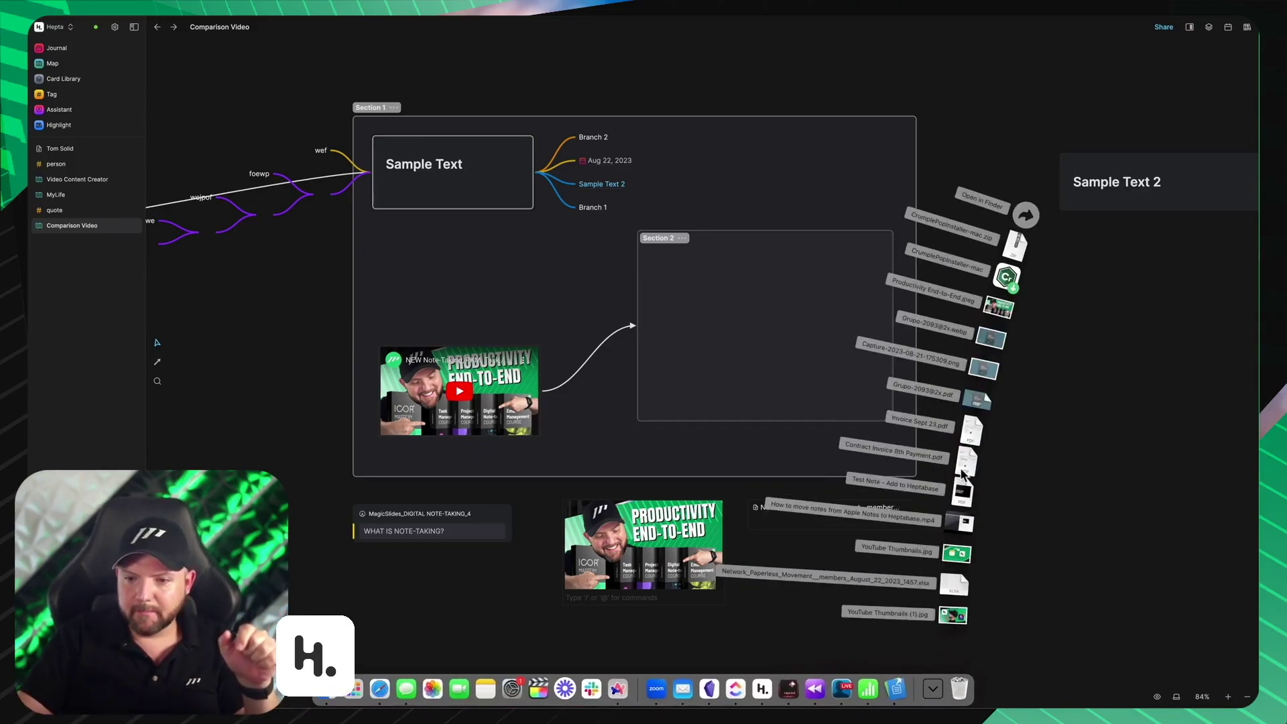
drag(958, 557, 1012, 580)
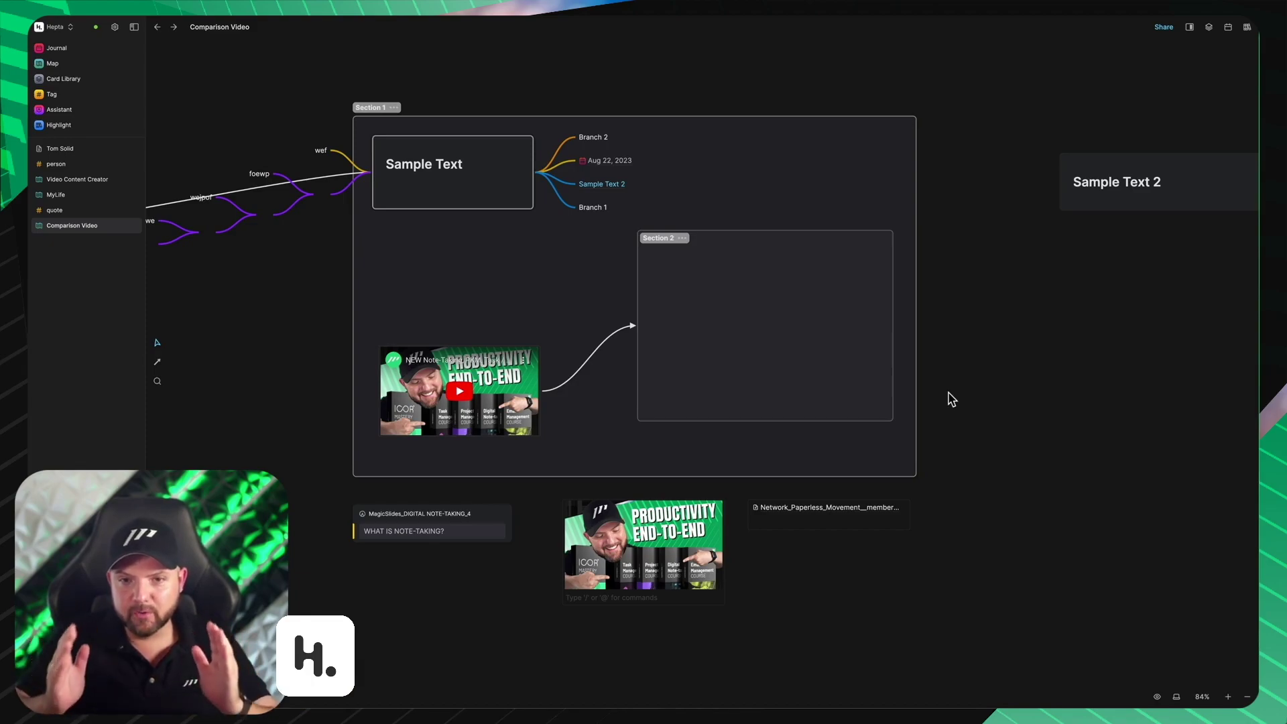
click(931, 687)
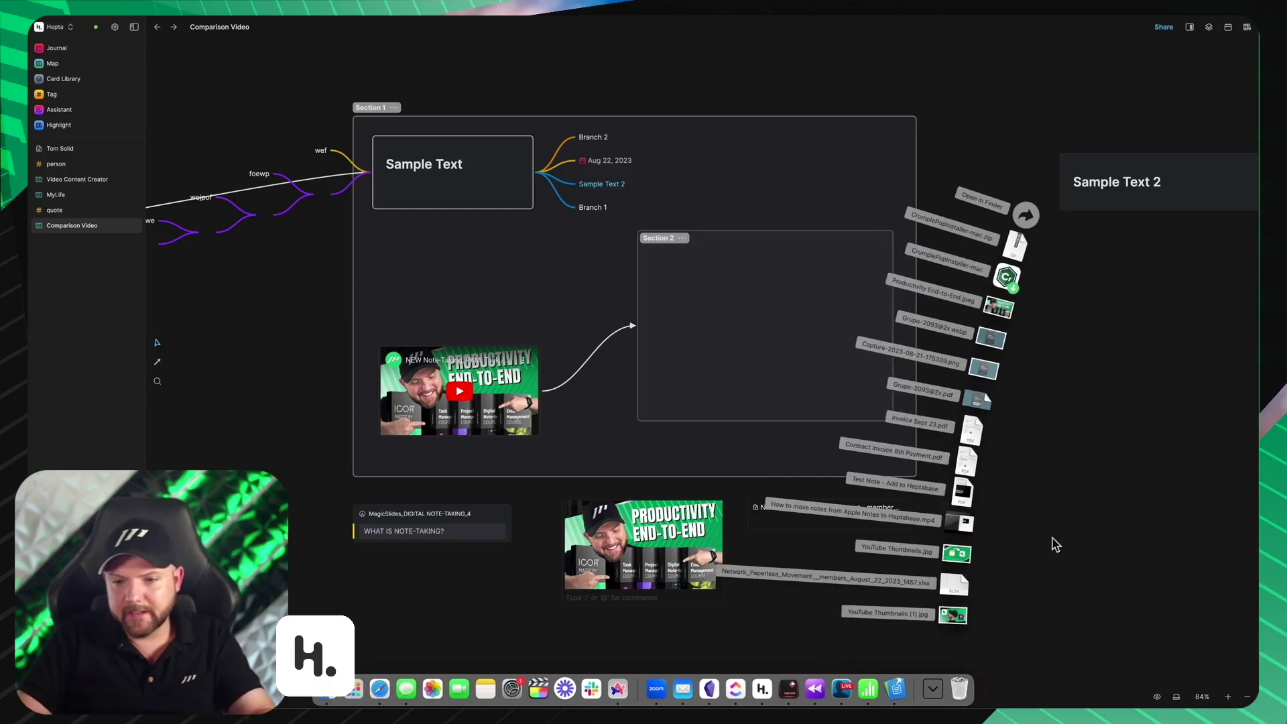
drag(960, 522, 822, 587)
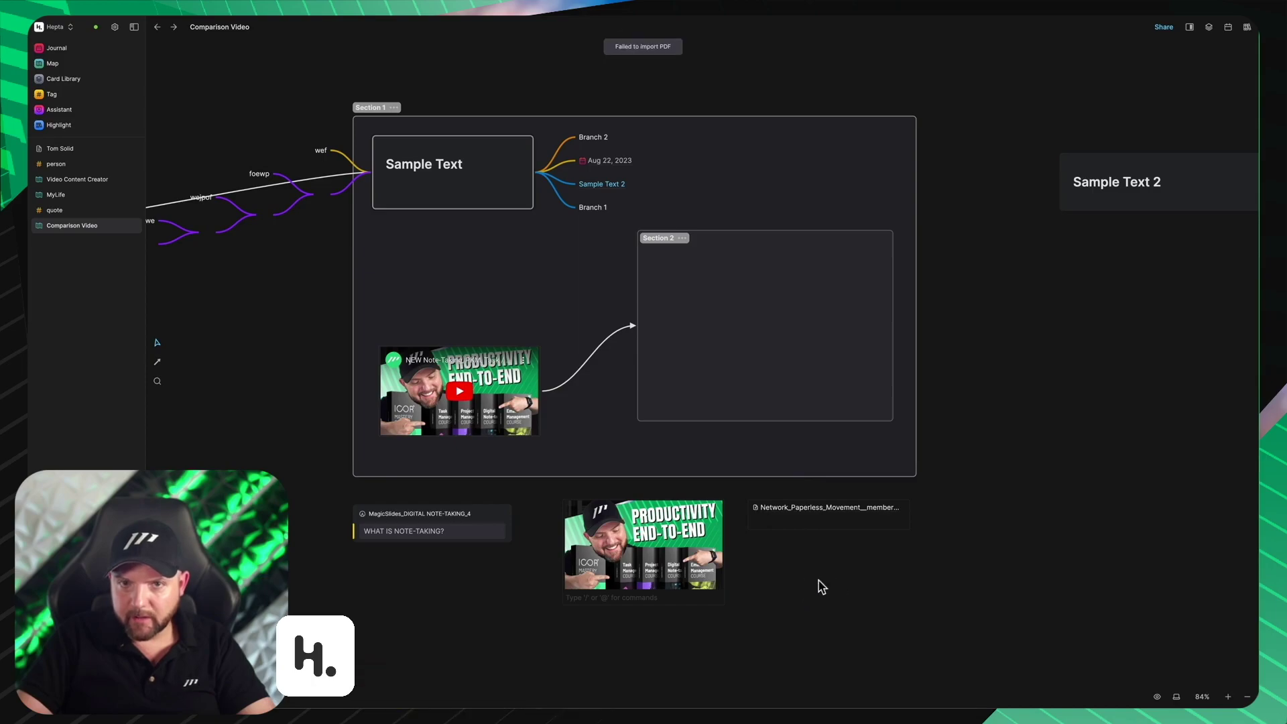
Step: Insert the "How to move notes from Apple Notes to Heptabase.mp4" video through a new text element and place its card beside Section 1
double_click(844, 584)
click(852, 593)
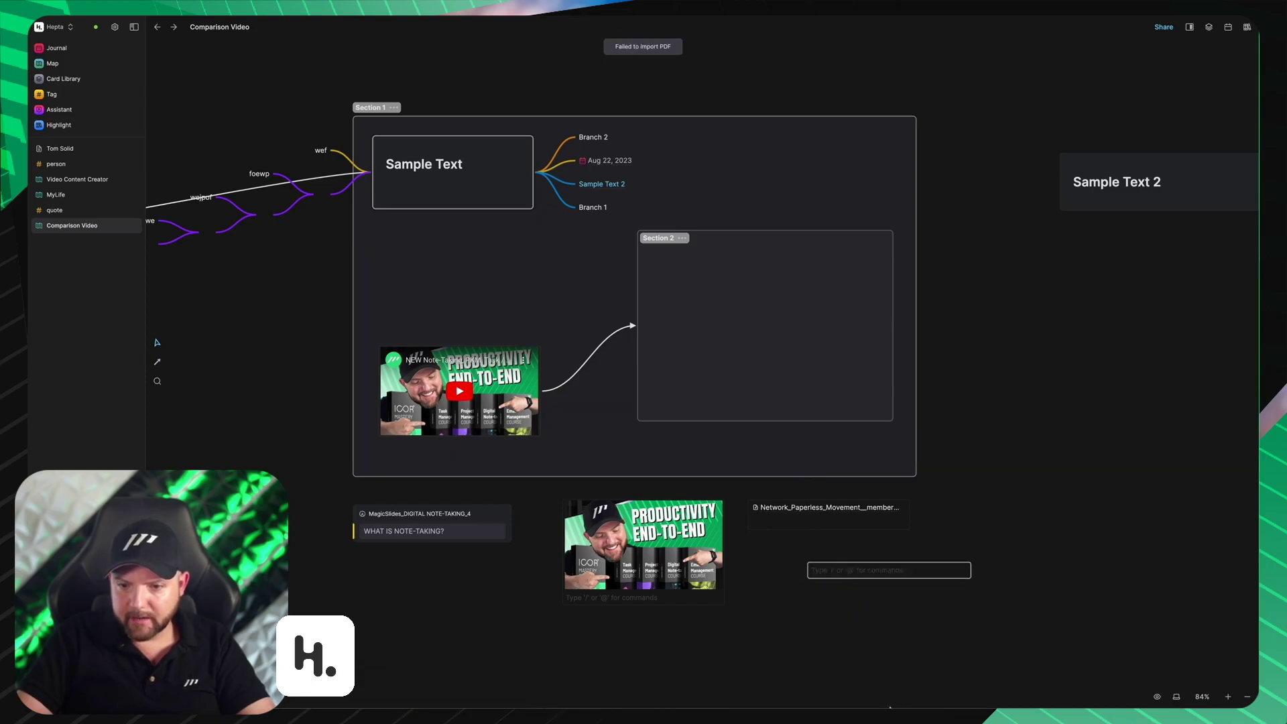
click(896, 688)
drag(963, 522, 847, 580)
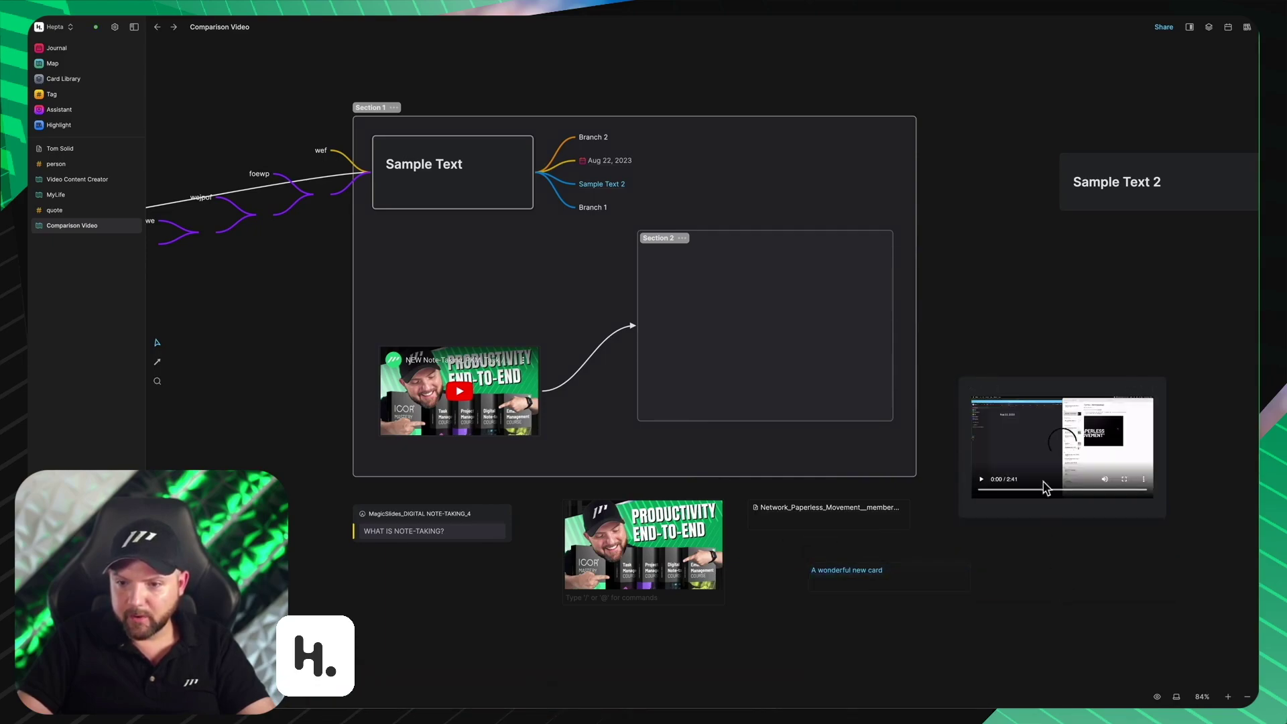
drag(1035, 431, 1025, 400)
click(887, 579)
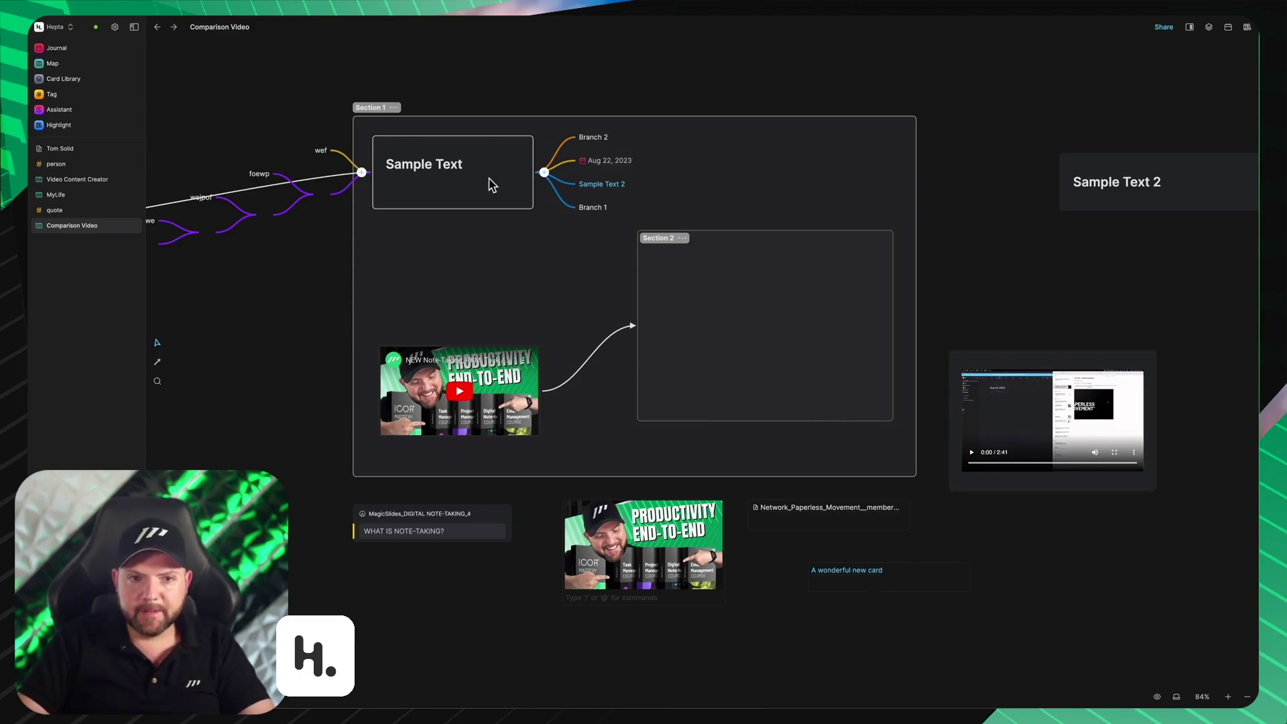
Step: Open the Sample Text card alongside the whiteboard and add the lines "Write some text" and "Write more text" beneath its title
click(400, 148)
click(863, 115)
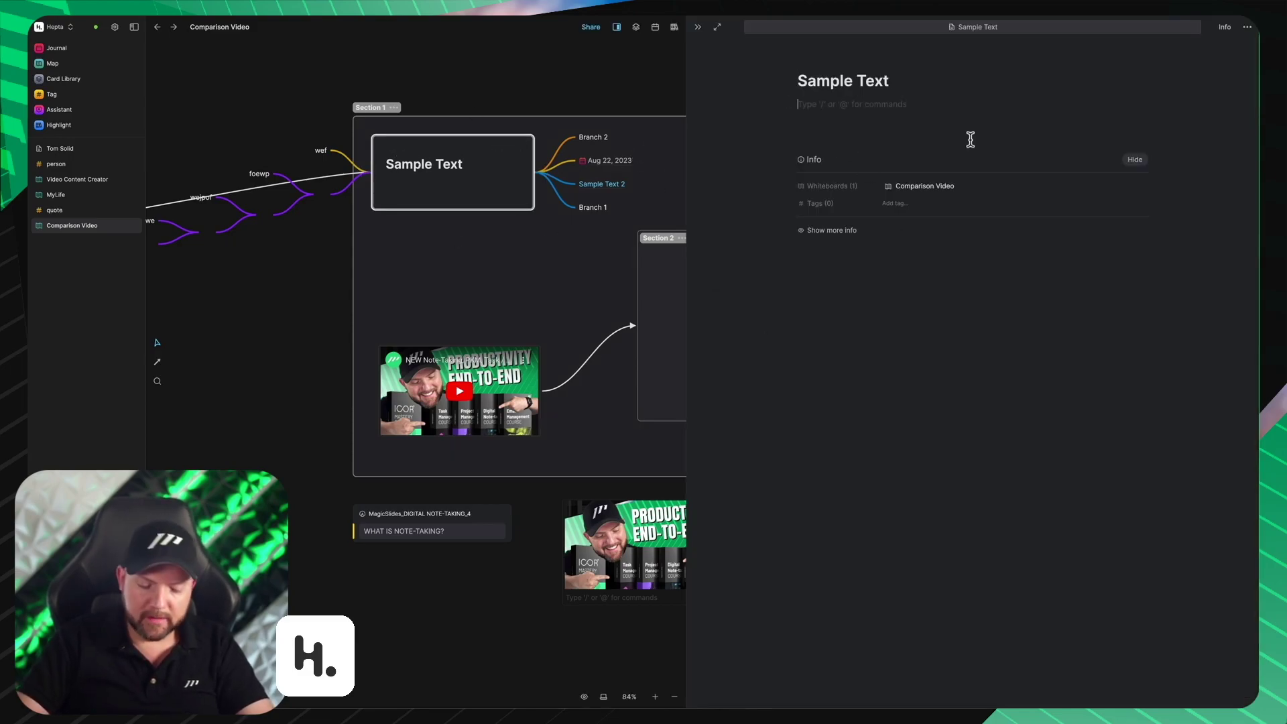
text(Write some text)
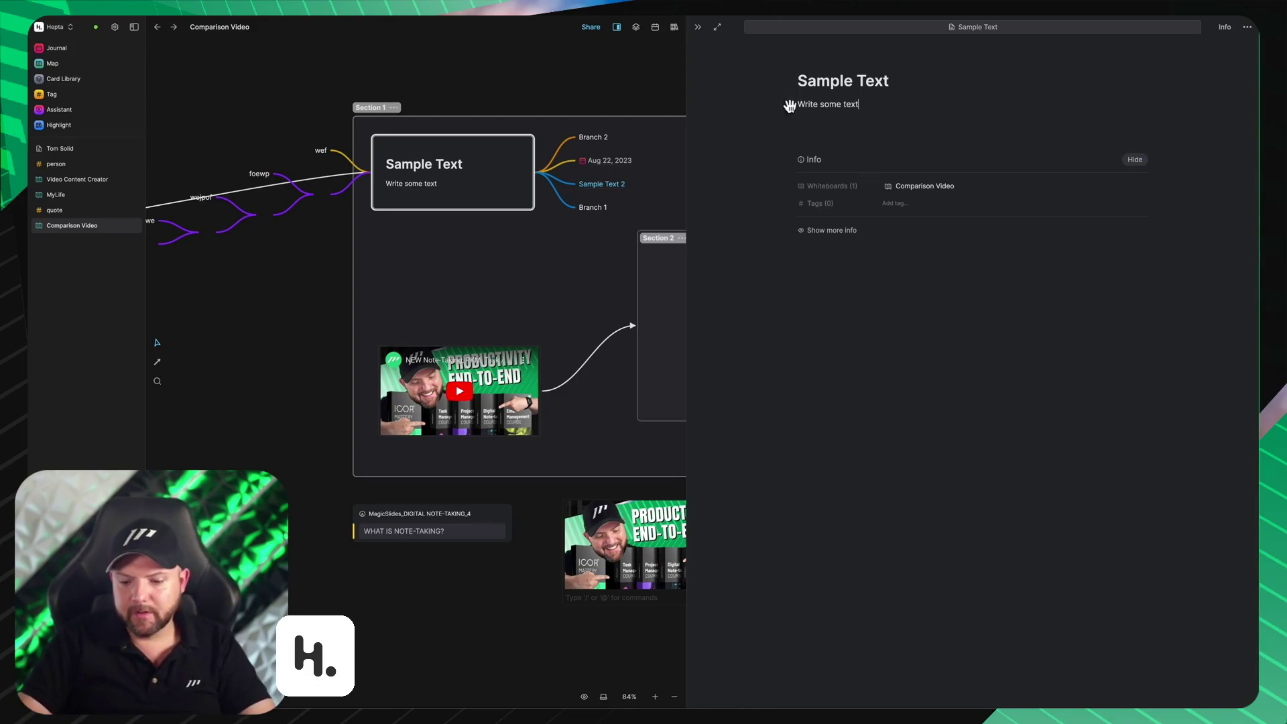
key(Return)
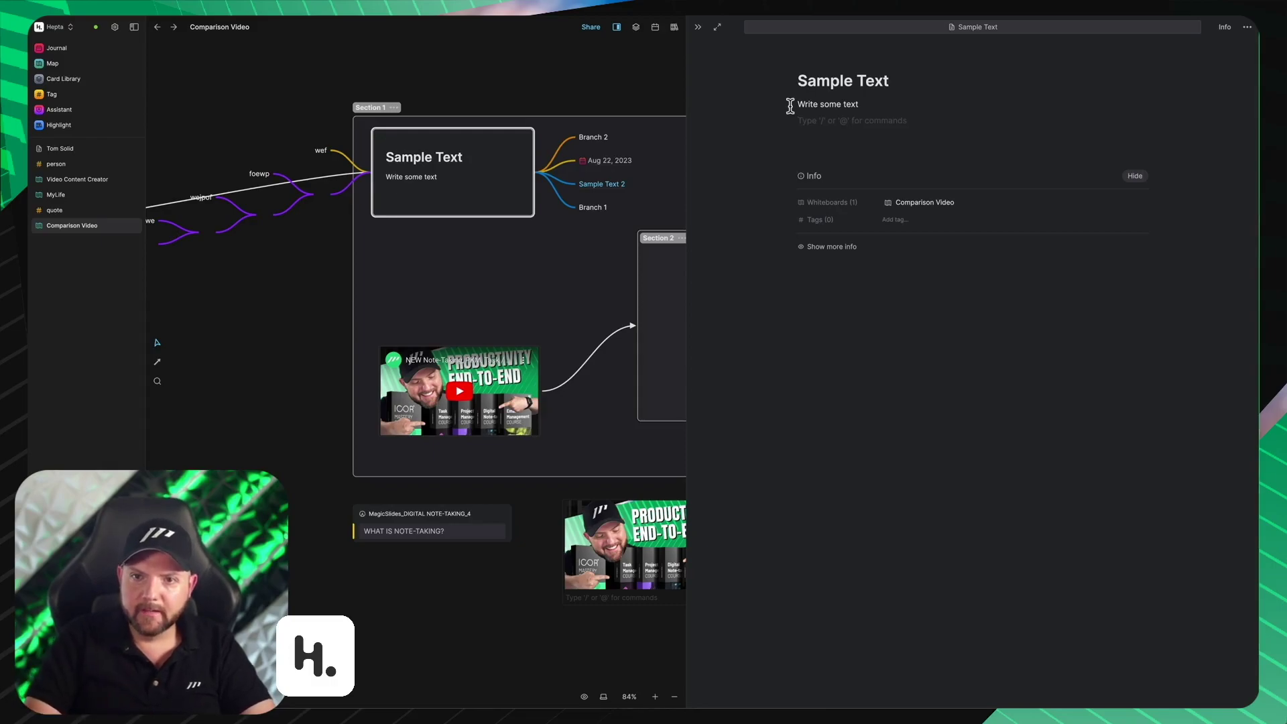
text(Write more text)
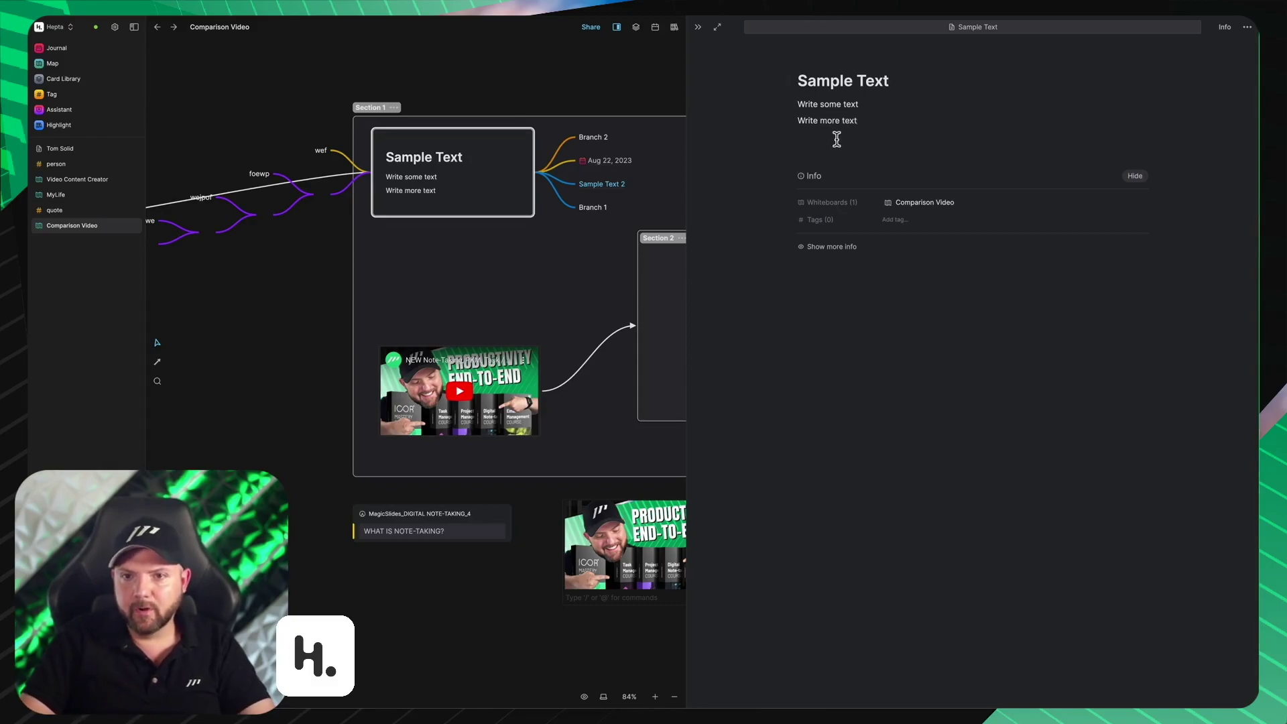
Step: Pull the "Write some text" line out of the Sample Text card as a separate card above Section 1
drag(788, 103, 522, 90)
drag(462, 50, 463, 52)
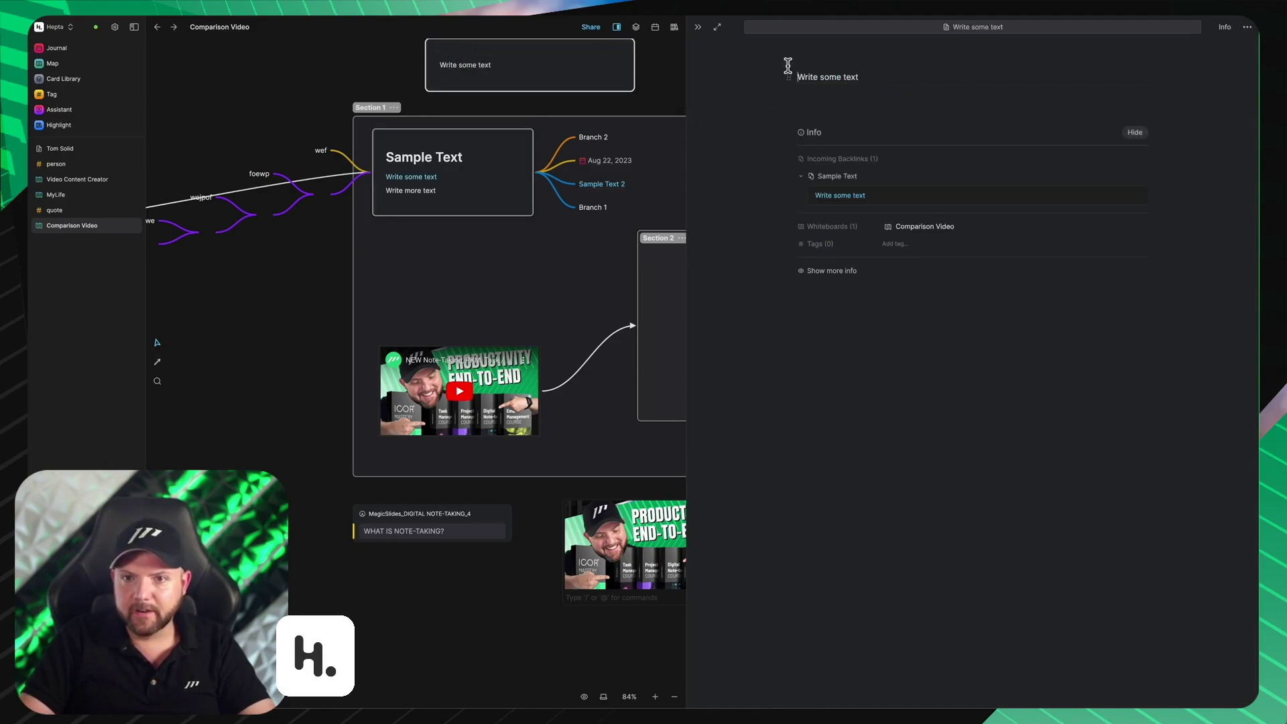
Step: Follow the new card's backlink to its source, Sample Text, and reopen the "Write some text" card from the whiteboard
click(843, 199)
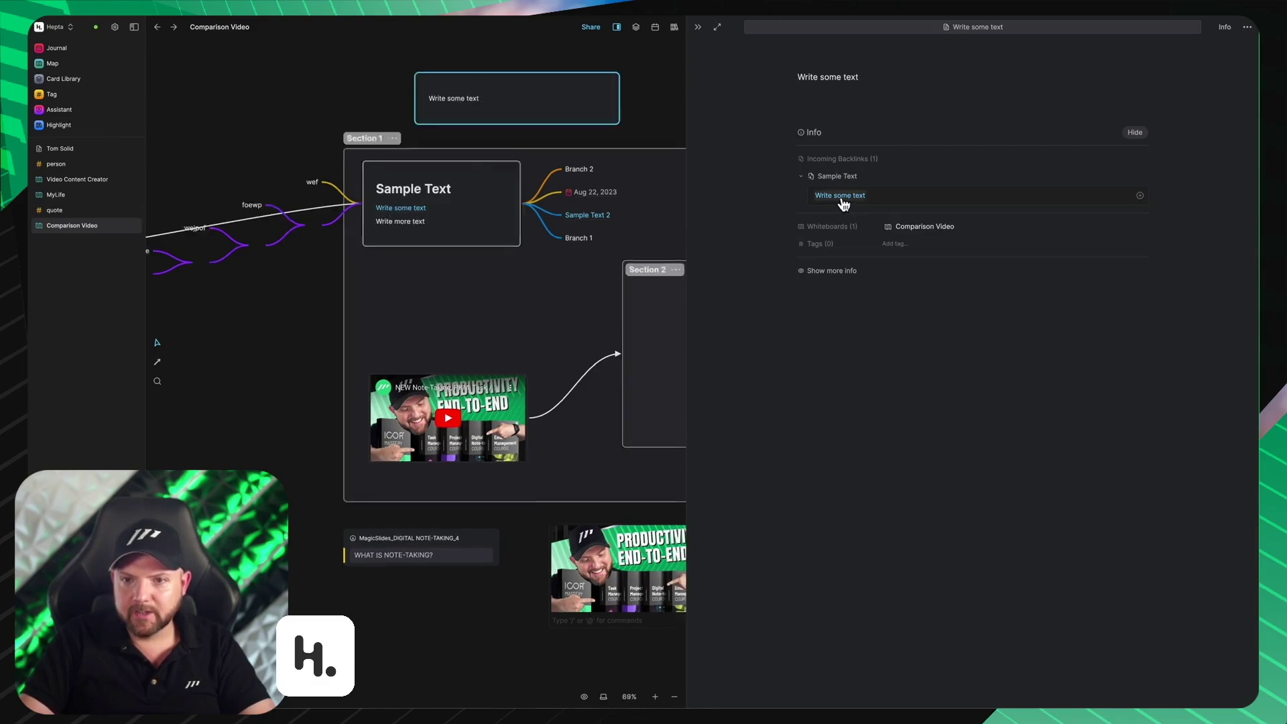
click(1139, 195)
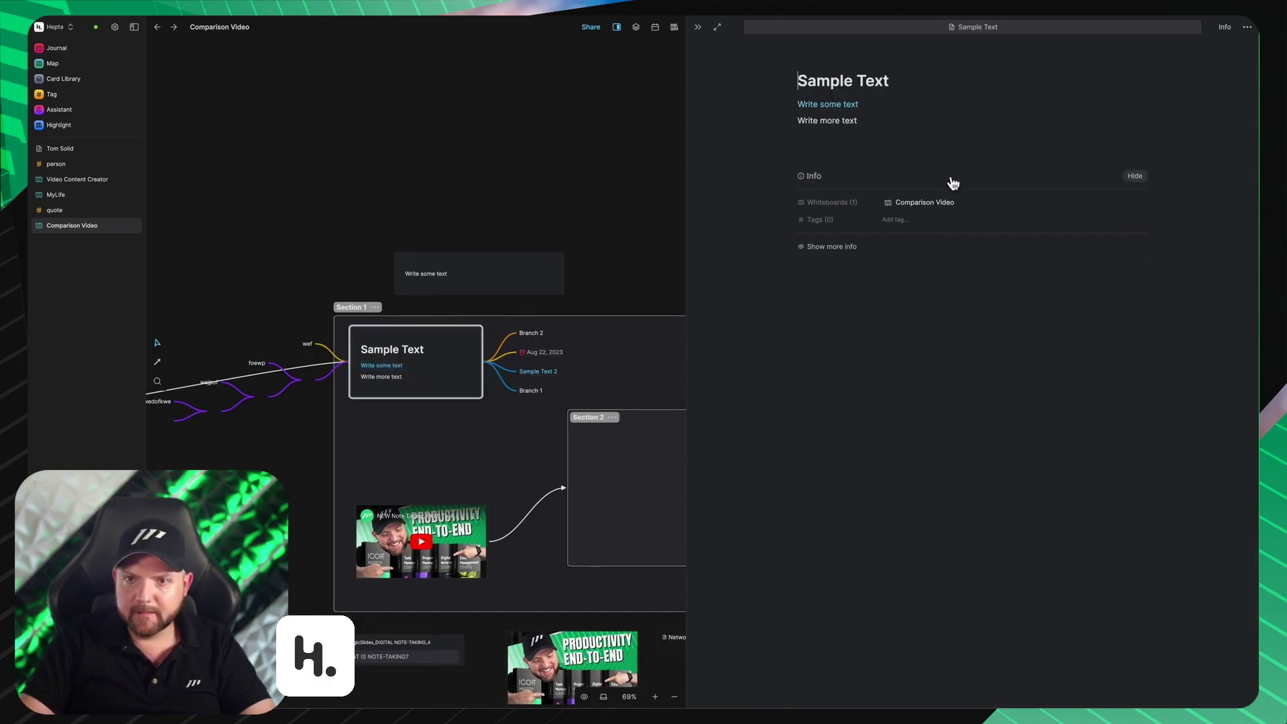
click(834, 107)
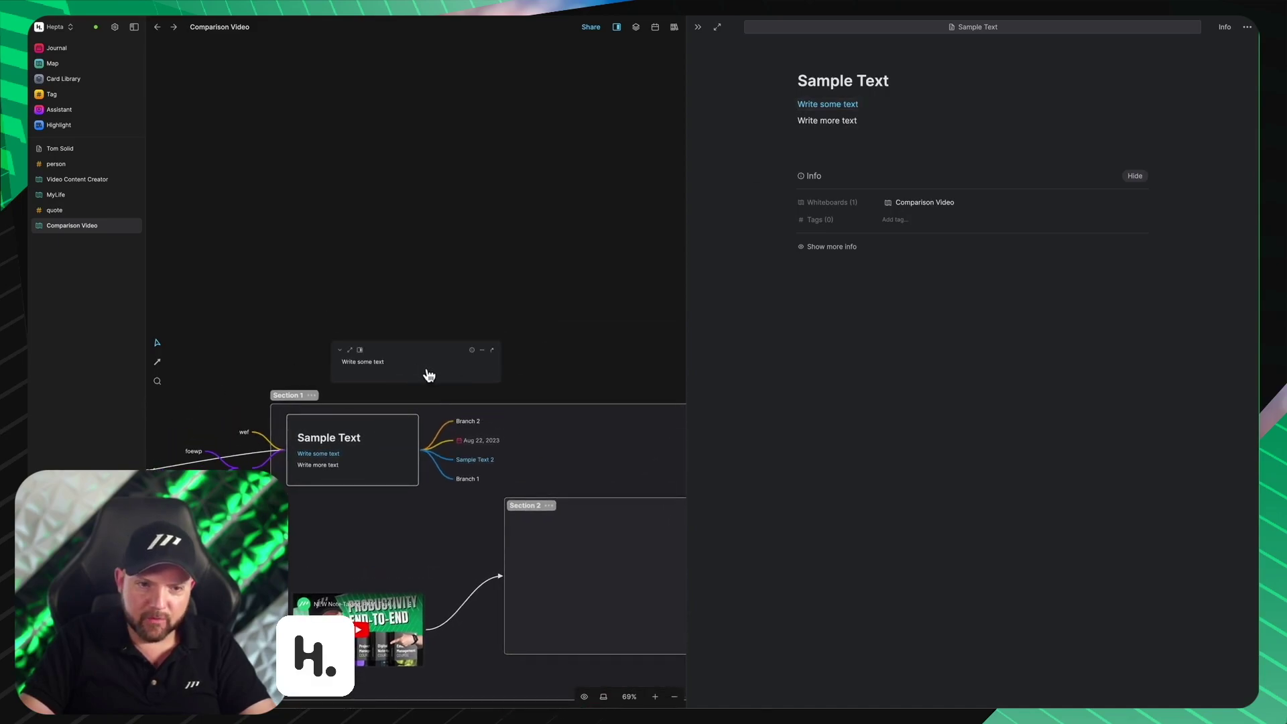
scroll(412, 362, up, 3)
scroll(399, 422, up, 8)
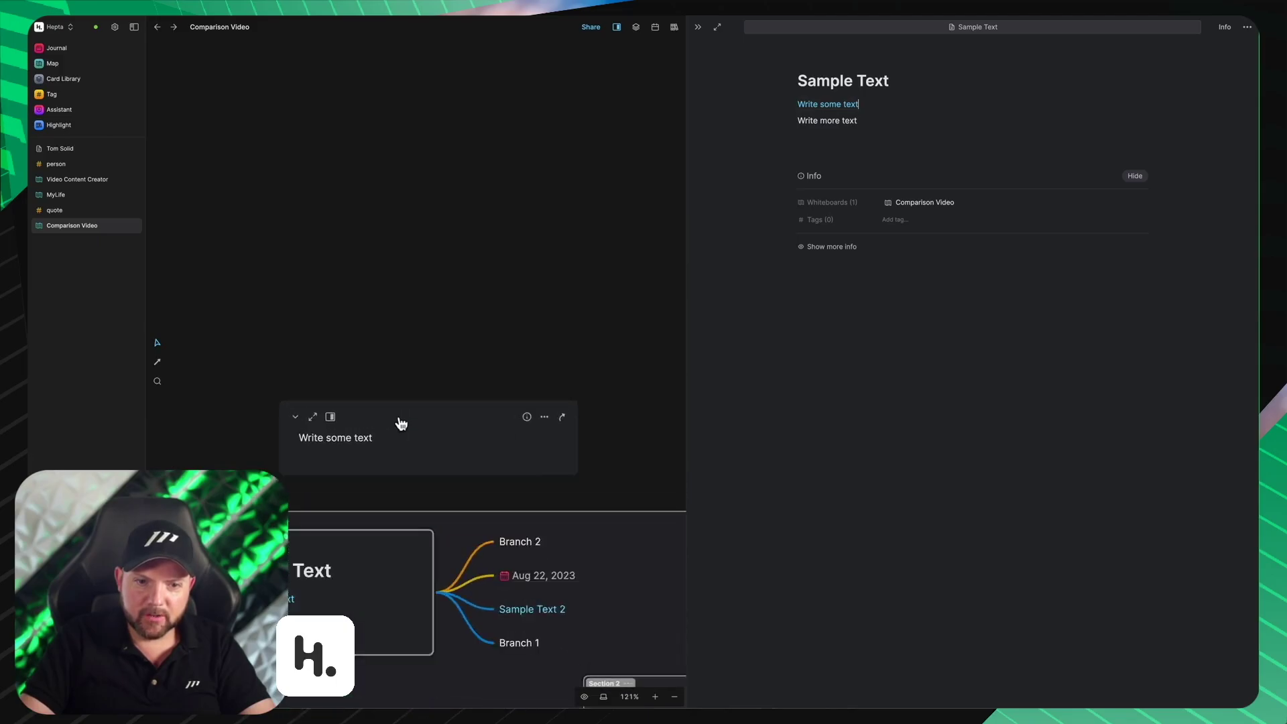
click(317, 418)
Step: Review the linked cards on the whiteboard, then hide the open card's side view and bring it back
scroll(474, 531, down, 5)
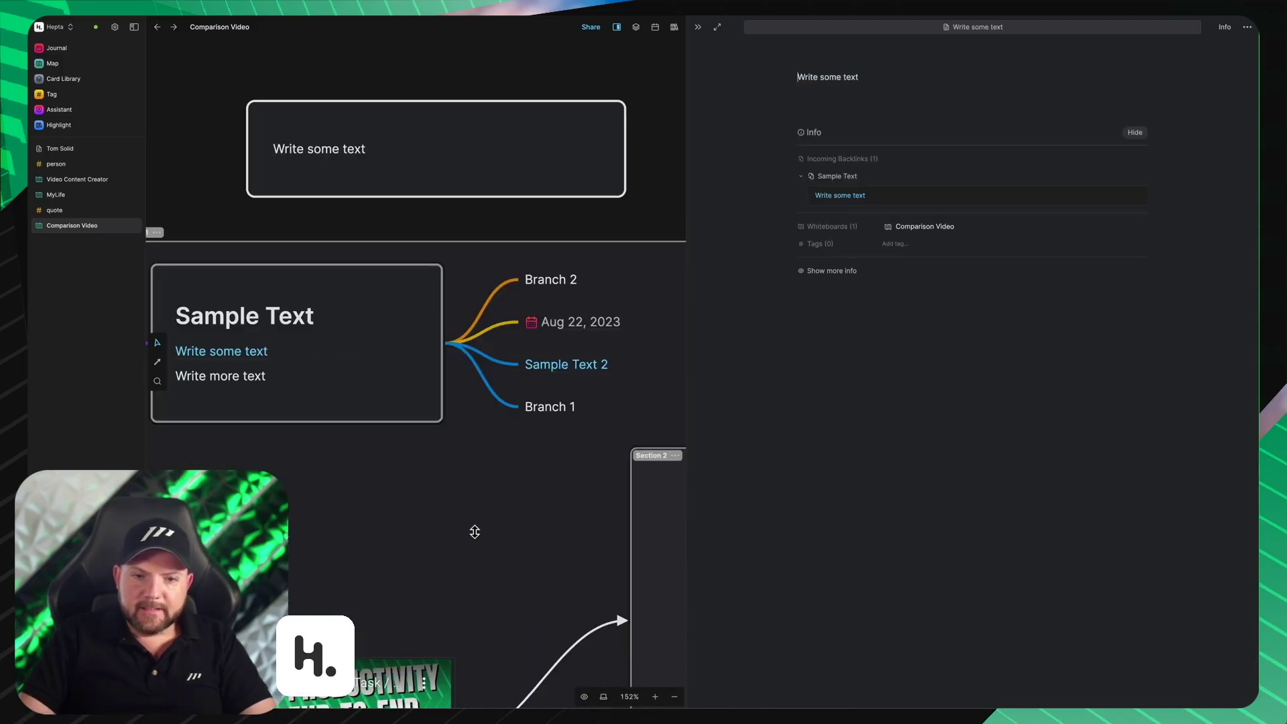
scroll(474, 537, down, 4)
drag(617, 288, 566, 231)
scroll(545, 196, down, 2)
scroll(545, 196, right, 2)
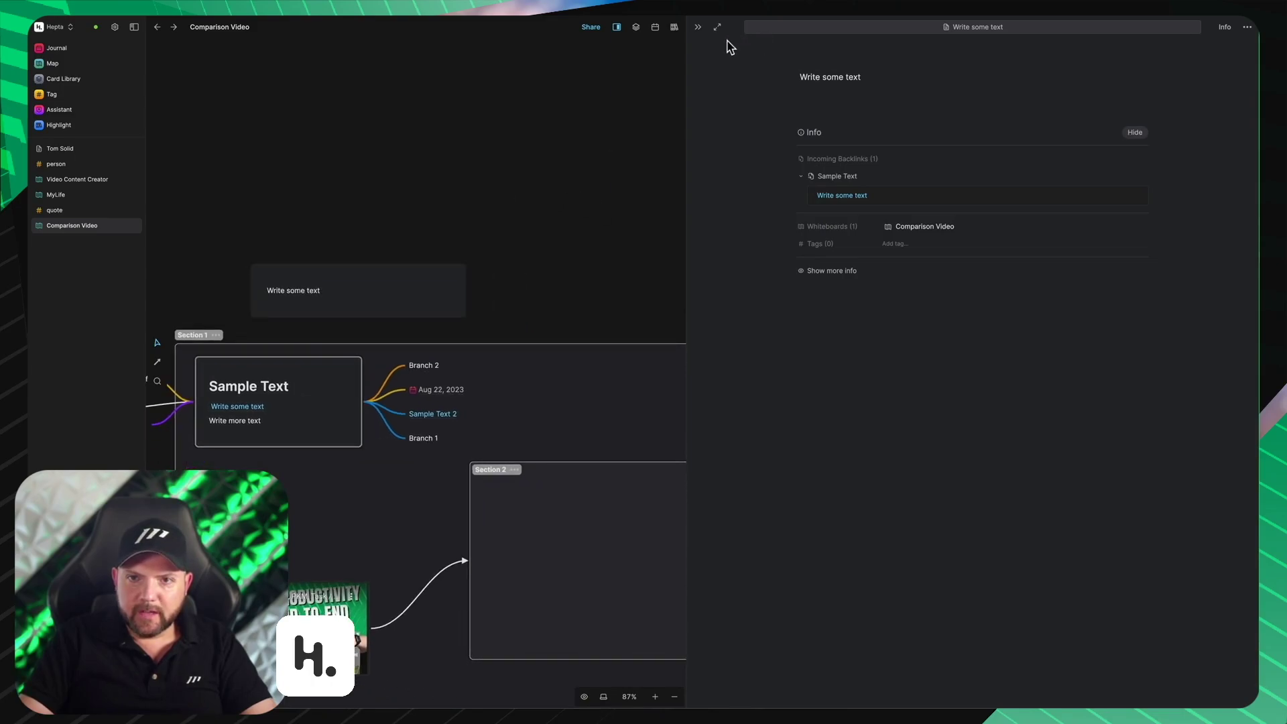
click(694, 27)
click(1189, 26)
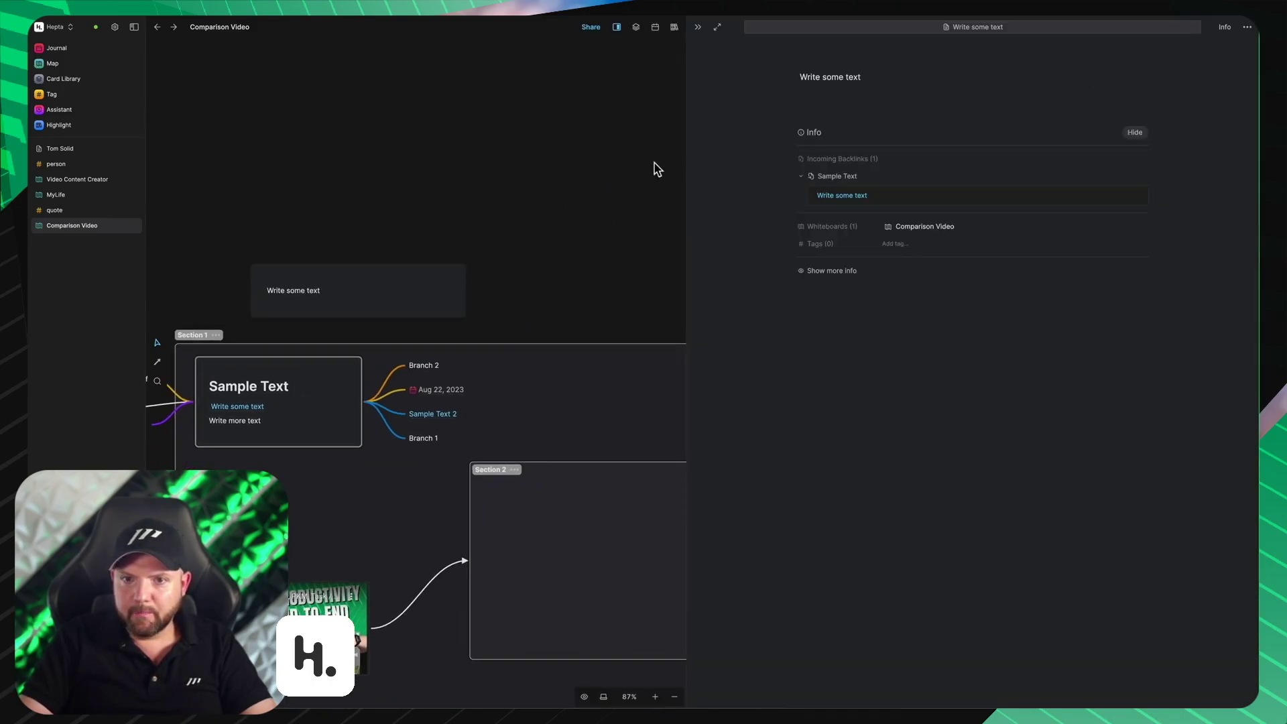
Step: Narrow the side view, pull the embedded video out of its card as a separate card beside it, and open that card's backlinks
drag(684, 155, 1003, 253)
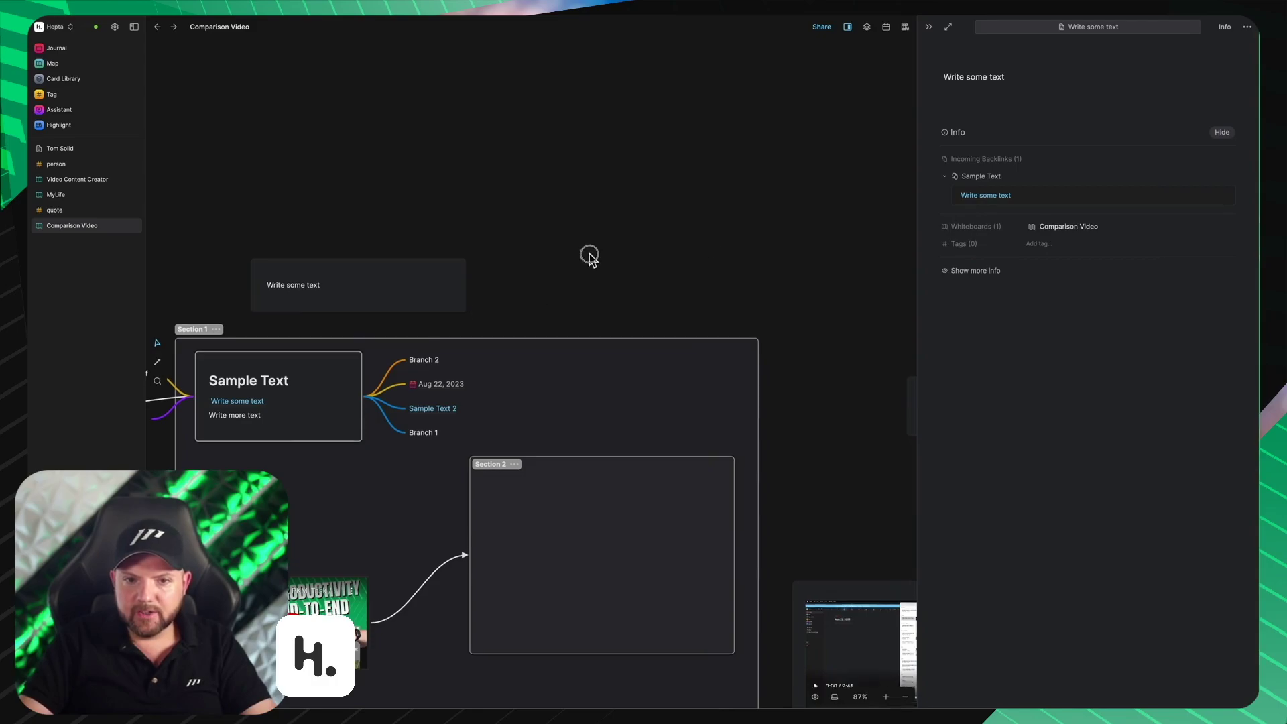
scroll(613, 263, down, 5)
scroll(791, 526, right, 5)
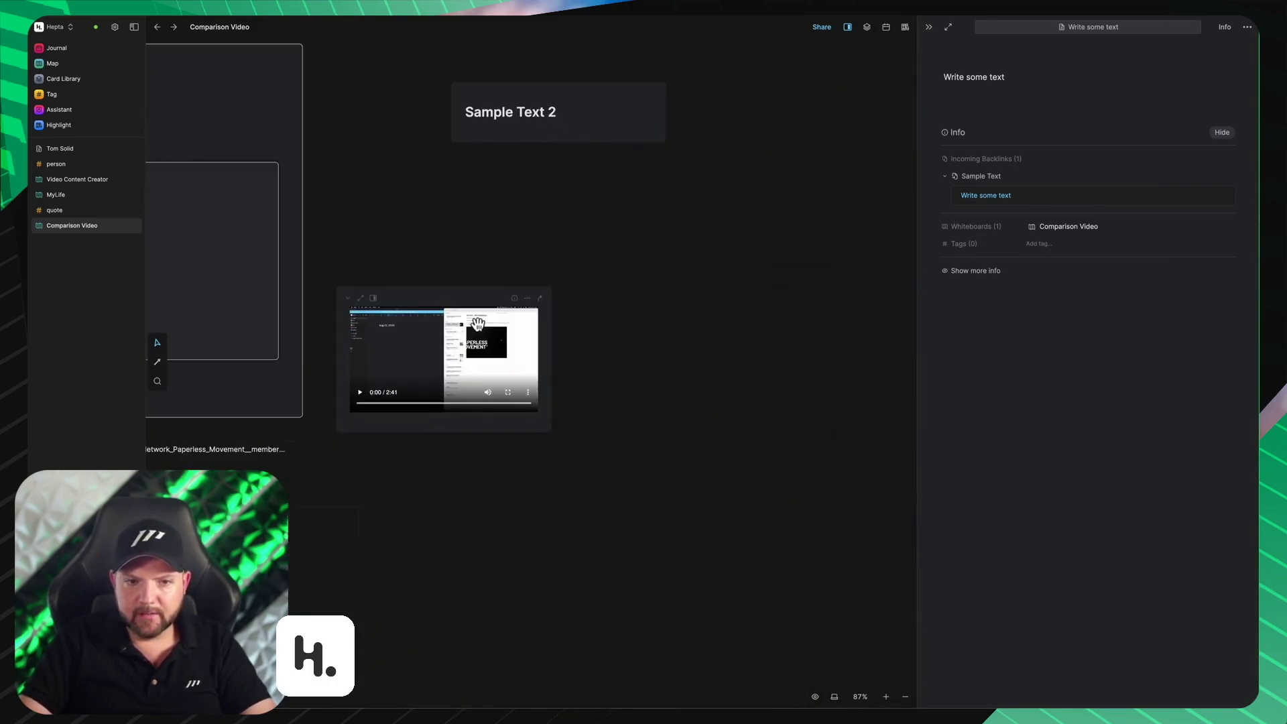
click(380, 297)
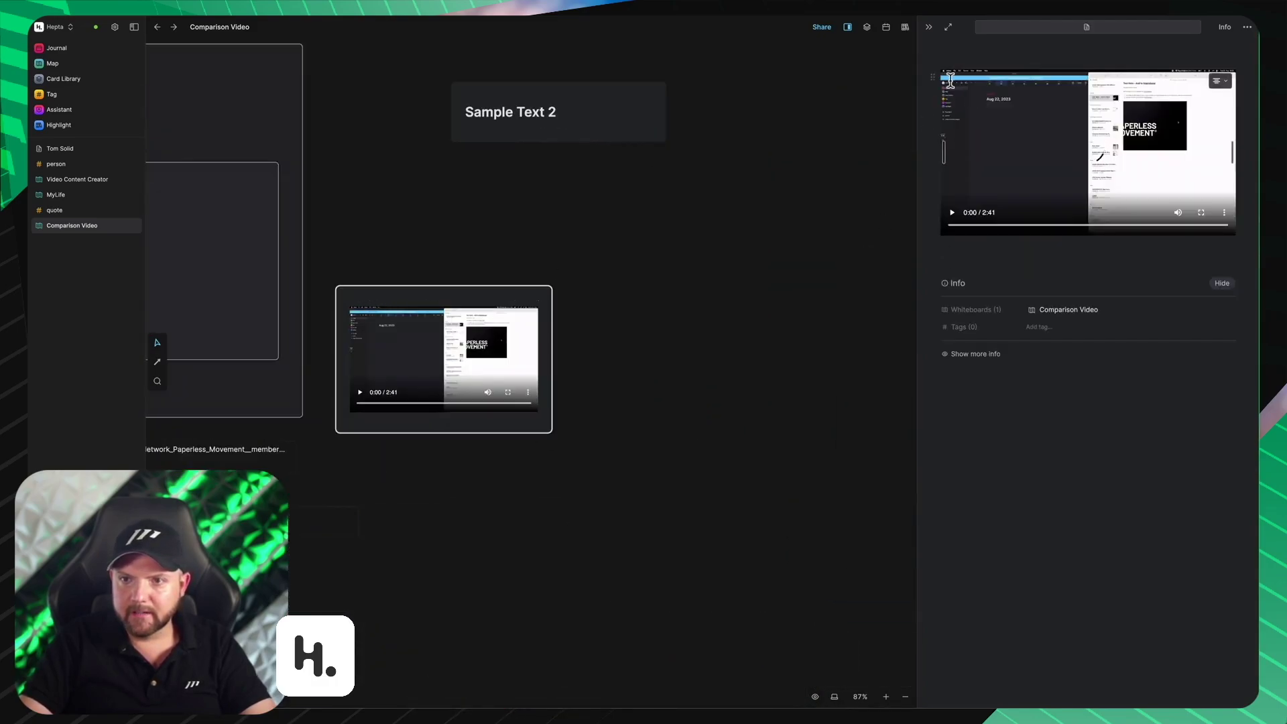
drag(933, 86, 688, 231)
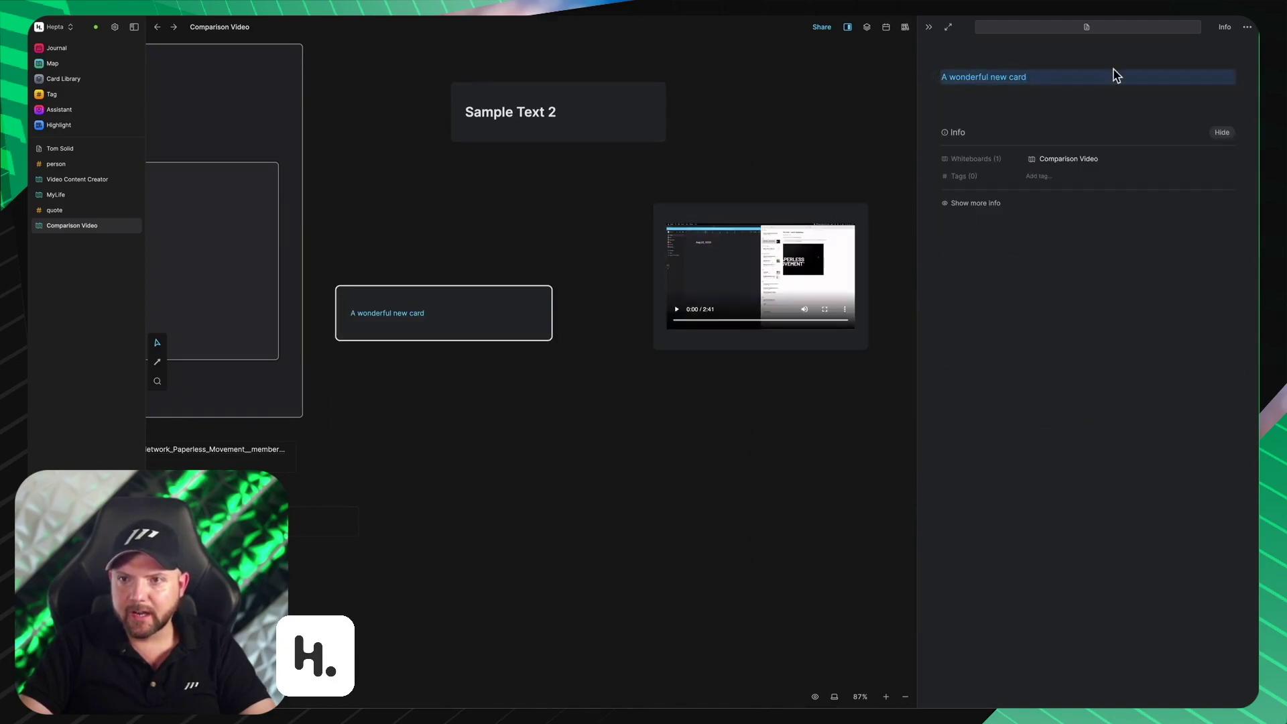
click(726, 246)
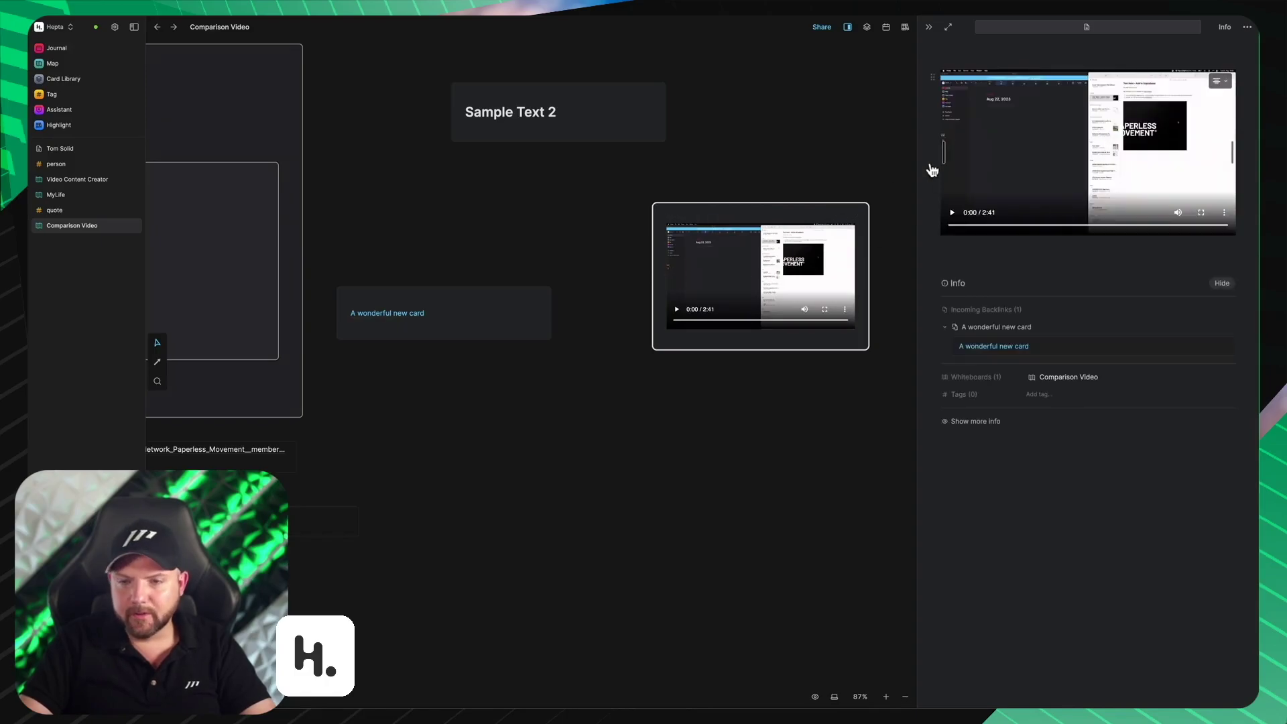
Step: Place the "The vision of Heptabase" highlight from the Heptabase founder's article above Section 1 and connect it to Section 1
click(566, 469)
scroll(737, 429, down, 5)
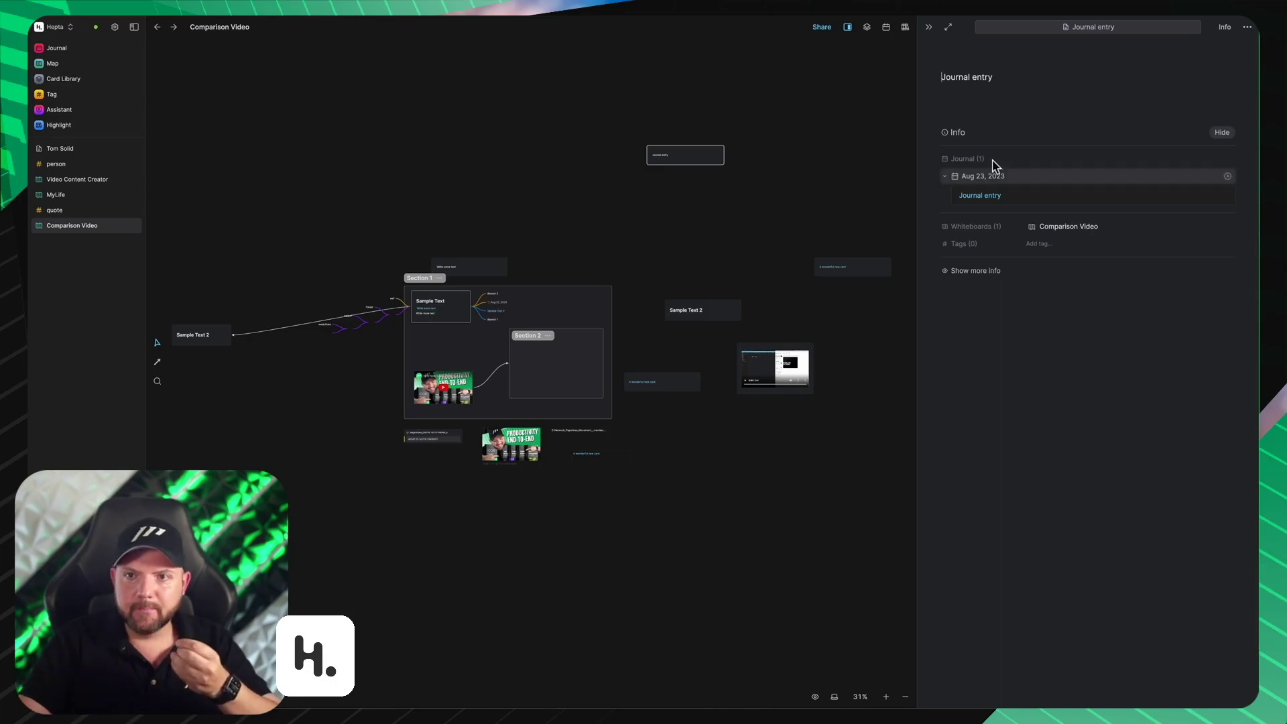
click(905, 29)
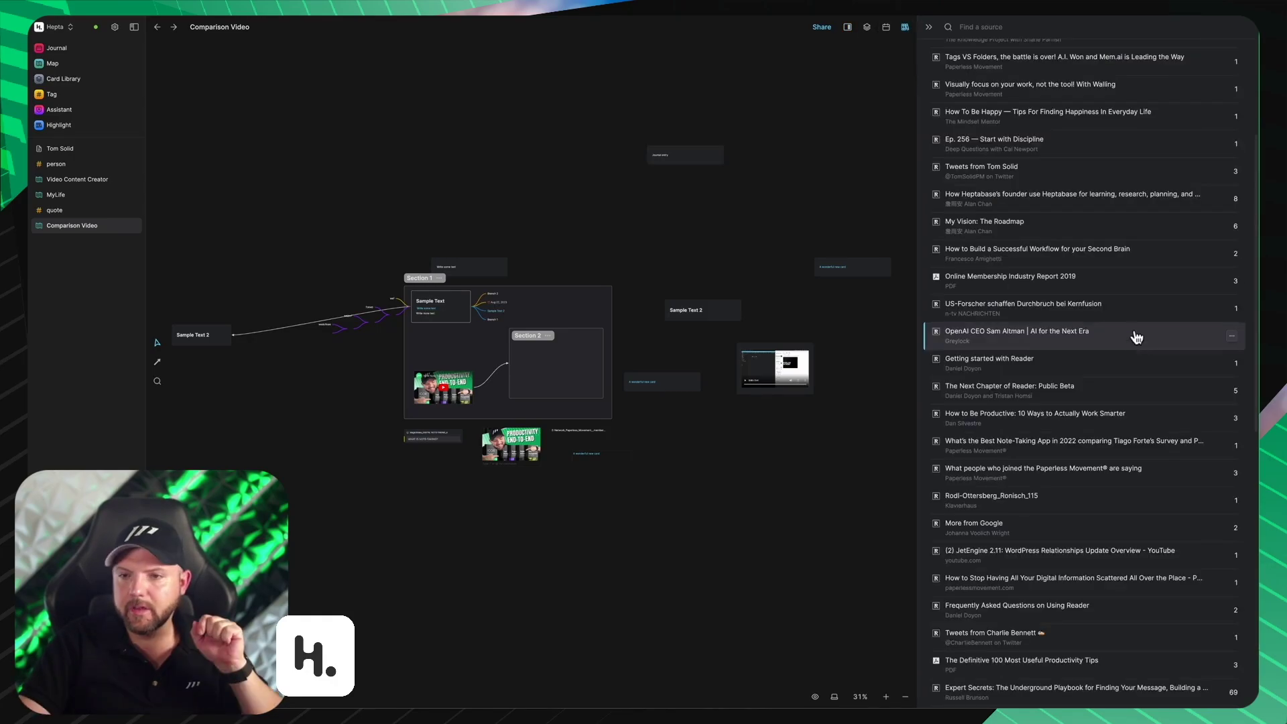
click(1045, 213)
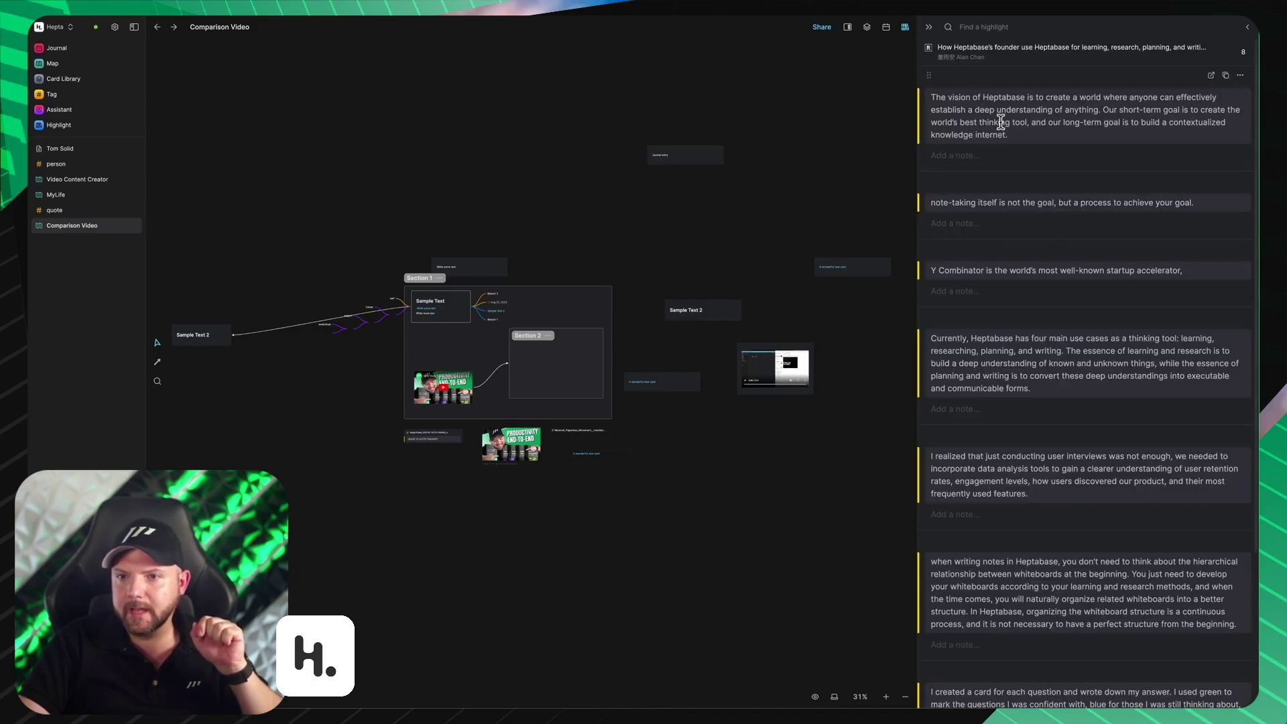
drag(929, 75, 564, 246)
scroll(601, 239, up, 5)
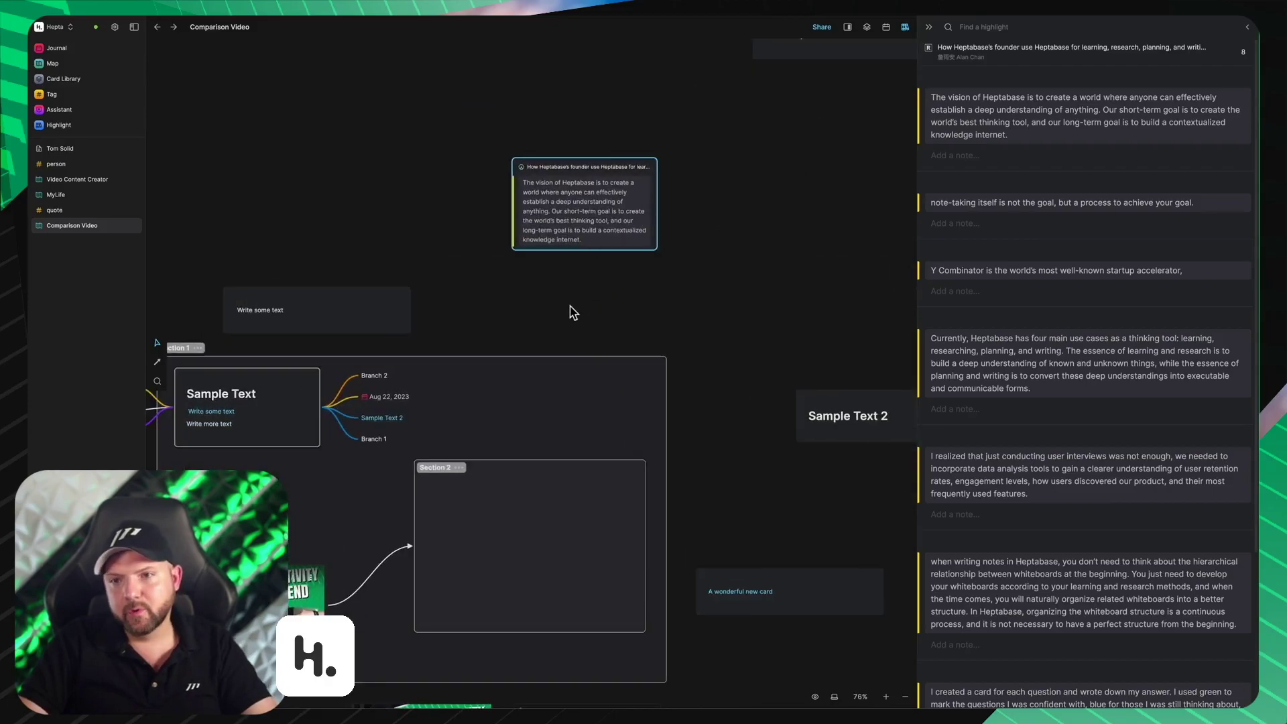
click(720, 325)
drag(584, 250, 584, 395)
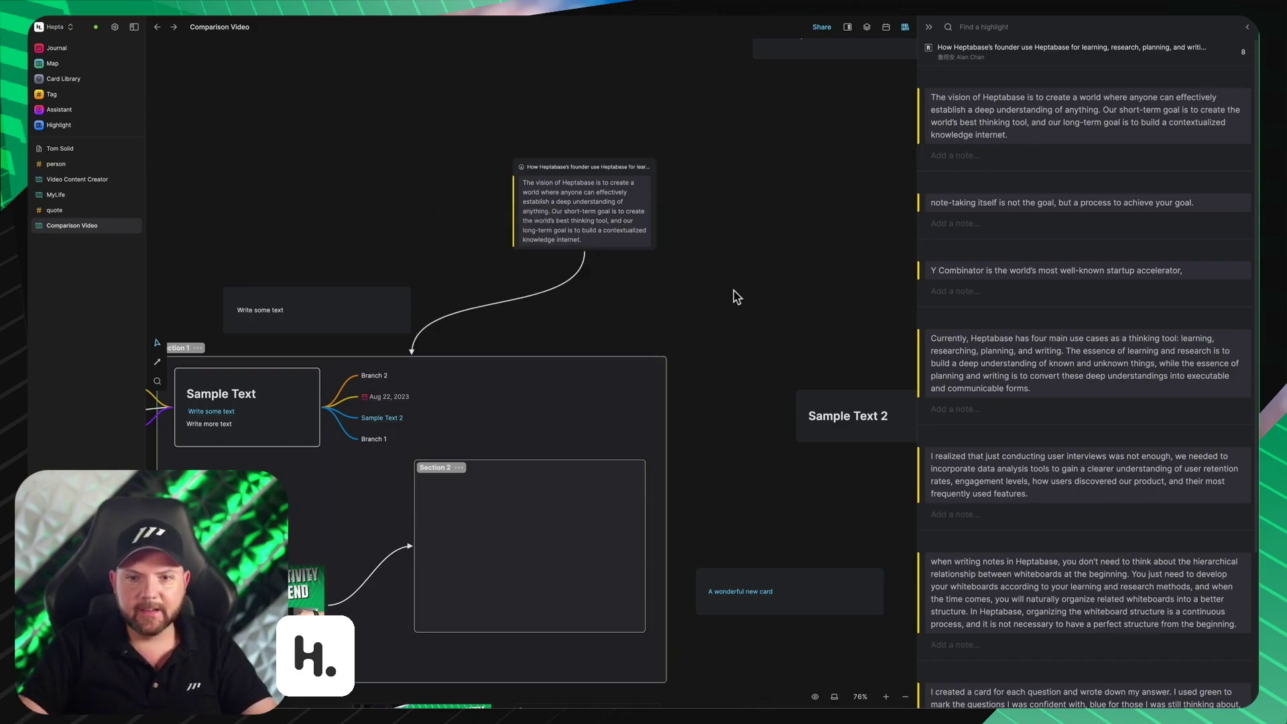
Step: Switch to Obsidian and colour the Sample Text card in Group Lvl 1 green
key(super+Tab)
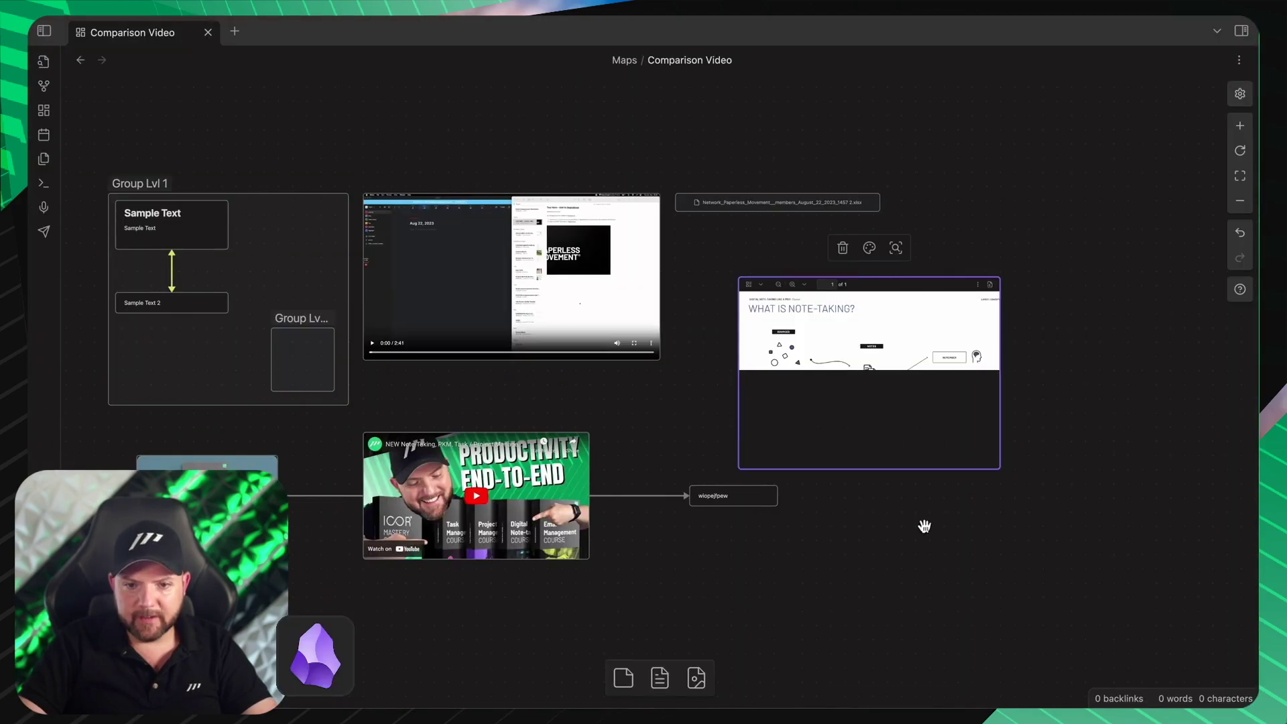
click(924, 526)
scroll(1063, 543, left, 3)
scroll(1063, 543, down, 2)
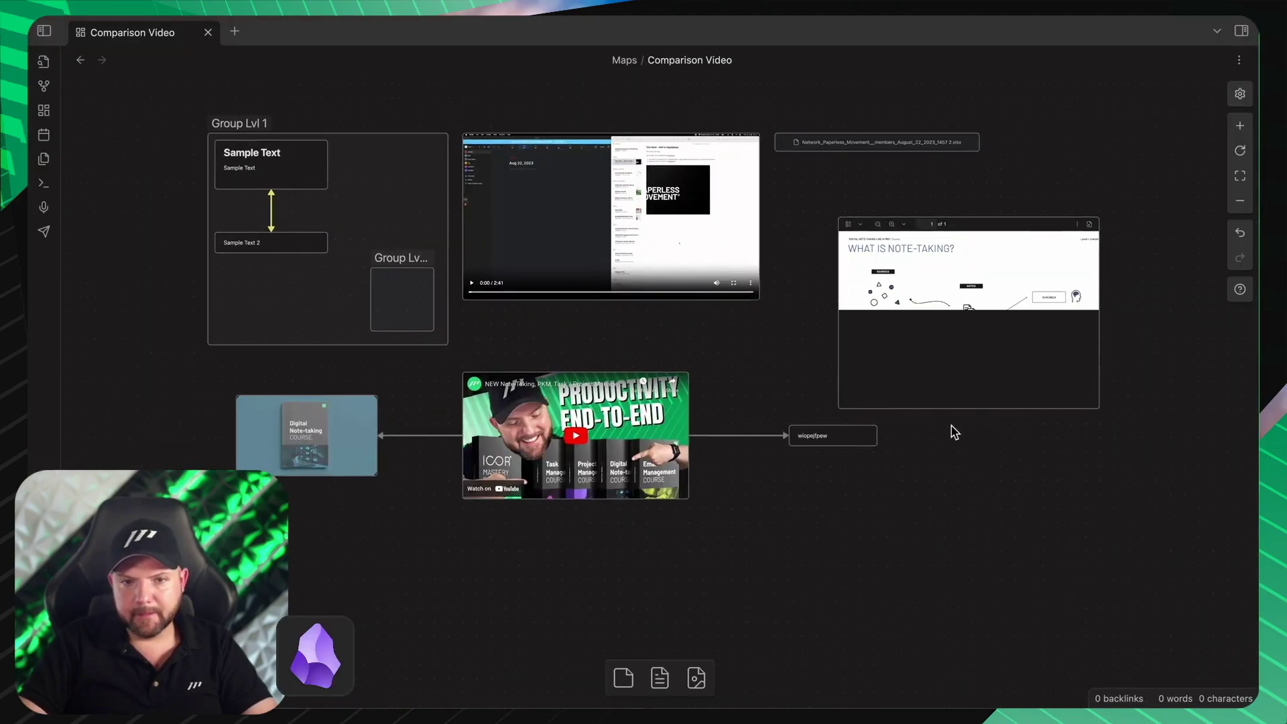
right_click(265, 169)
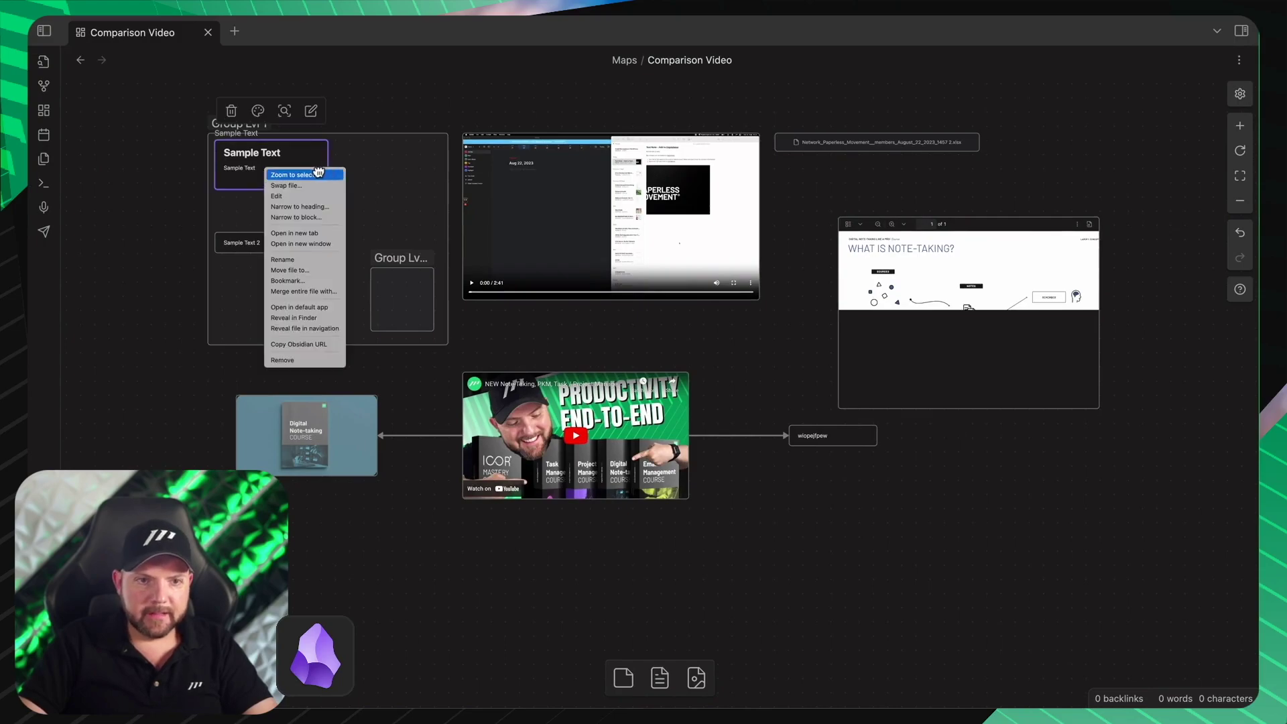
click(287, 149)
click(258, 110)
click(295, 141)
Step: Colour the Sample Text 2 card green as well
click(295, 242)
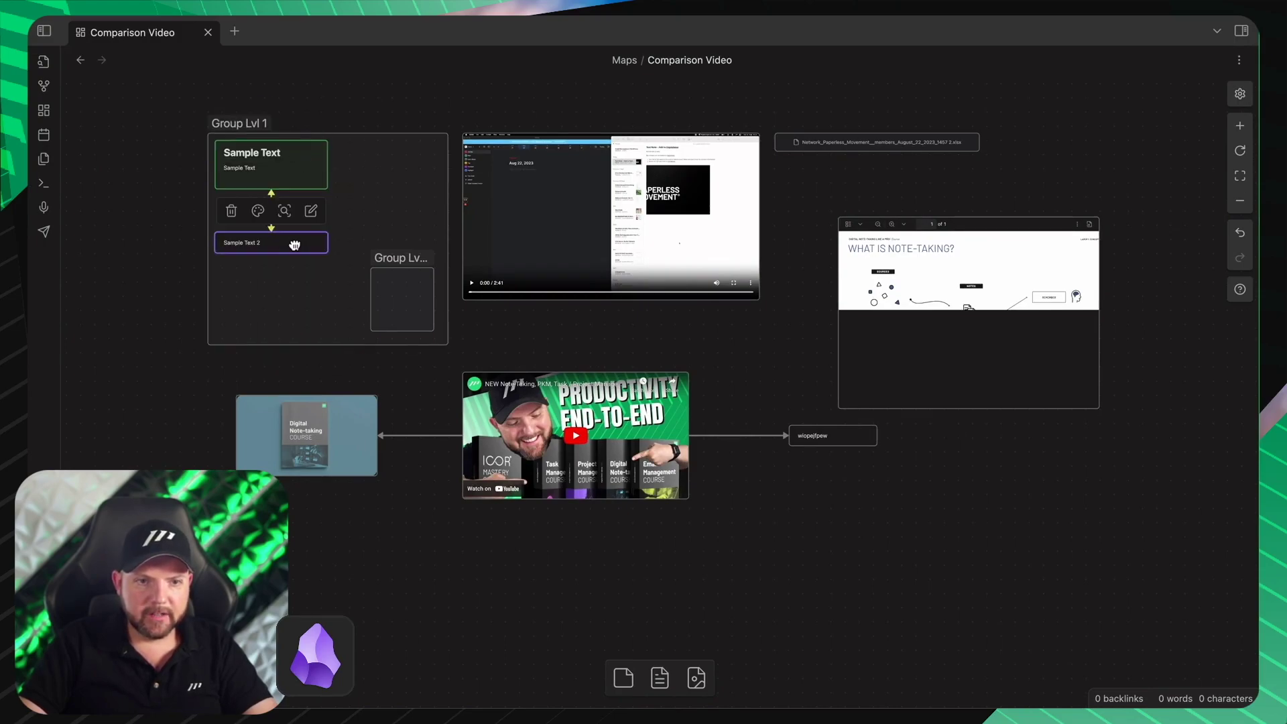
right_click(295, 243)
click(259, 212)
click(258, 210)
click(280, 241)
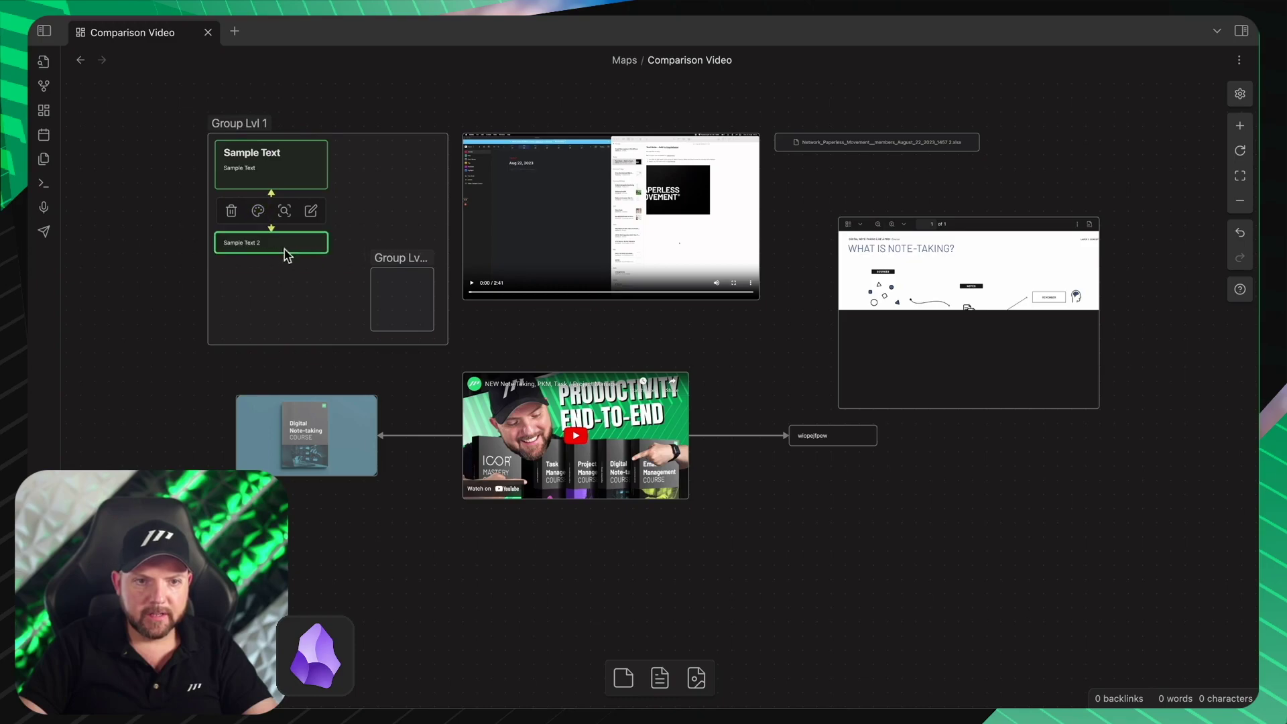
Step: Switch to Heptabase and colour the Sample Text card green and Section 2 blue
key(super+Tab)
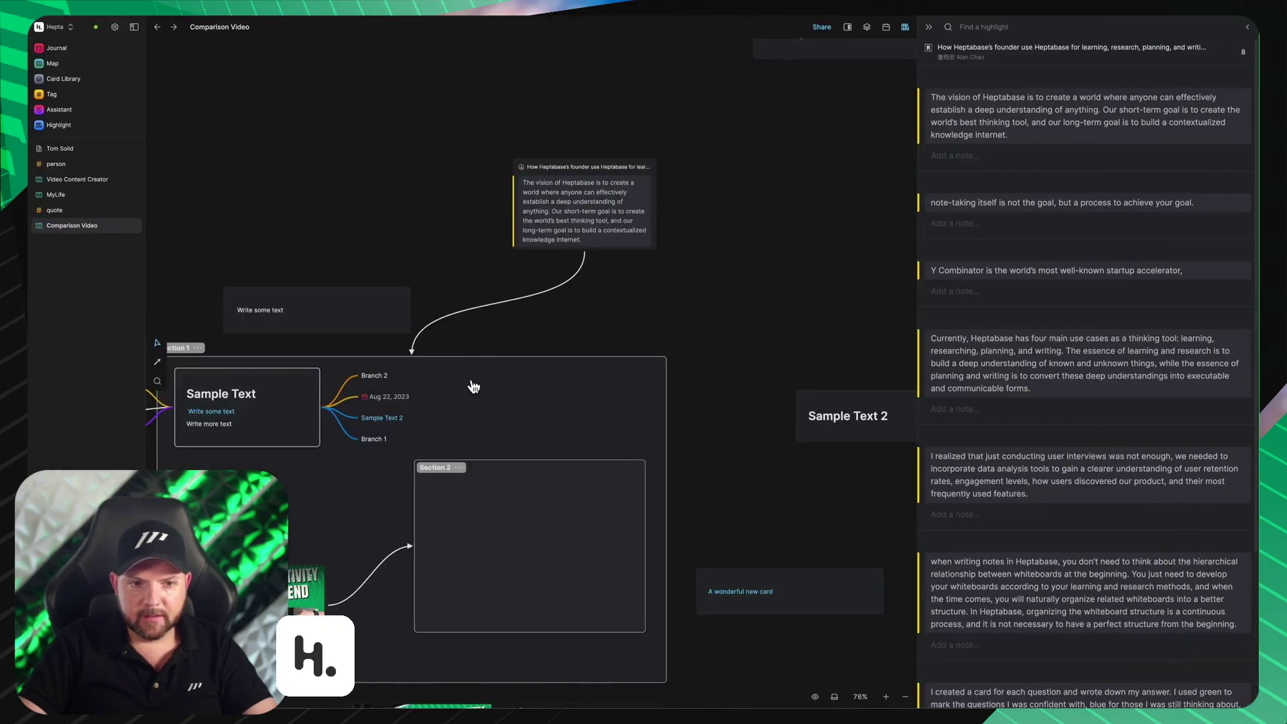
right_click(264, 402)
click(327, 442)
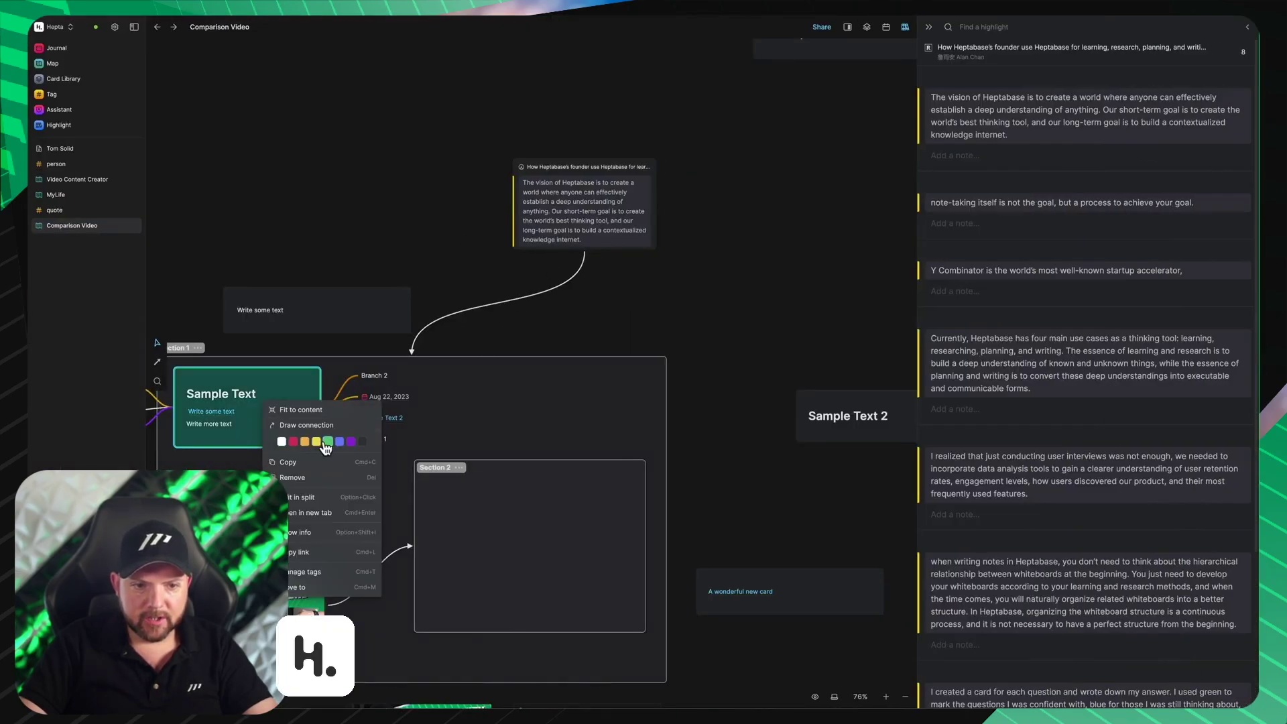
click(316, 200)
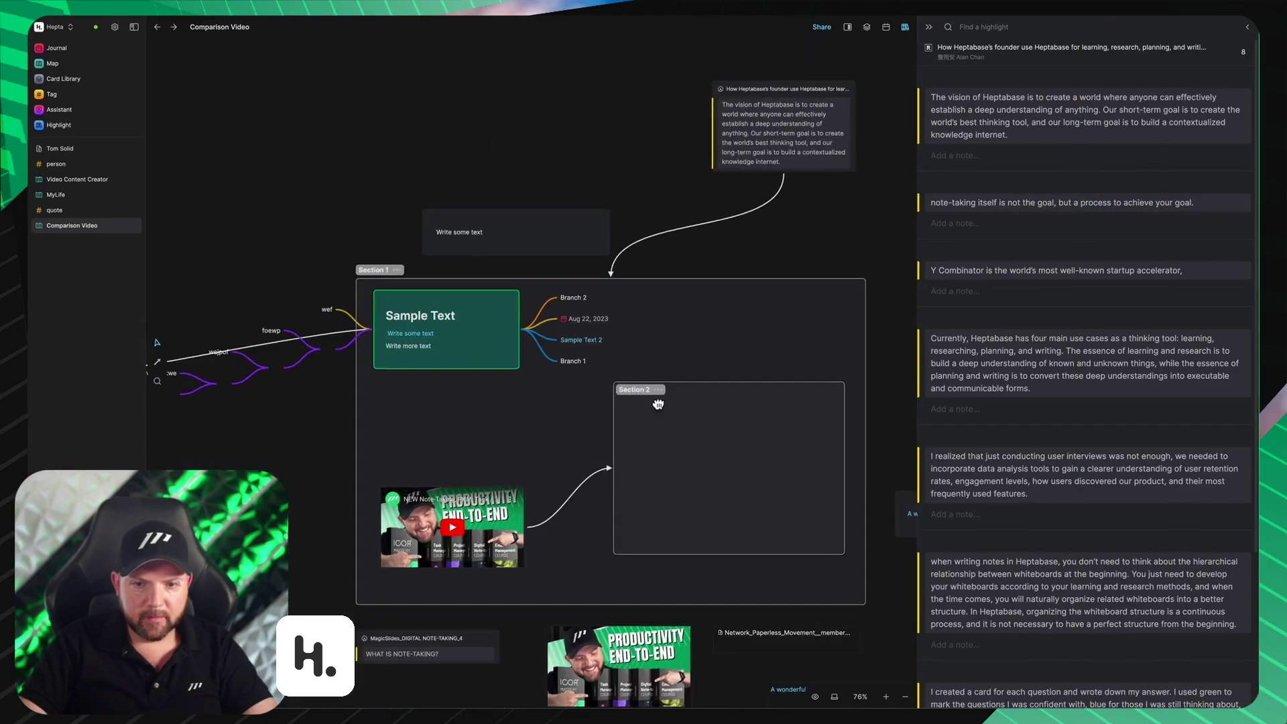
right_click(663, 410)
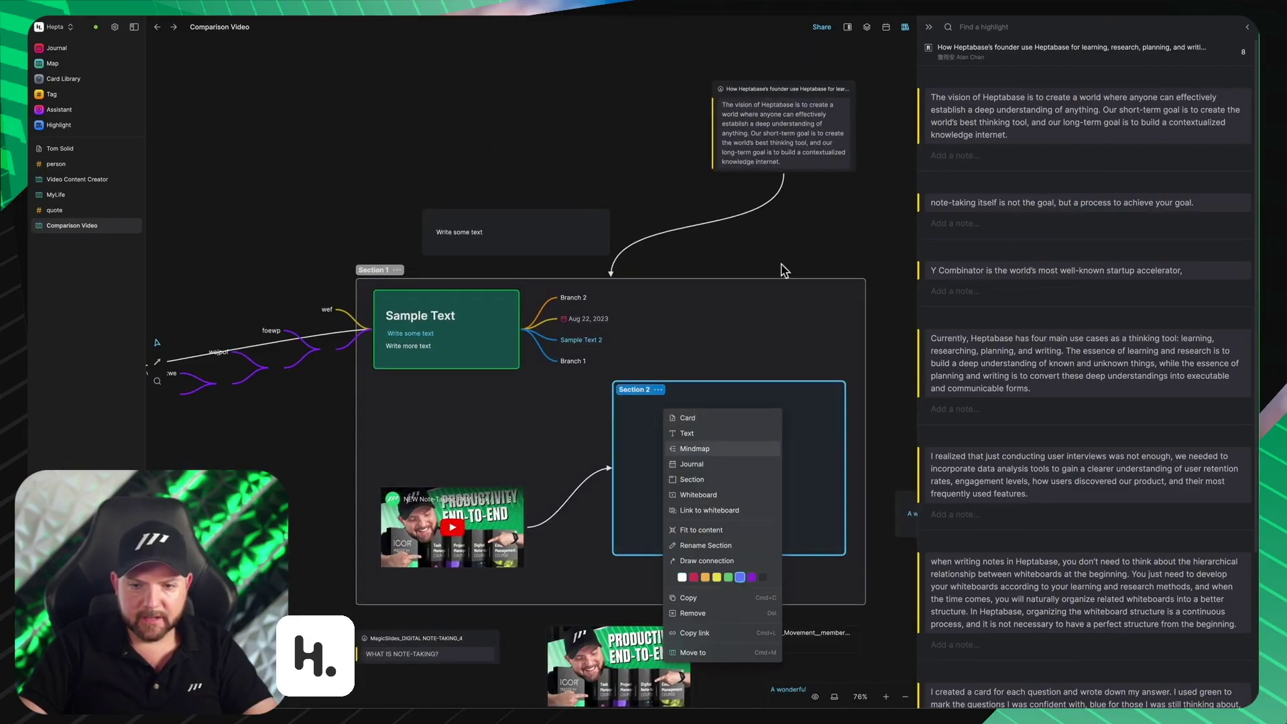
key(Escape)
Step: Switch to Obsidian, open the Sample Text note in its own tab and add an aliases property with the value ST
key(super+Tab)
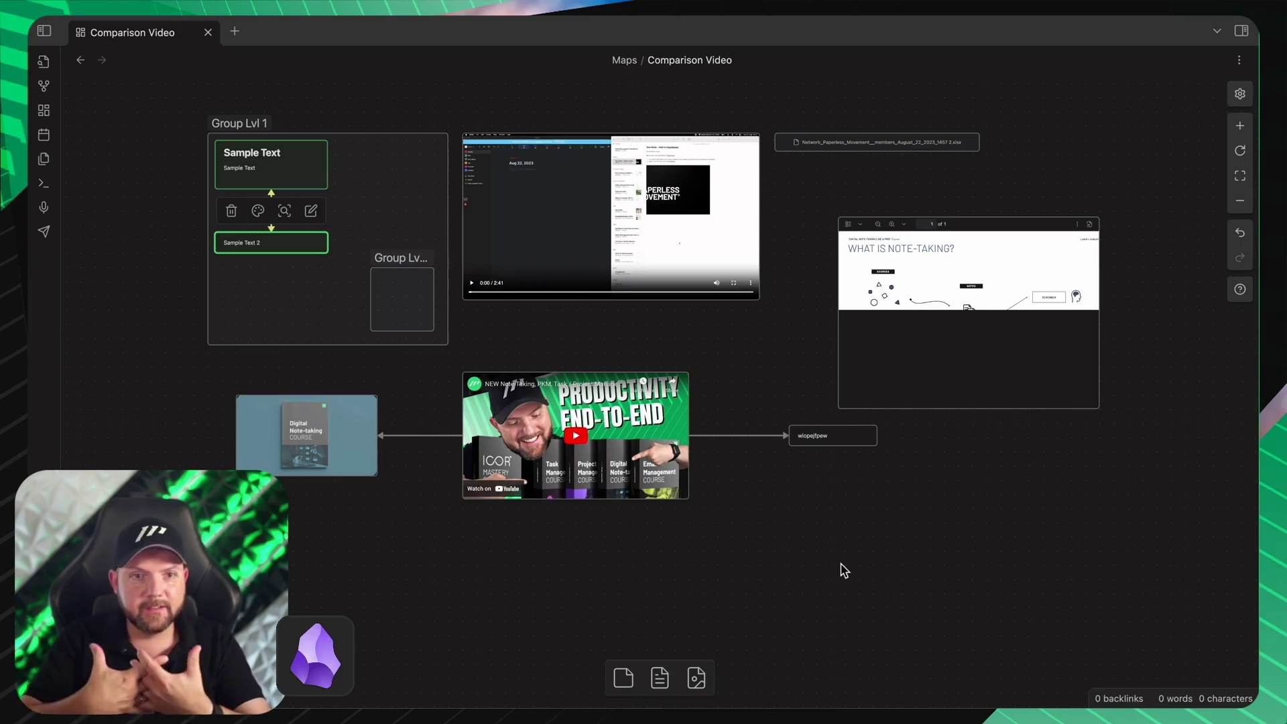
click(310, 210)
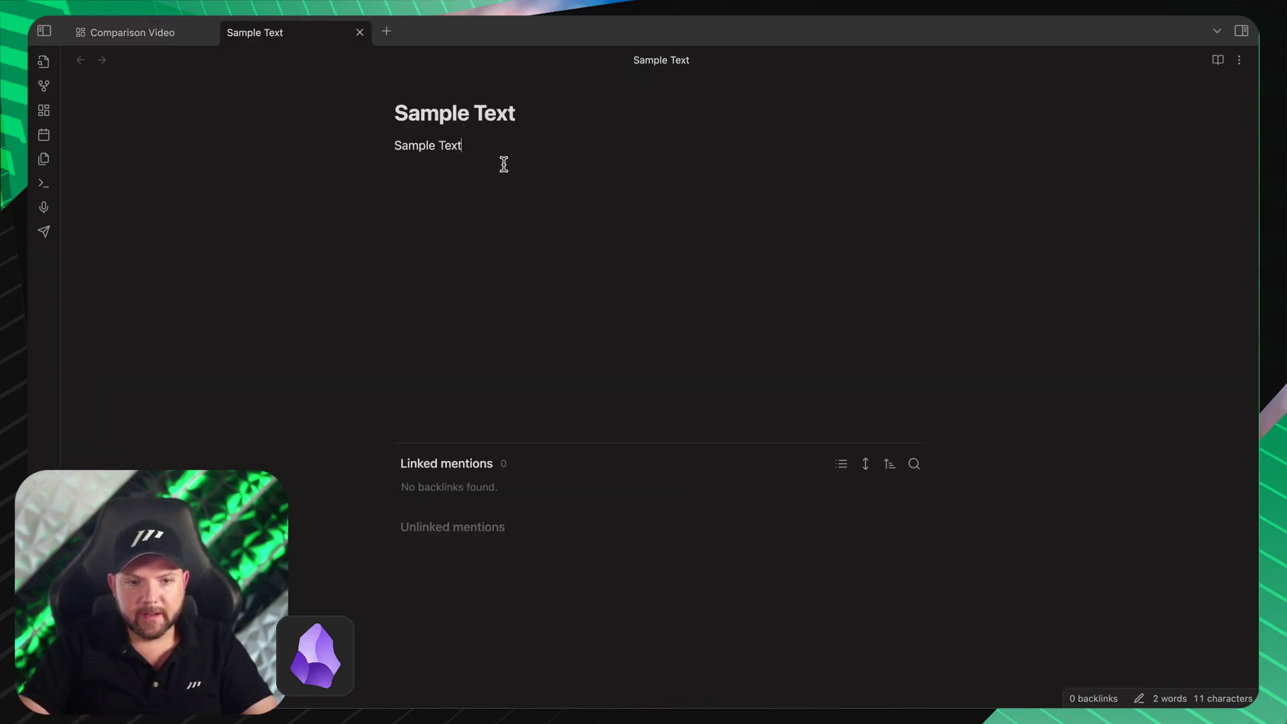
click(1238, 60)
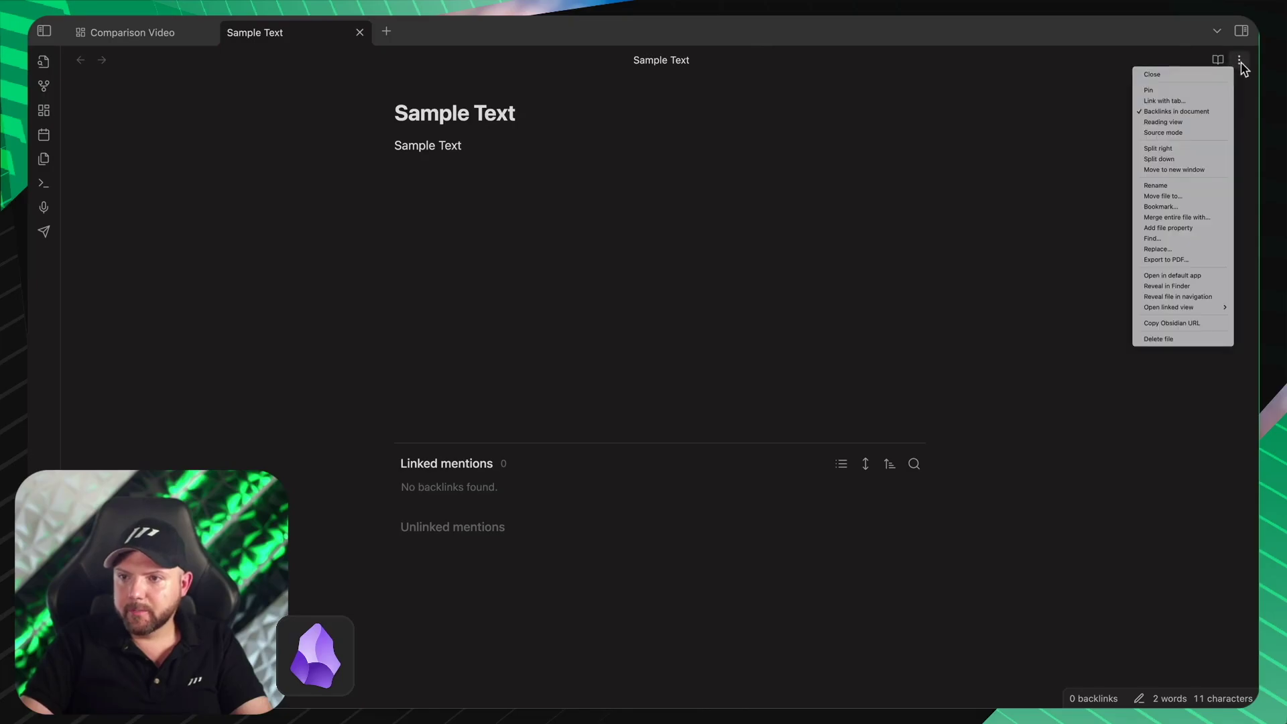
click(1203, 228)
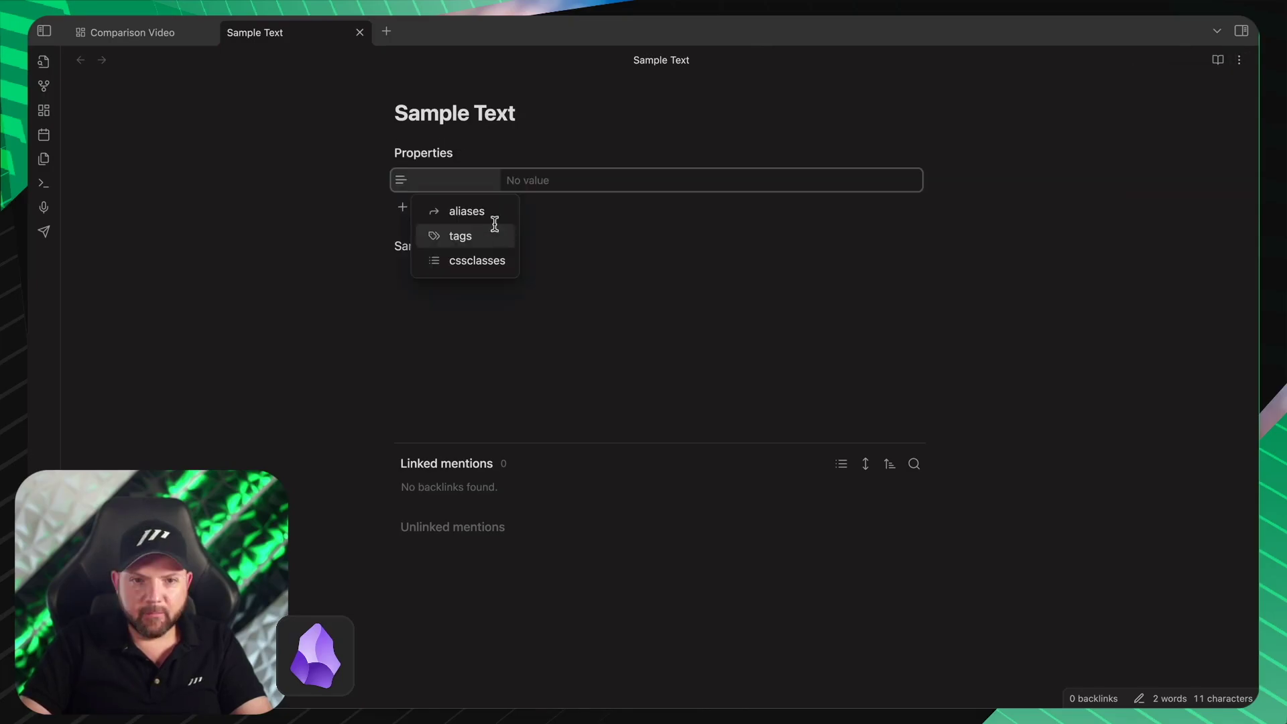
click(465, 217)
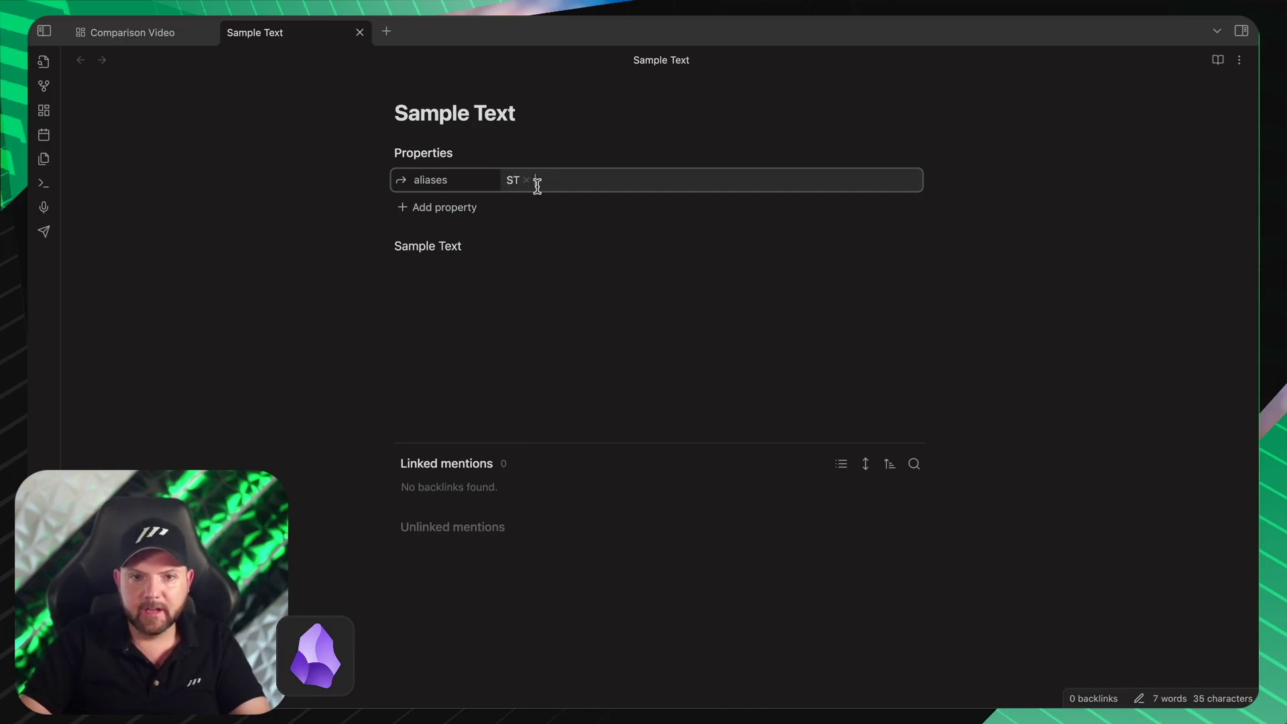
Step: Below the note's body text, insert a link to Sample Text through its alias ST, followed by the text "jweiopjf"
click(614, 289)
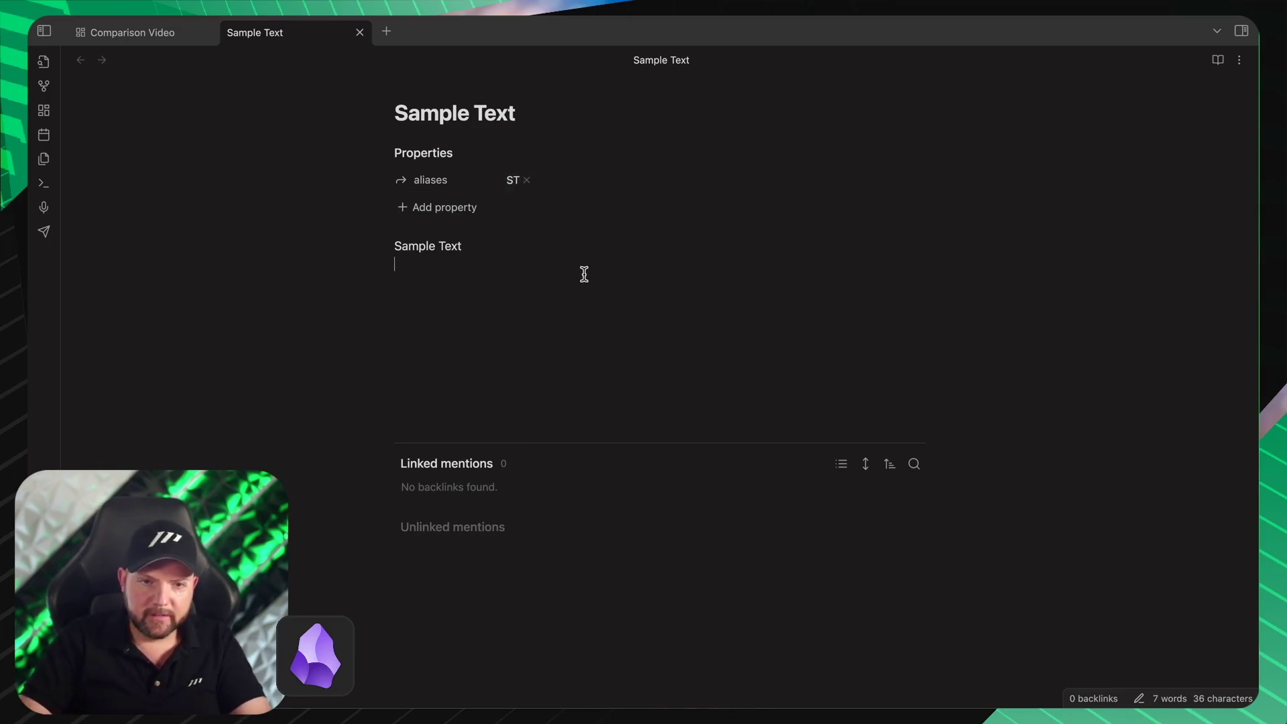
text([ST)
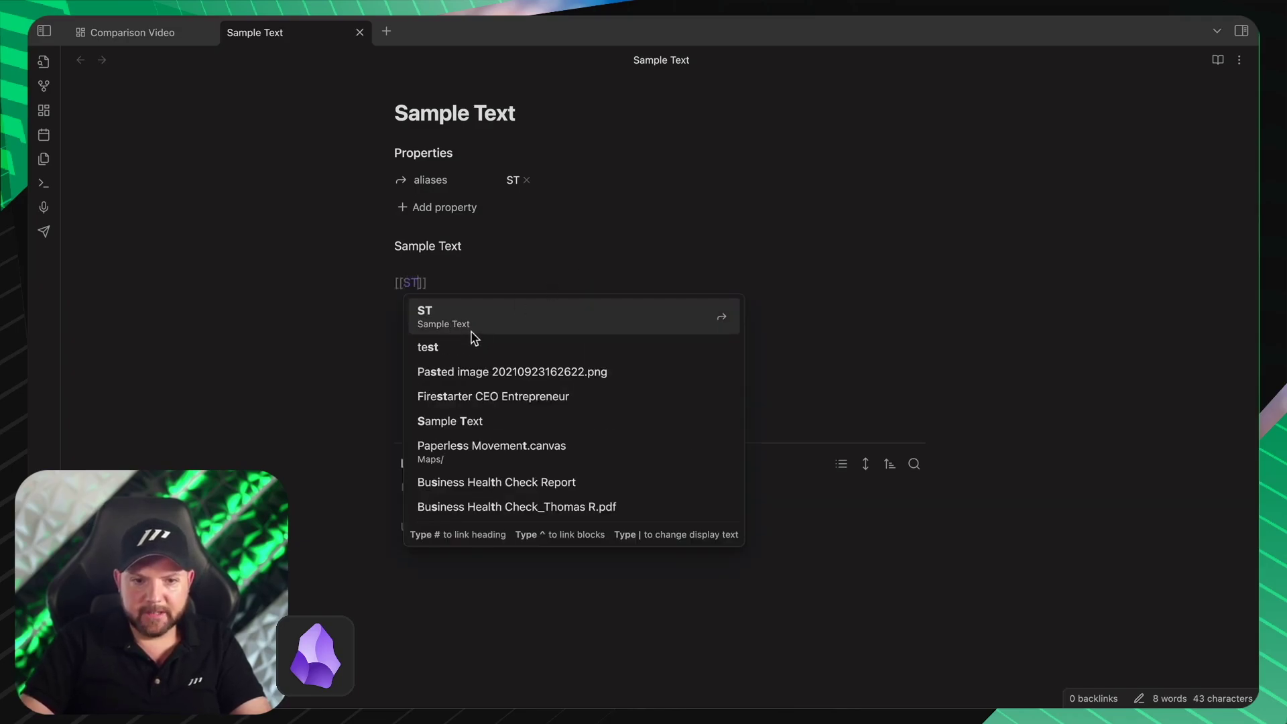
key(BackSpace)
text(amp)
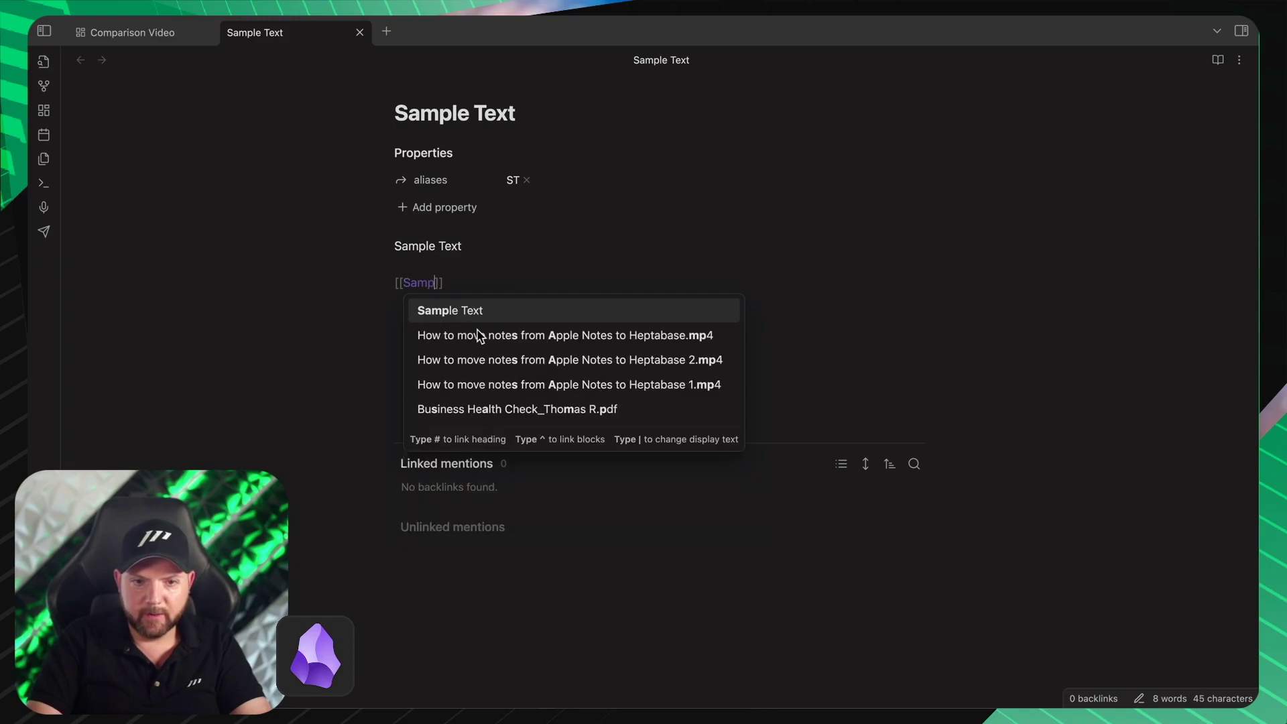
key(BackSpace)
key(BackSpace)
key(BackSpace)
text(T)
key(Escape)
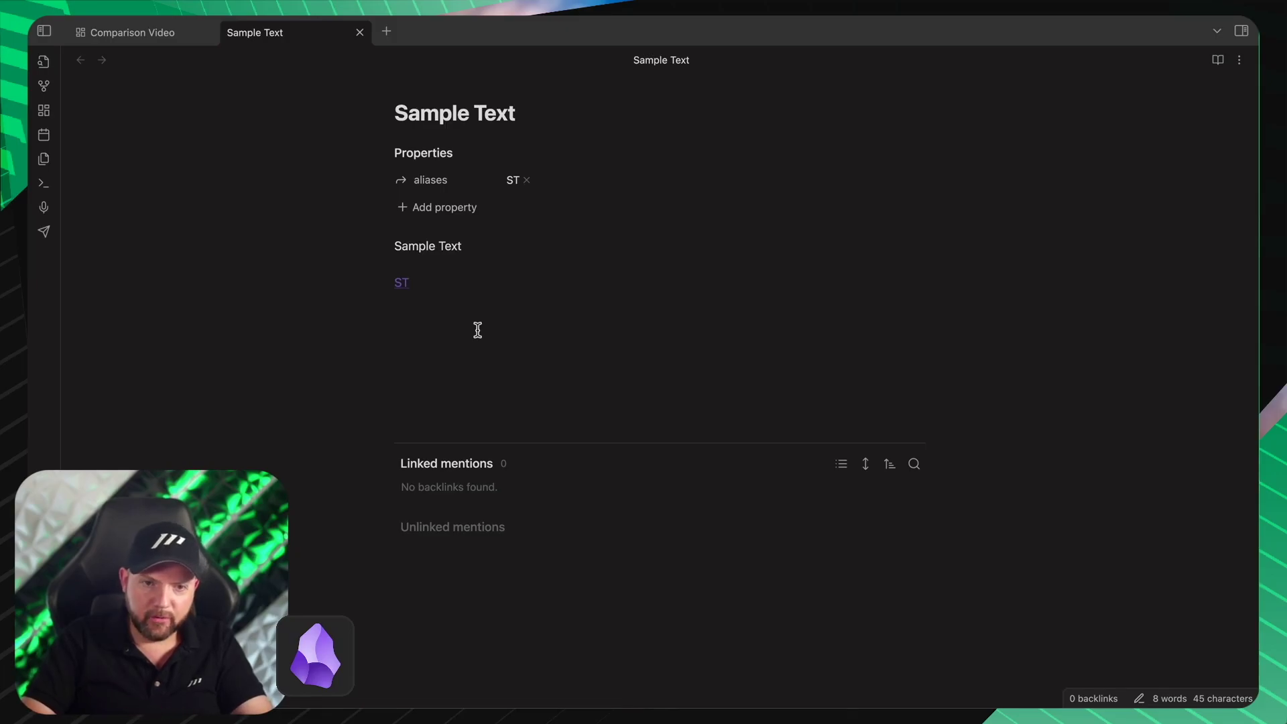
text(jweiopjf)
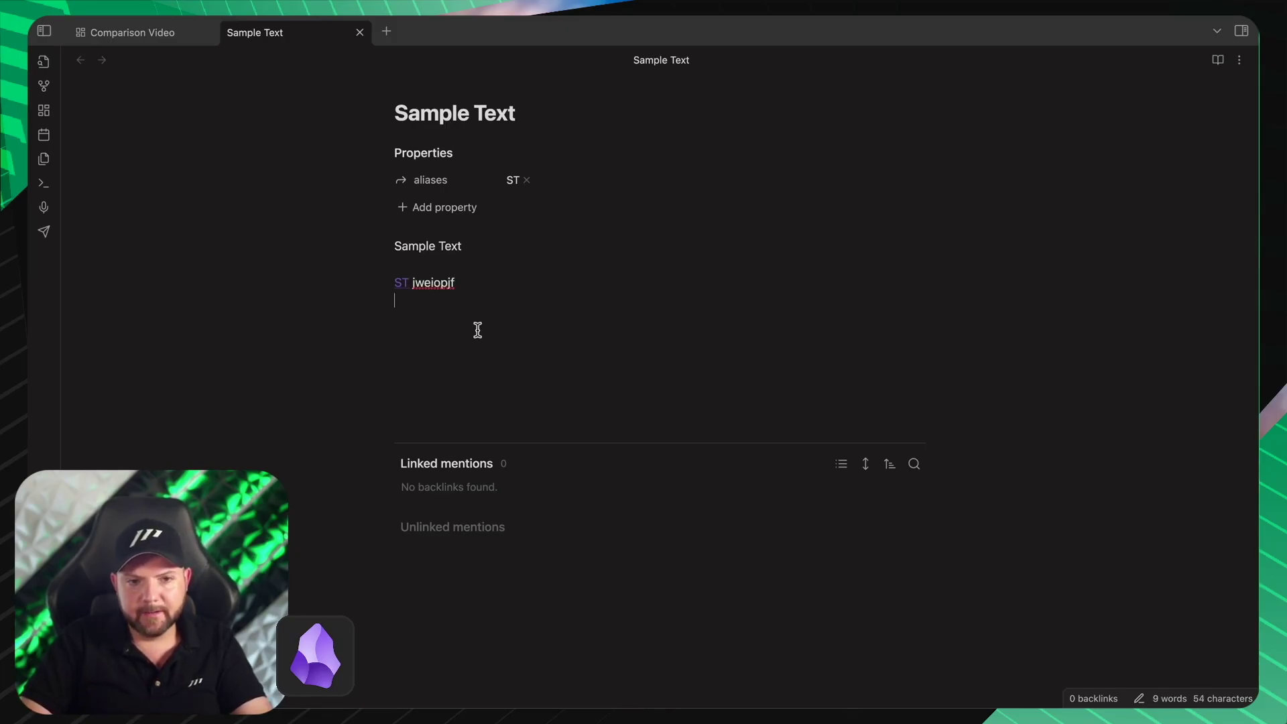
Step: Add a tags property with the tag test to the note and search for all notes carrying that tag
click(429, 207)
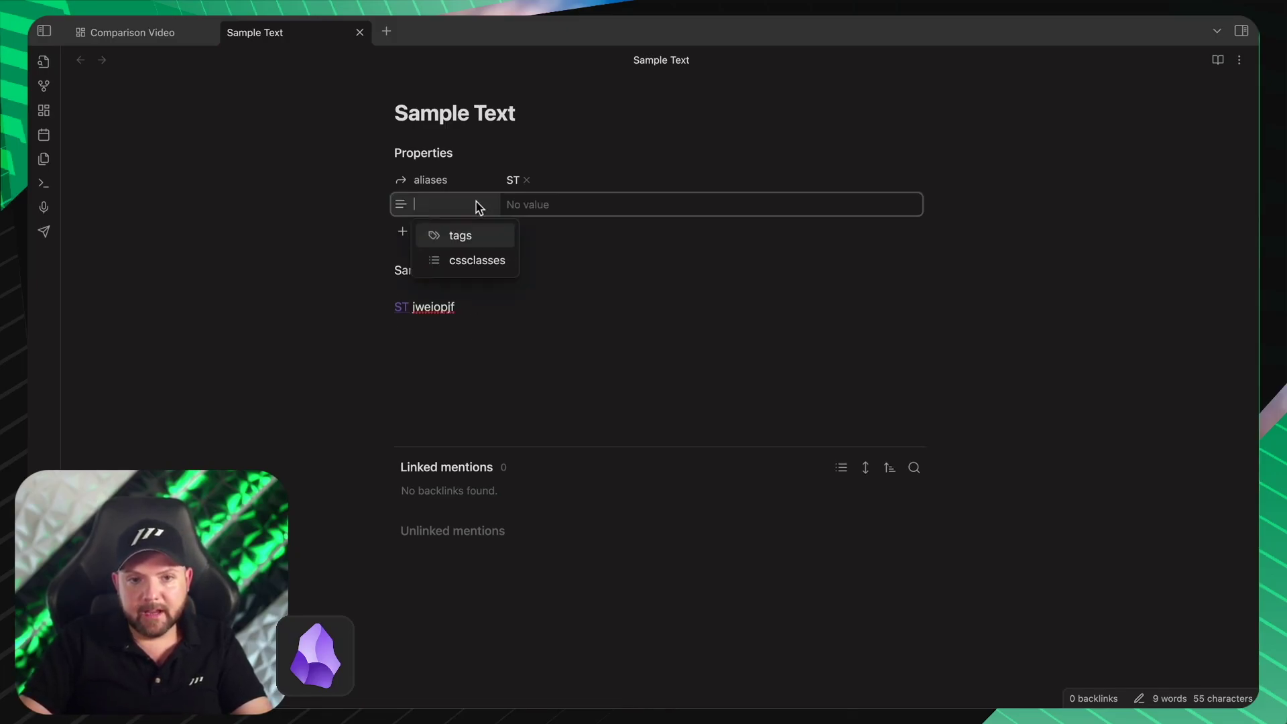
click(464, 234)
click(547, 234)
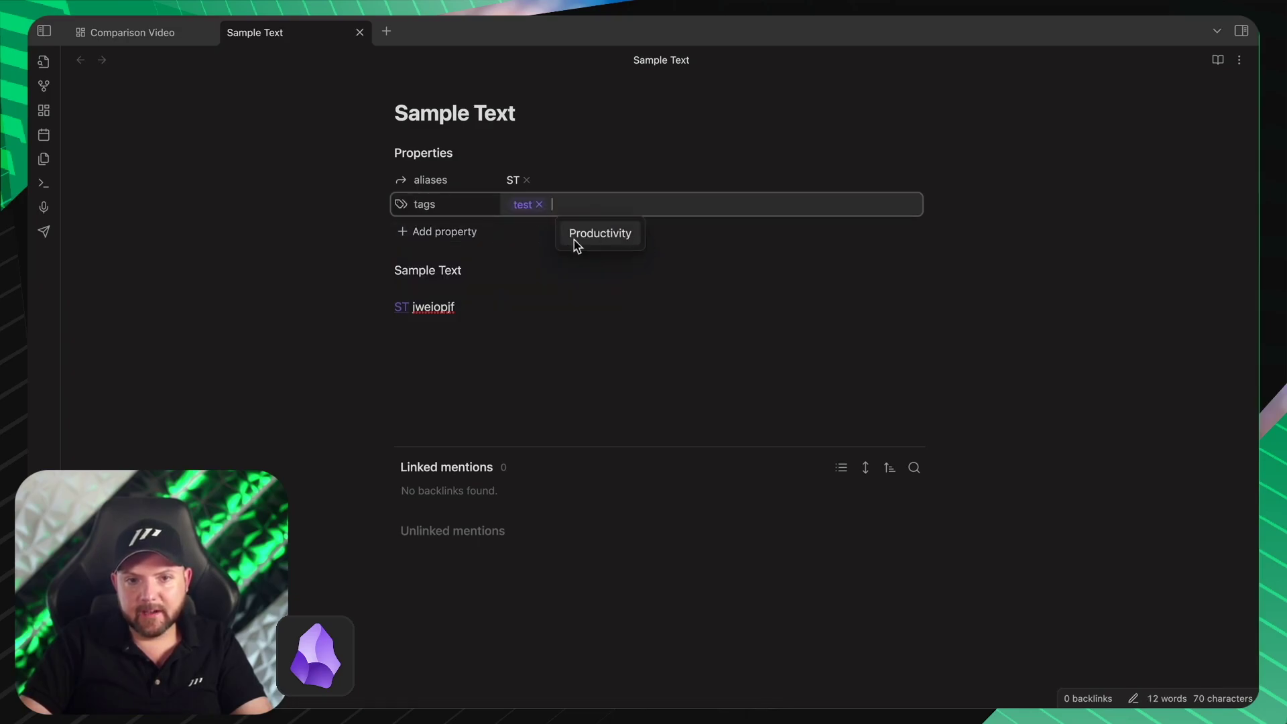
click(522, 204)
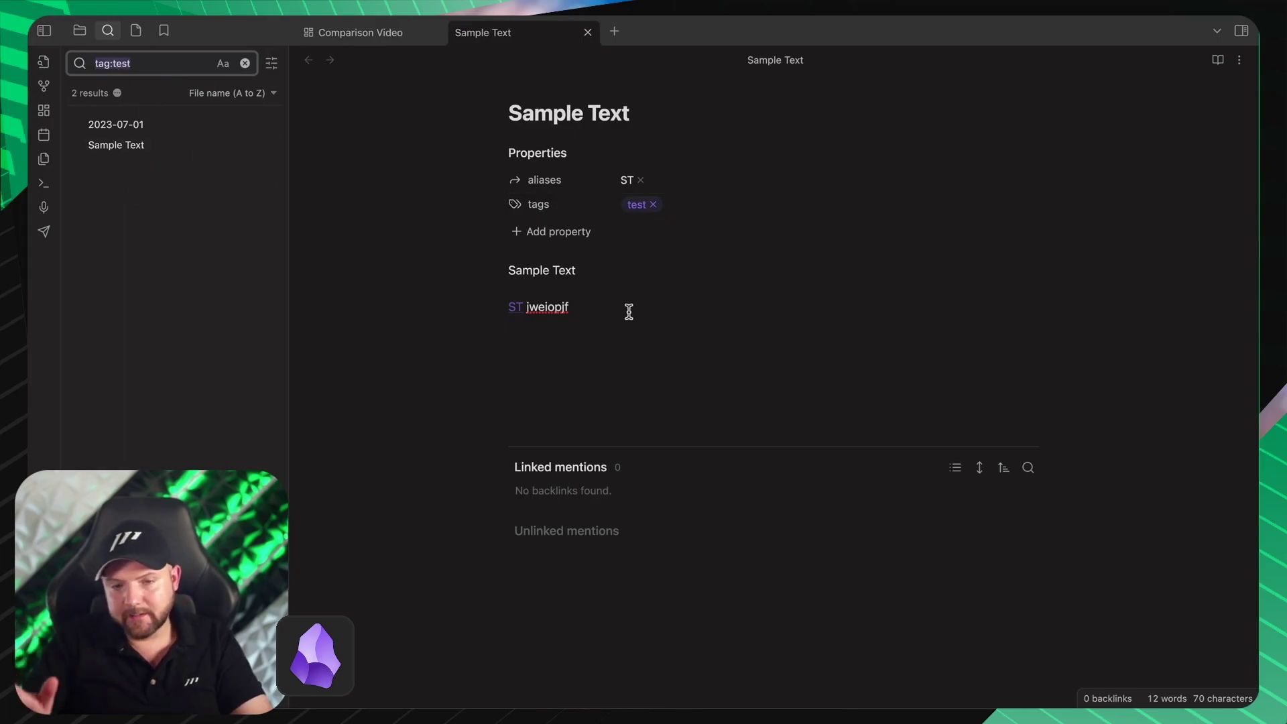
Step: Switch to Heptabase, add the tag test to the Sample Text card and open that tag's table
key(super+Tab)
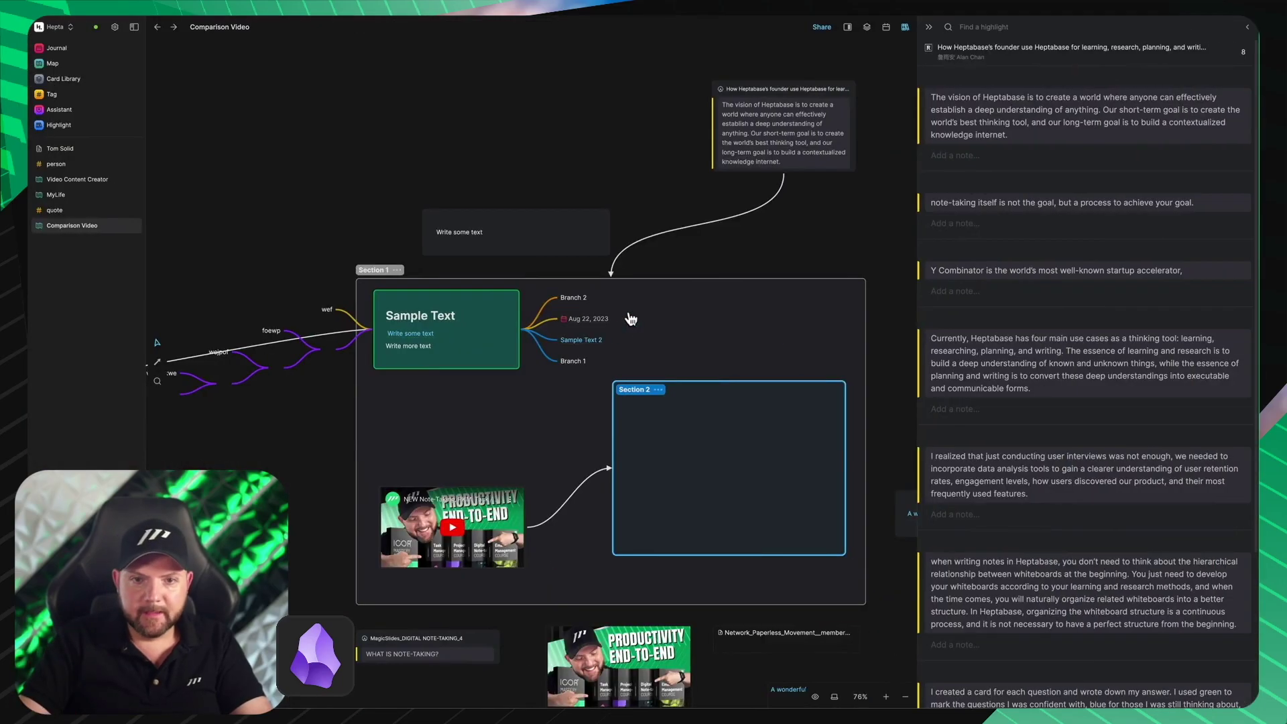
click(402, 305)
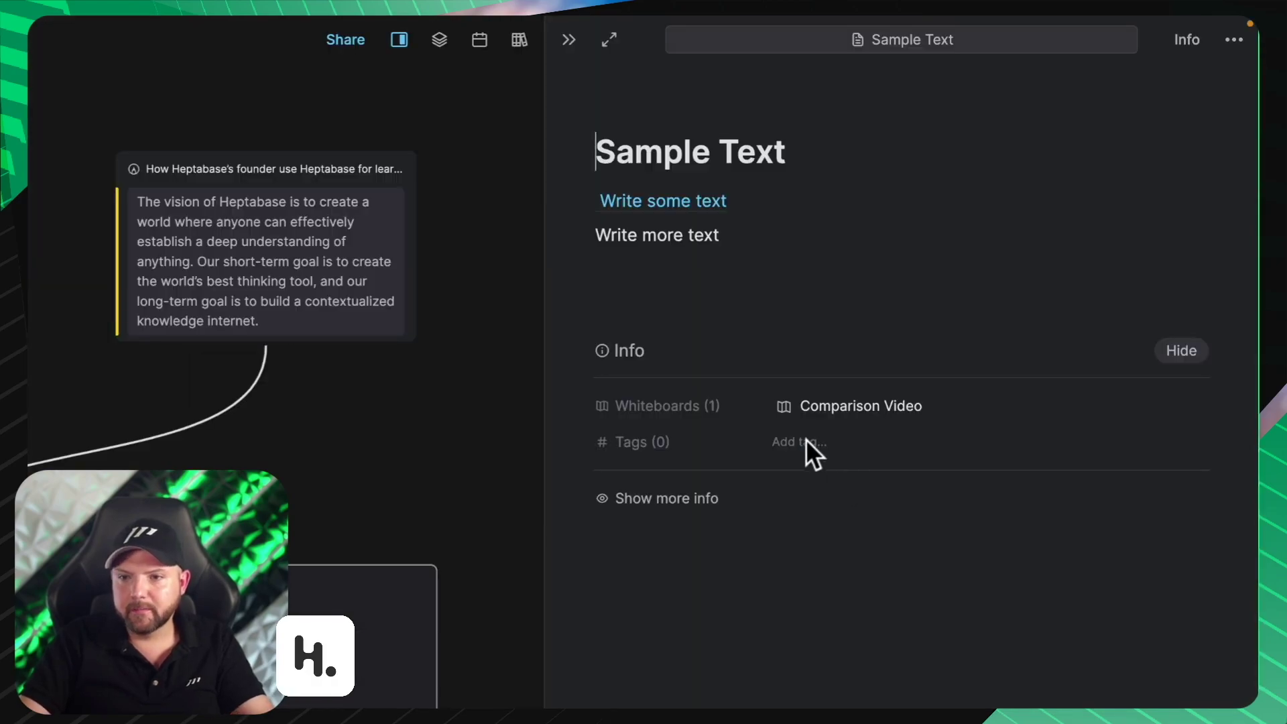
click(806, 441)
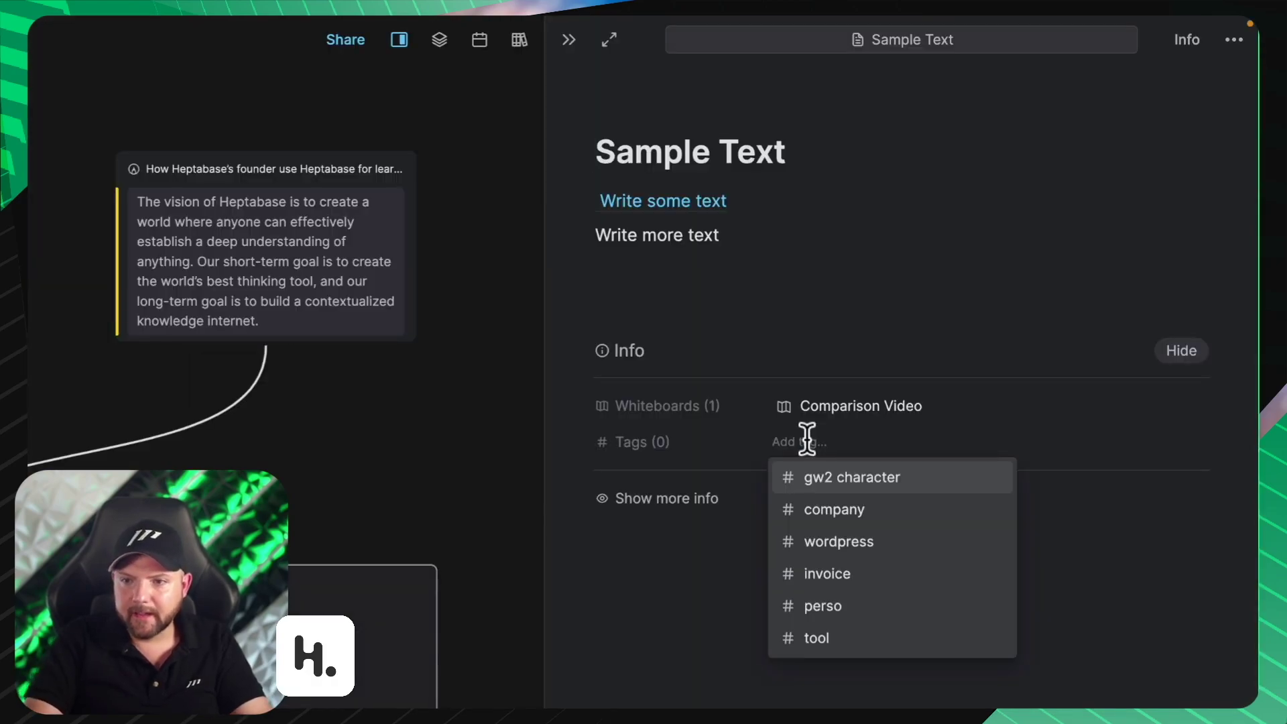
text(Test)
key(Return)
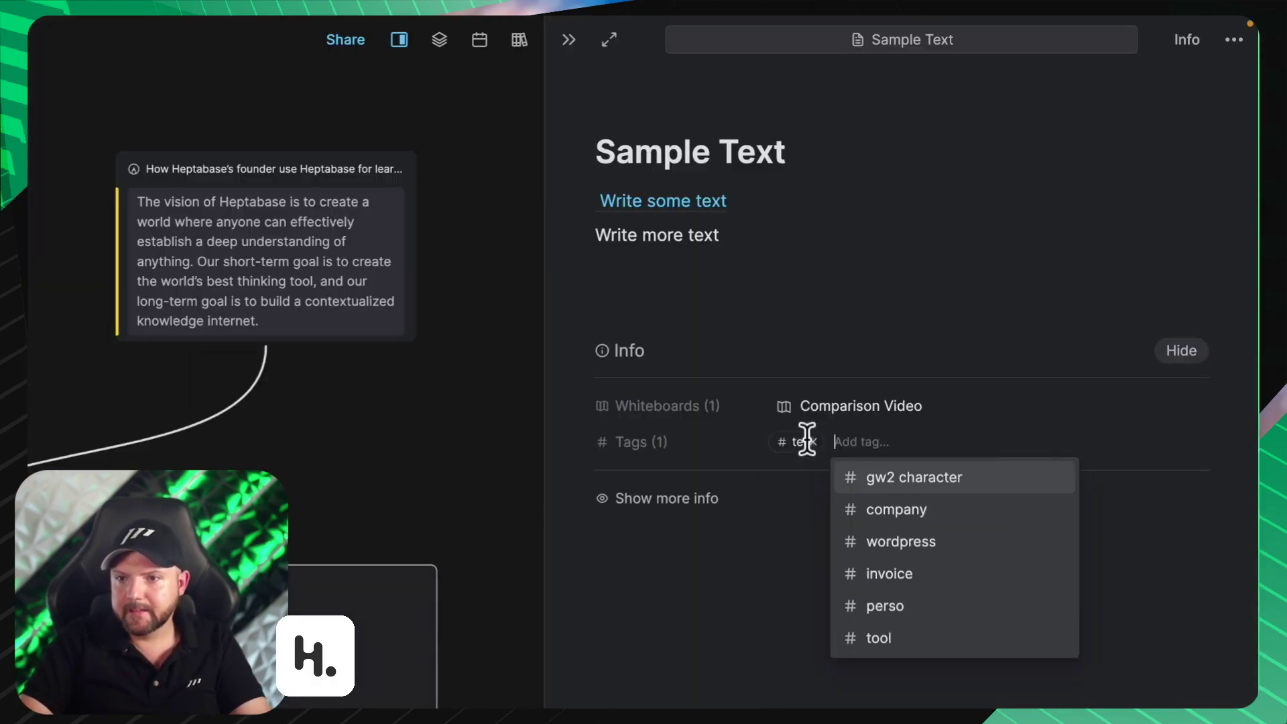
click(748, 690)
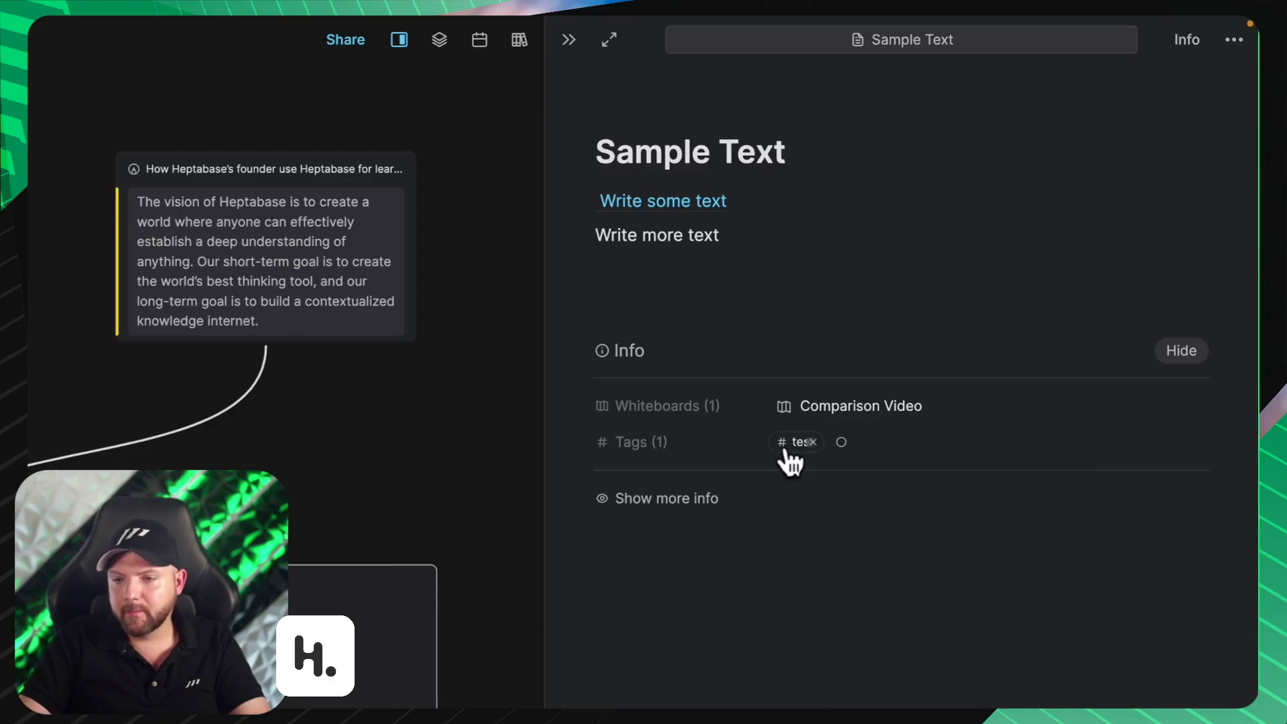
click(787, 443)
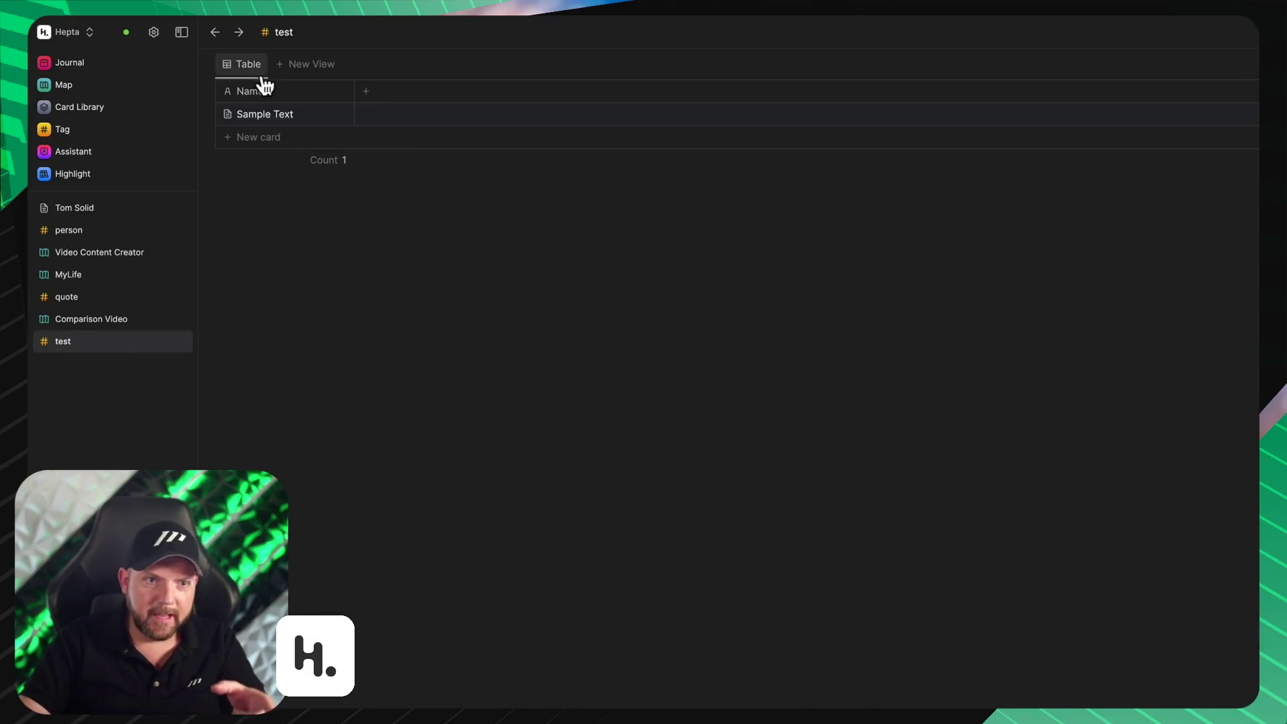
Step: Add a multi-select property and a text property with their default names to the test tag's table
click(373, 92)
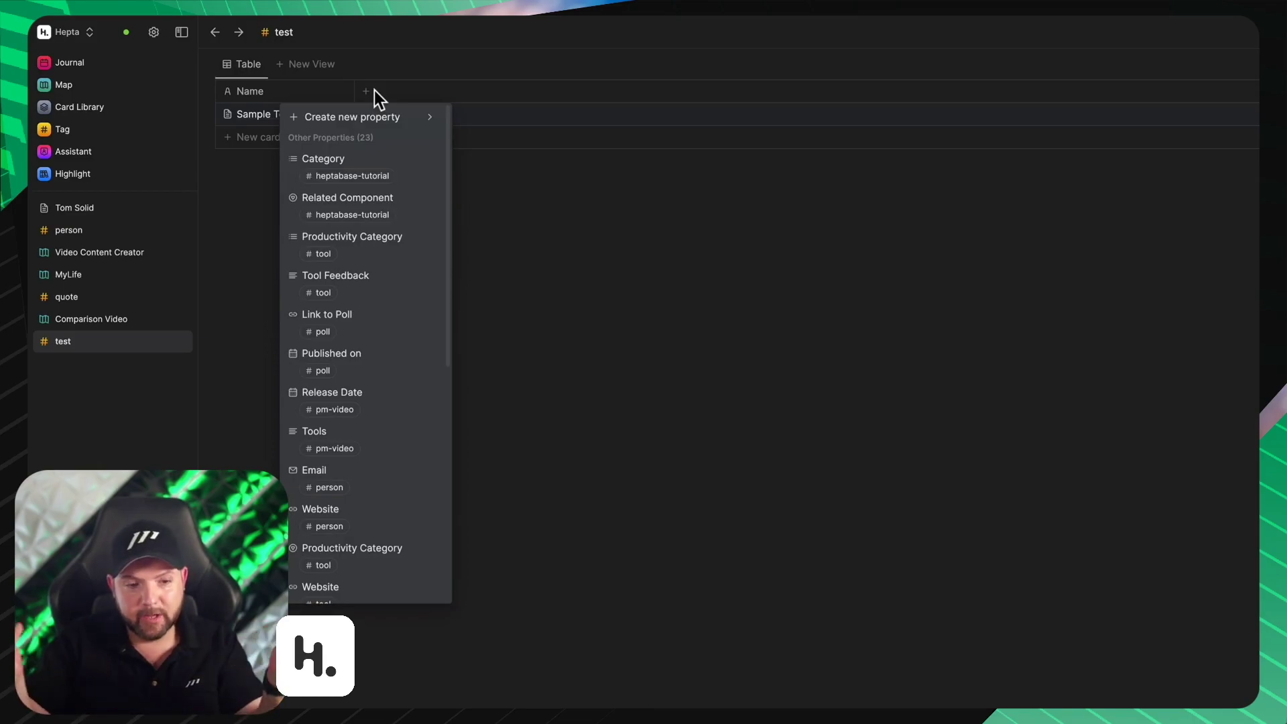
click(701, 309)
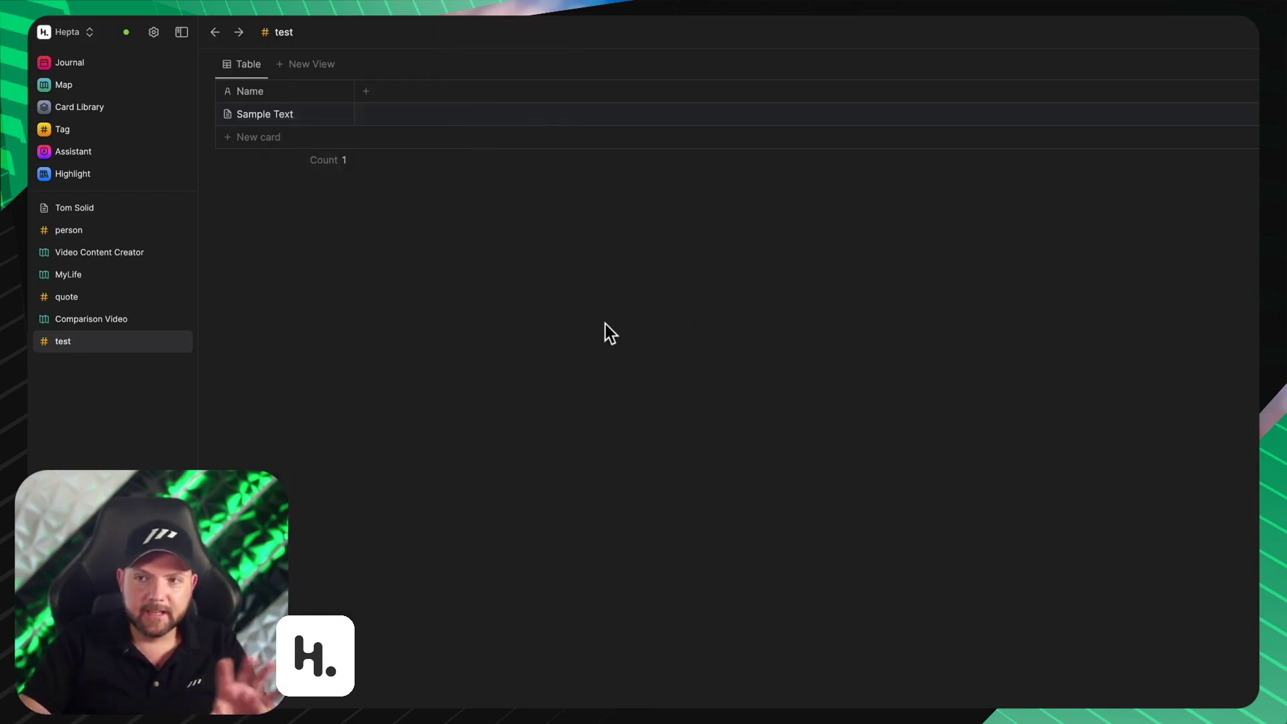
click(373, 90)
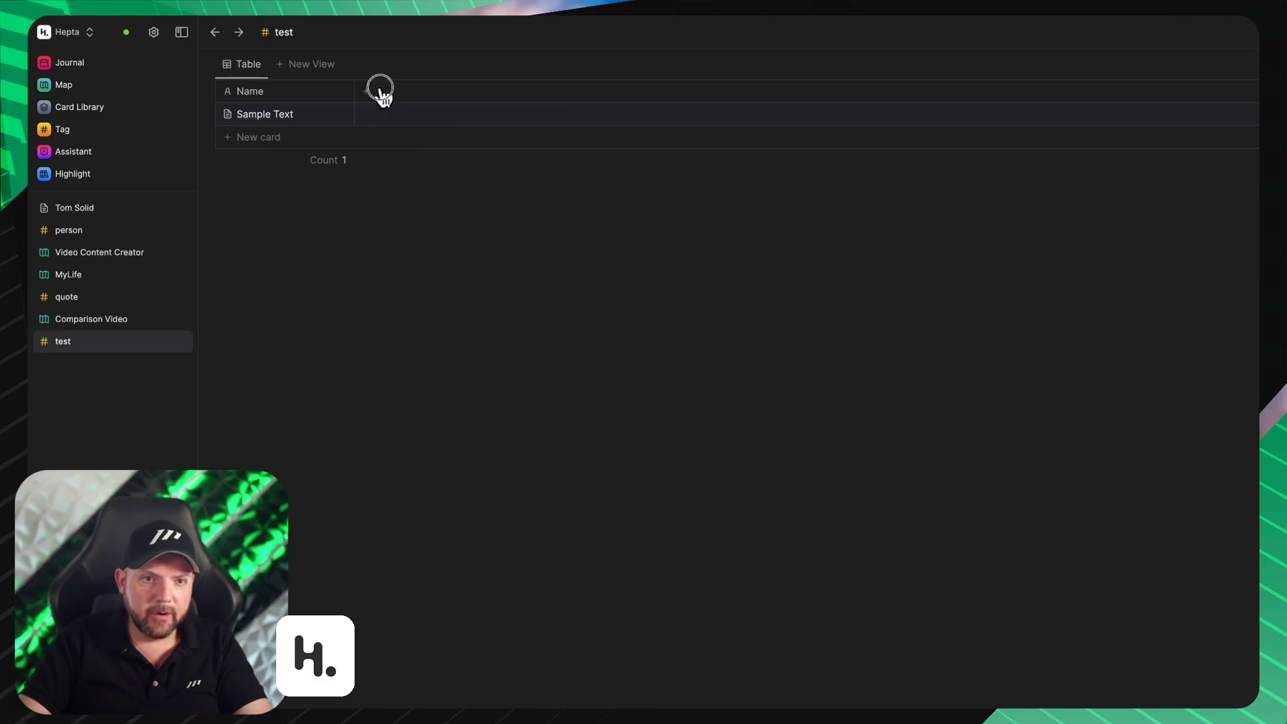
click(379, 121)
click(493, 121)
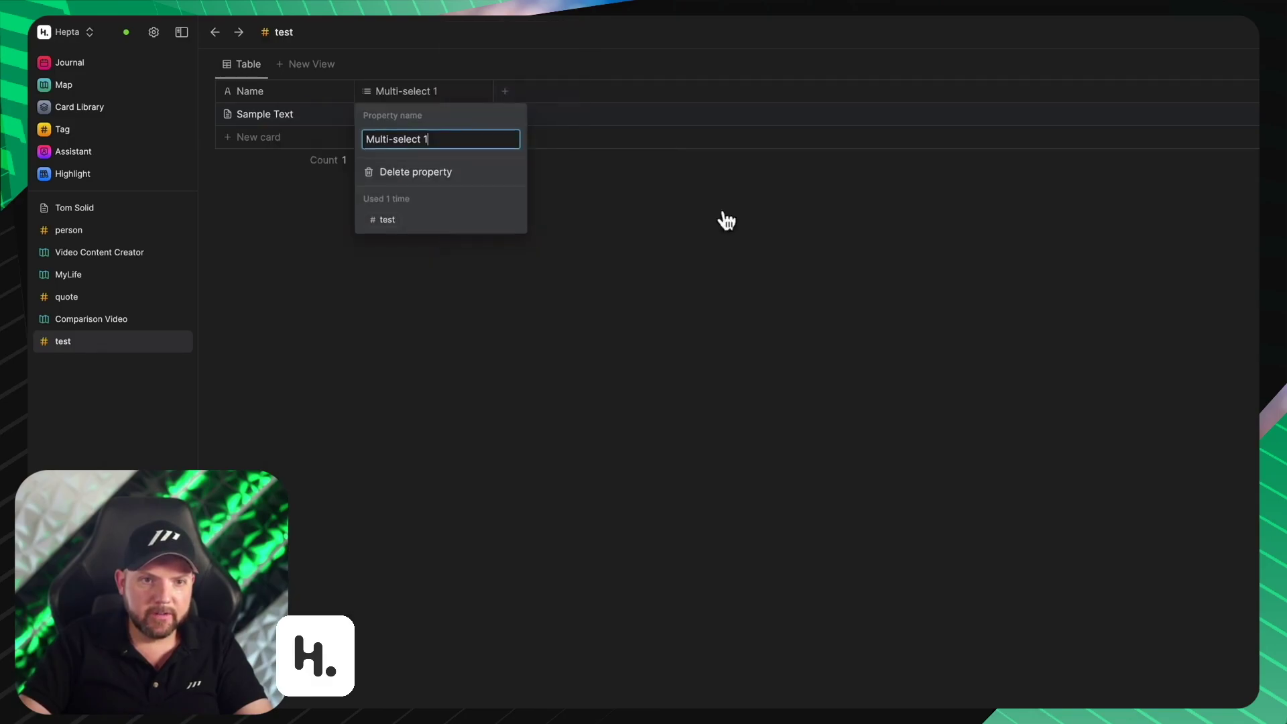
click(632, 305)
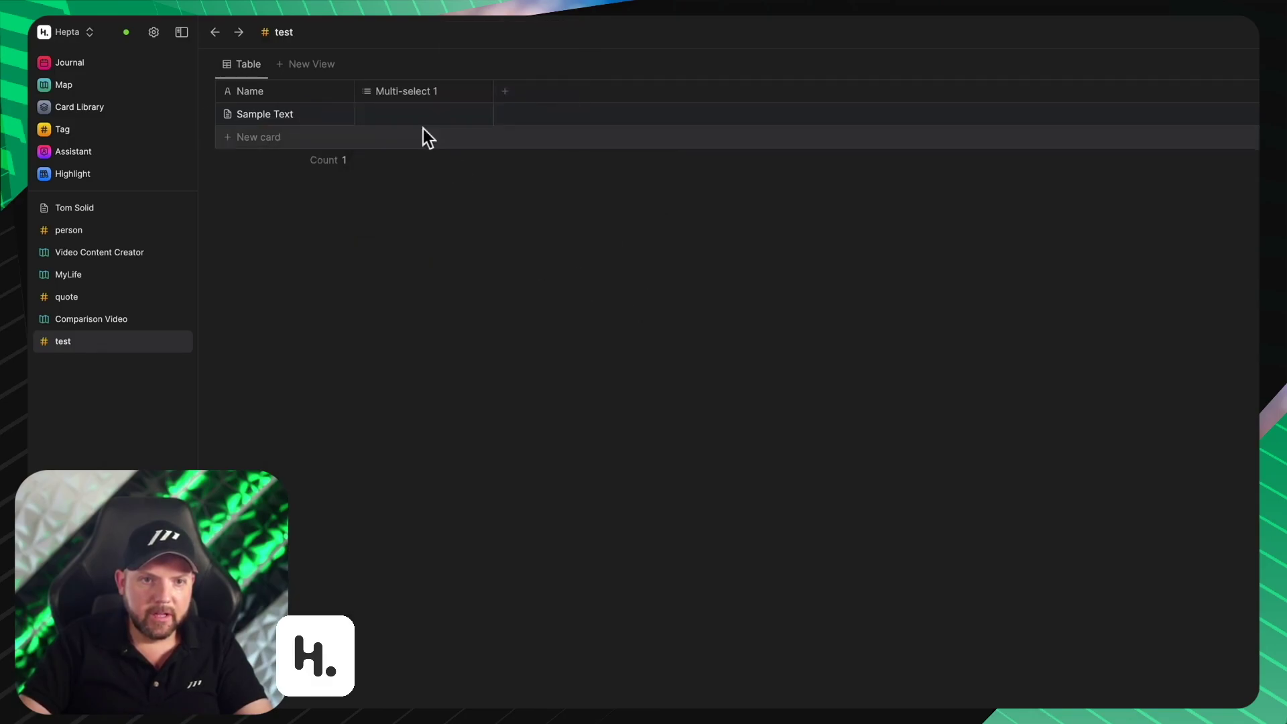
click(505, 91)
mouse_move(551, 129)
click(620, 55)
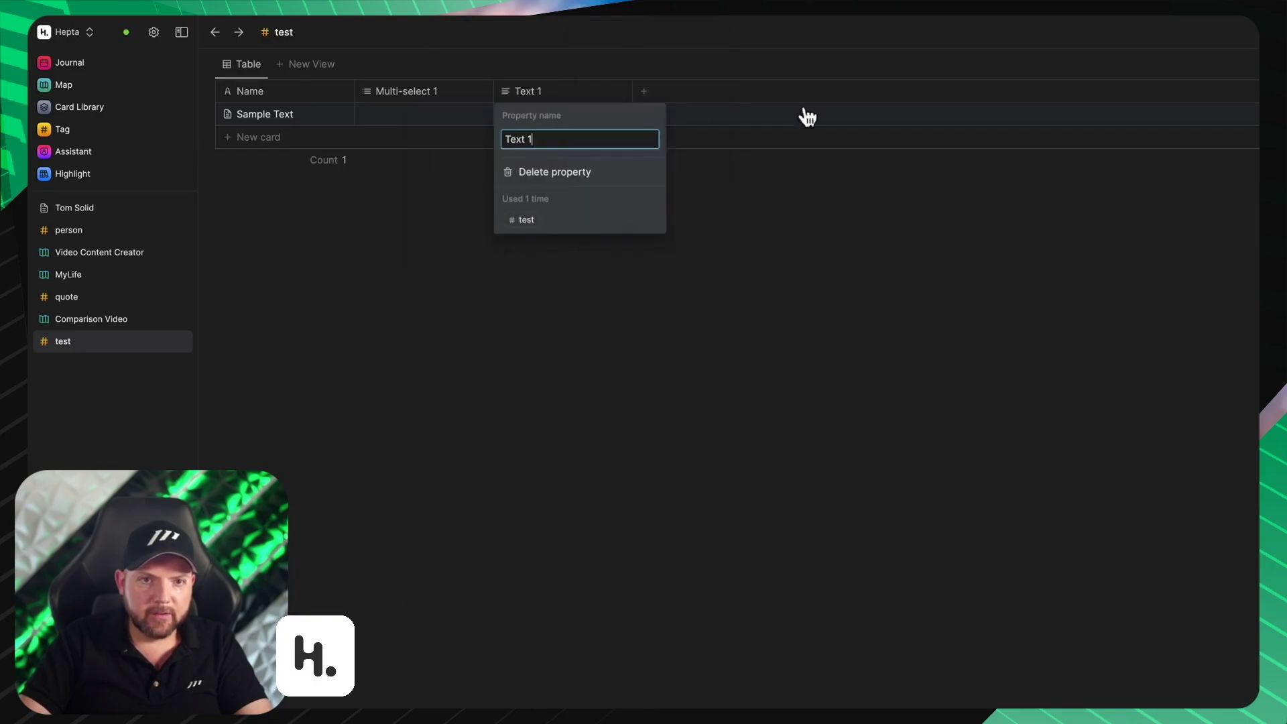
click(731, 183)
Step: In the Sample Text row, fill the text property with a link to the Sample Text 2 card
click(552, 119)
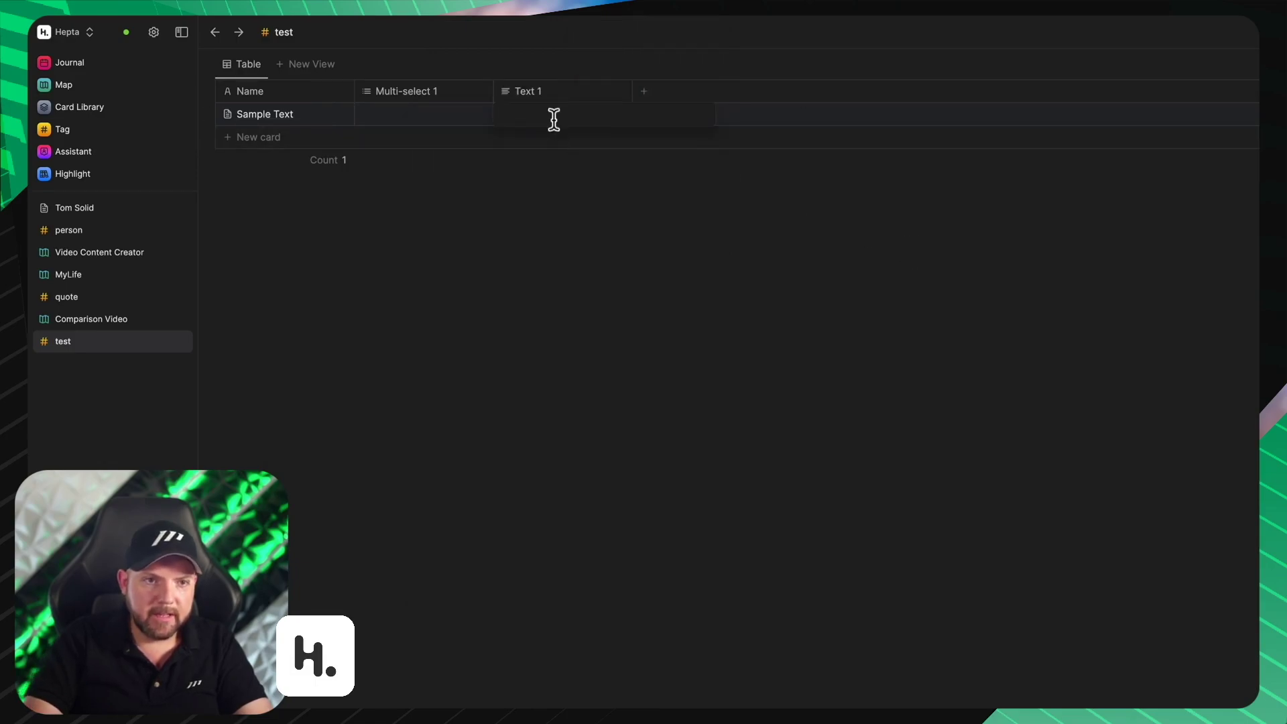
text(@semp)
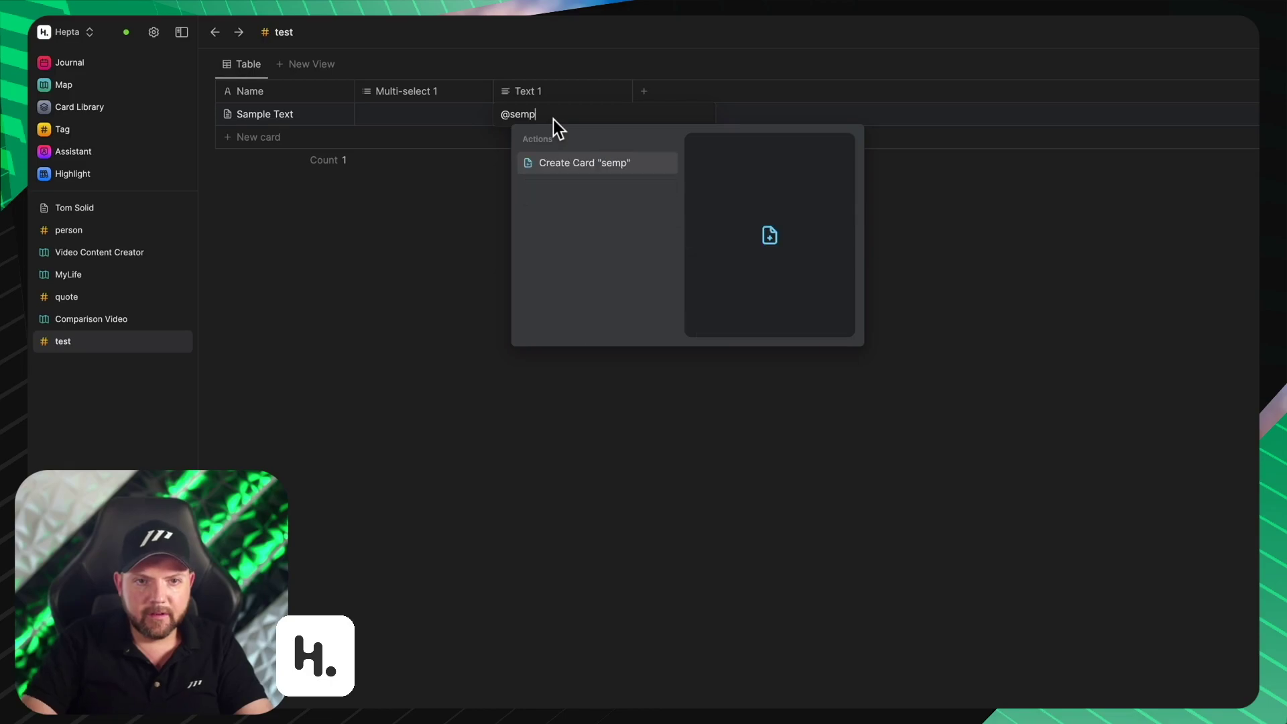
key(BackSpace)
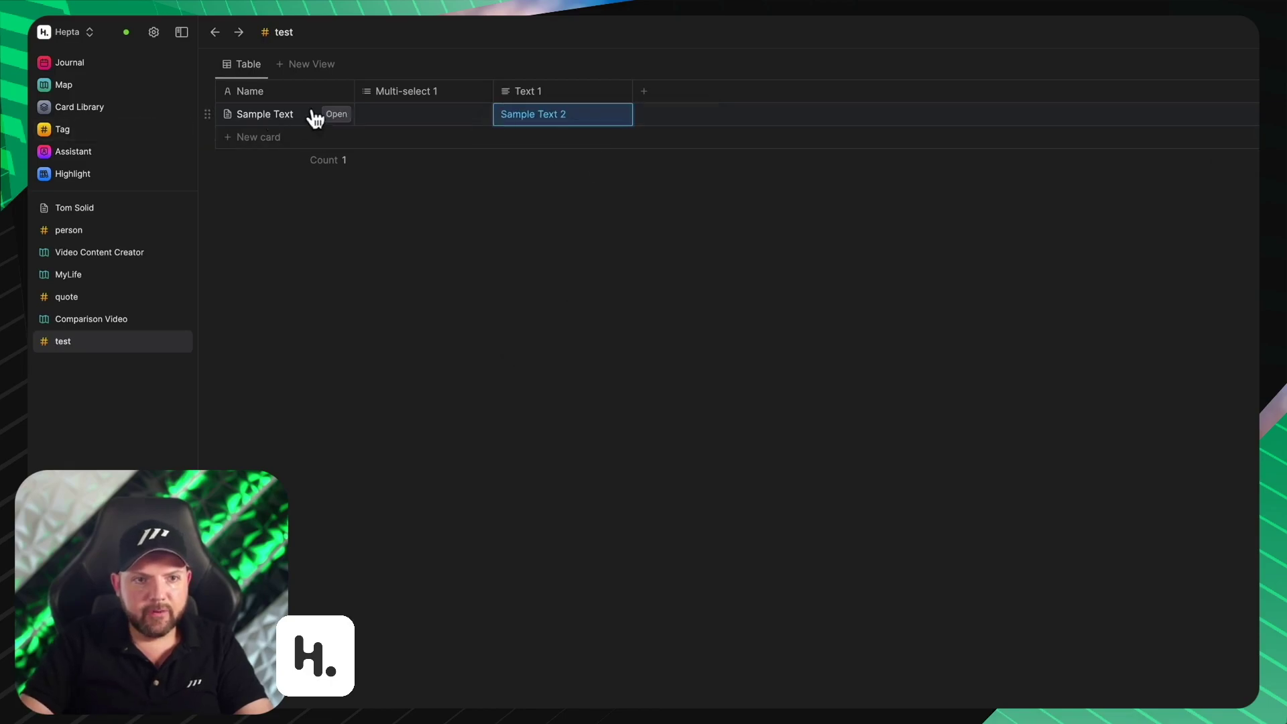
Step: Examine the linked Sample Text 2 card's full info on tags, properties and links, and open the Sample Text card
click(536, 122)
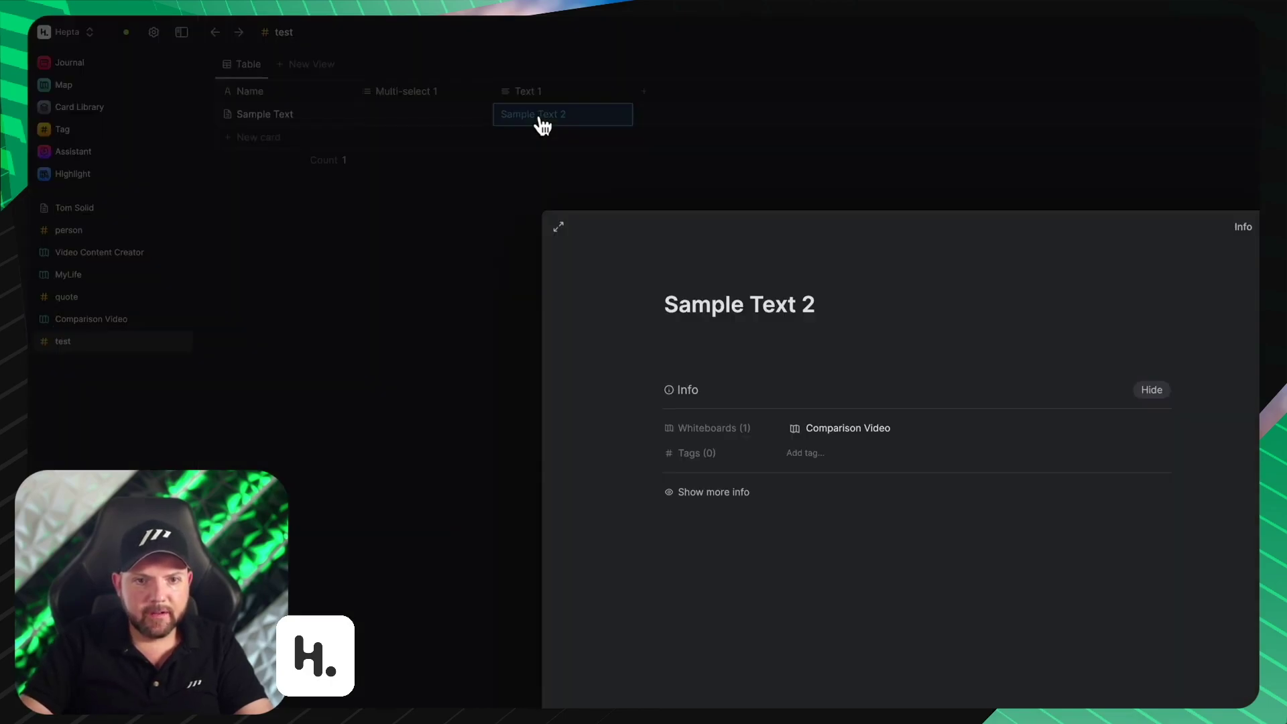
click(707, 491)
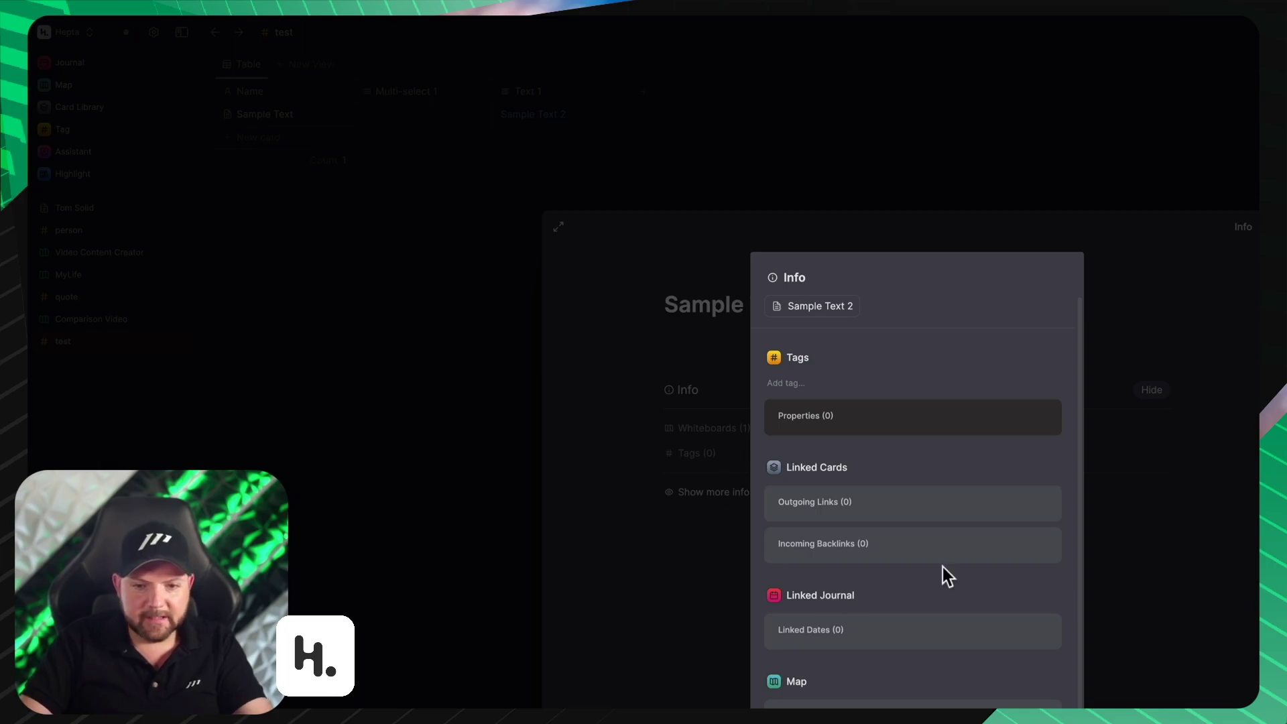
key(Escape)
key(Escape)
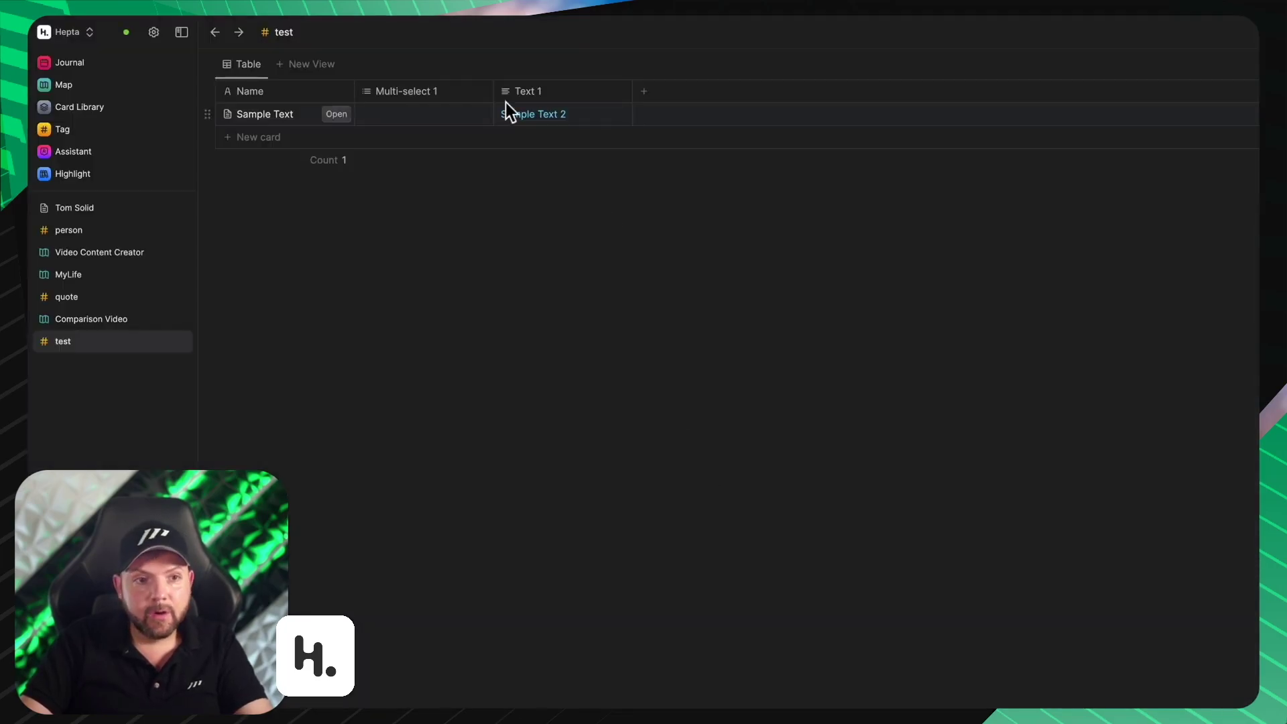
click(337, 115)
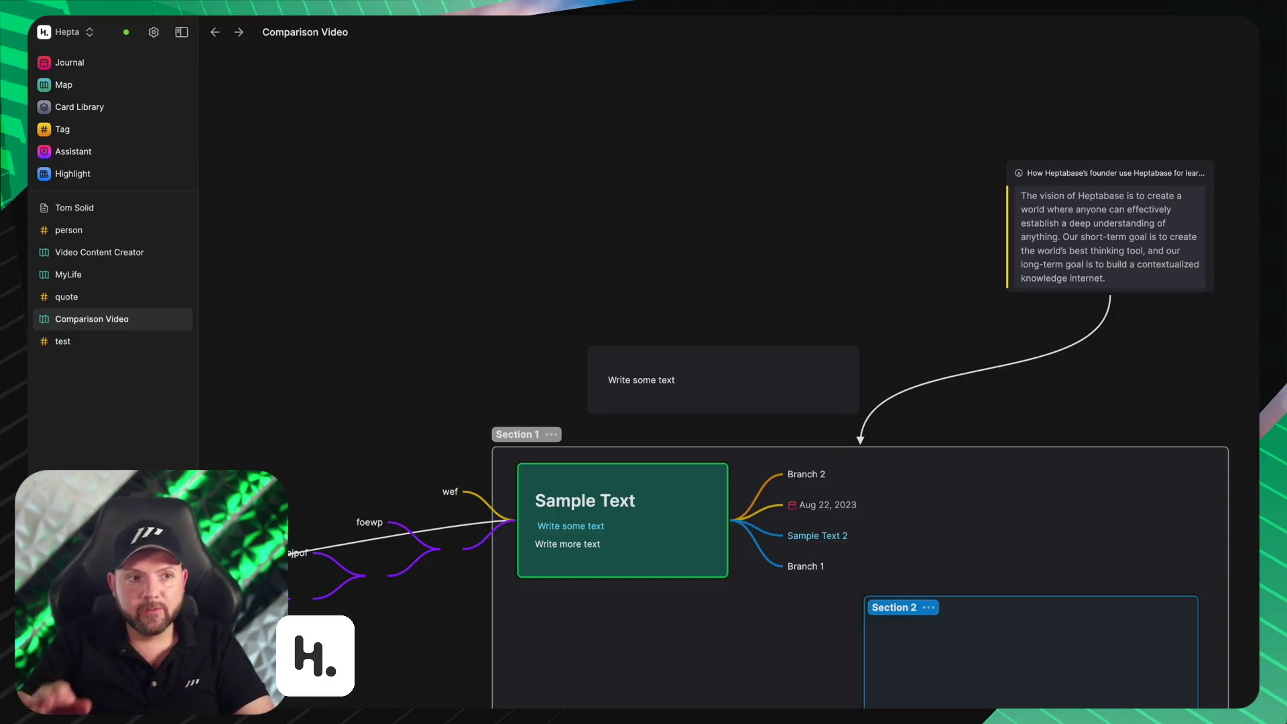
Step: Open the MyLife whiteboard from the map of all whiteboards
click(121, 101)
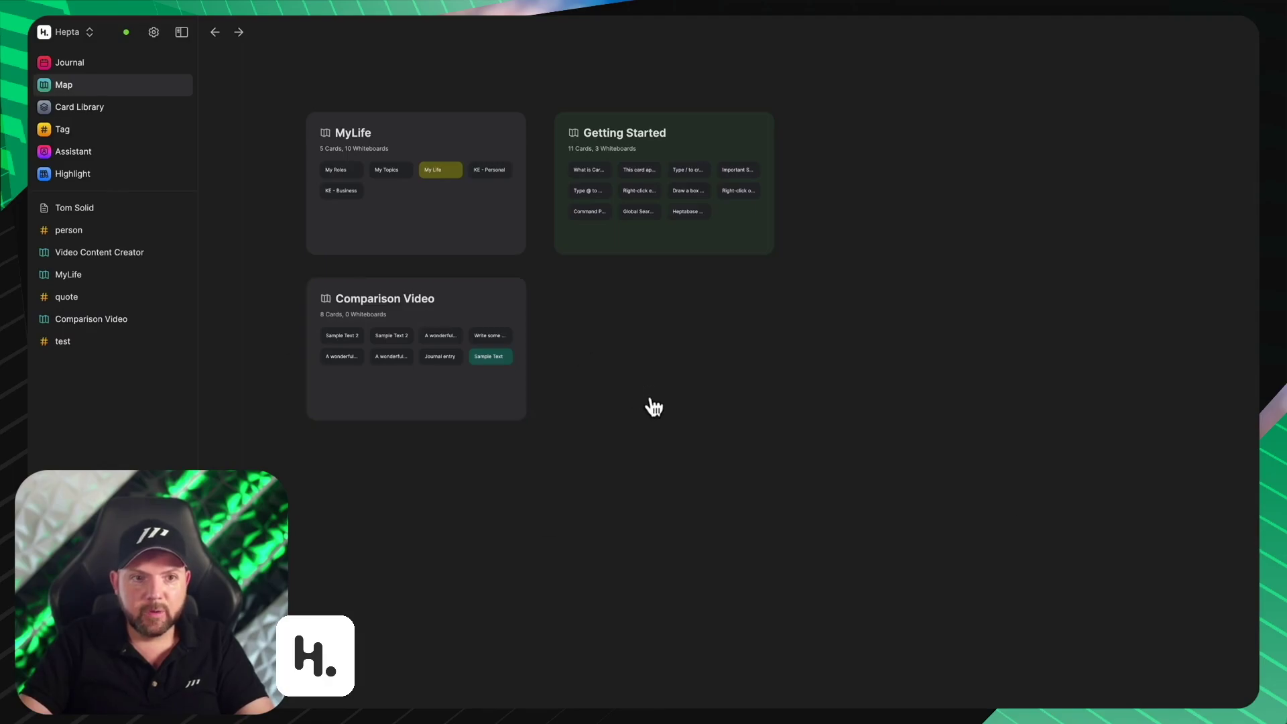
click(411, 144)
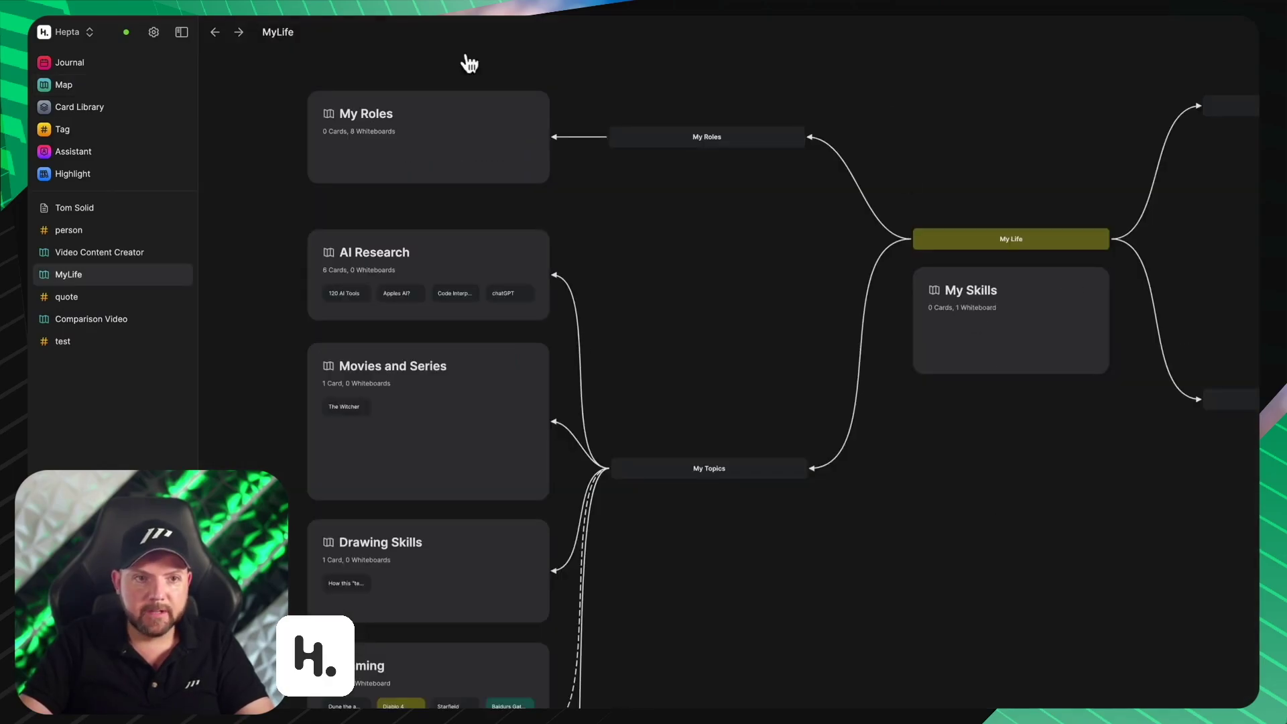